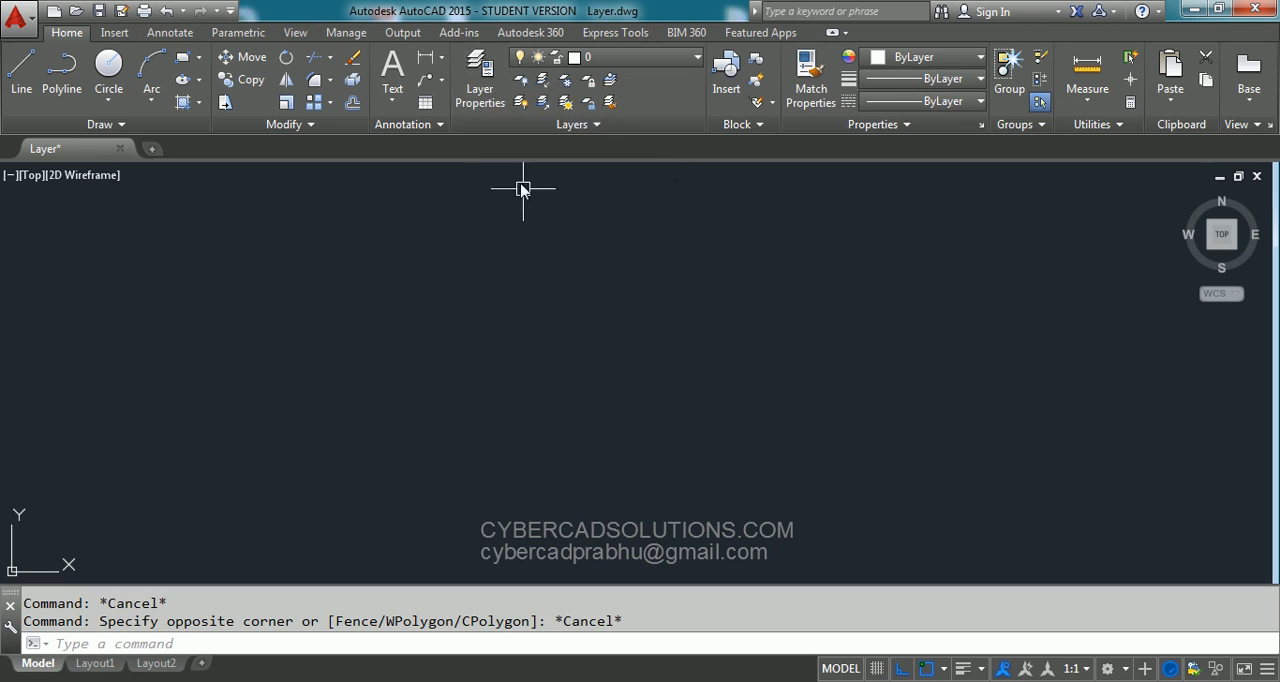
- Open the layer manager and create a new layer named Wall
type("LA")
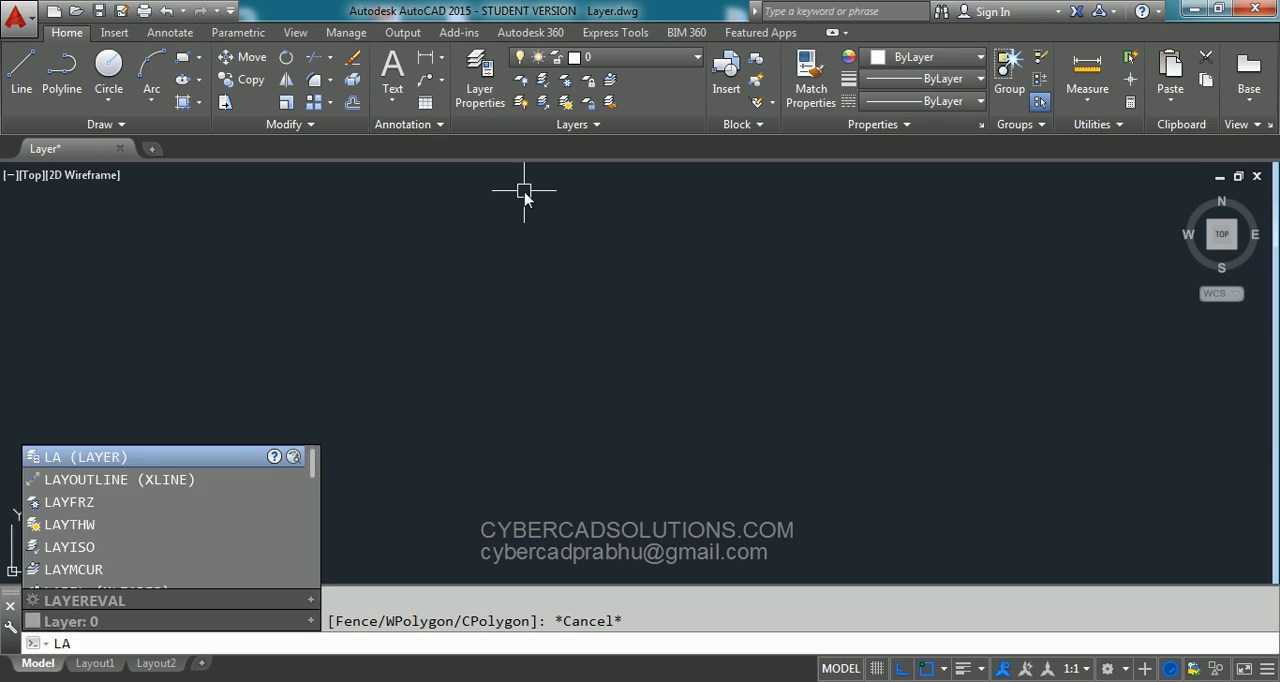
key("Return")
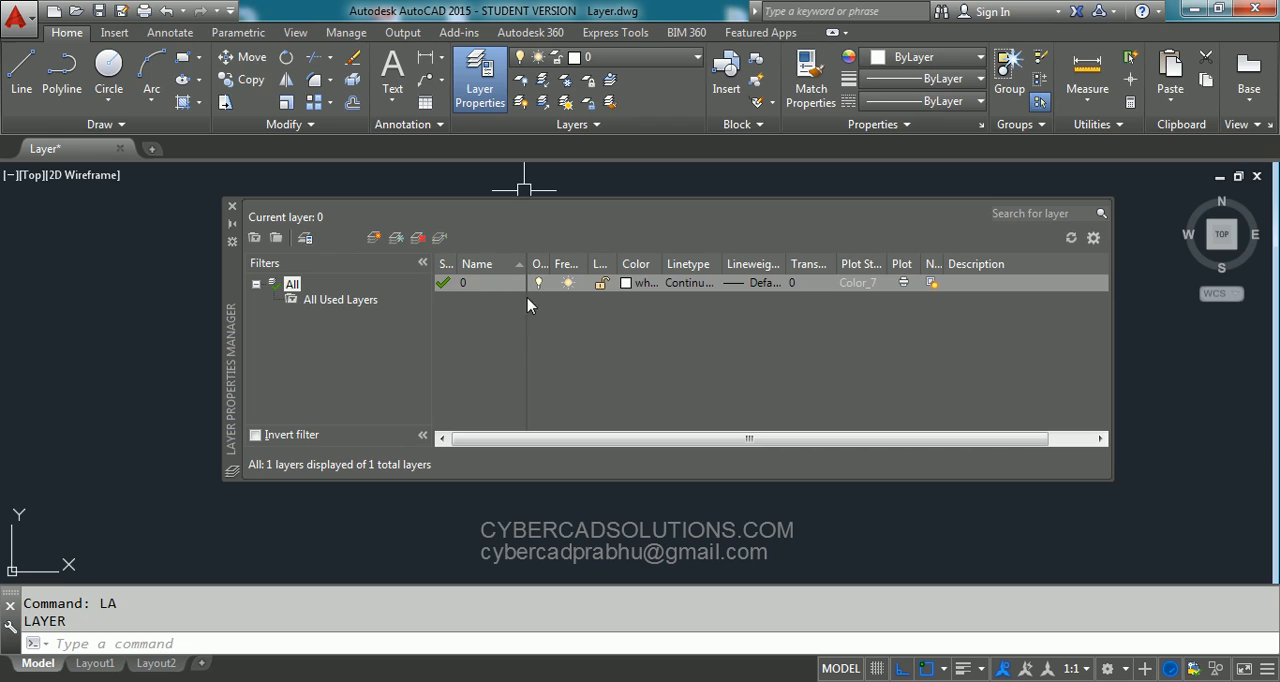
left_click_drag(553, 265, 781, 265)
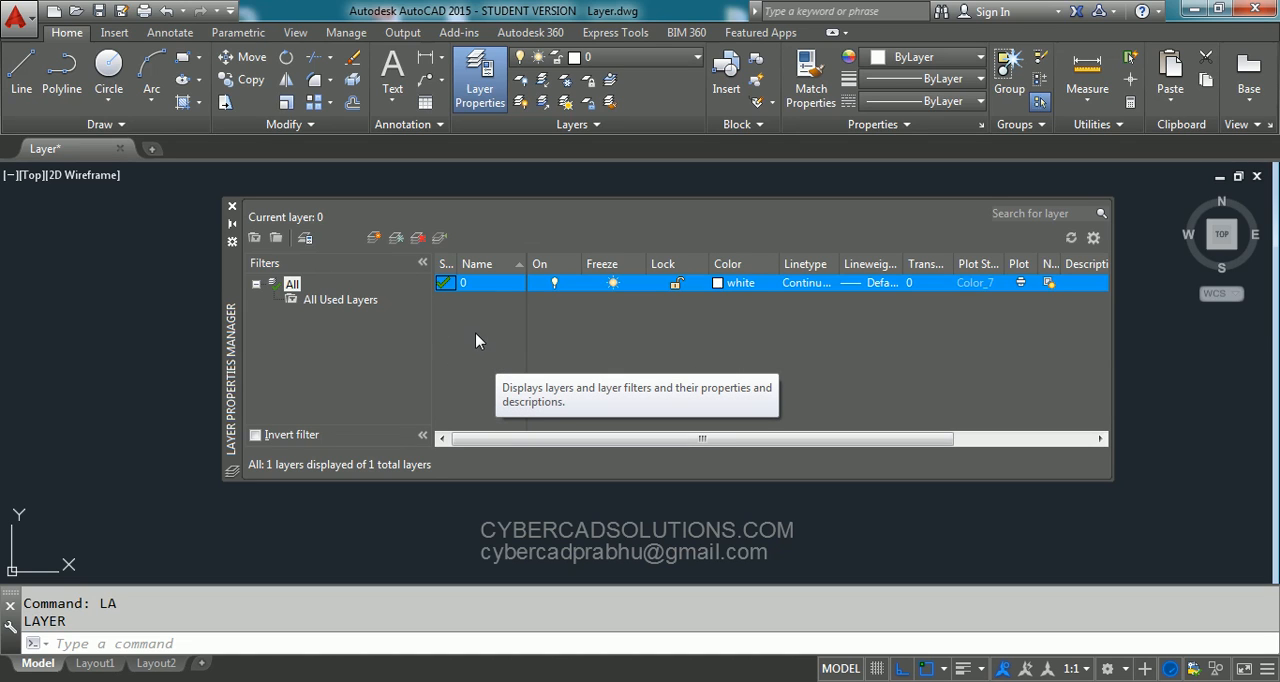
left_click(374, 240)
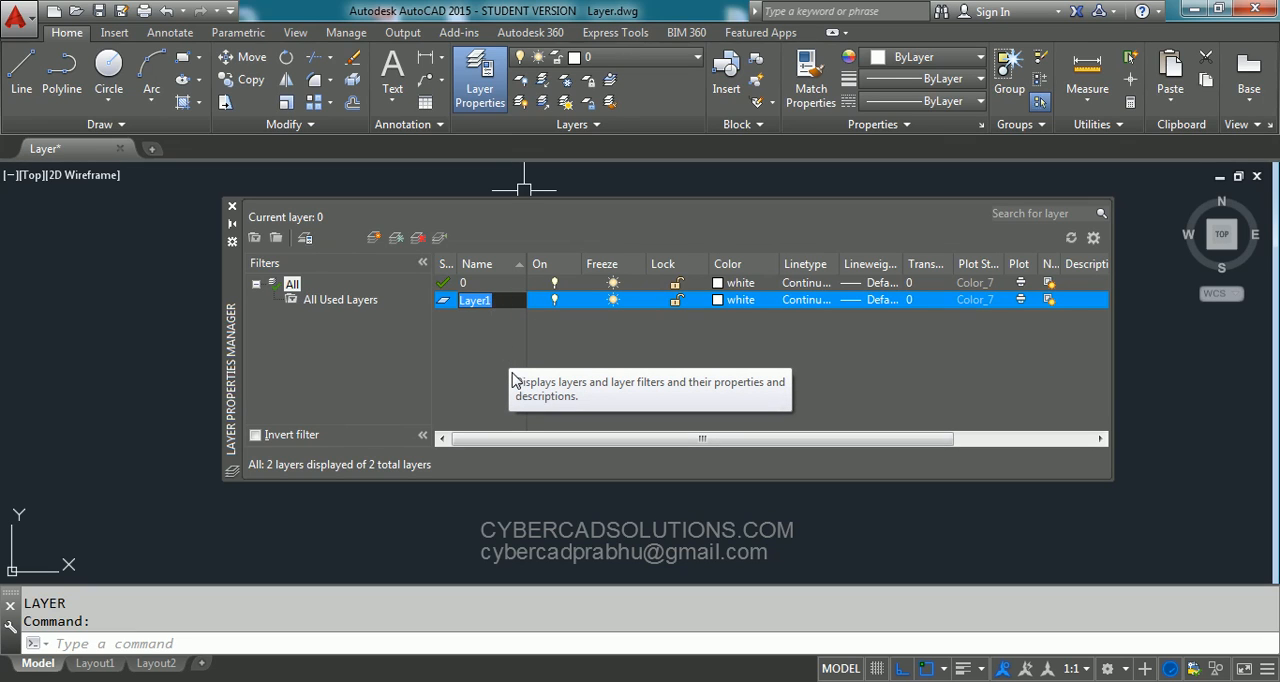
type("Wall")
- Add two more layers named Window and Doors to the layer list
left_click(376, 241)
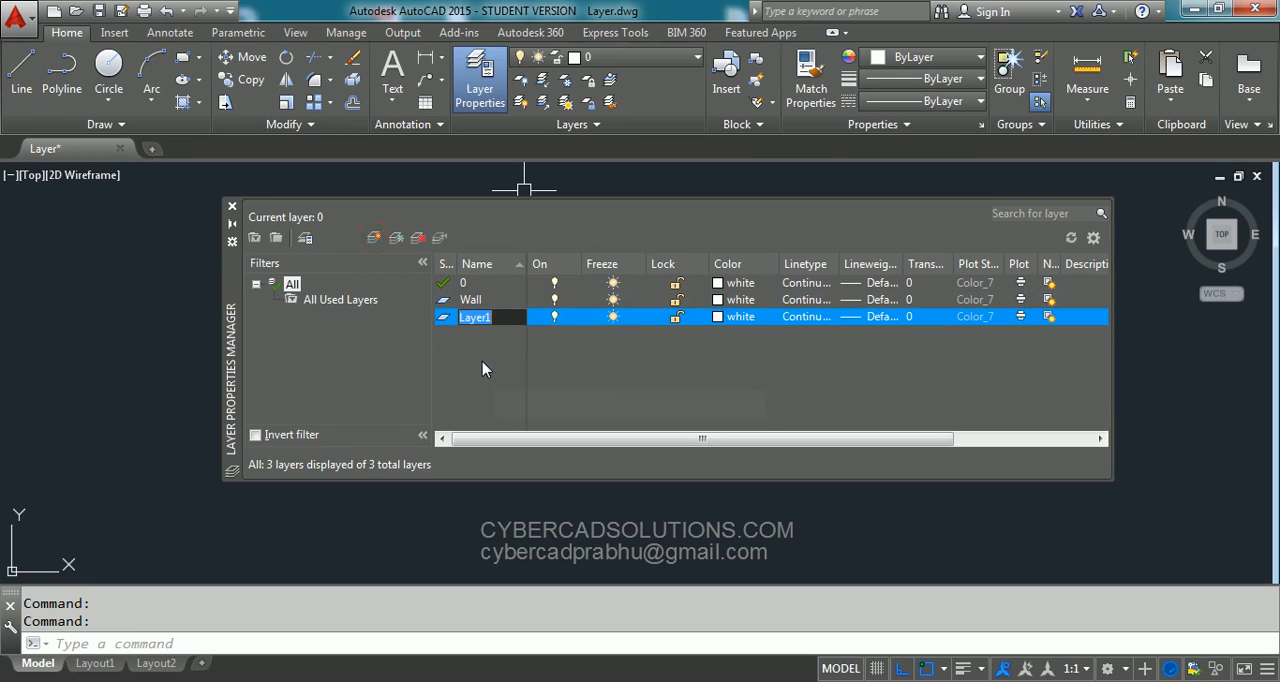
type("Window")
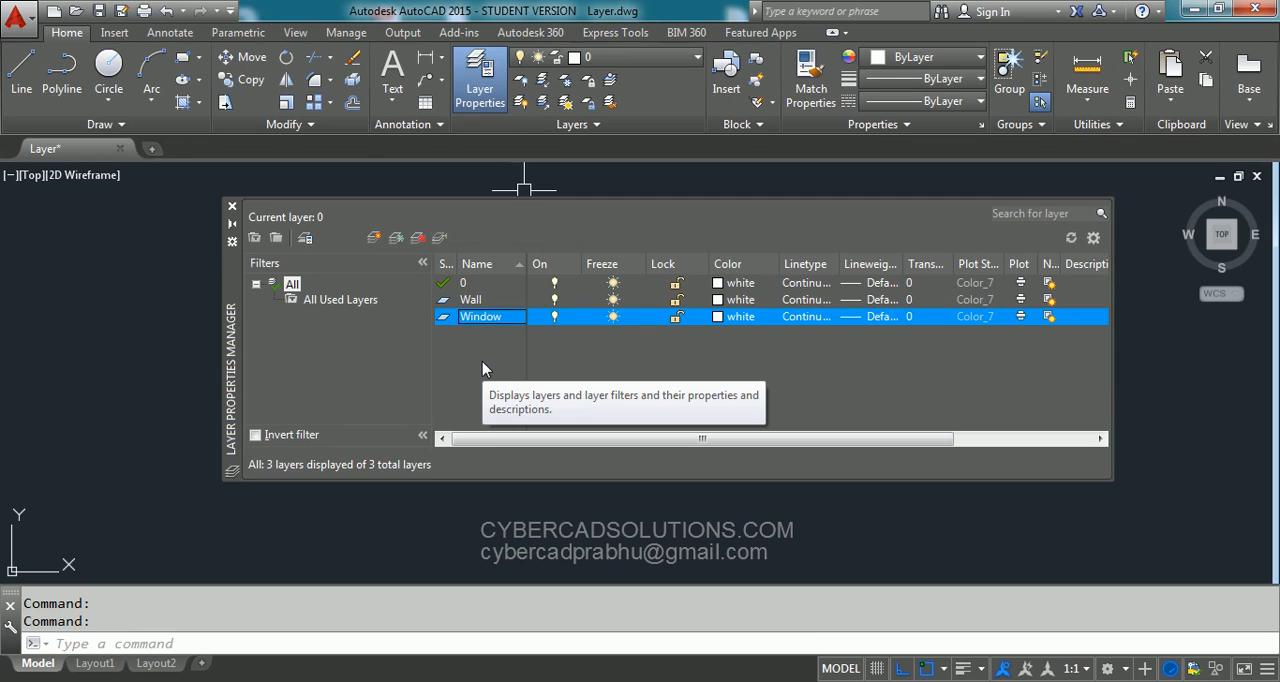
left_click(372, 238)
type("Doo")
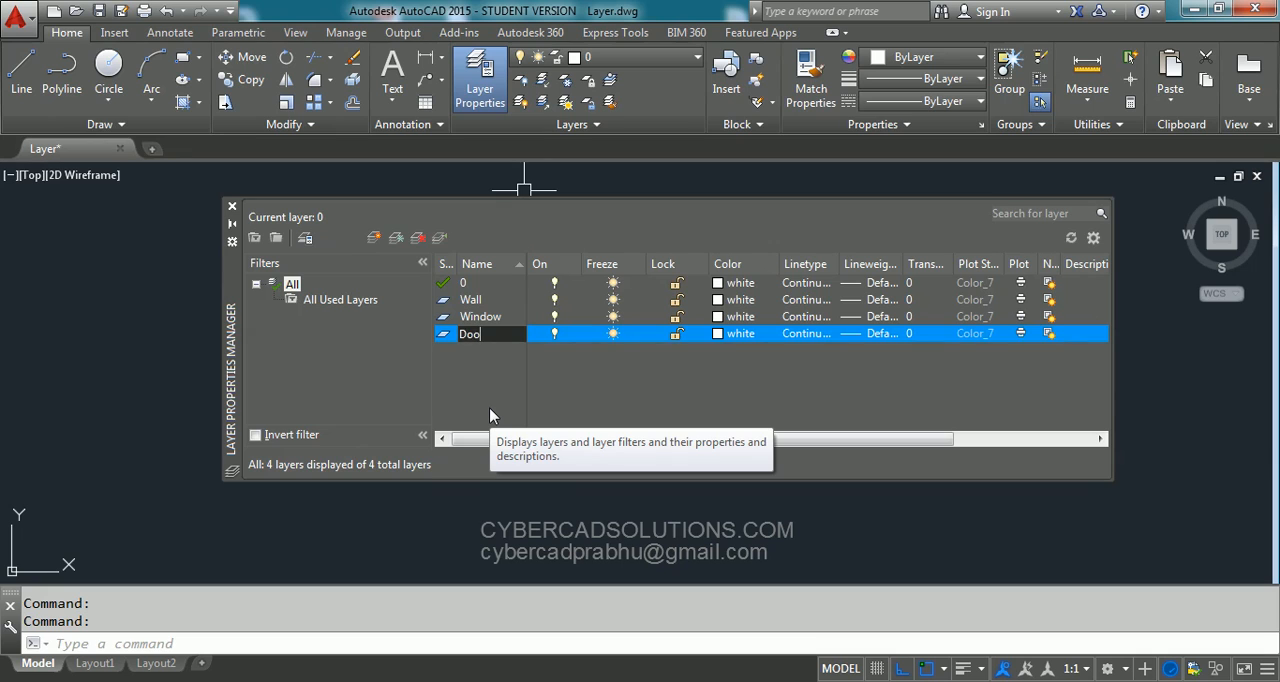
type("rs")
key("Return")
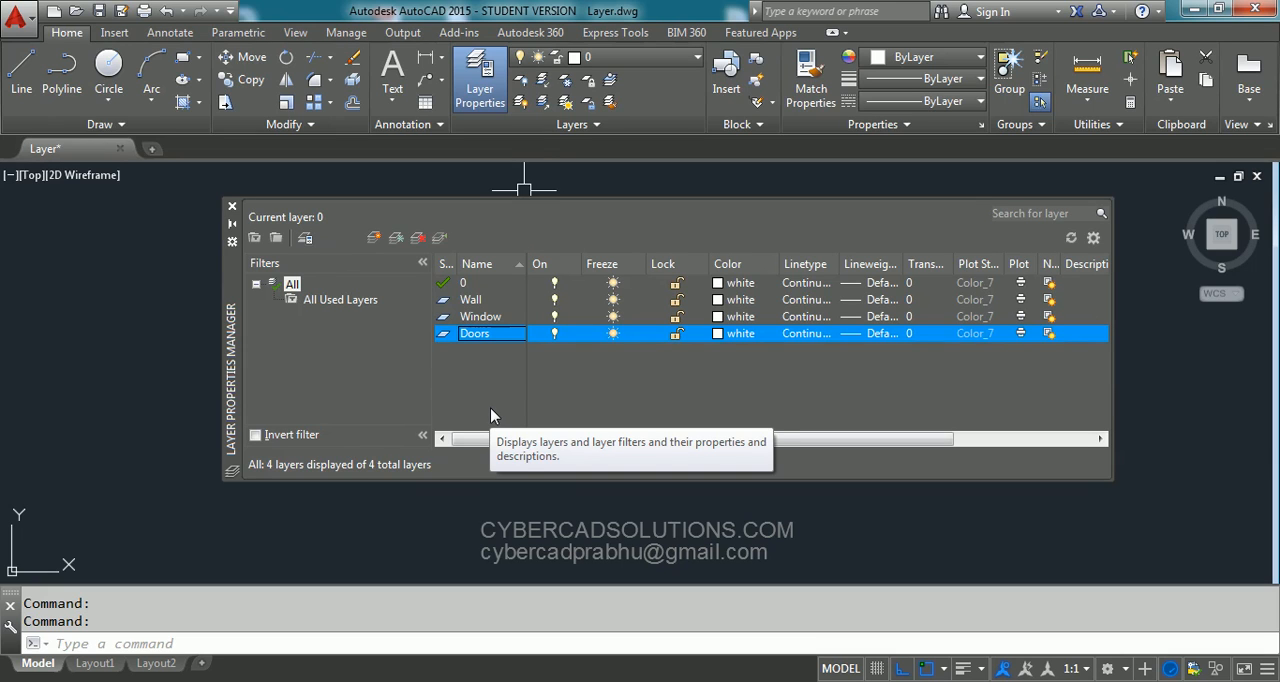
- Rename the Window layer to Windows
left_click(494, 318)
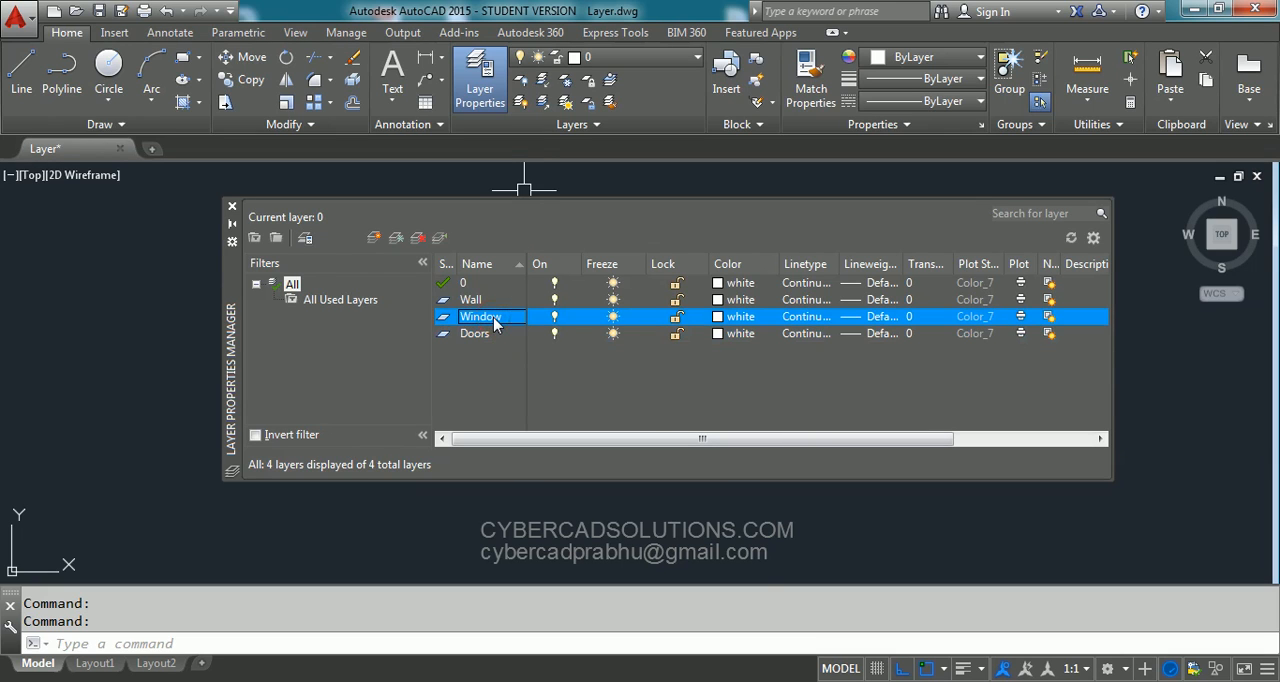
right_click(494, 318)
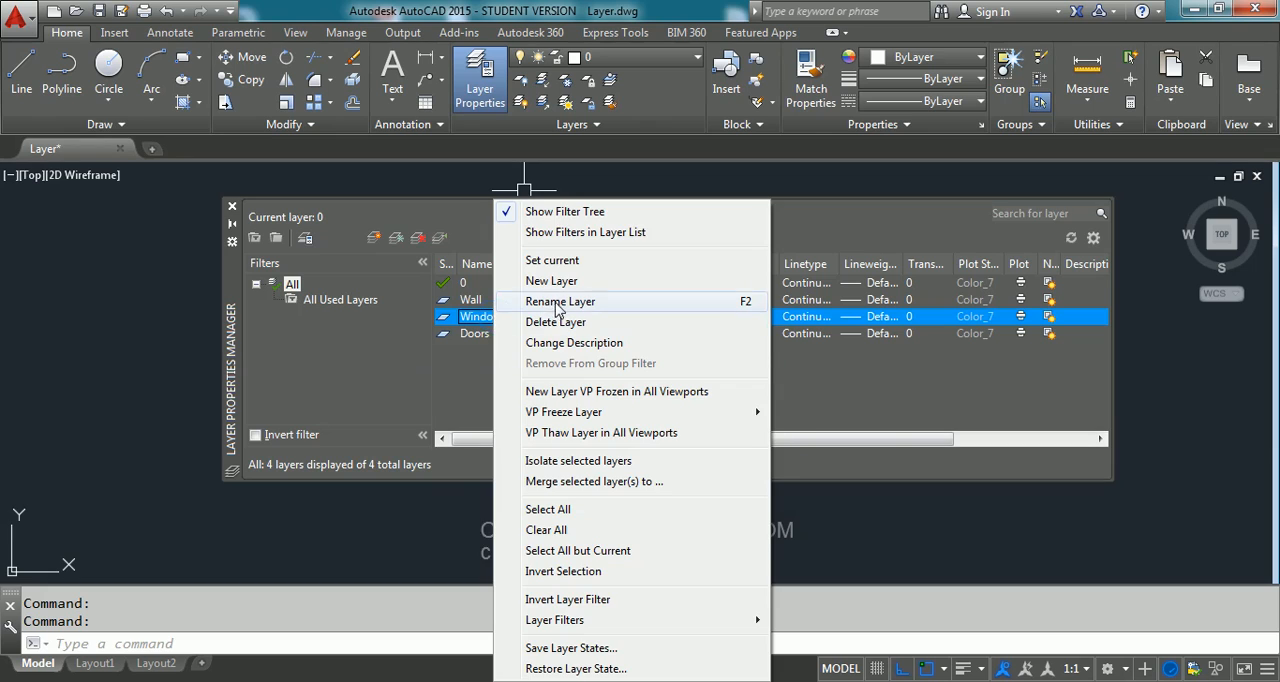
left_click(575, 295)
key("End")
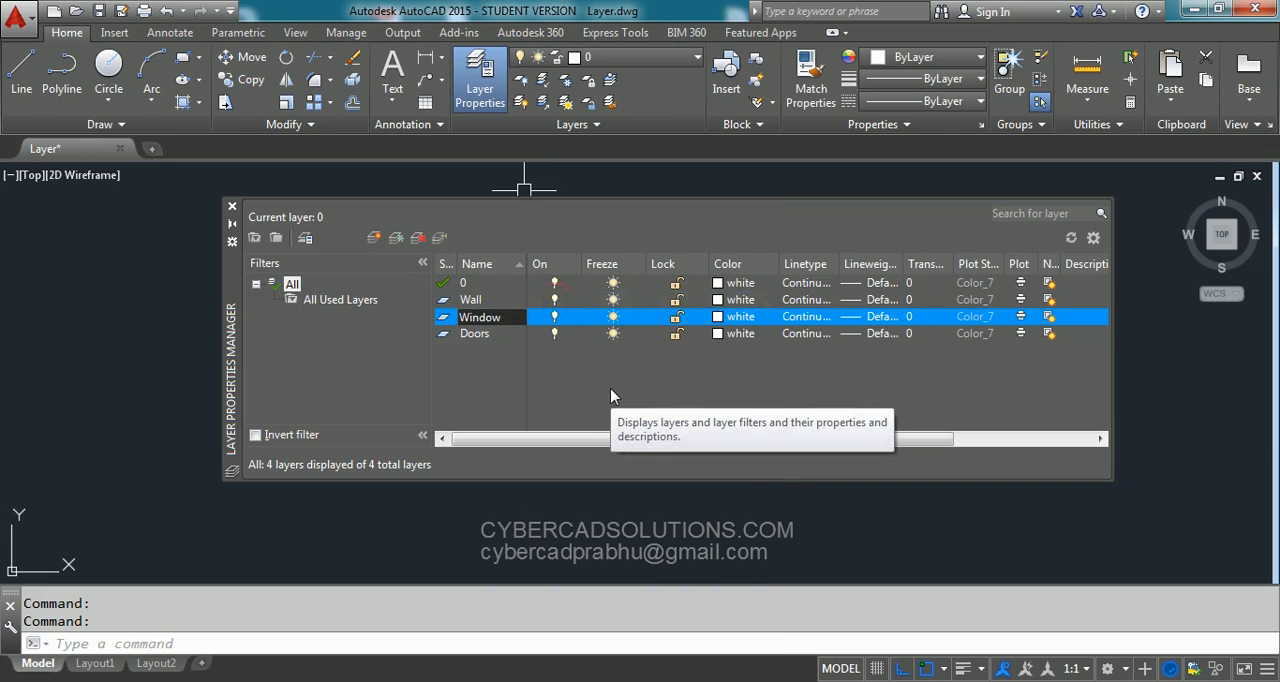
key("Return")
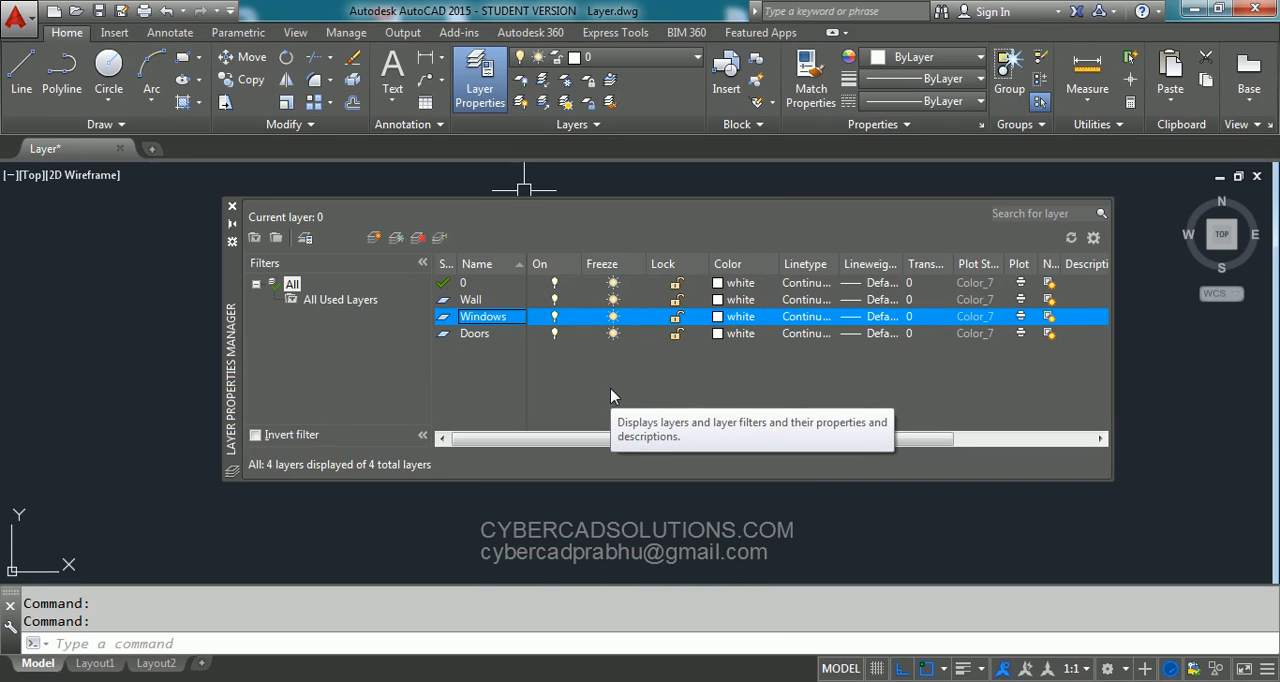
- Create two additional layers named Text and Dimensions
left_click(373, 237)
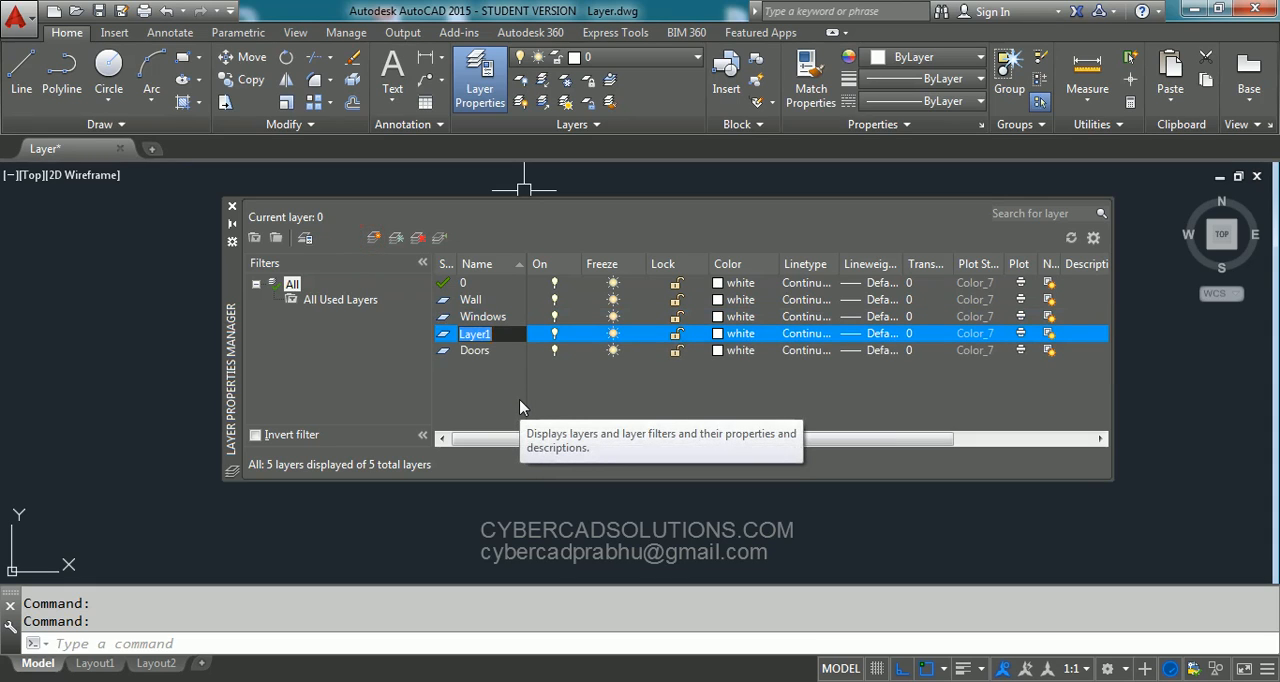
type("Text")
key("Return")
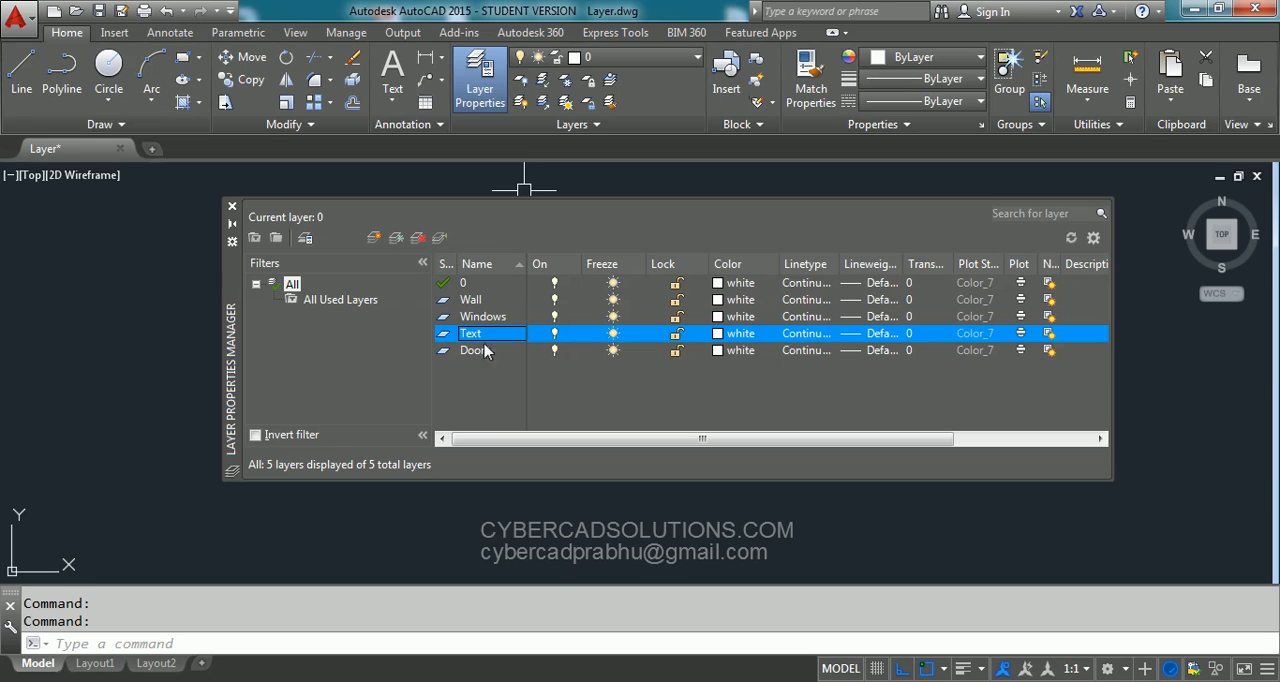
left_click(374, 238)
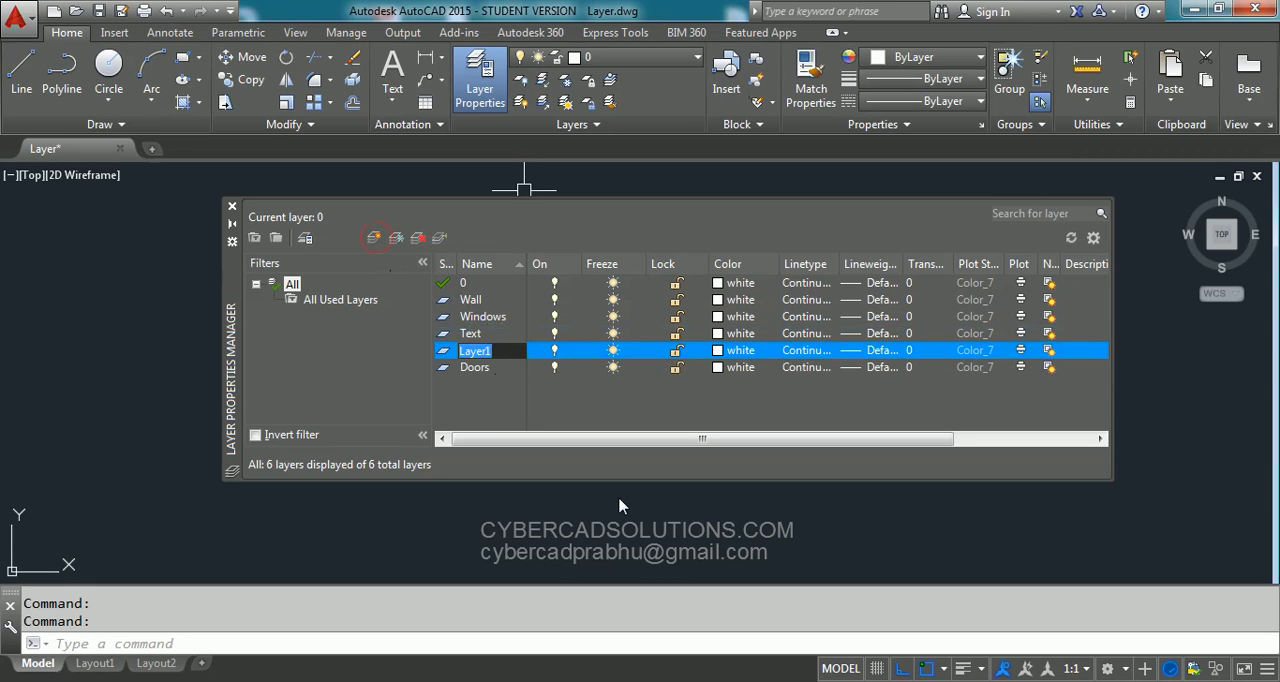
type("Dimensions")
key("Return")
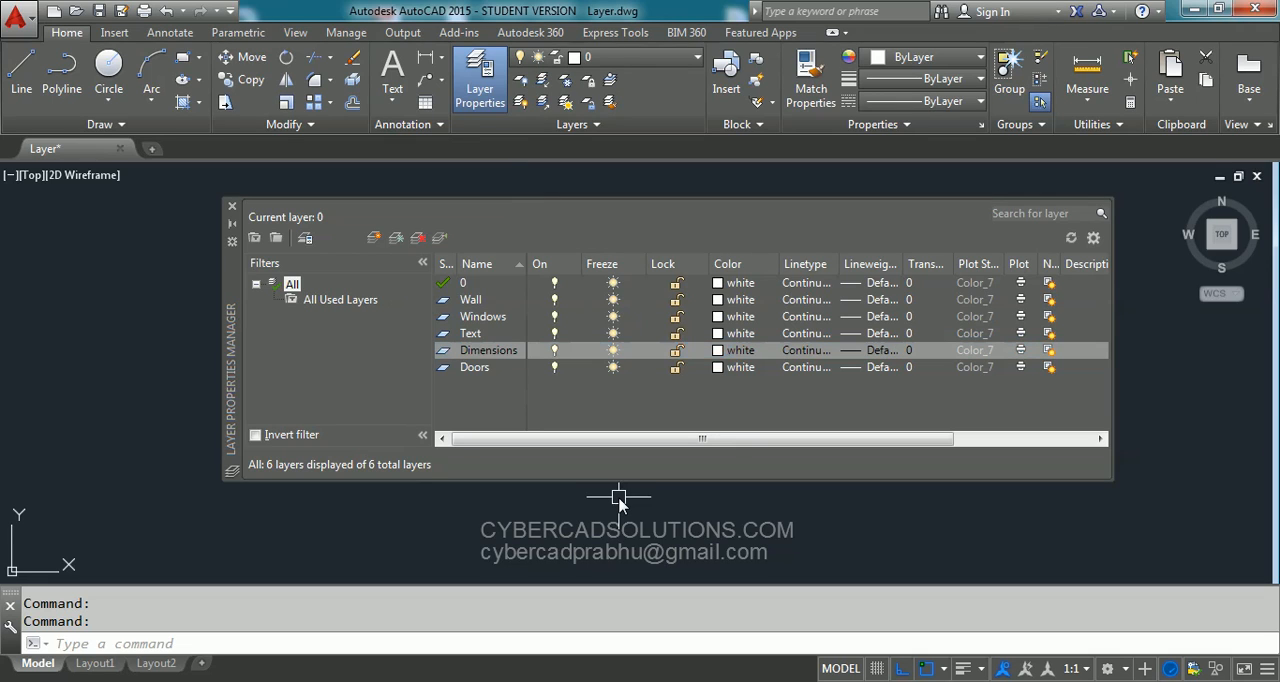
left_click(472, 300)
left_click(484, 317)
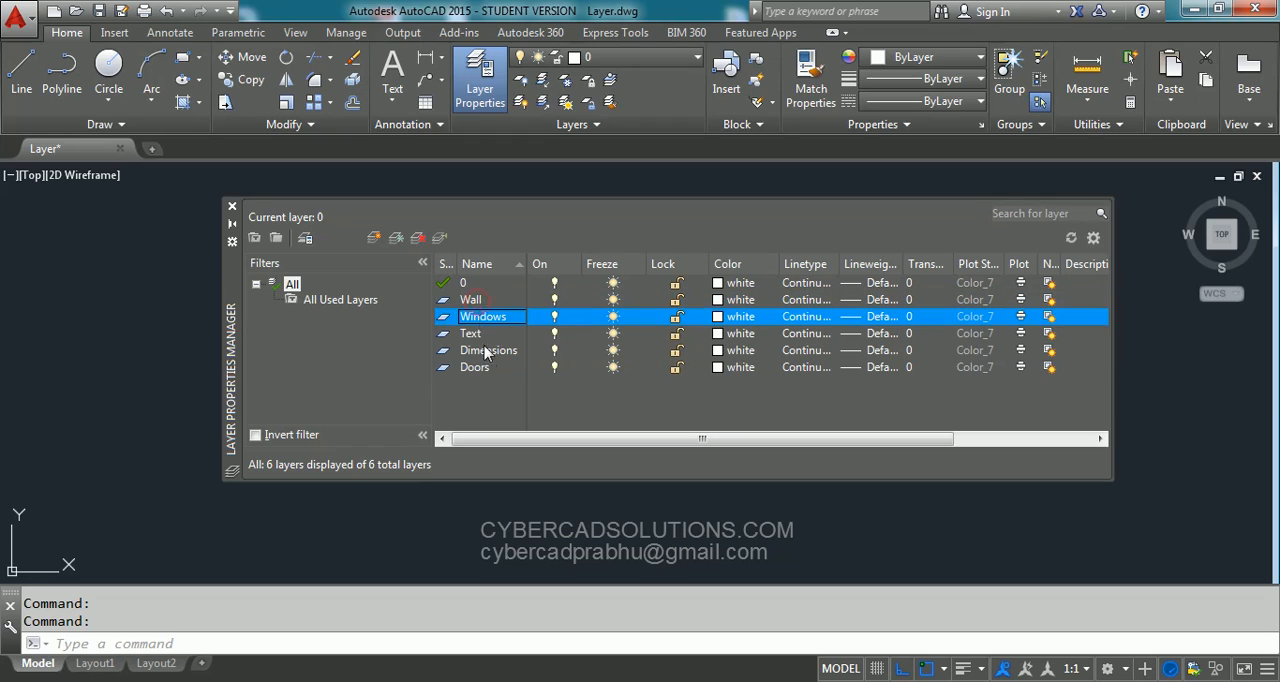
double_click(478, 368)
left_click(471, 333)
left_click(482, 351)
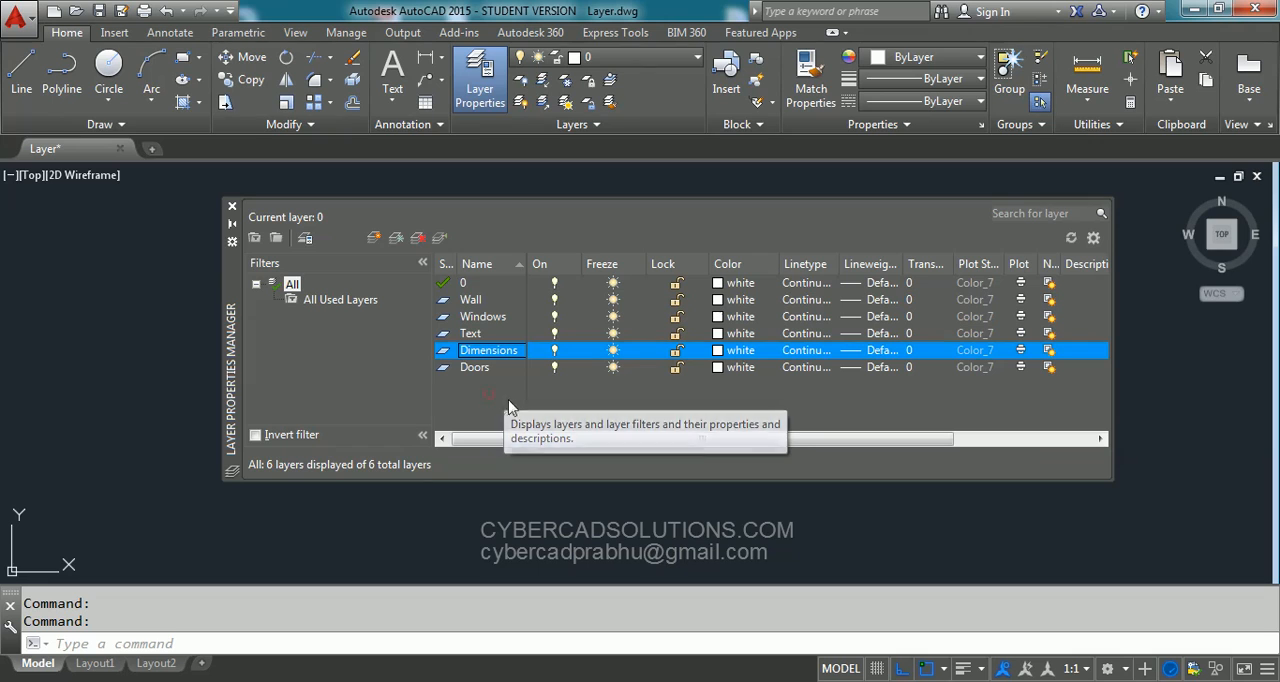
left_click(489, 394)
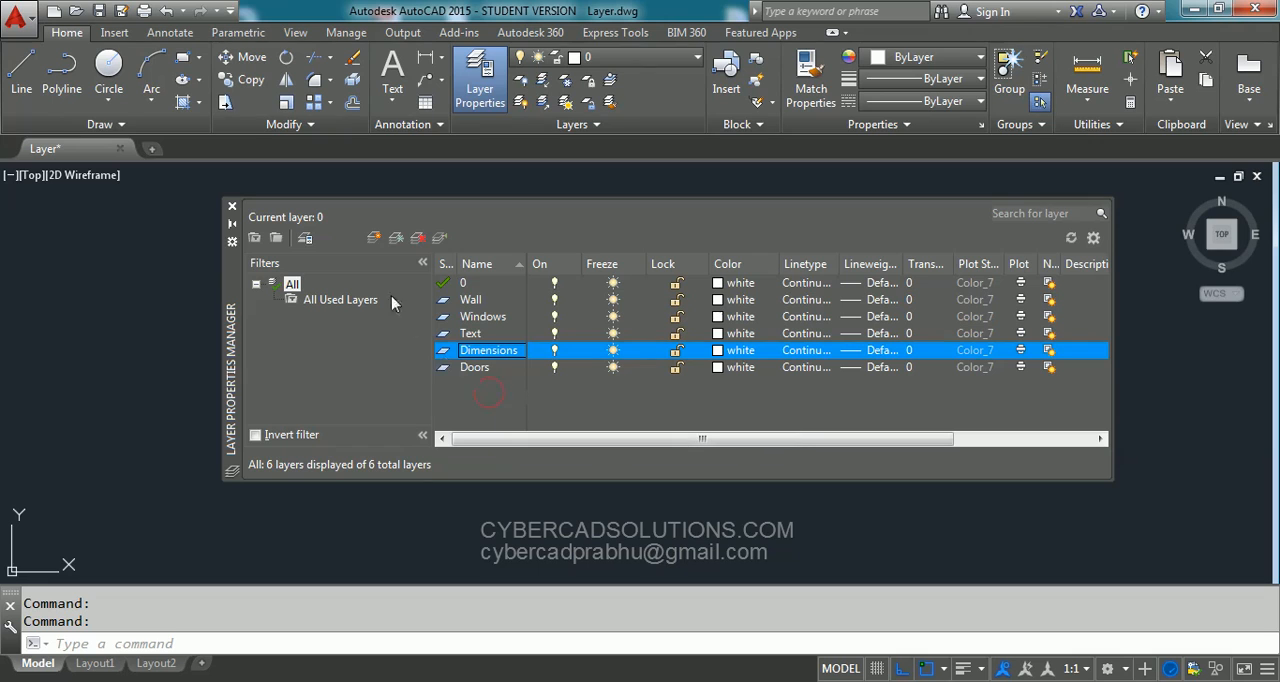
- Create another new layer and name it Misc
left_click(374, 241)
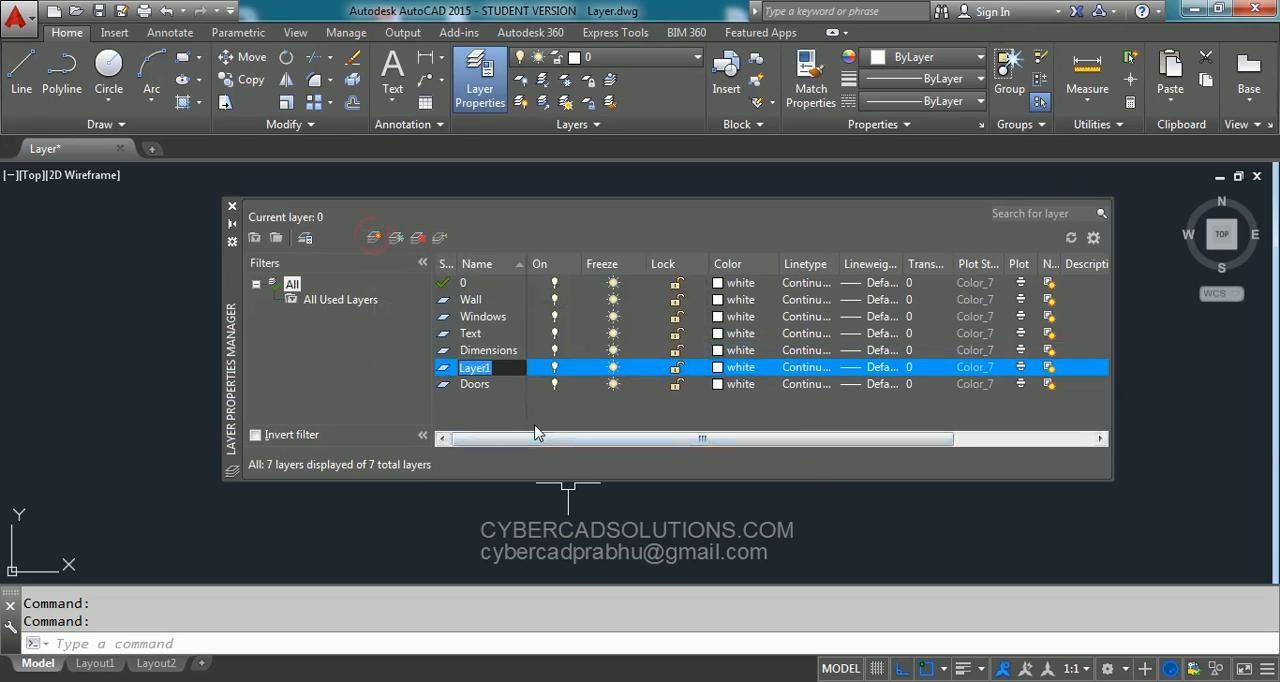
type("M")
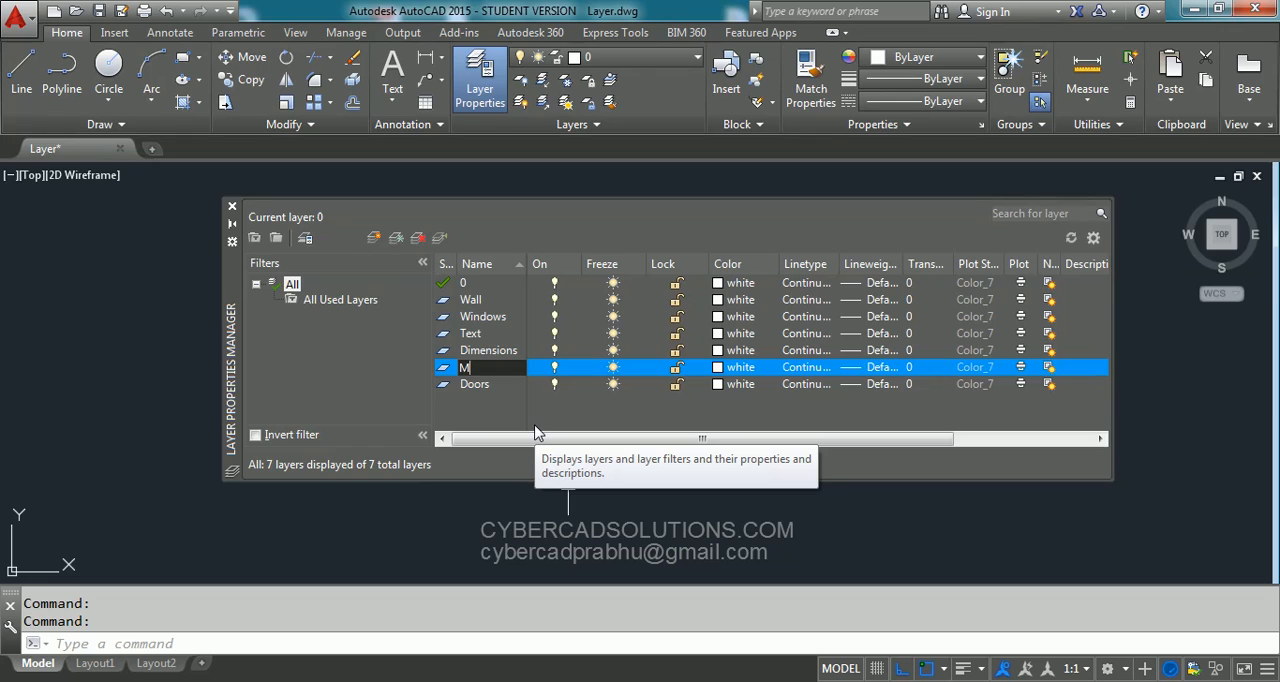
type("ISisc")
key("Return")
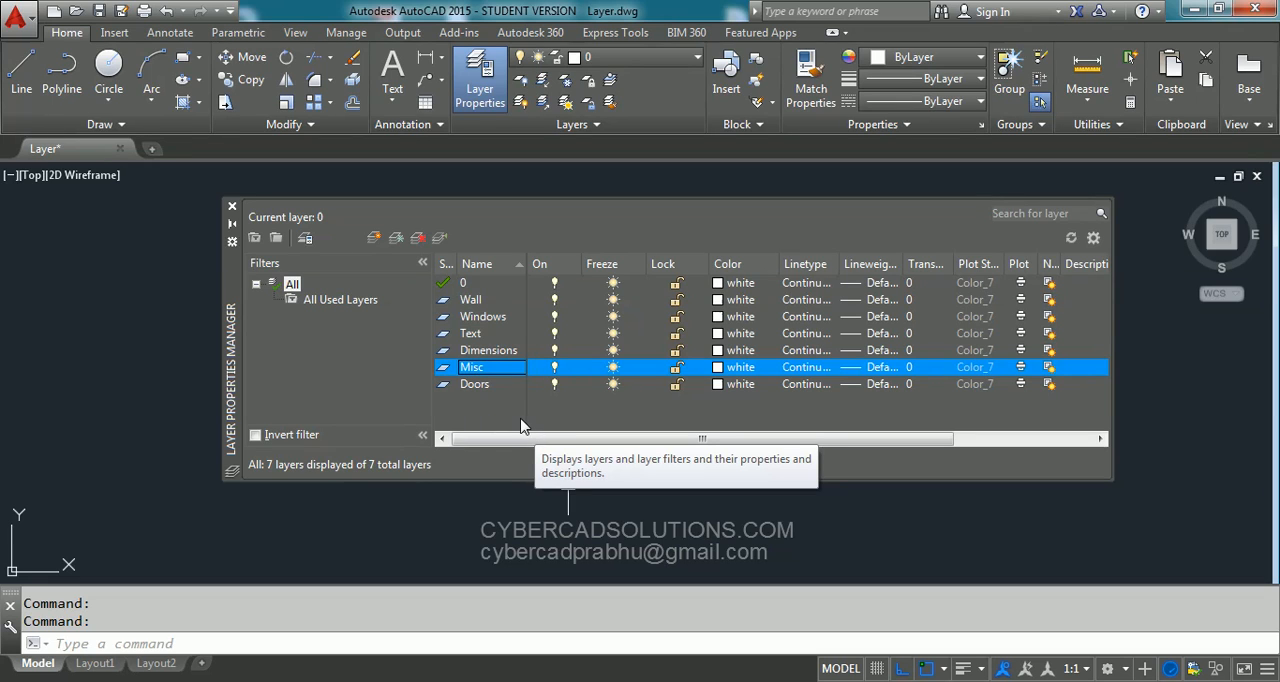
- Set the color of the Wall layer to red
left_click(479, 304)
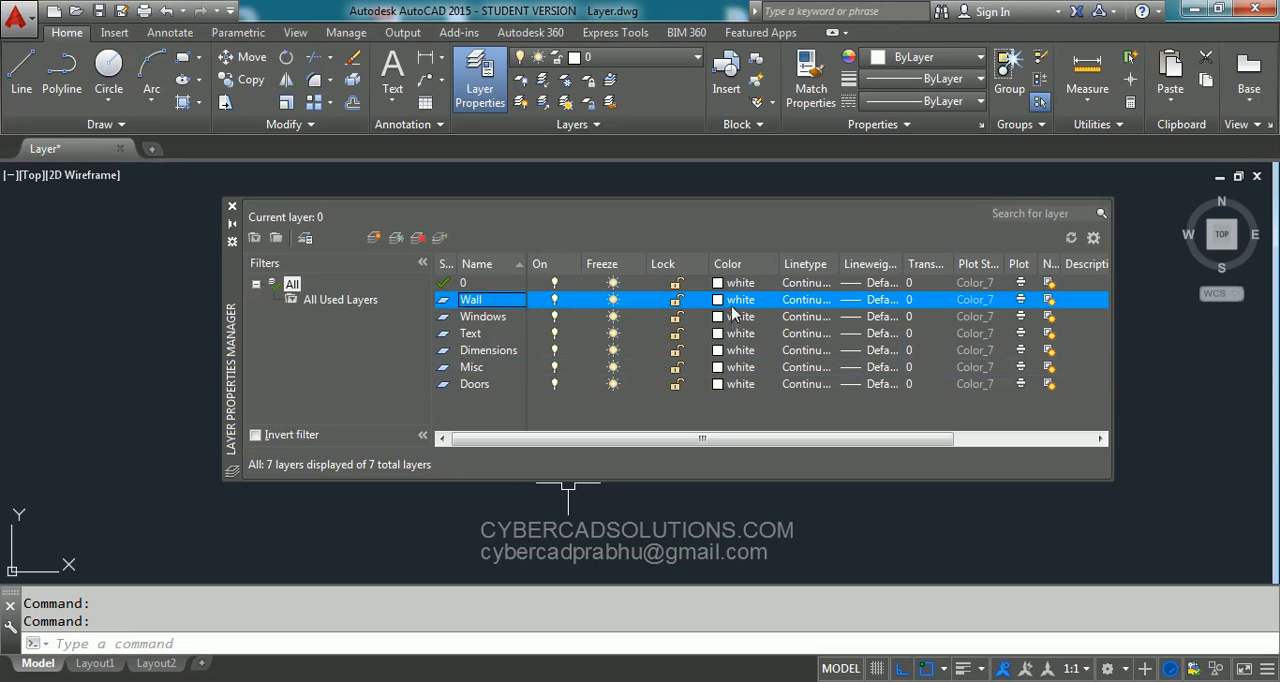
left_click(738, 300)
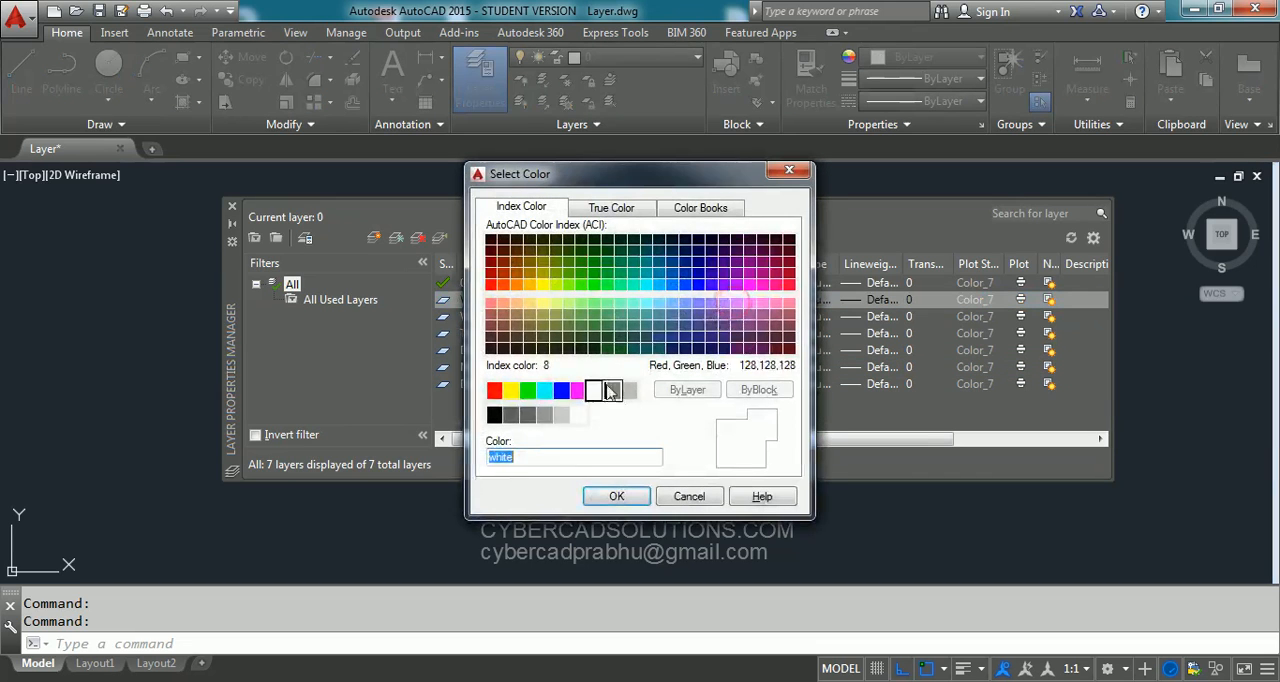
left_click(494, 390)
left_click(616, 496)
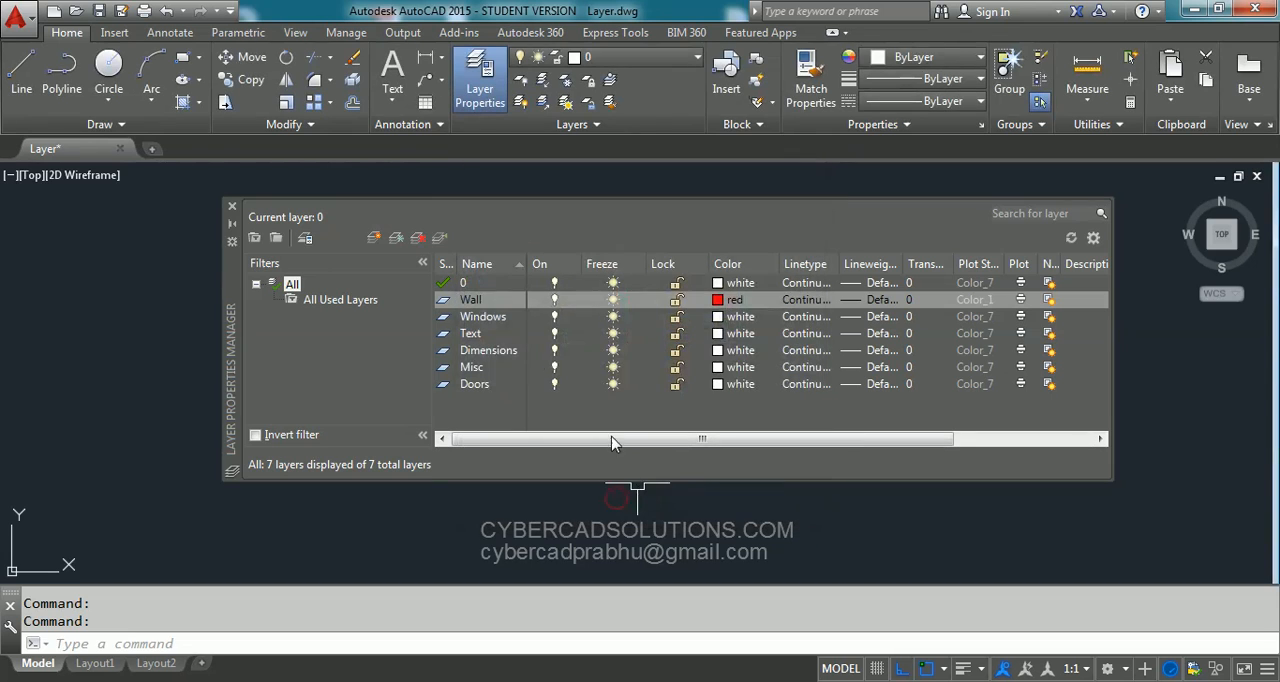
- Set the color of both the Windows layer and the Doors layer to yellow
left_click(500, 317)
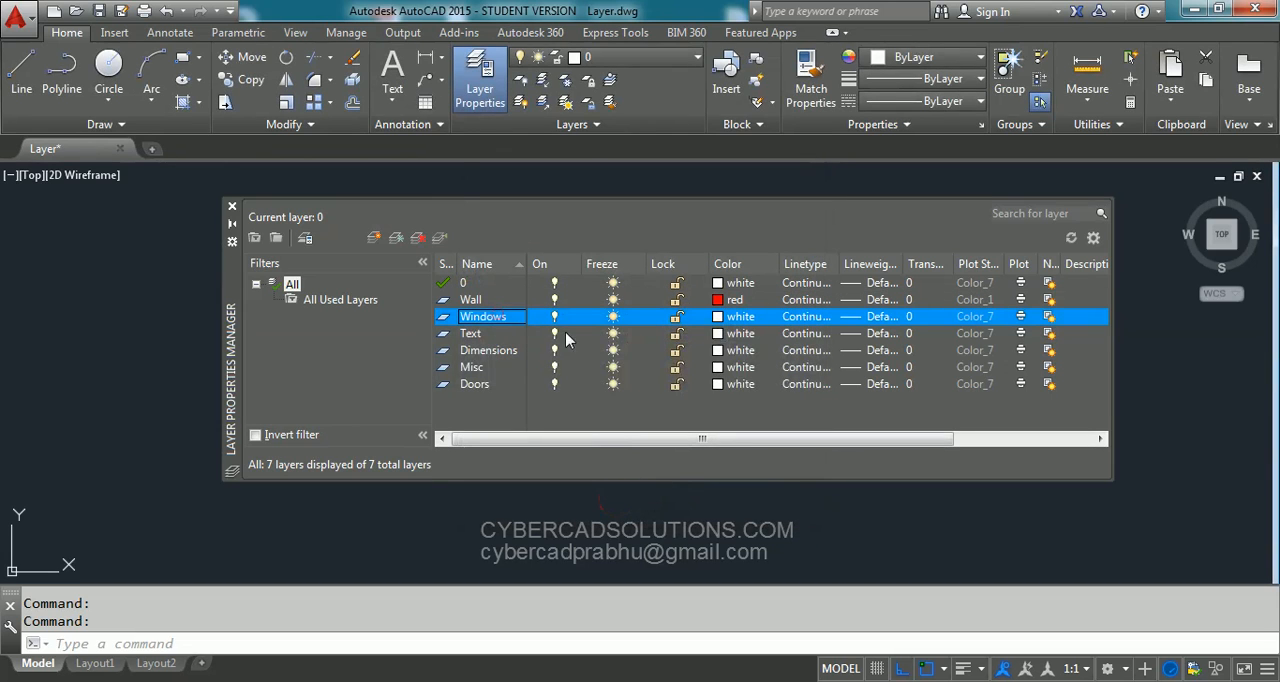
left_click(738, 317)
left_click(511, 390)
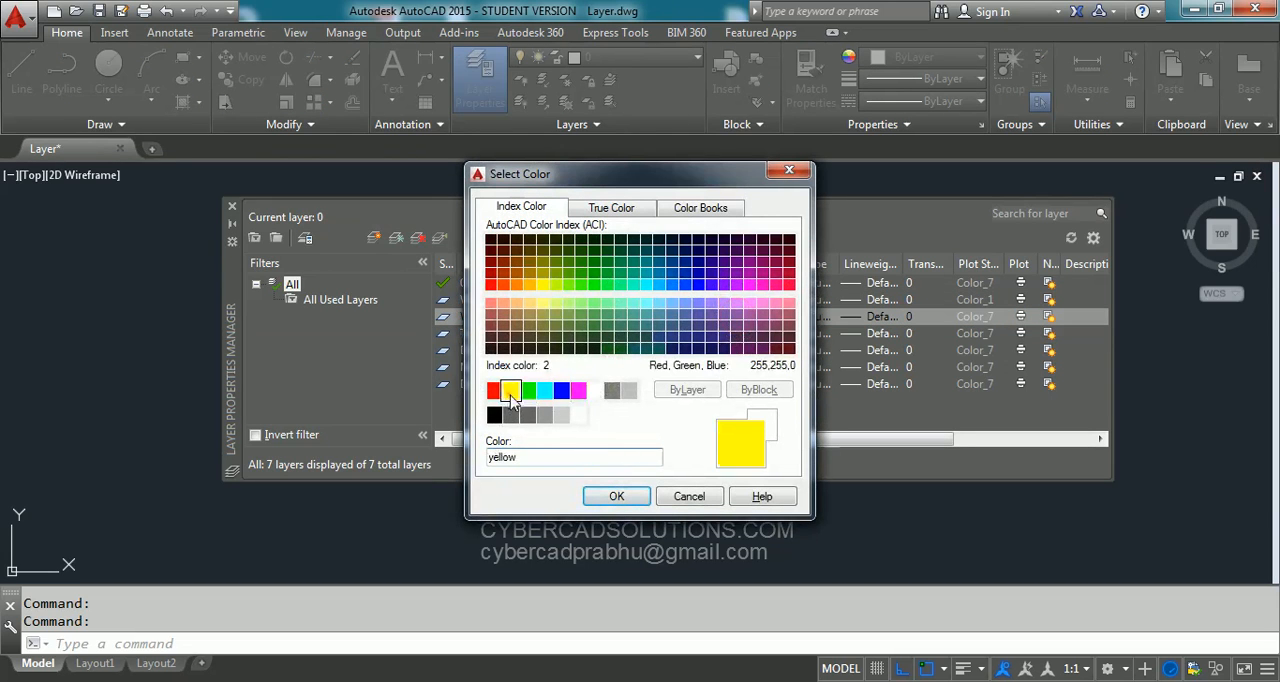
left_click(616, 496)
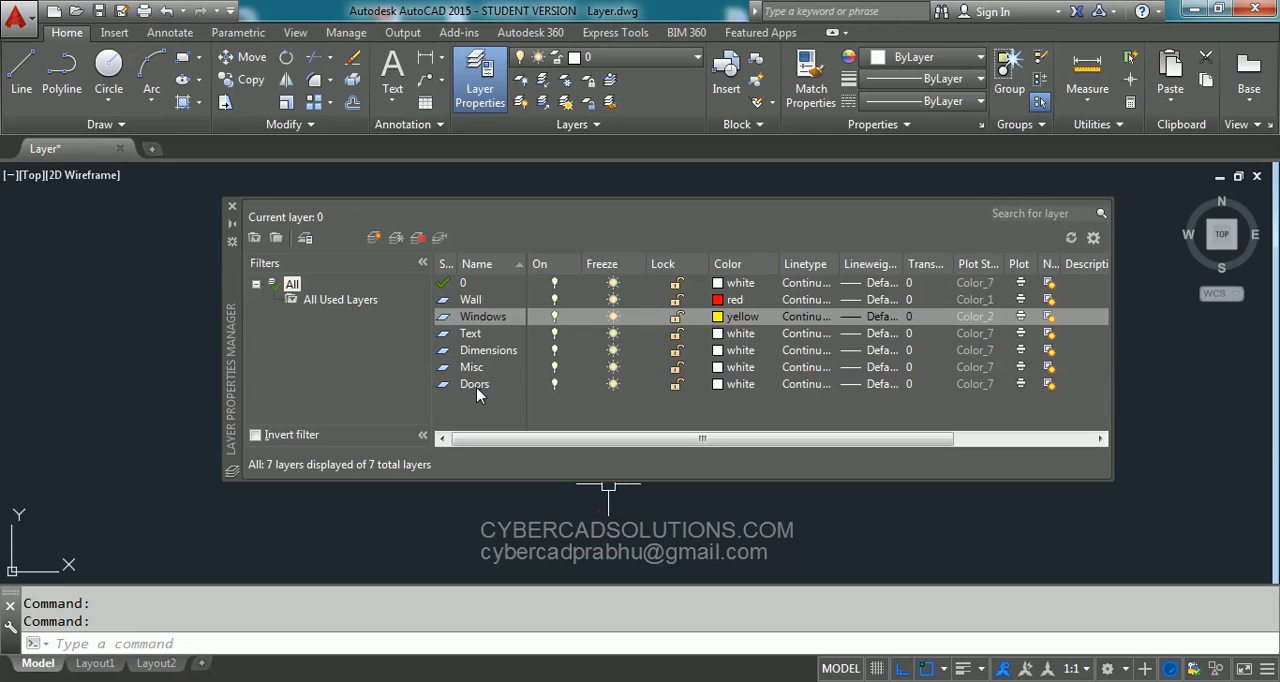
left_click(476, 385)
left_click(717, 390)
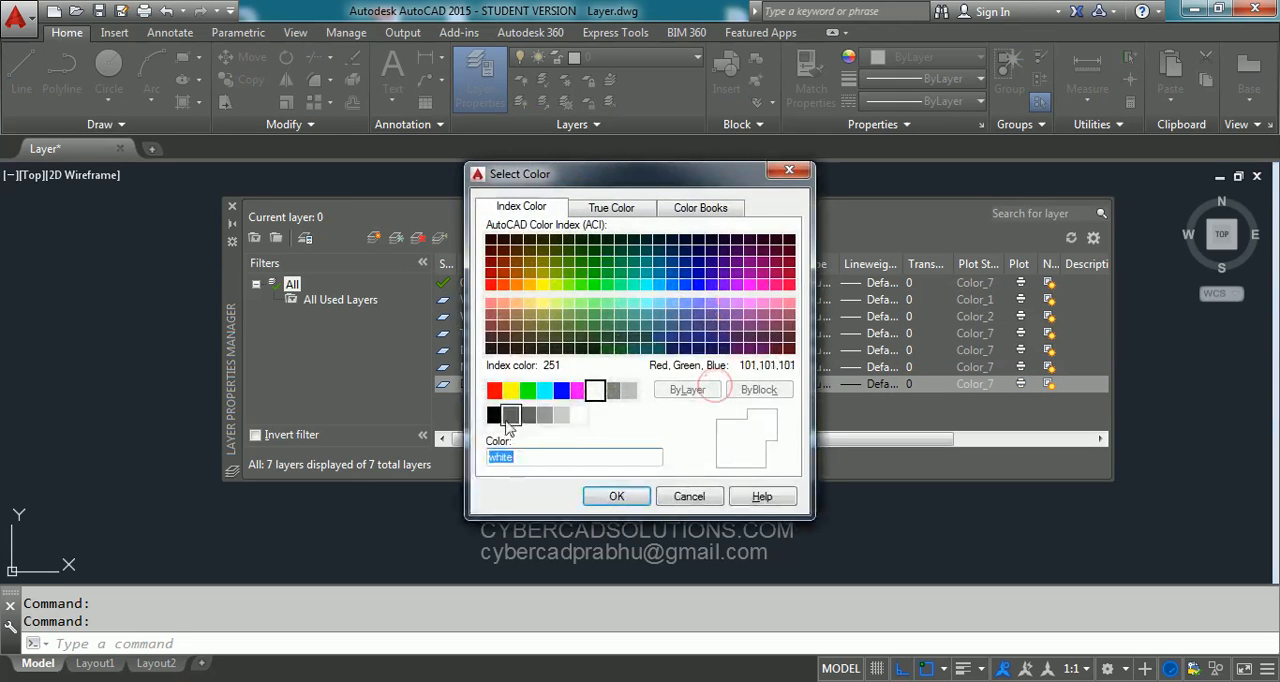
left_click(511, 390)
left_click(614, 496)
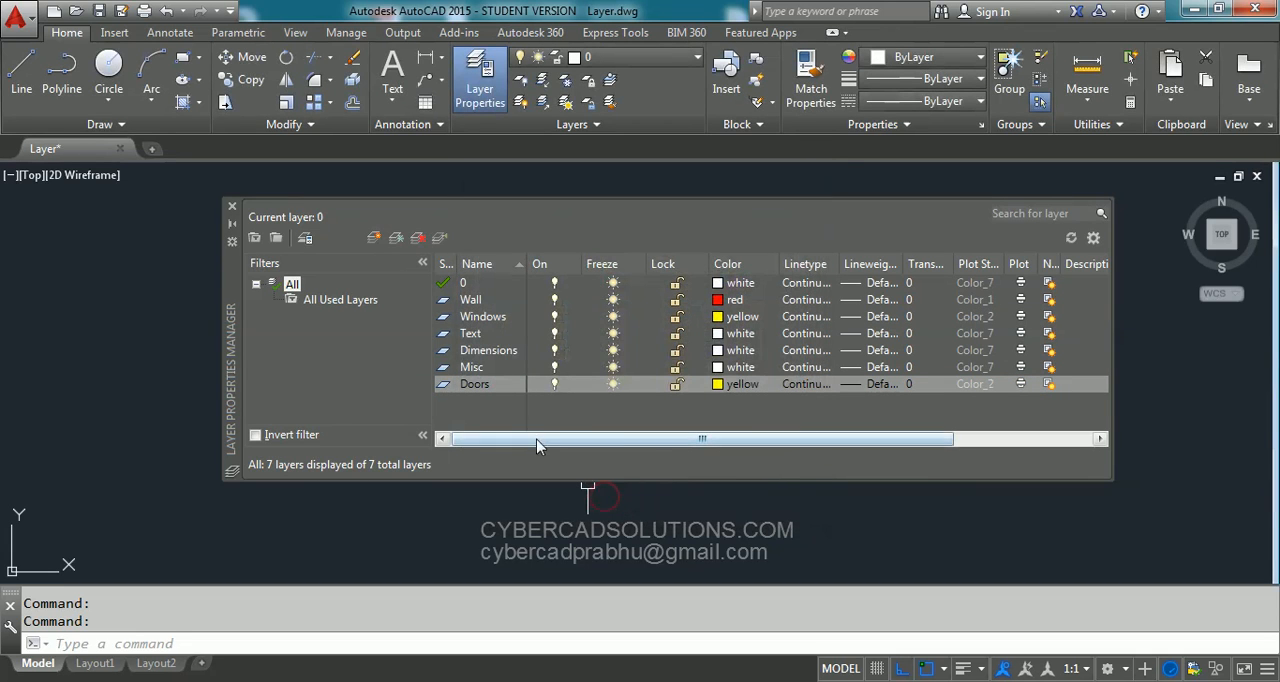
- Set the Text layer's color to green and the Dimensions layer's color to cyan
double_click(471, 334)
left_click(718, 336)
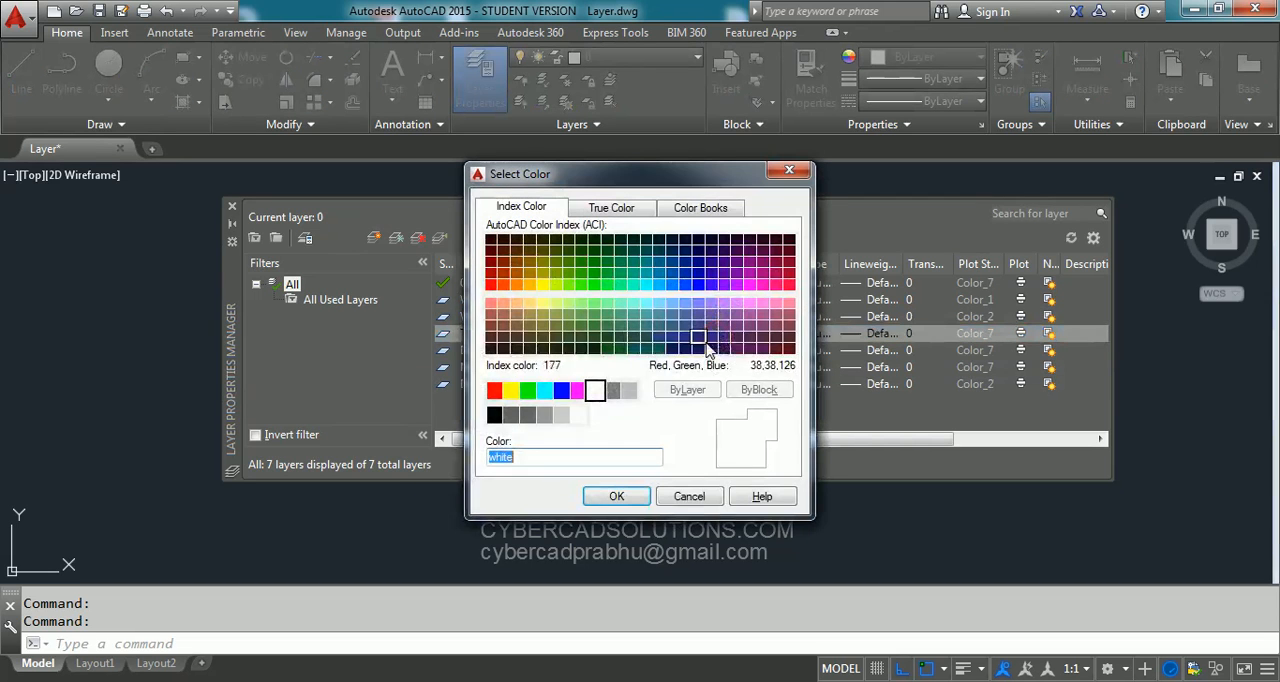
left_click(527, 390)
left_click(605, 496)
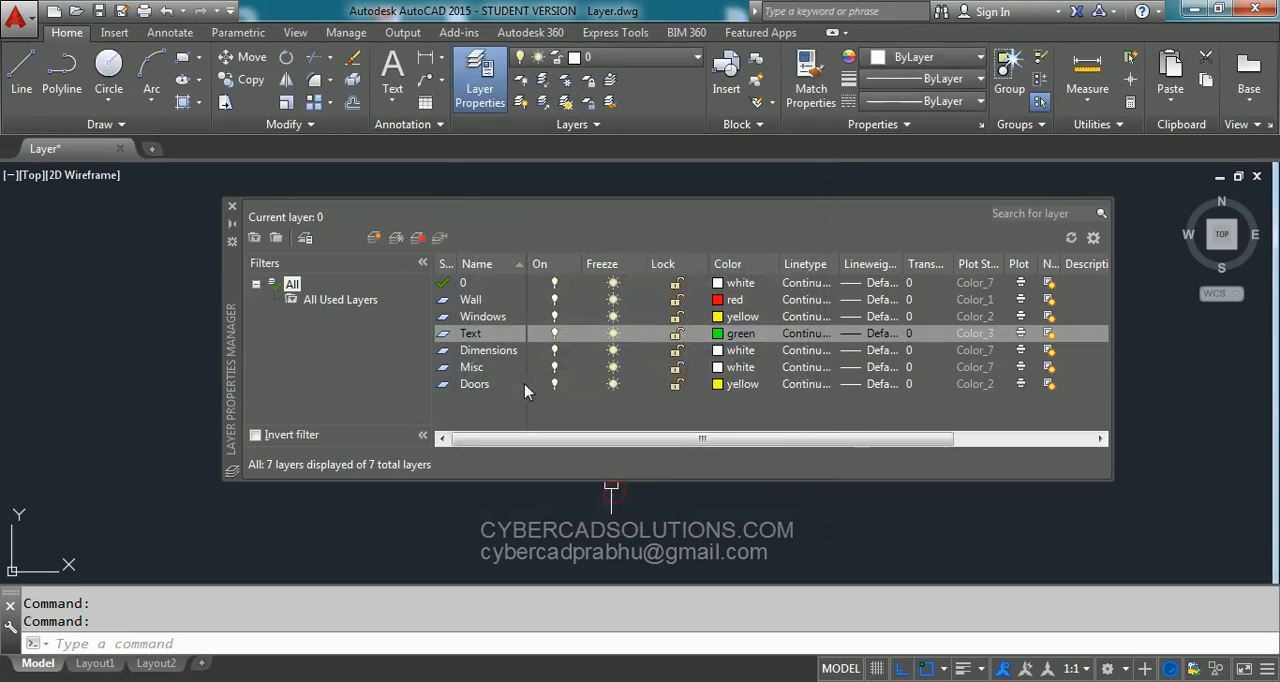
left_click(513, 351)
left_click(720, 350)
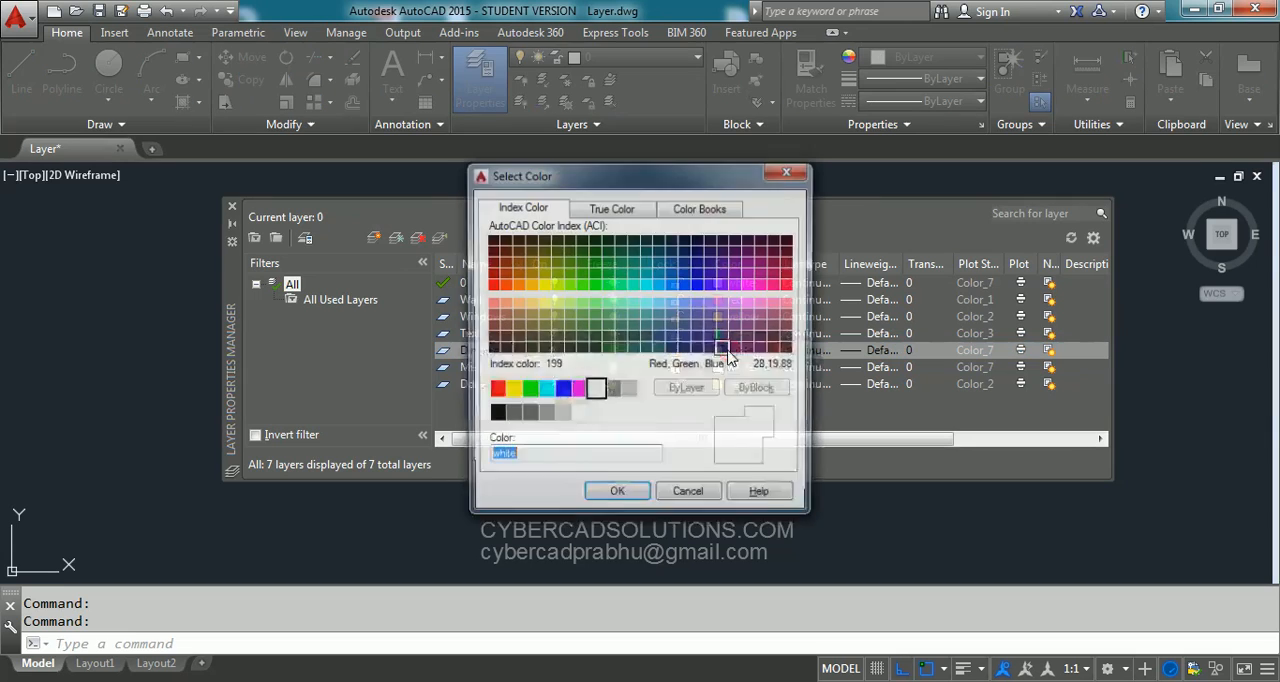
left_click(545, 391)
left_click(616, 496)
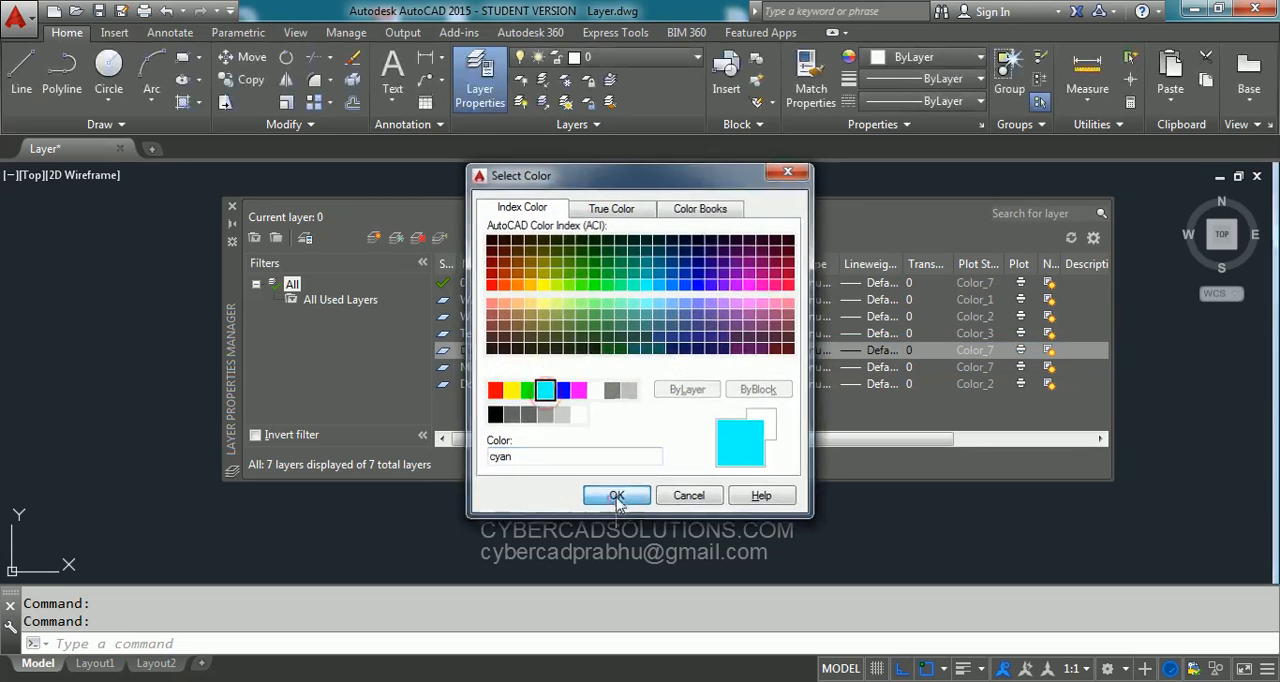
- Set the color of the Misc layer to blue
left_click(493, 371)
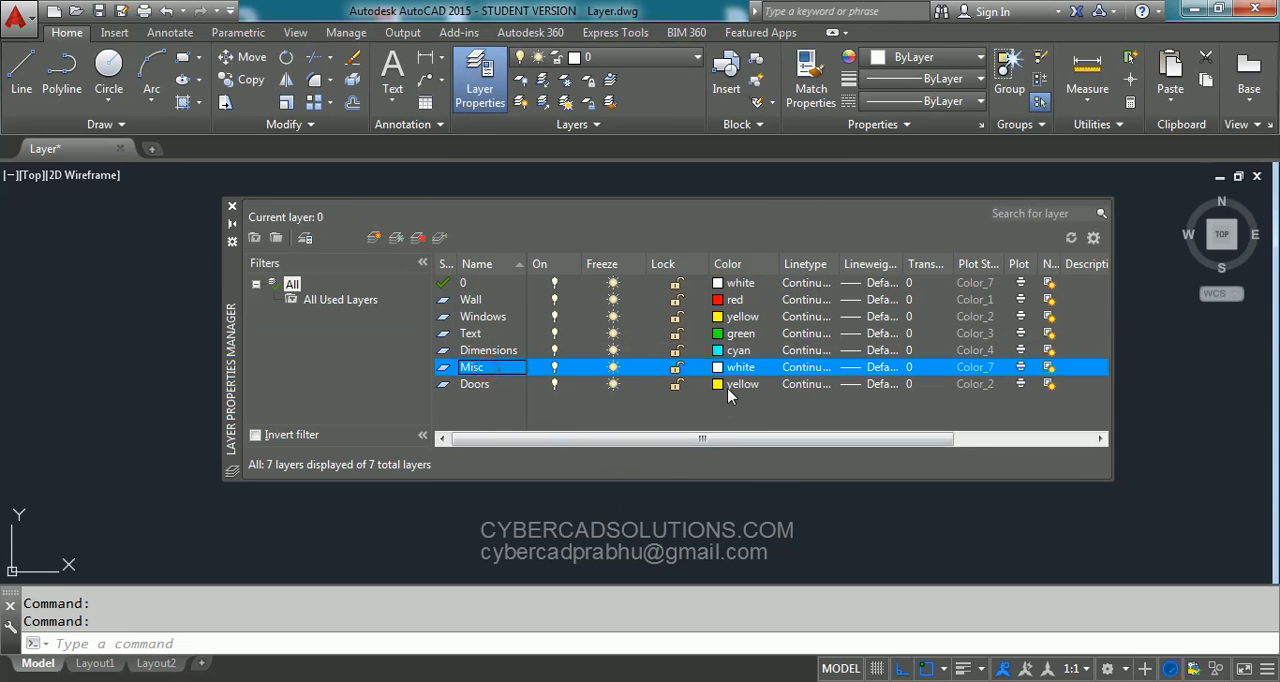
left_click(729, 367)
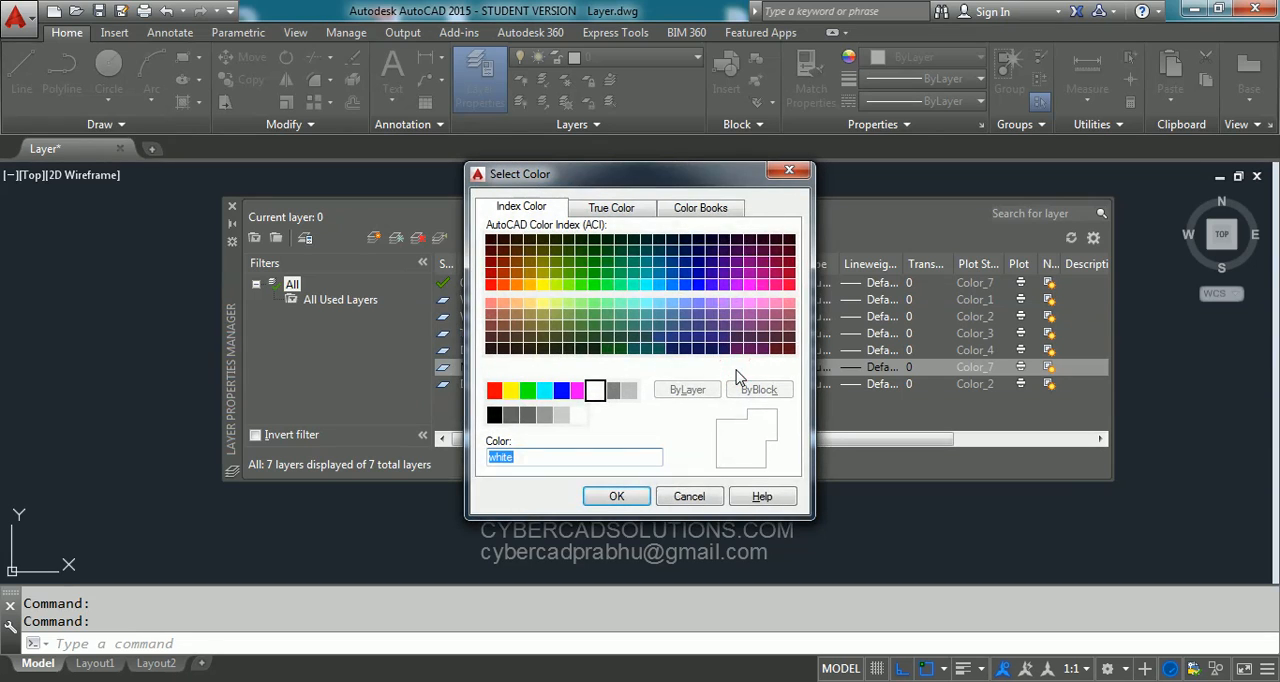
left_click(562, 391)
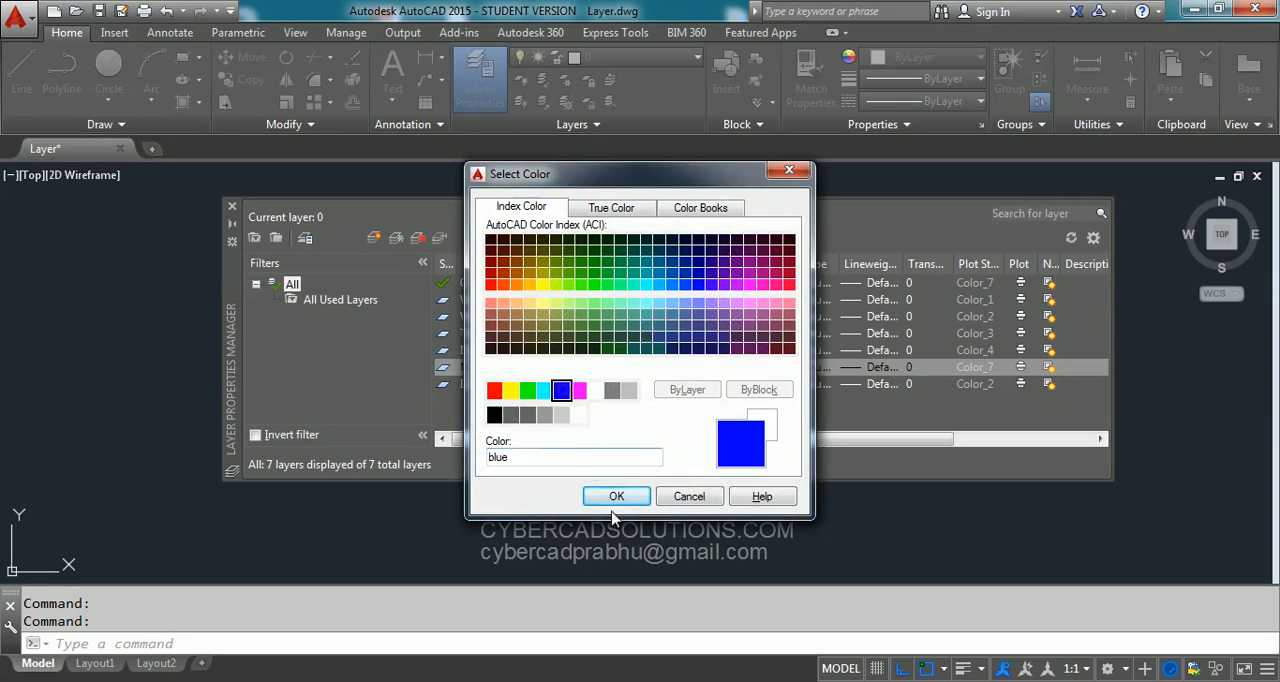
left_click(615, 498)
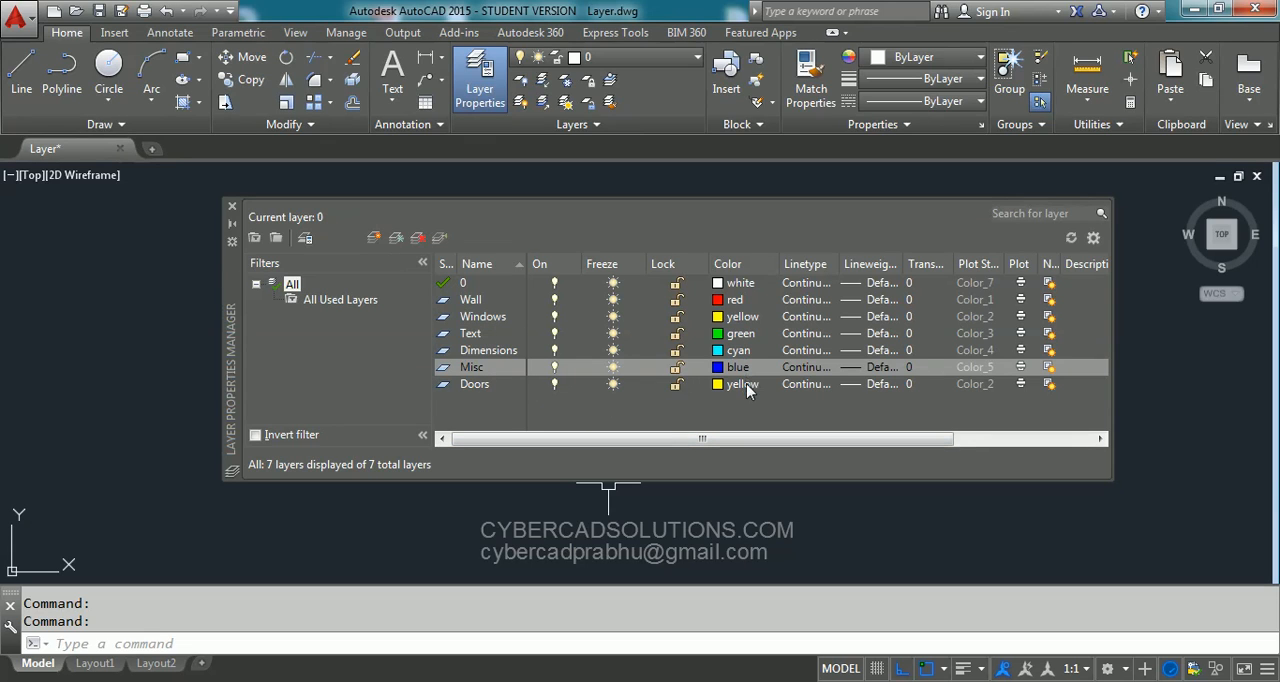
- Change the linetype of the Wall layer to DASHED
left_click(489, 302)
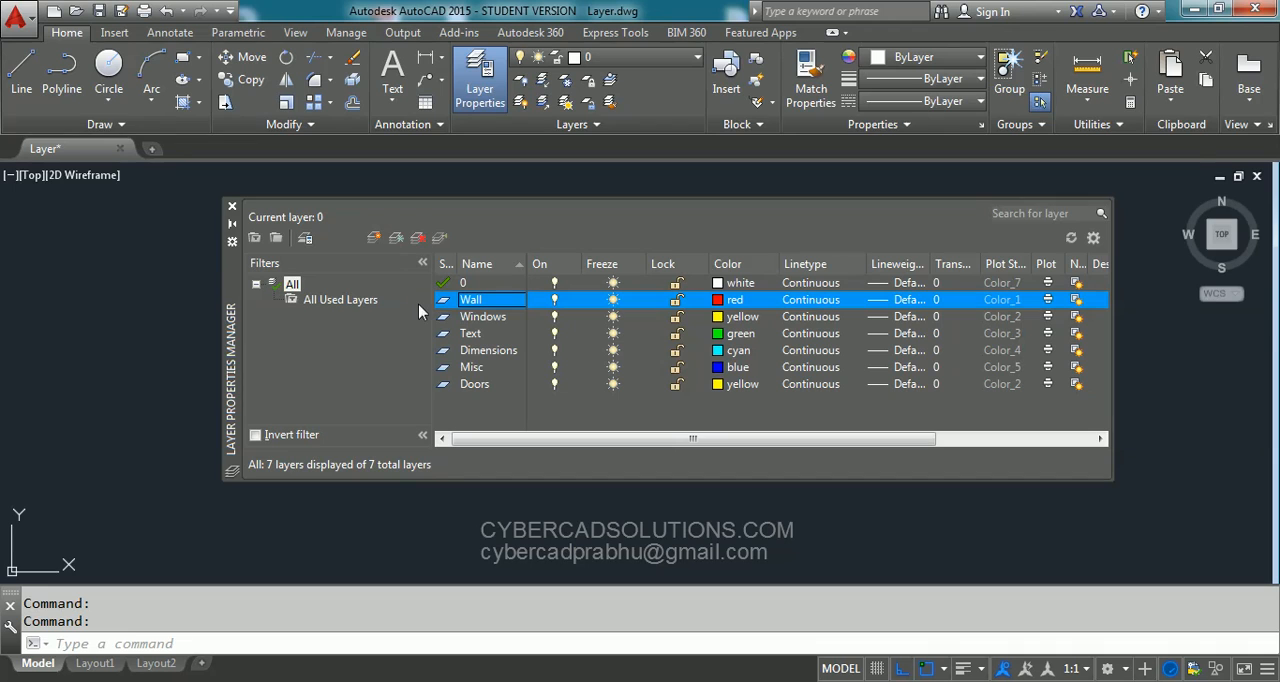
left_click(808, 300)
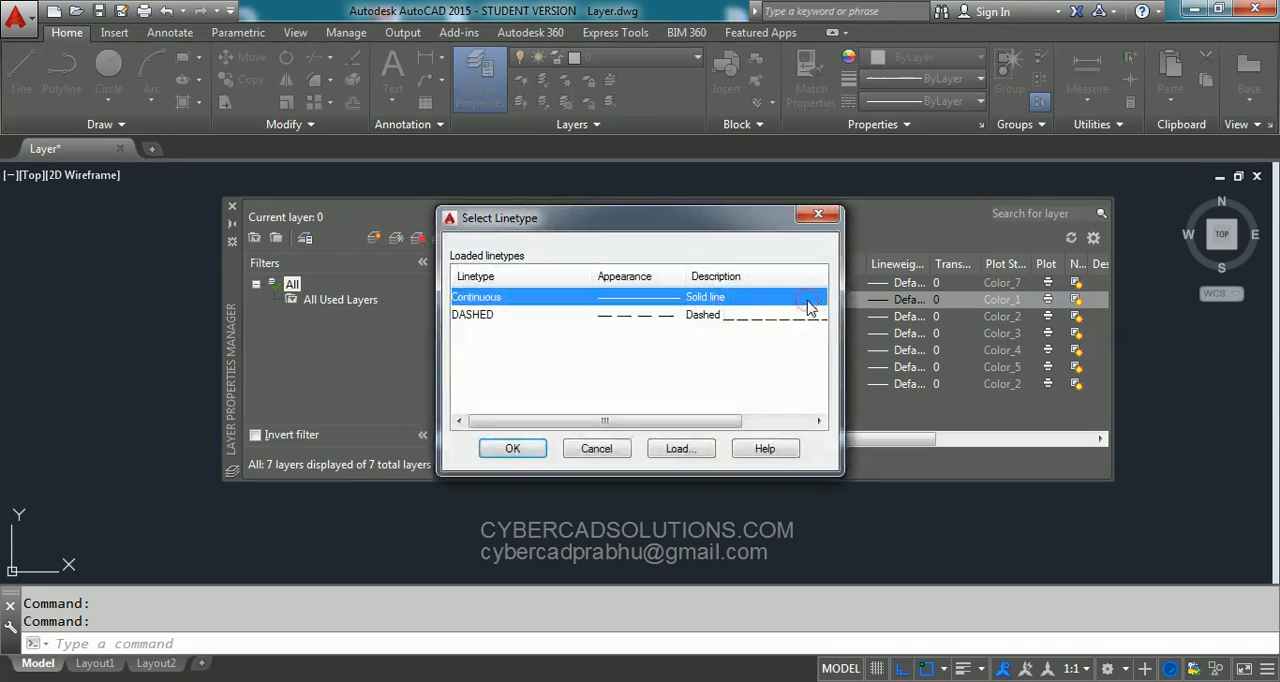
left_click(495, 316)
left_click(510, 449)
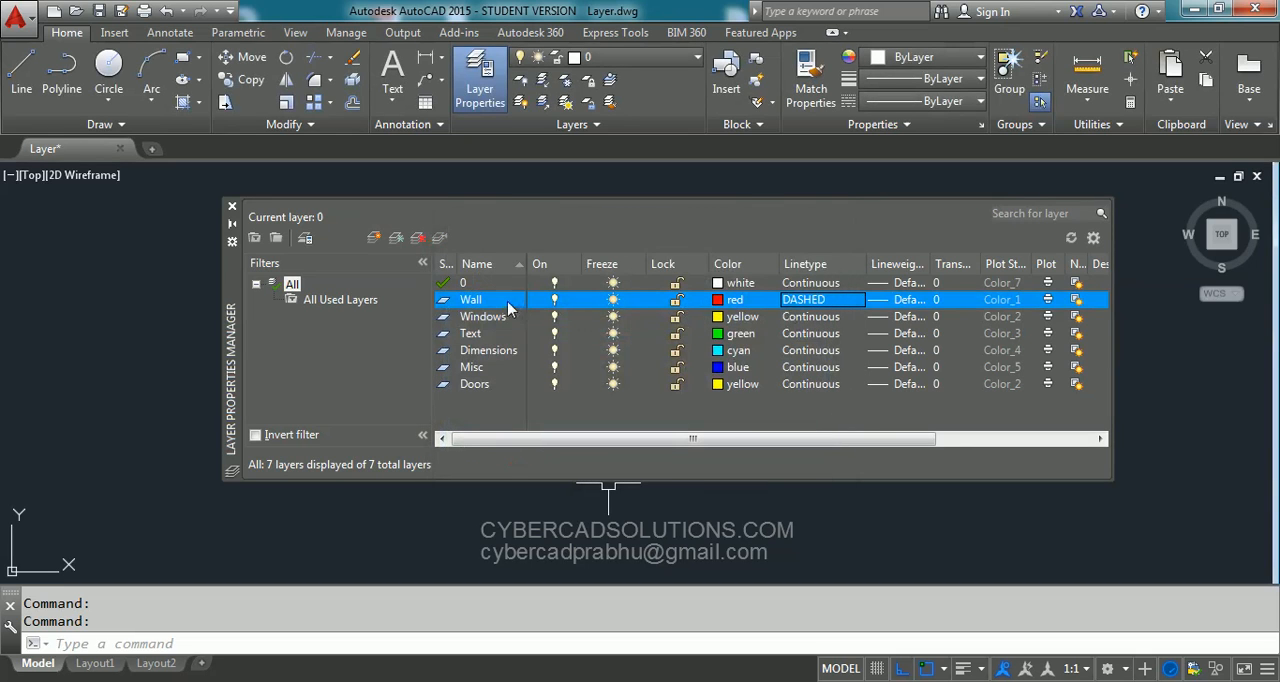
- Set the Wall layer's linetype back to Continuous
left_click(820, 301)
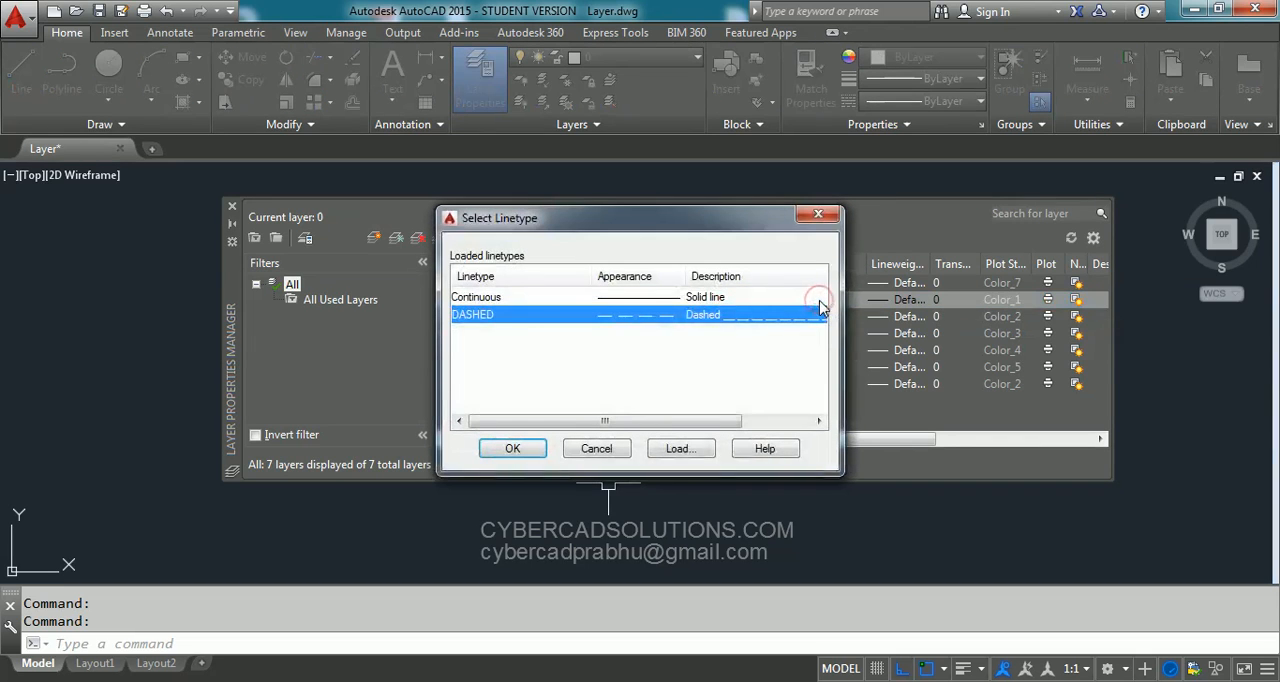
left_click(495, 298)
left_click(512, 448)
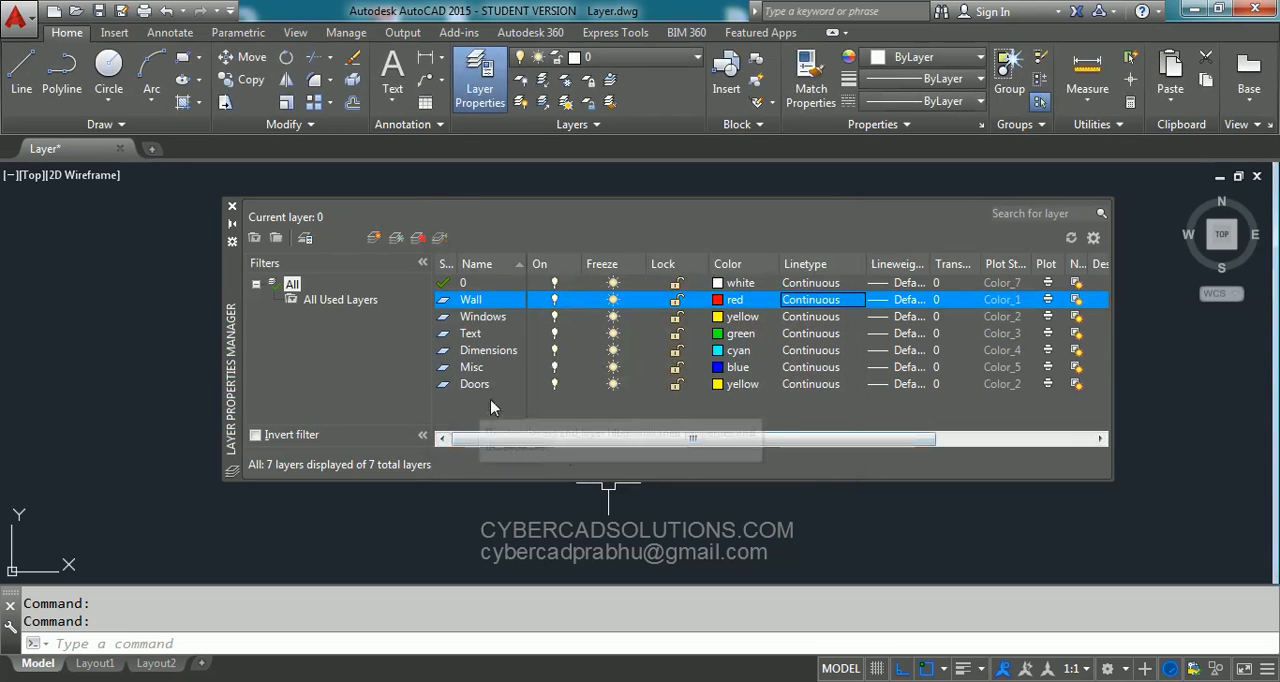
- Close the layer manager and make Wall the current layer
left_click(478, 285)
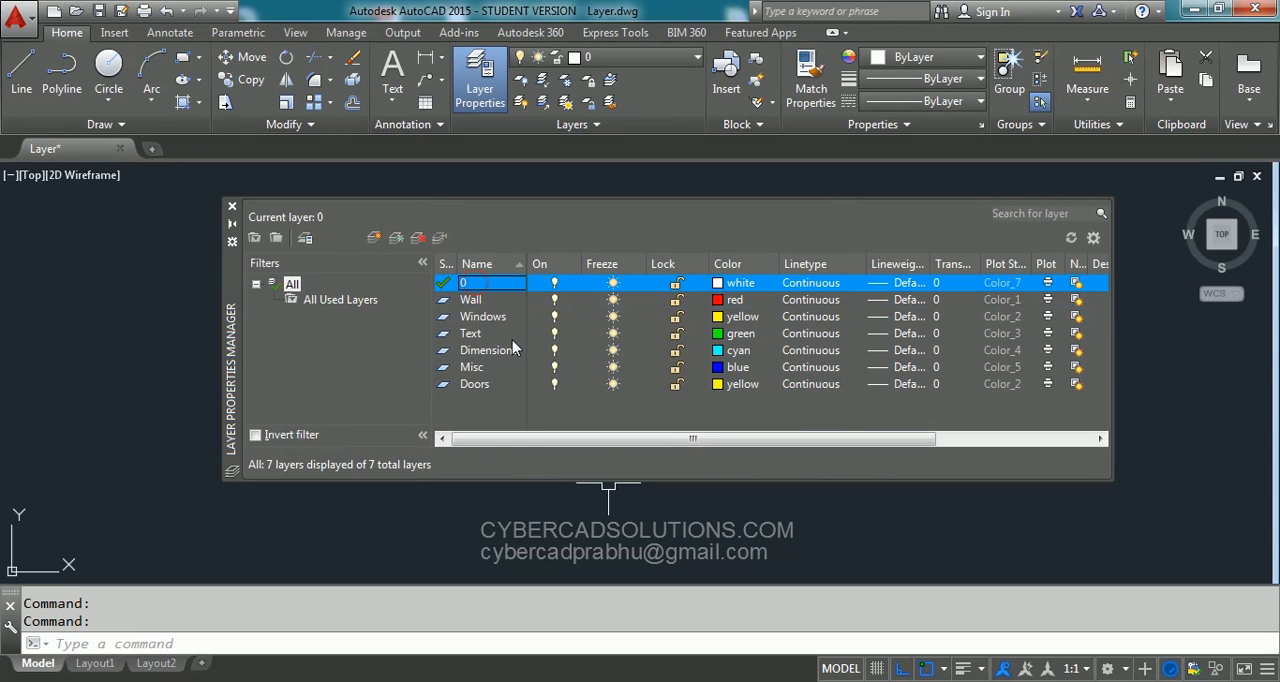
left_click(478, 305)
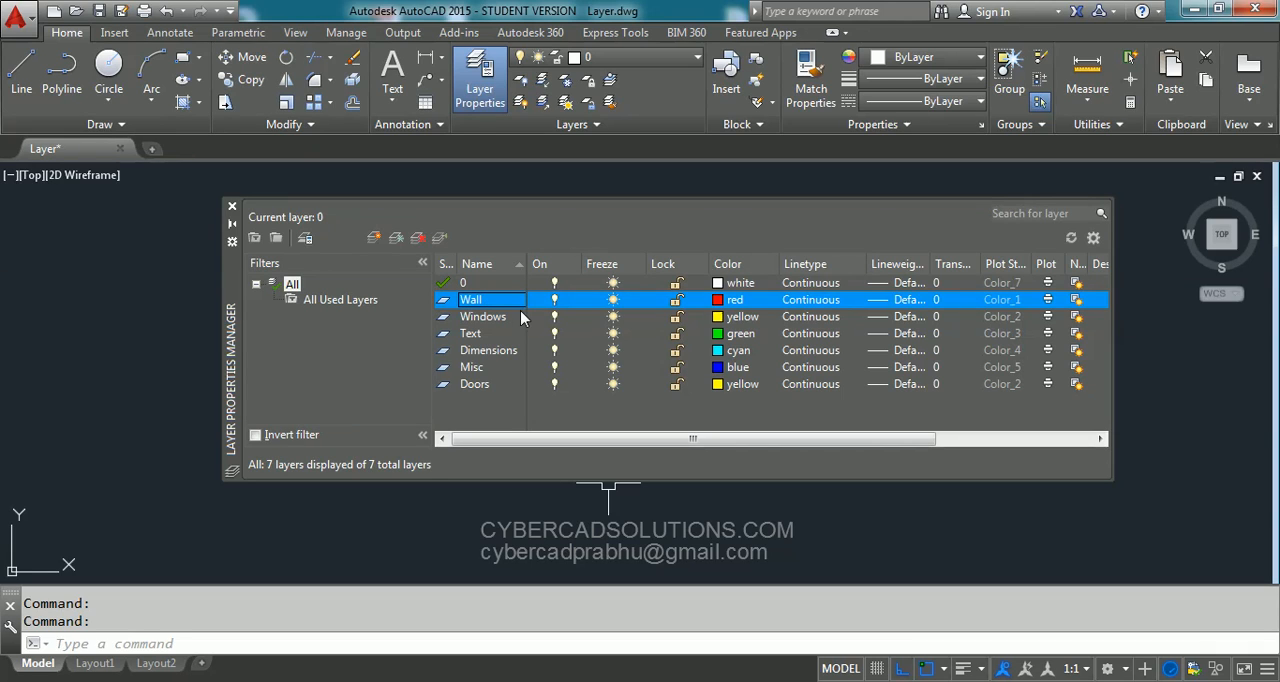
left_click(232, 208)
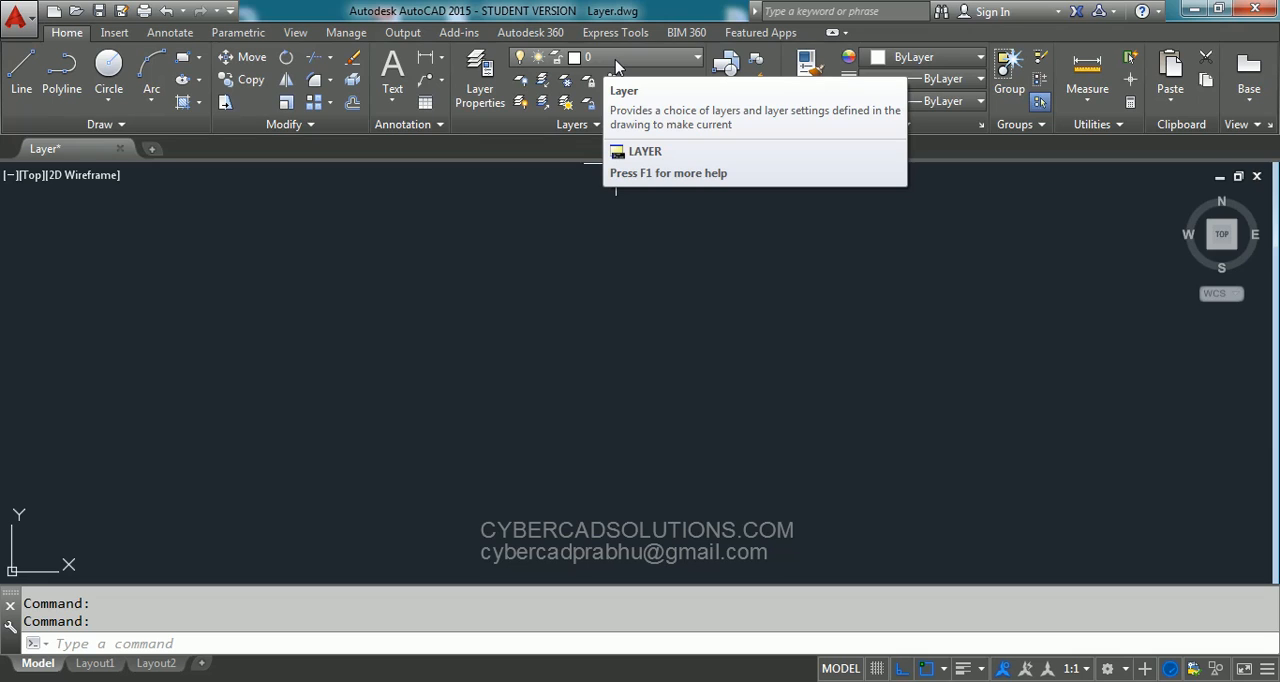
left_click(695, 62)
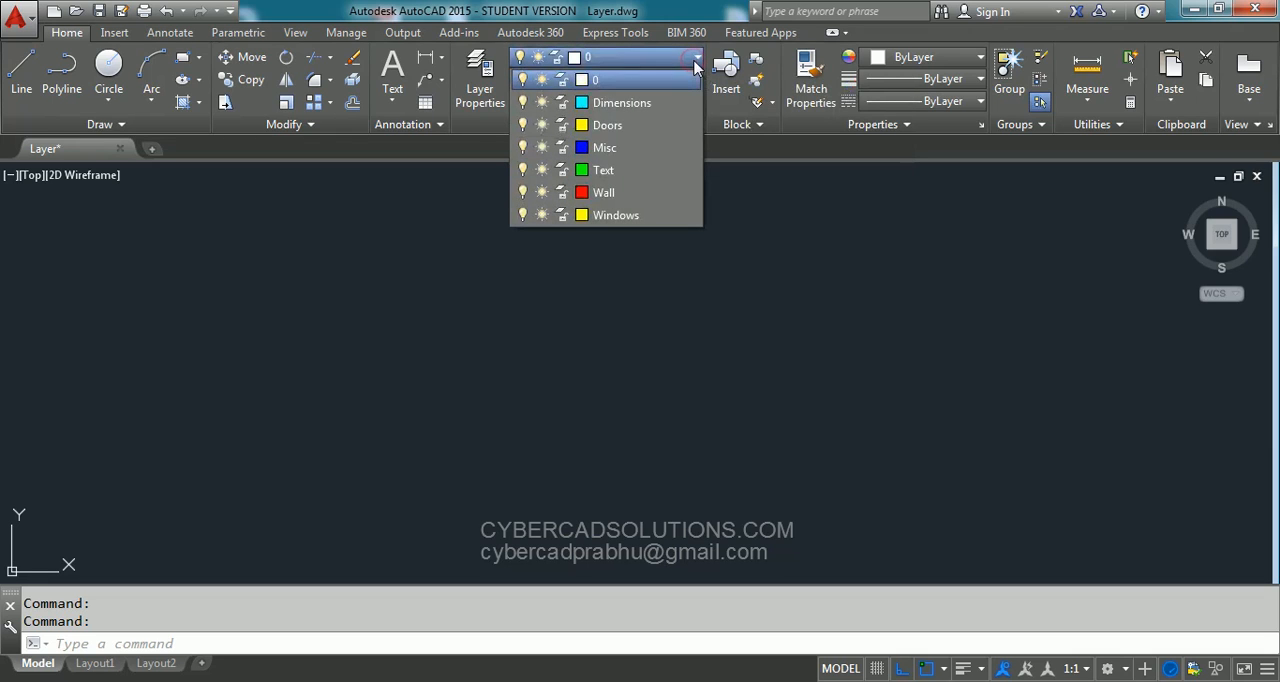
left_click(610, 193)
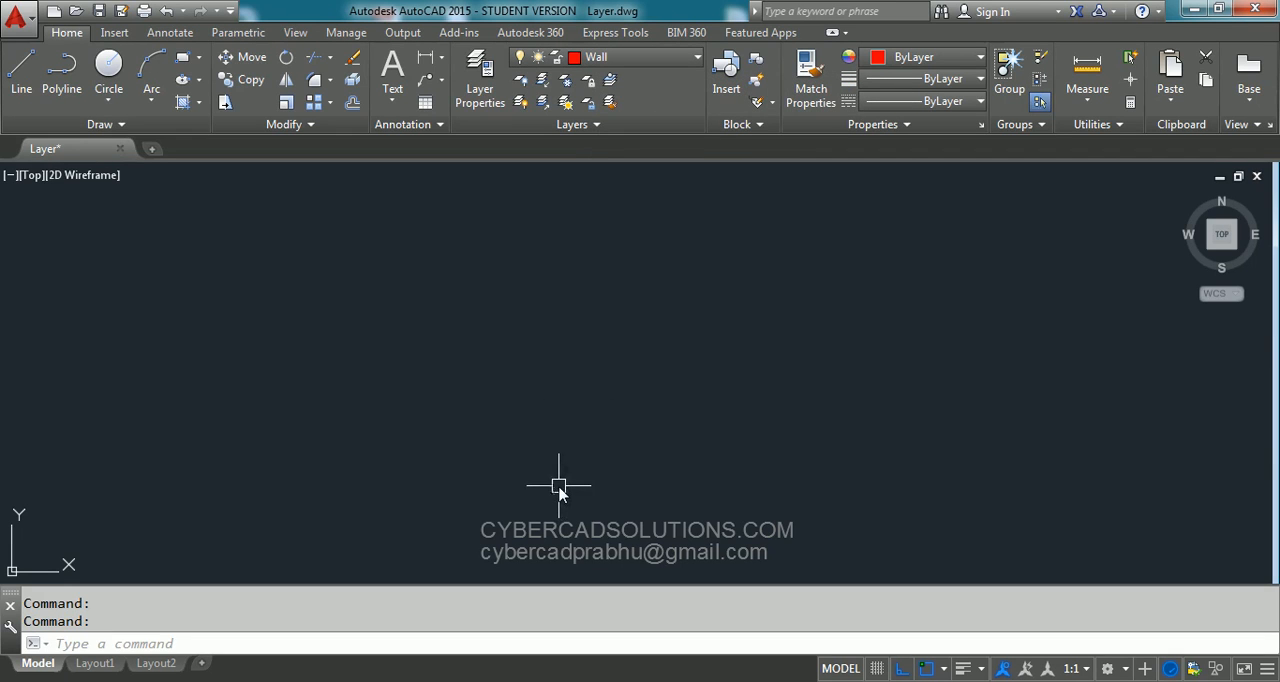
- Check the drawing units settings and accept them
key("Return")
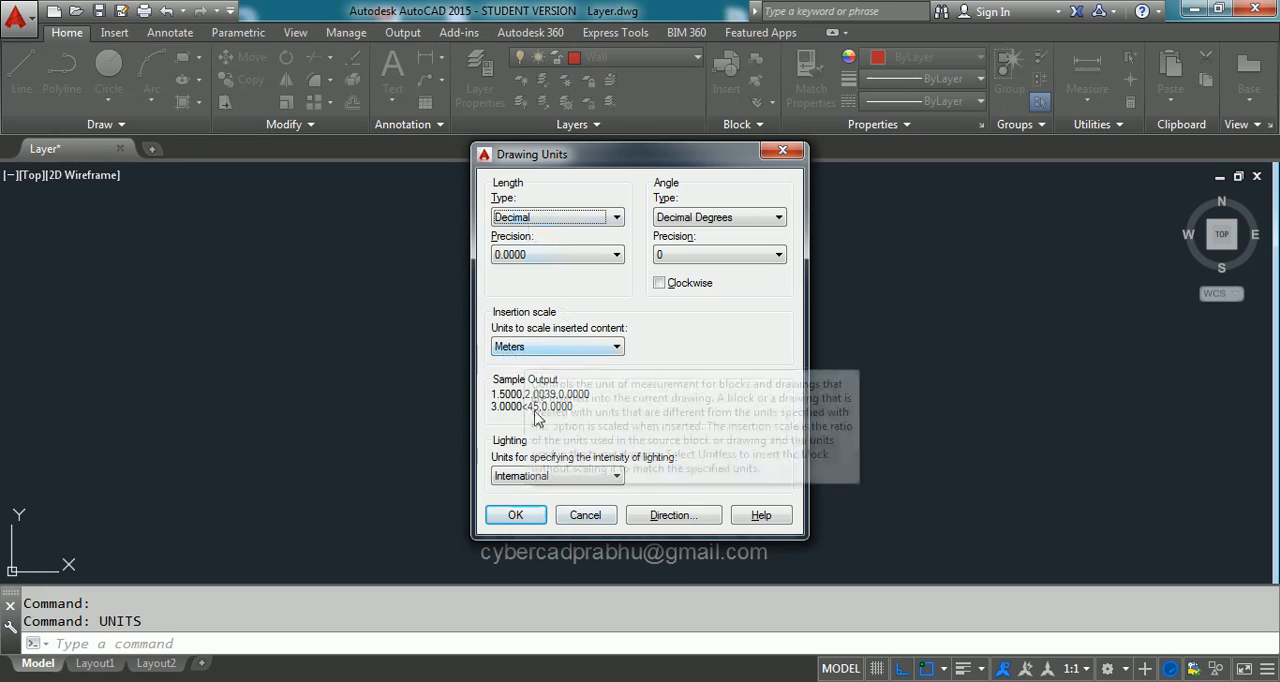
left_click(512, 515)
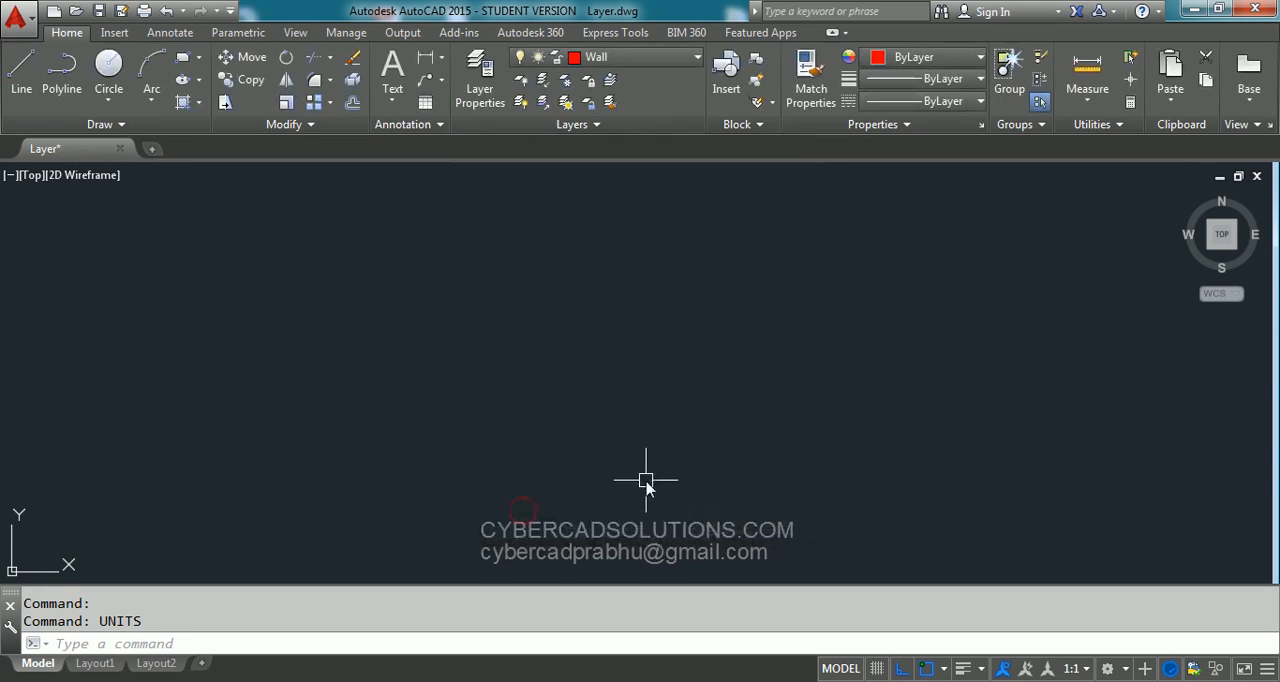
- Draw a closed 20 by 20 square with the Line command on the Wall layer as the building's outer outline
type("l")
key("Return")
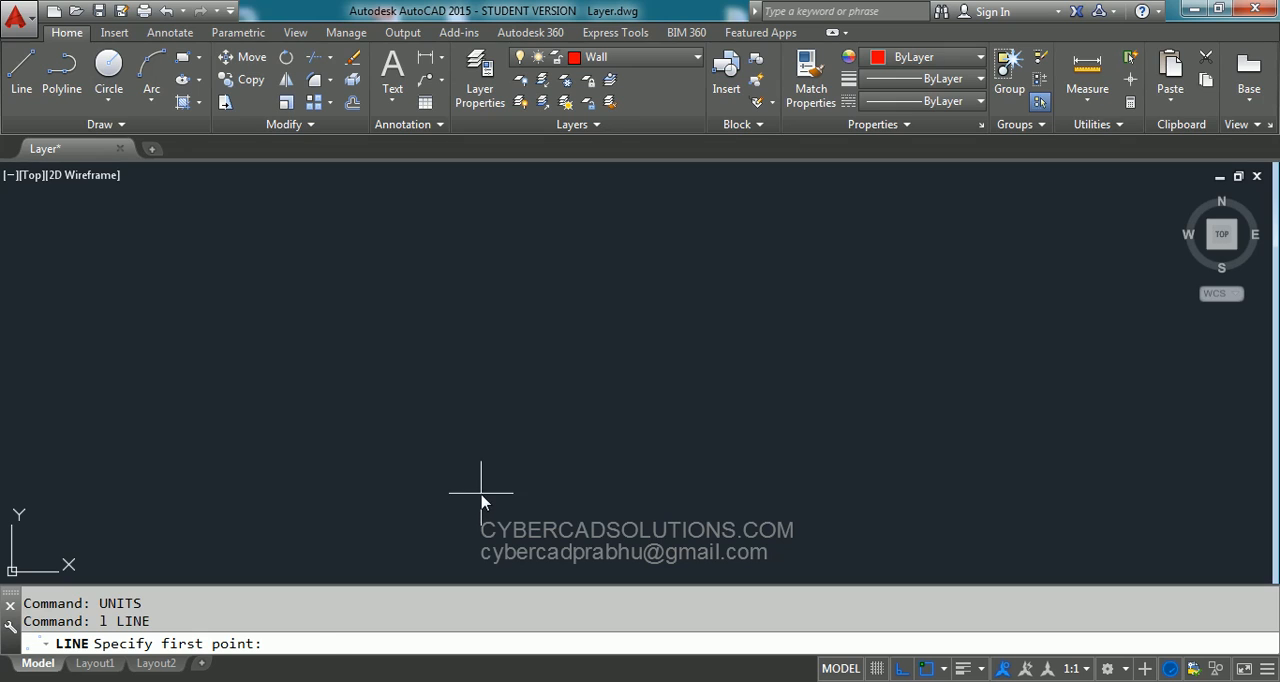
left_click(481, 489)
type("20")
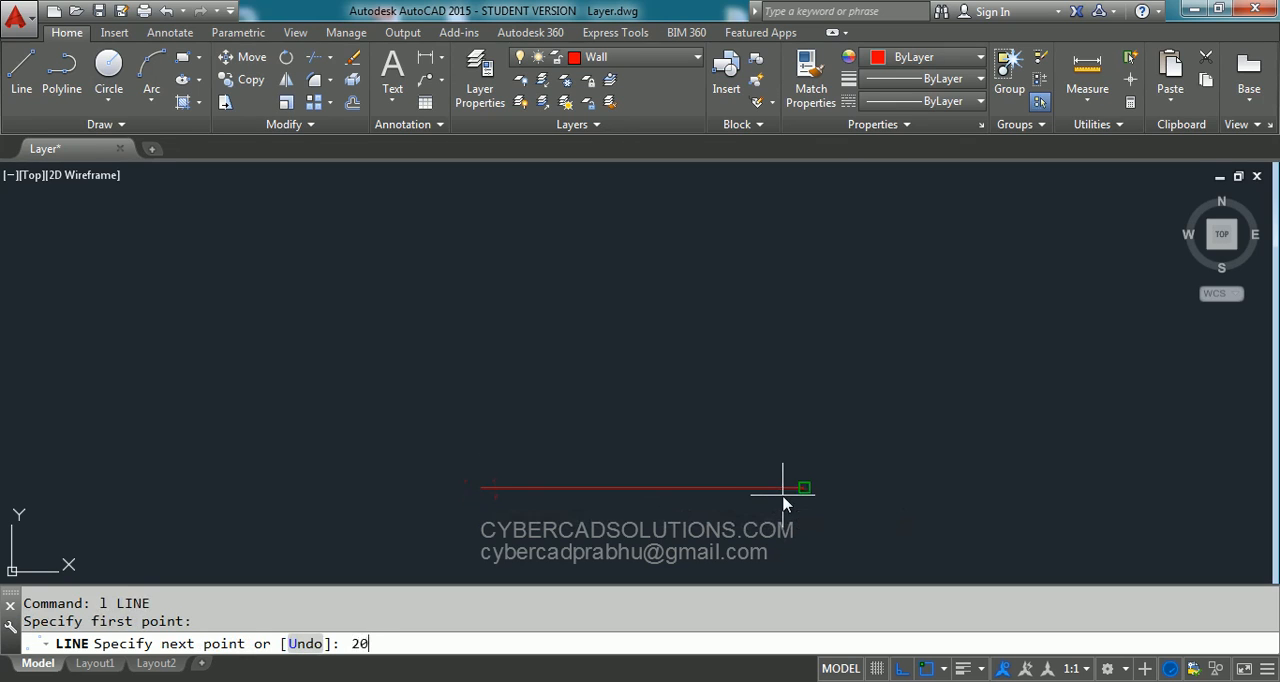
key("Return")
type("20")
key("Return")
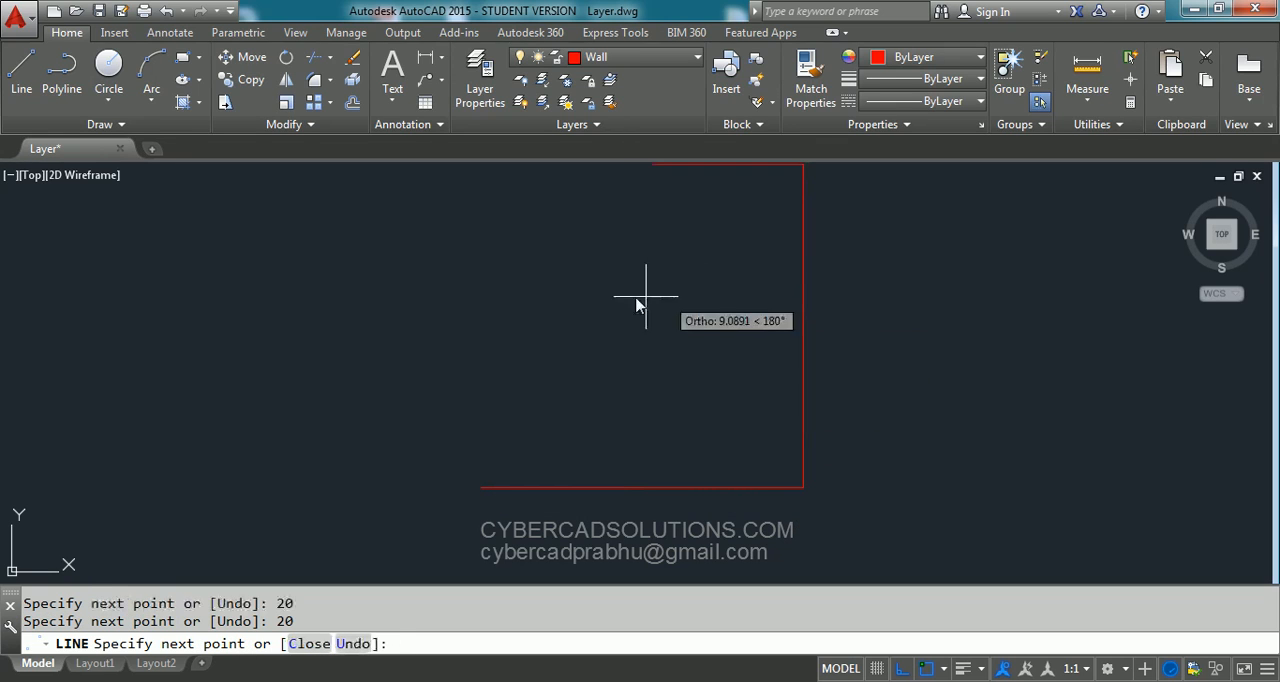
type("20")
key("Return")
type("c")
key("Return")
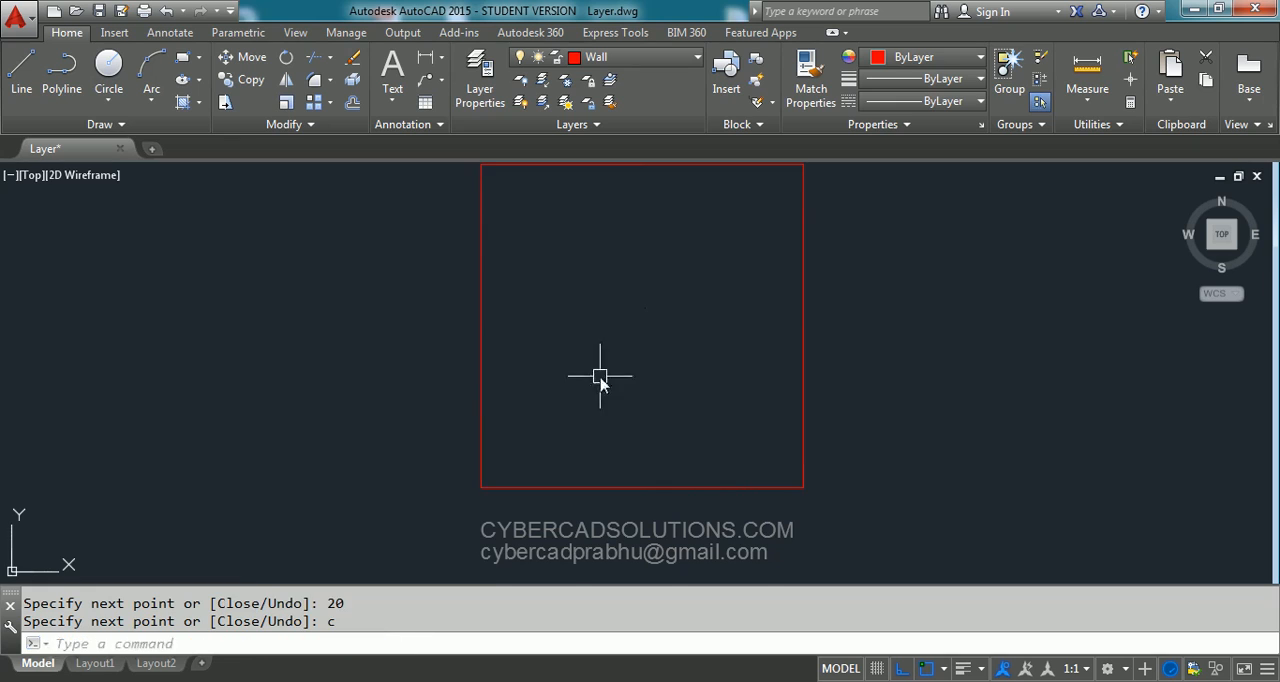
key("Escape")
- Offset all four sides of the square inward by 0.23 to form the wall thickness
middle_click_drag(600, 384, 599, 404)
type("o")
key("Return")
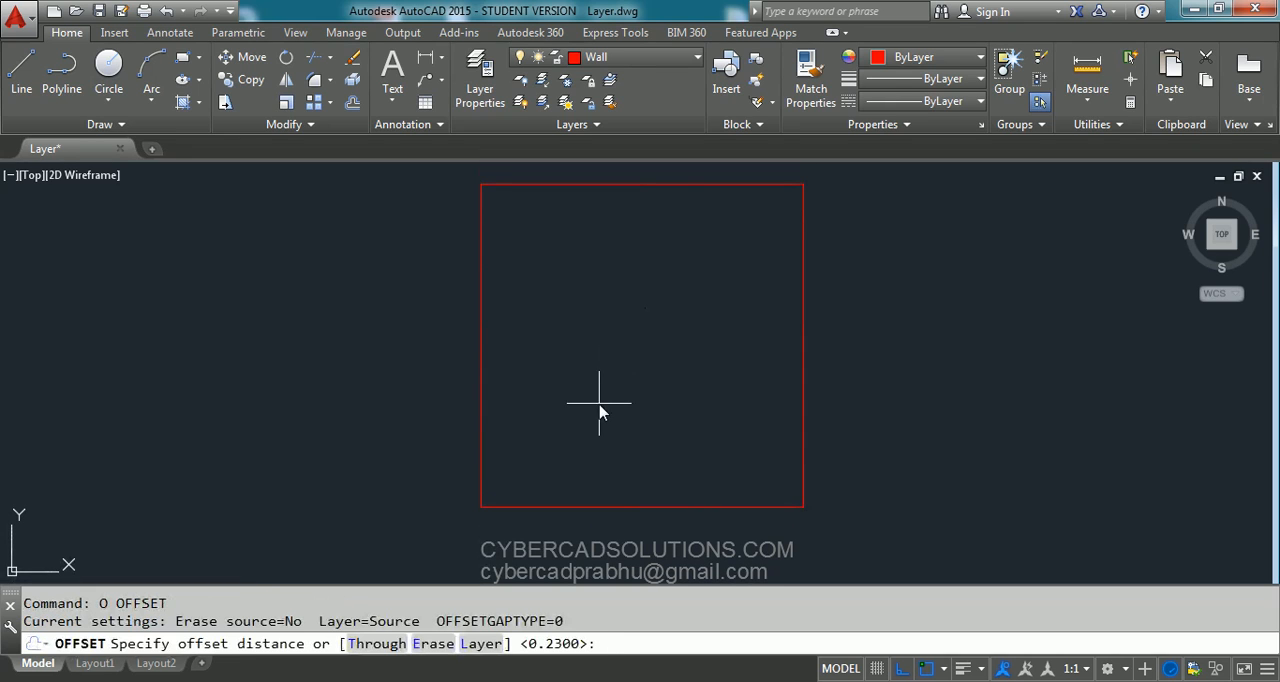
type("0.23")
key("Return")
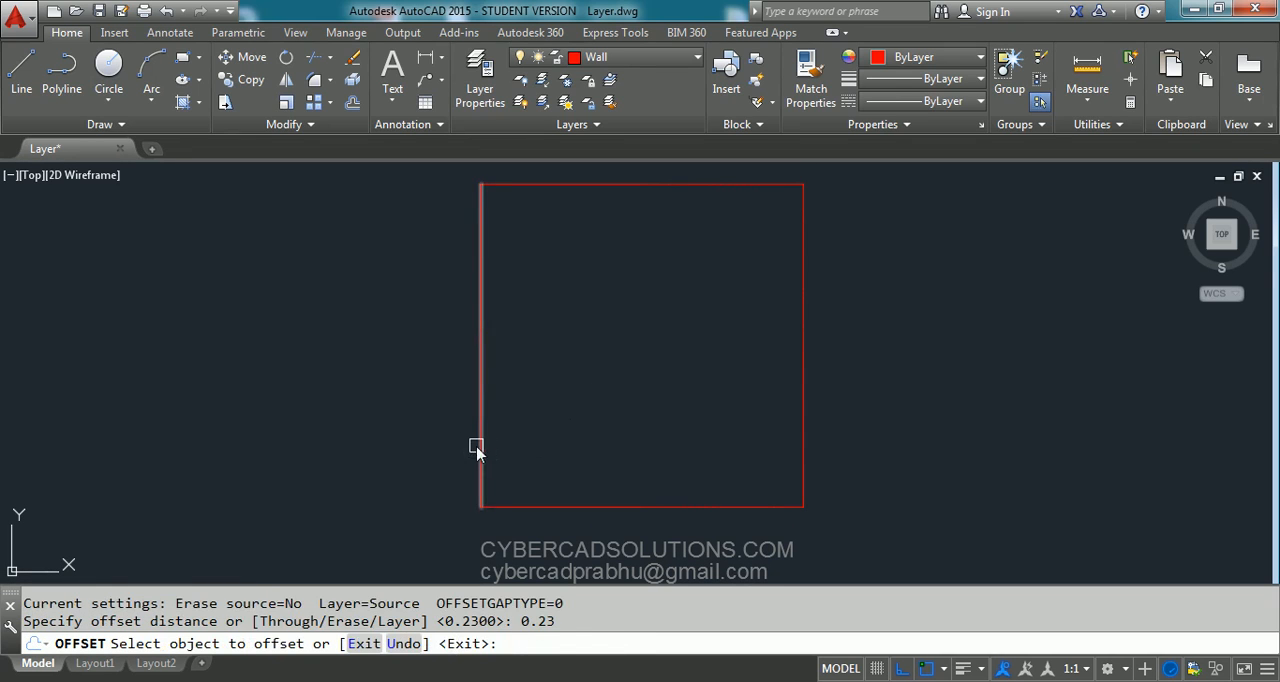
left_click(478, 446)
left_click(566, 445)
left_click(583, 511)
left_click(587, 442)
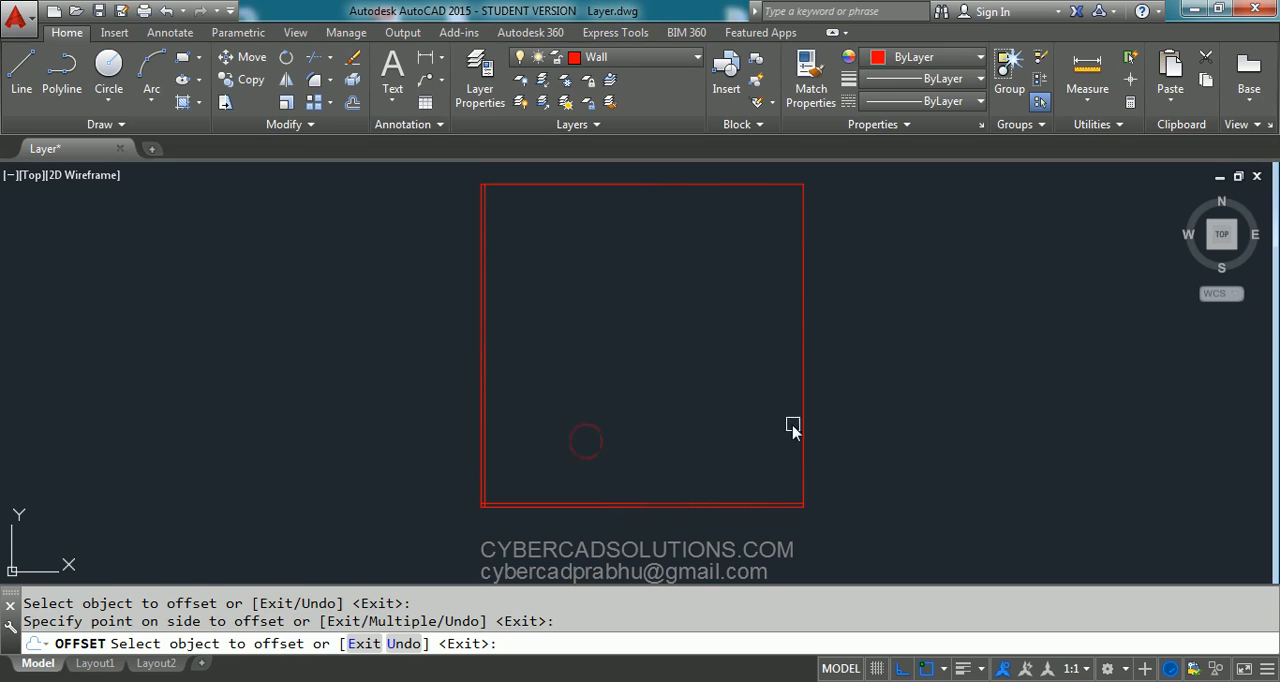
left_click(792, 428)
left_click(703, 425)
left_click(686, 184)
left_click(701, 243)
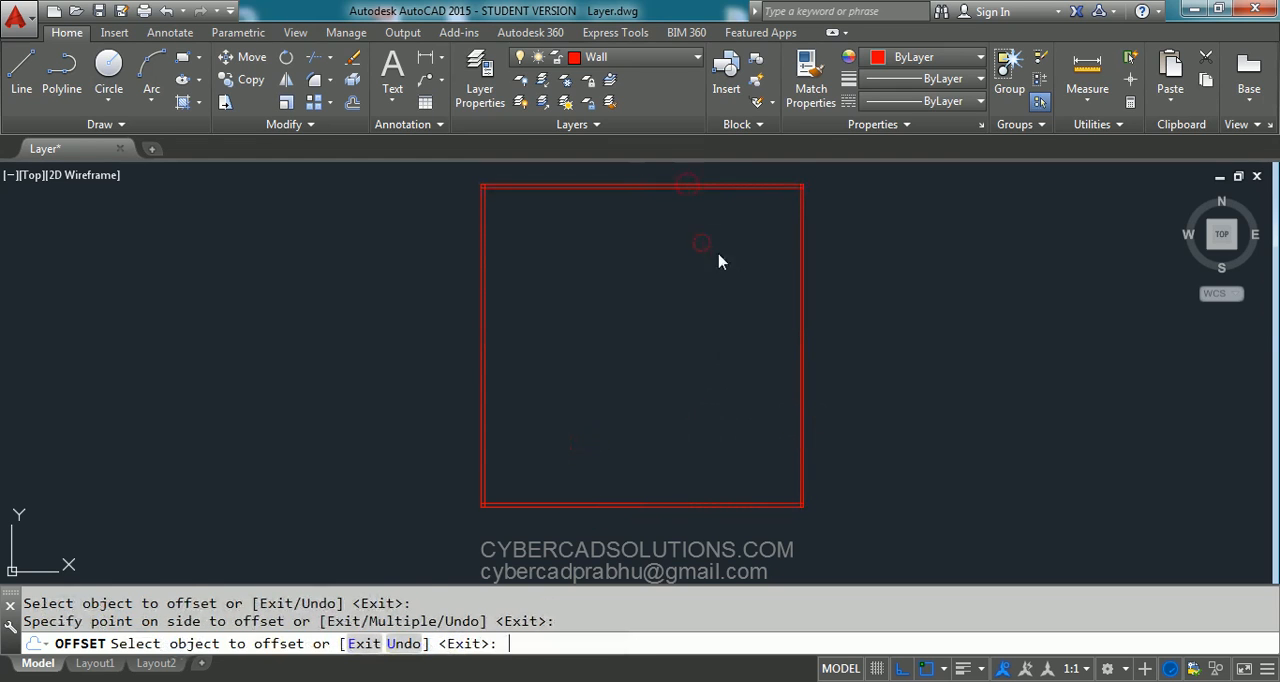
key("Return")
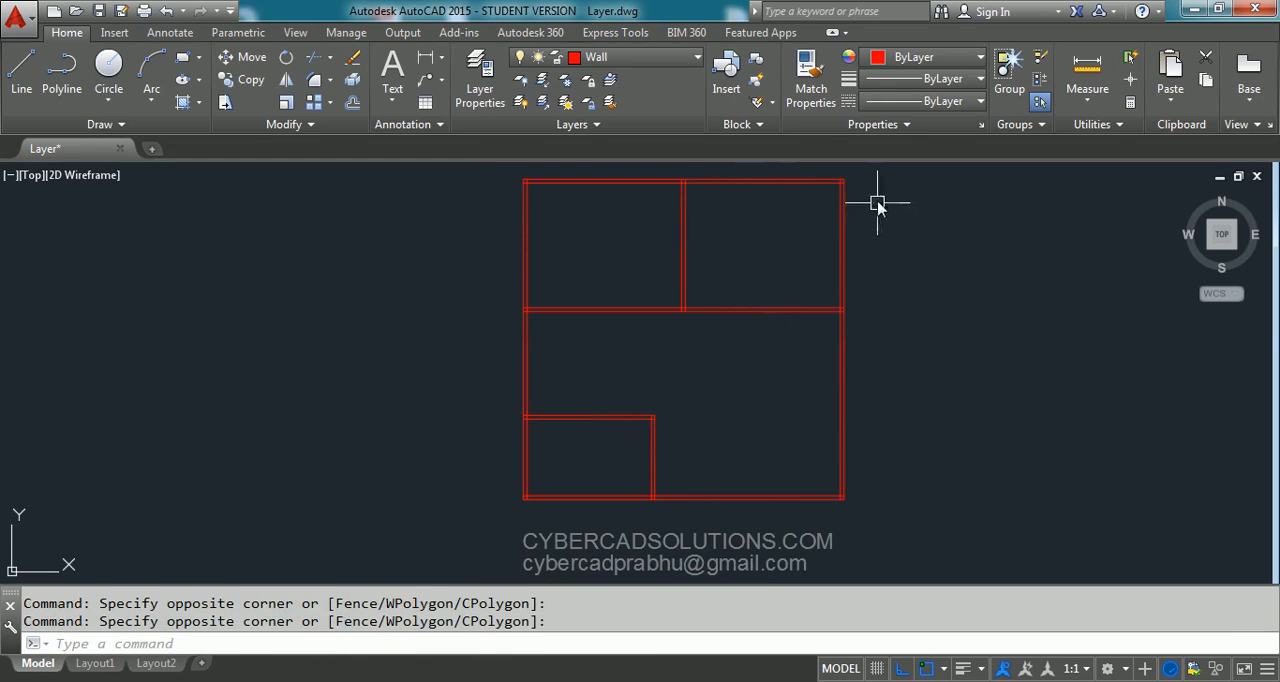
- Select the whole floor plan with a crossing window to check which layer its walls are on, and clear the selection
left_click(877, 171)
left_click(476, 540)
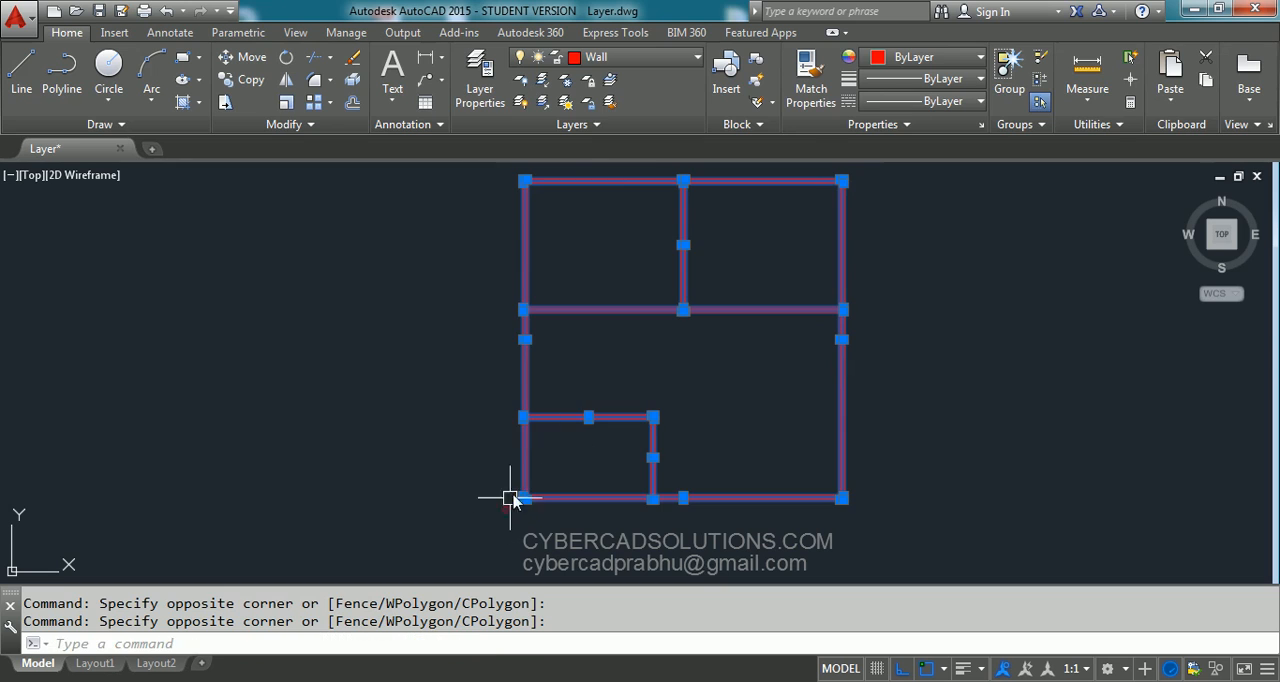
key("Escape")
left_click(892, 163)
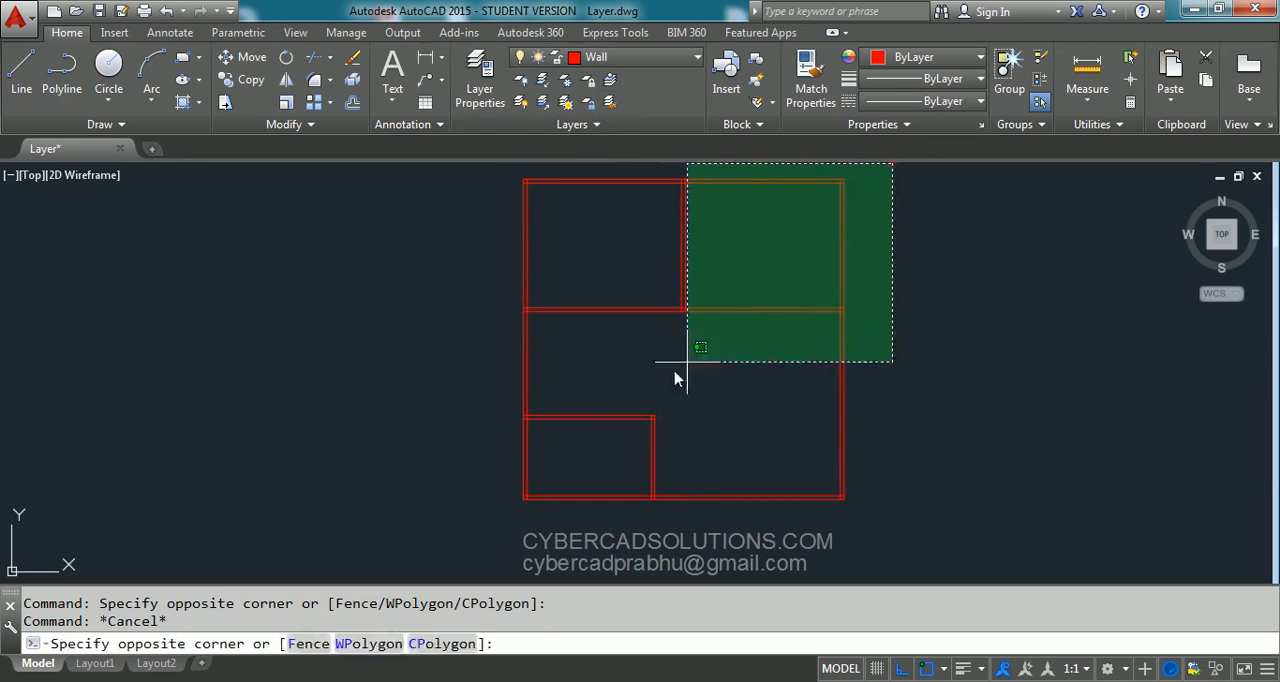
left_click(486, 505)
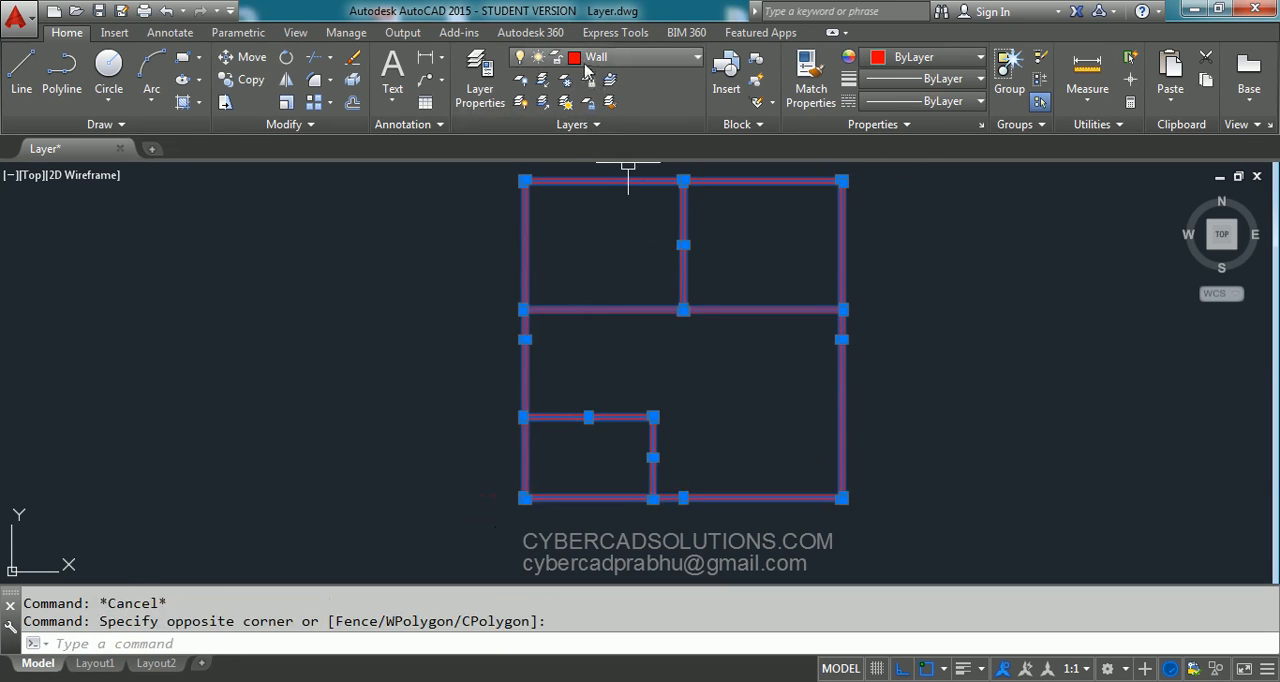
key("Escape")
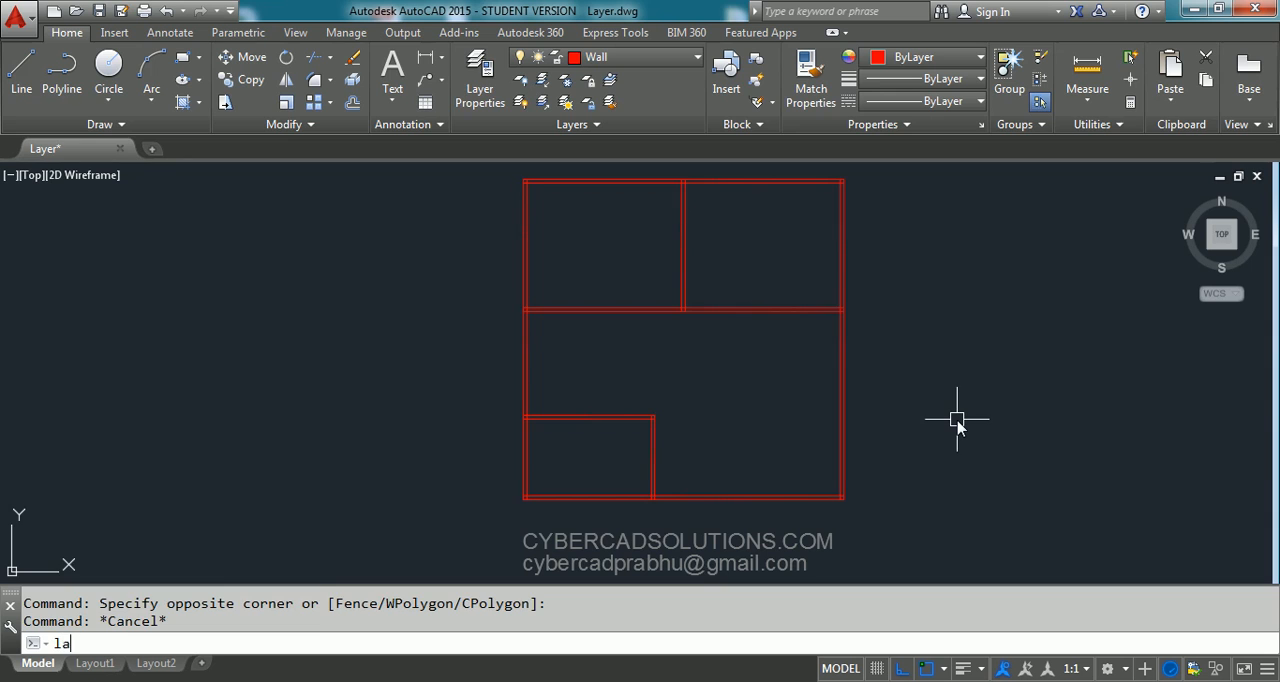
- Reopen the layer manager, set the Wall layer's linetype to DASHED and close the manager to see the walls
key("Return")
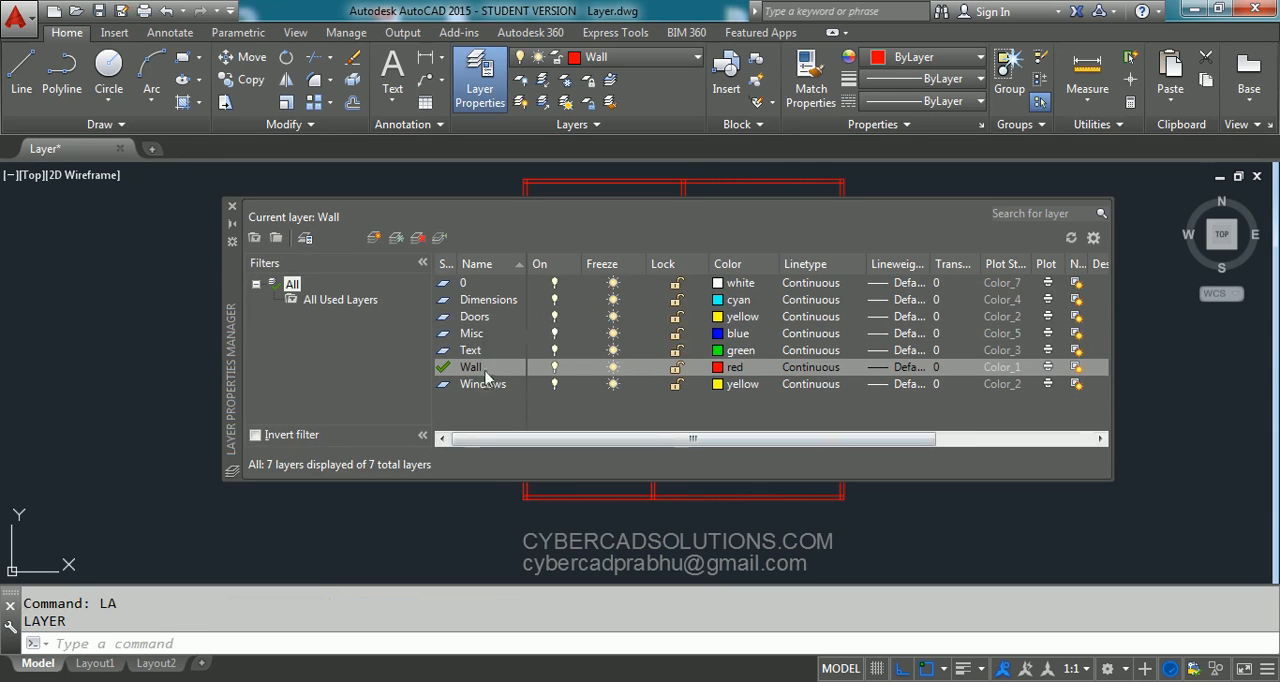
left_click(811, 367)
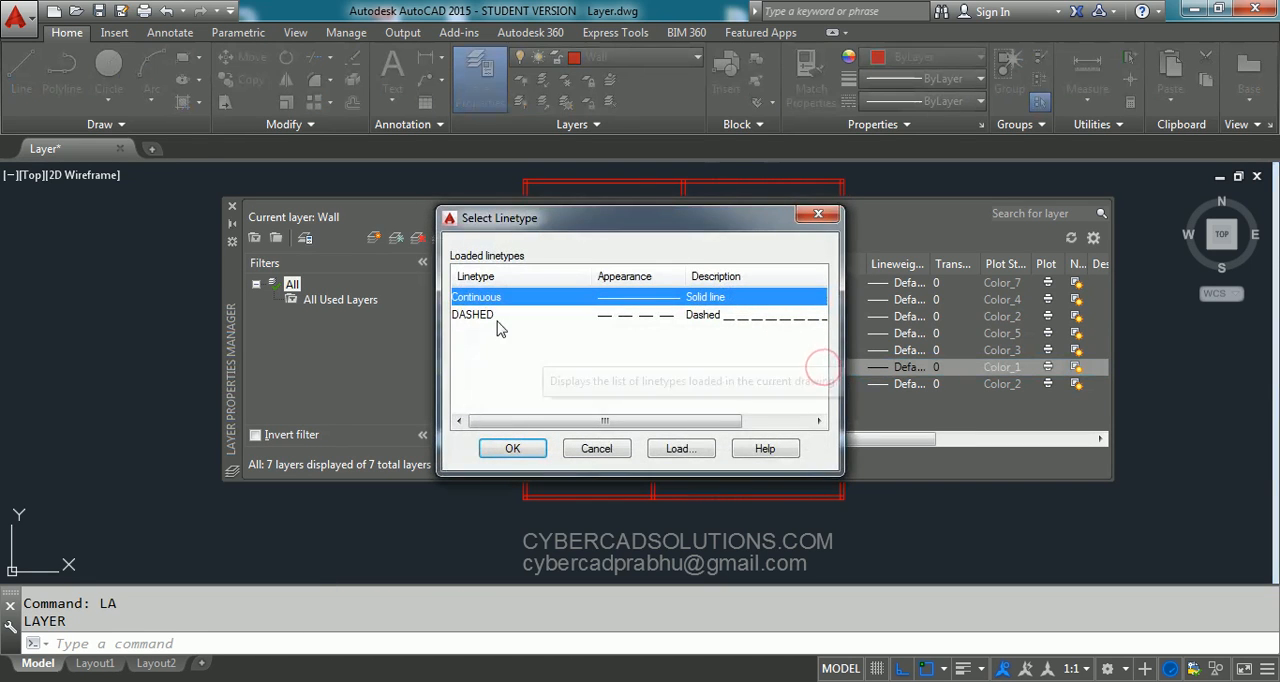
left_click(483, 315)
left_click(513, 447)
left_click(232, 206)
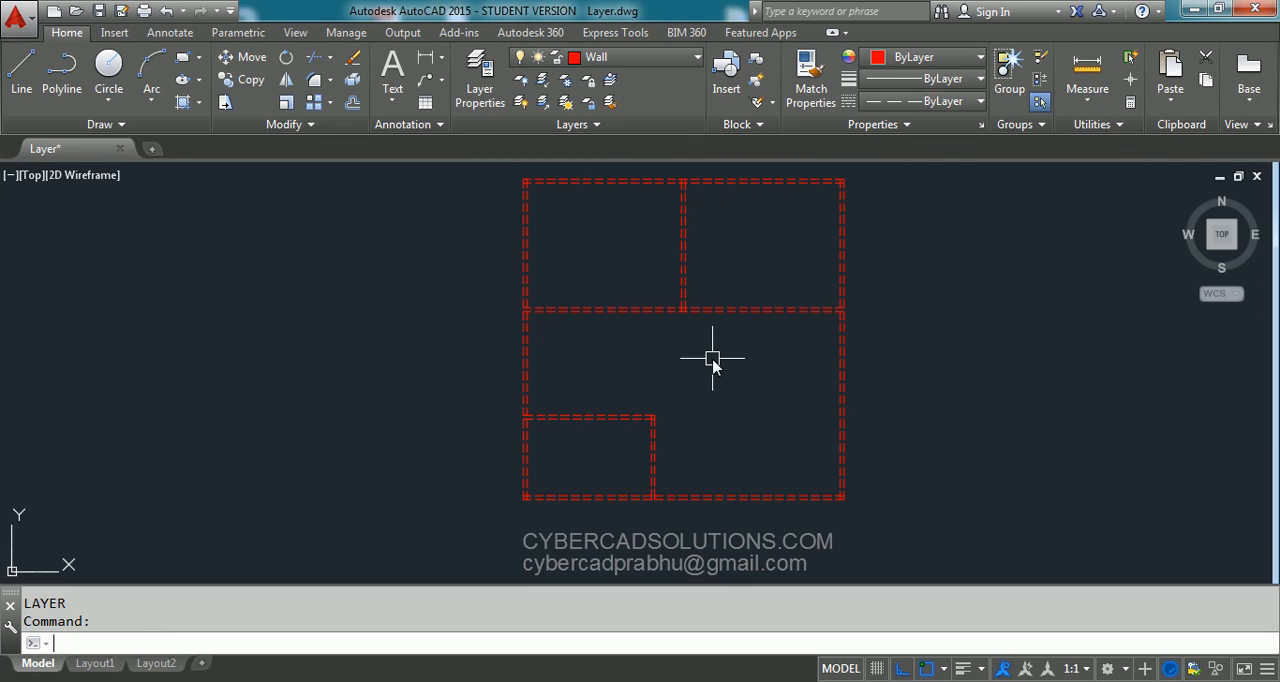
- Reopen the layer manager and return the Wall layer's linetype to Continuous
key("Return")
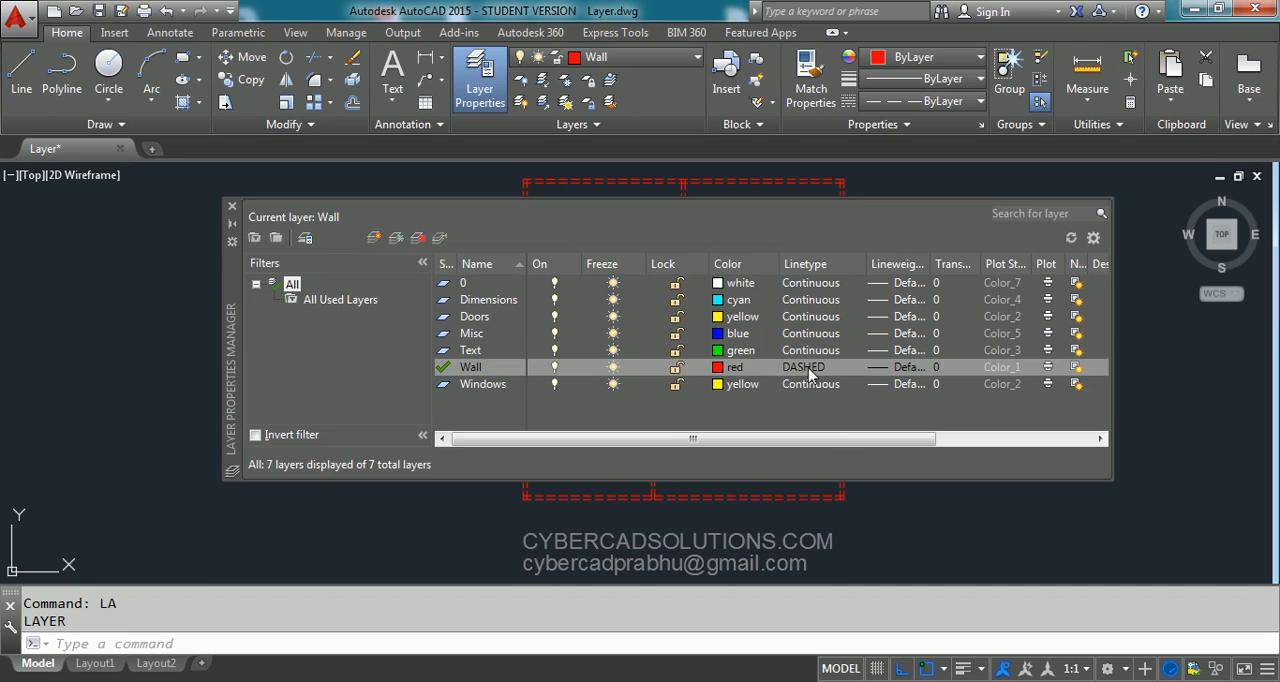
left_click(808, 368)
left_click(485, 300)
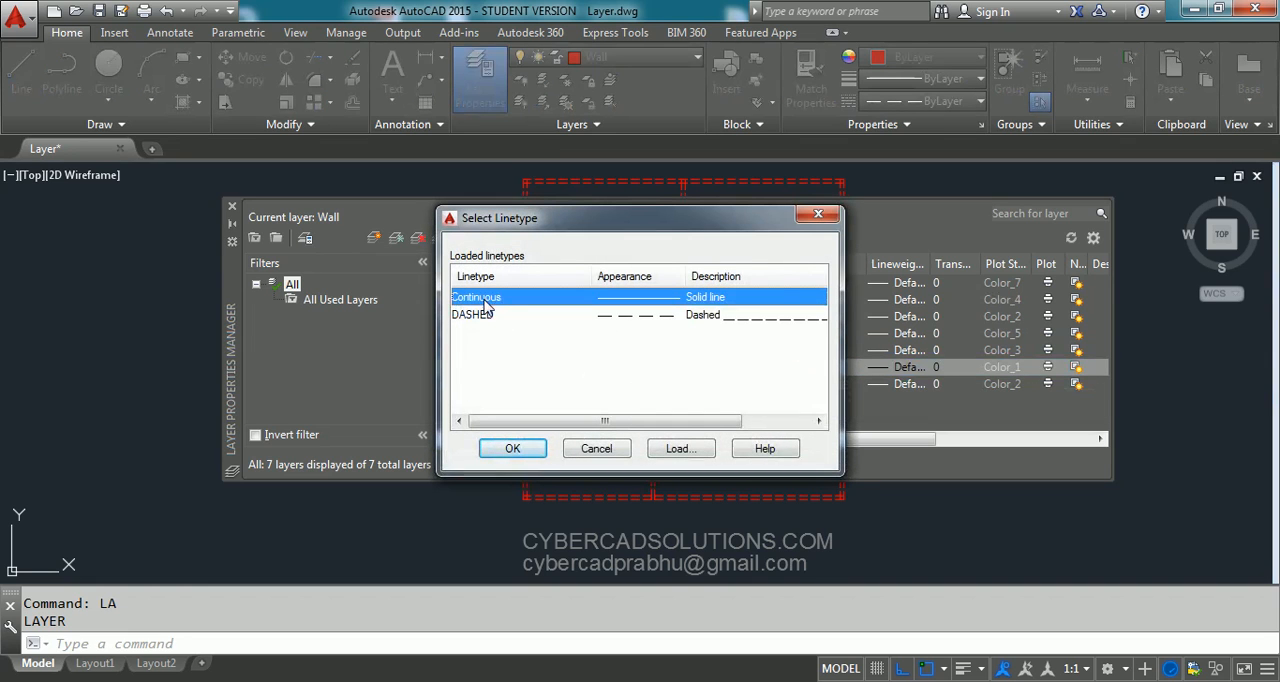
left_click(533, 454)
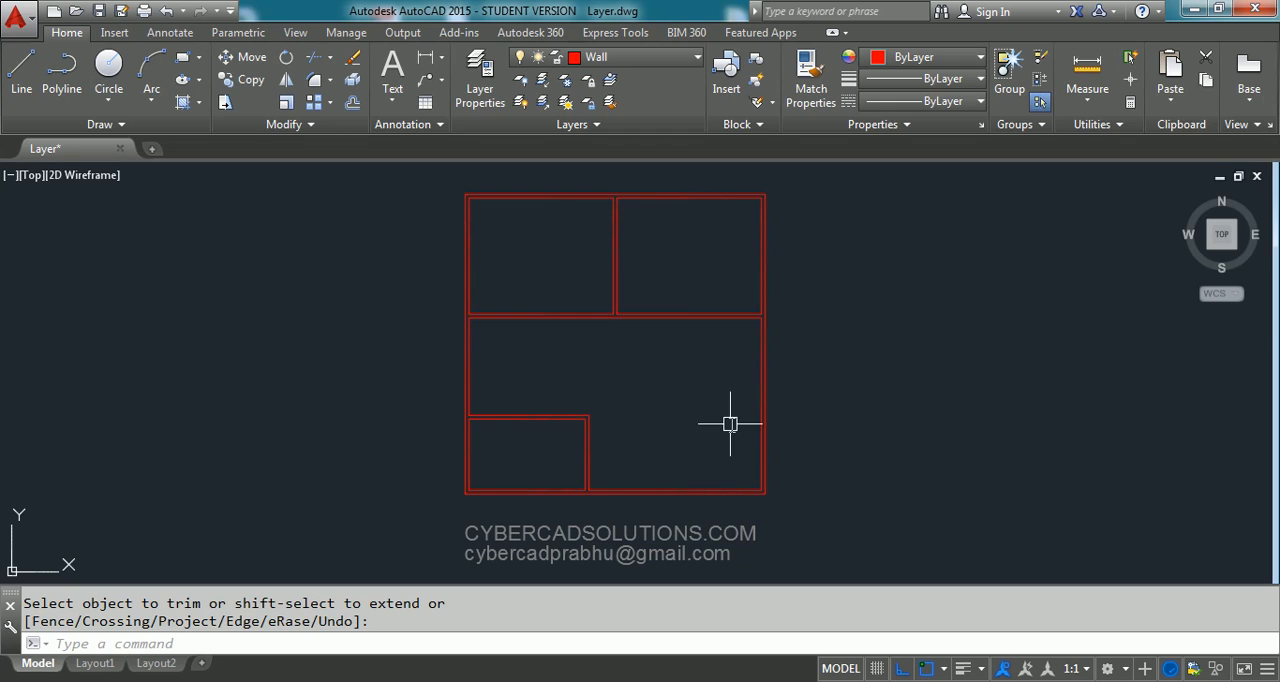
- Make Doors the current layer and draw a vertical line from the plan's inner lower-right corner down across the bottom wall
left_click(683, 58)
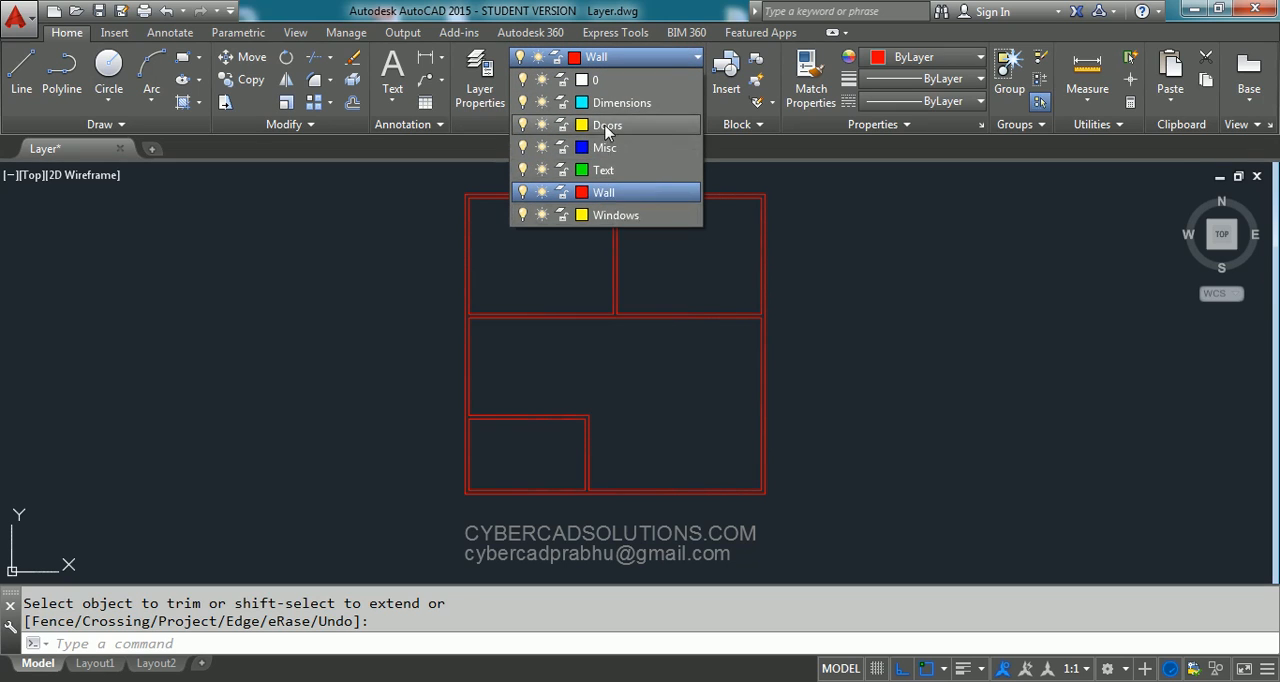
left_click(610, 125)
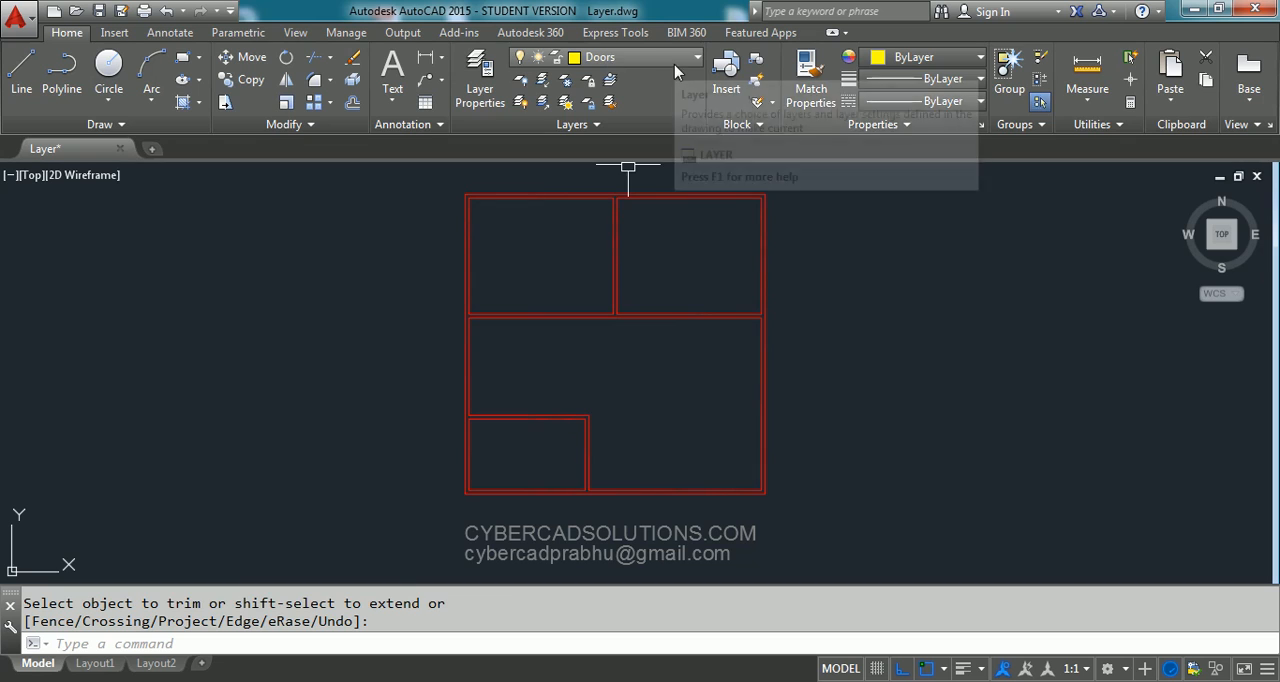
scroll(700, 516, "up", 2)
scroll(700, 516, "up", 3)
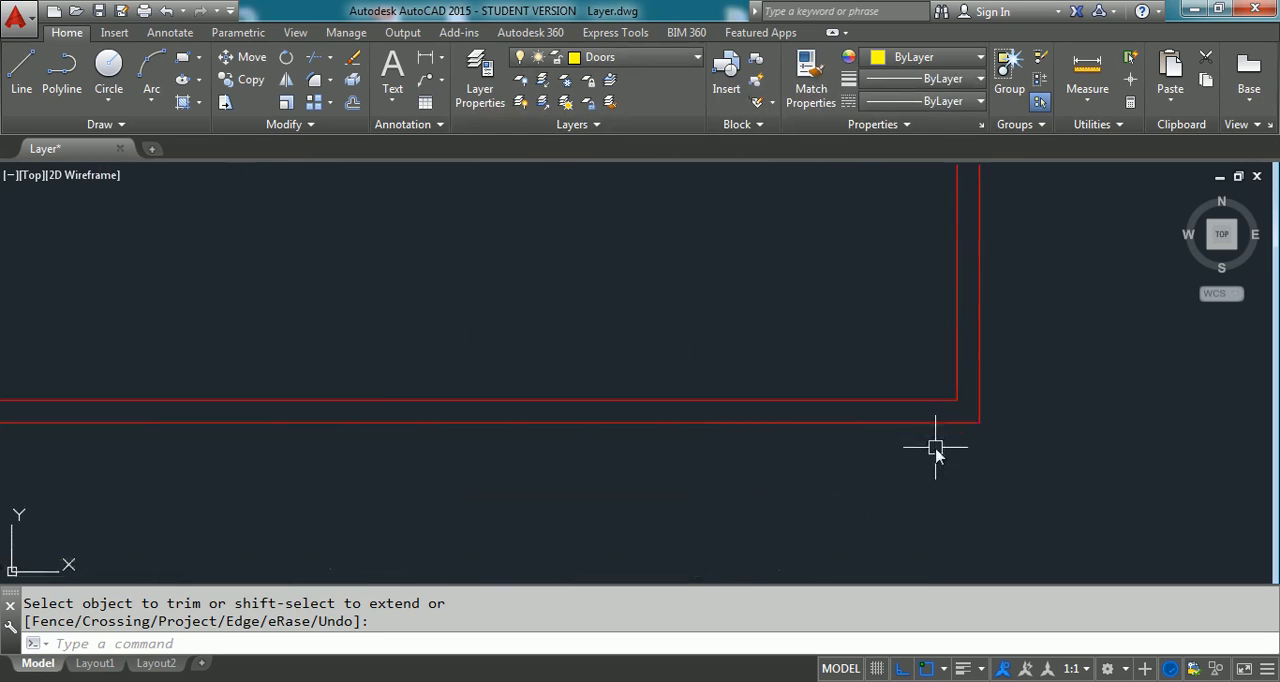
scroll(931, 440, "up", 2)
type("l")
key("Return")
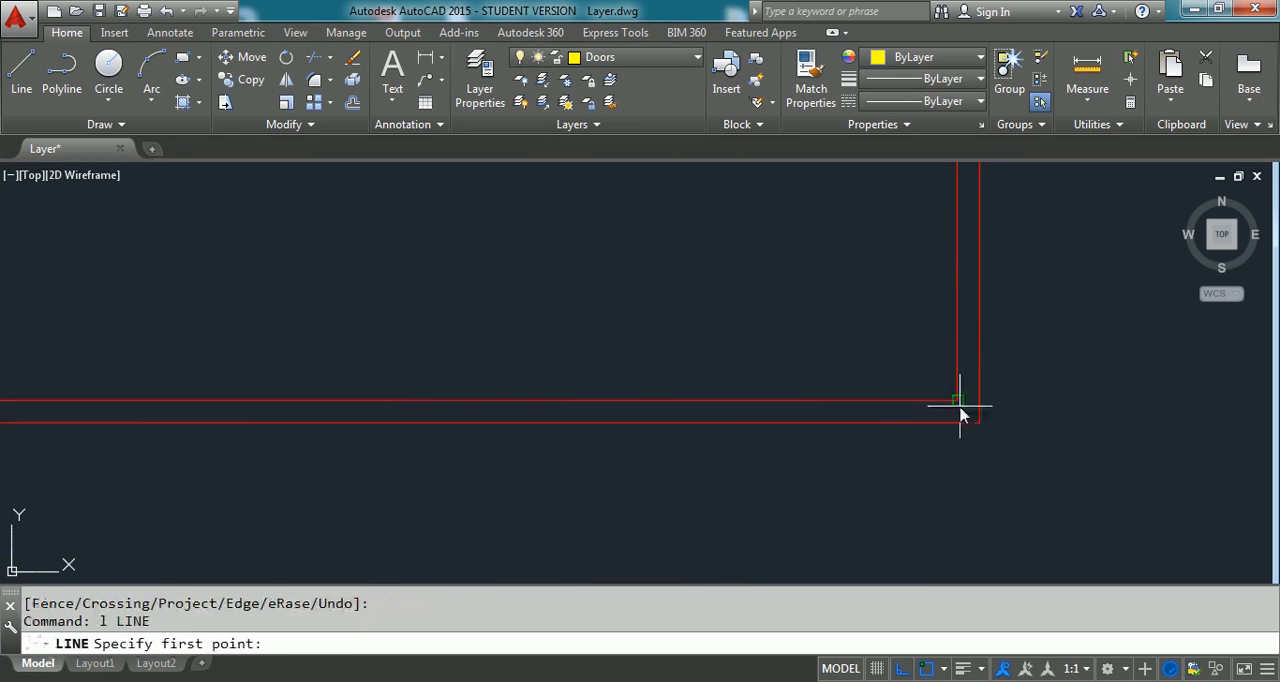
left_click(957, 401)
left_click(965, 490)
key("Return")
- Trim the part of the new vertical line that extends below the bottom wall's outer edge
type("tr")
key("Return")
left_click(973, 424)
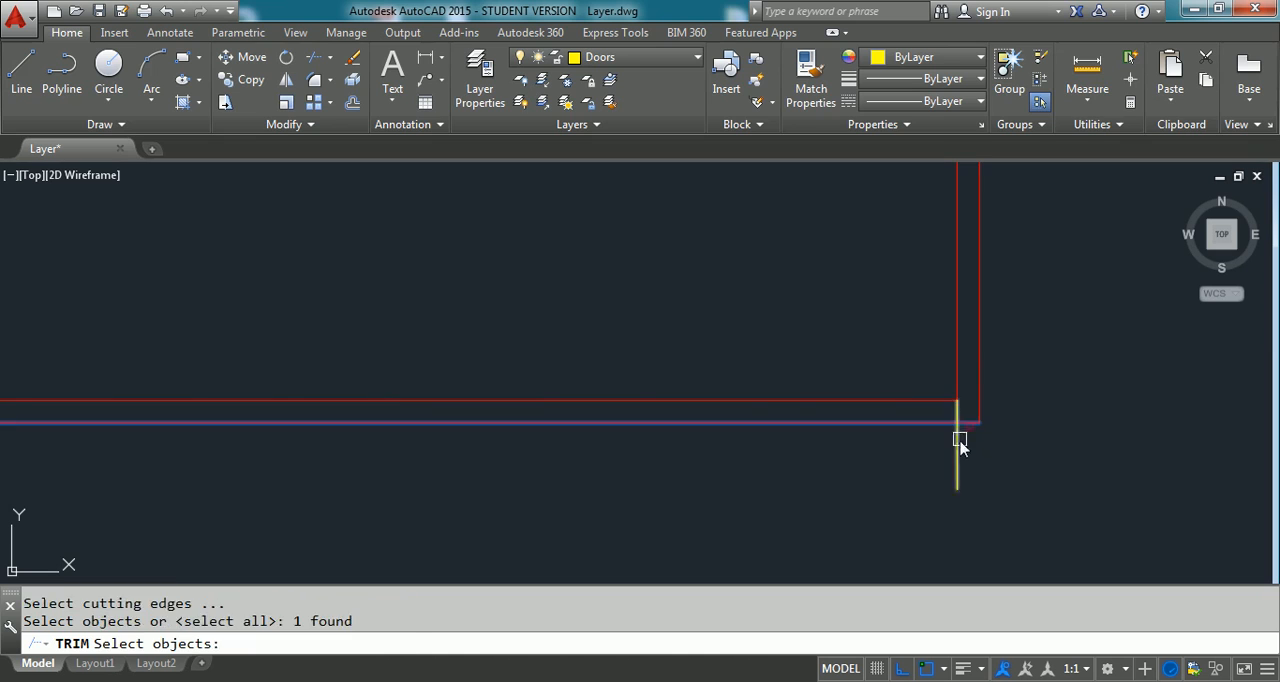
key("Return")
left_click(957, 445)
key("Escape")
- Move the short vertical line 0.23 to the left, away from the inner corner of the bottom wall
left_click(935, 378)
left_click(993, 477)
type("m")
key("Return")
left_click(1045, 482)
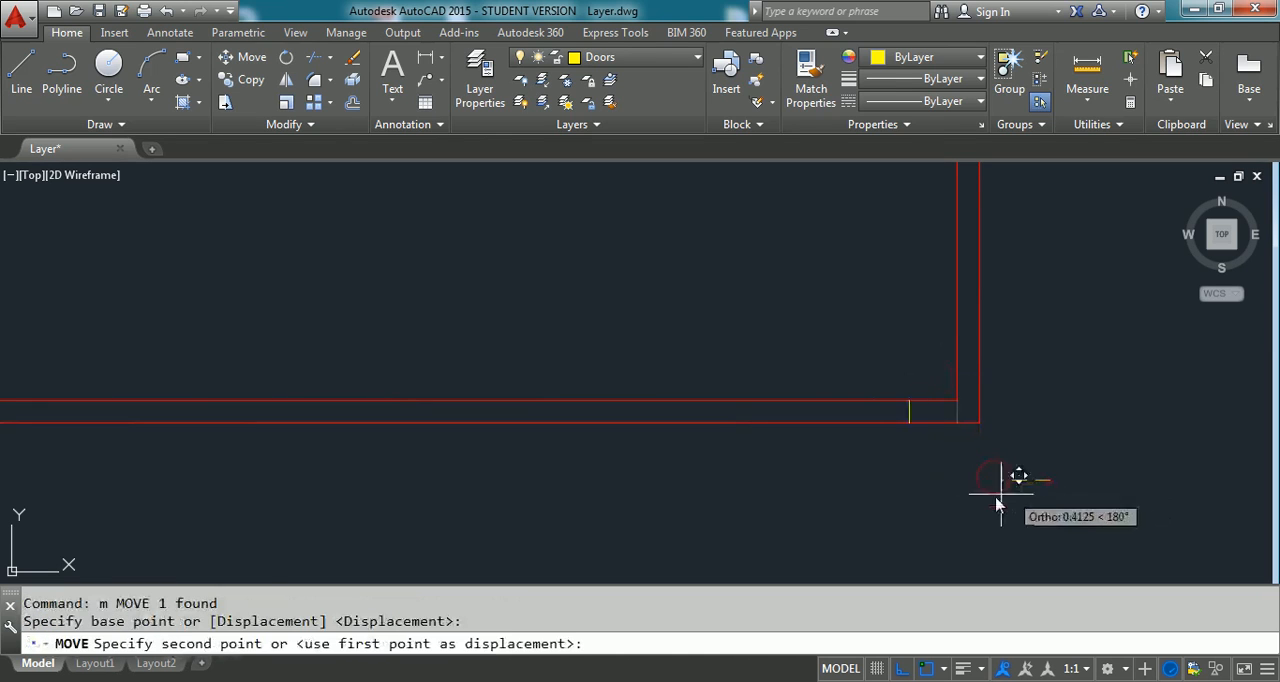
type("0.23")
key("Return")
key("Return")
key("Escape")
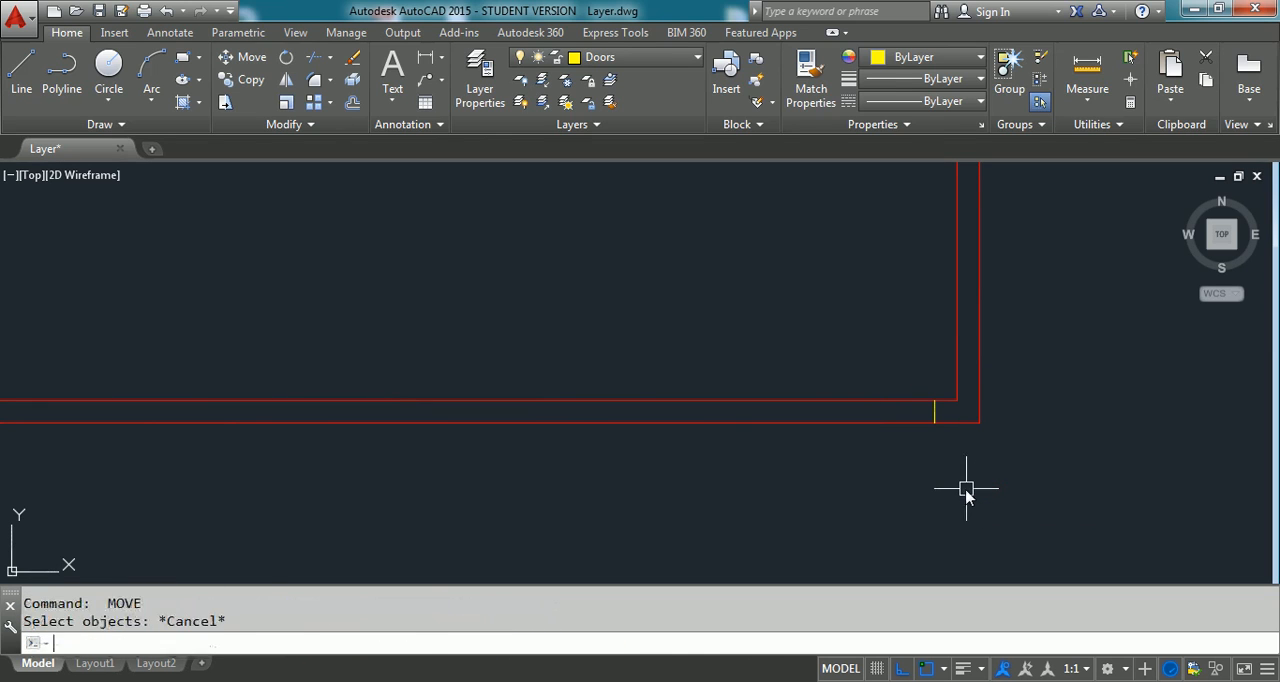
type("c")
key("Return")
left_click(907, 374)
key("Escape")
- Copy the short jamb line a distance of 1 to the left along the bottom wall
type("co")
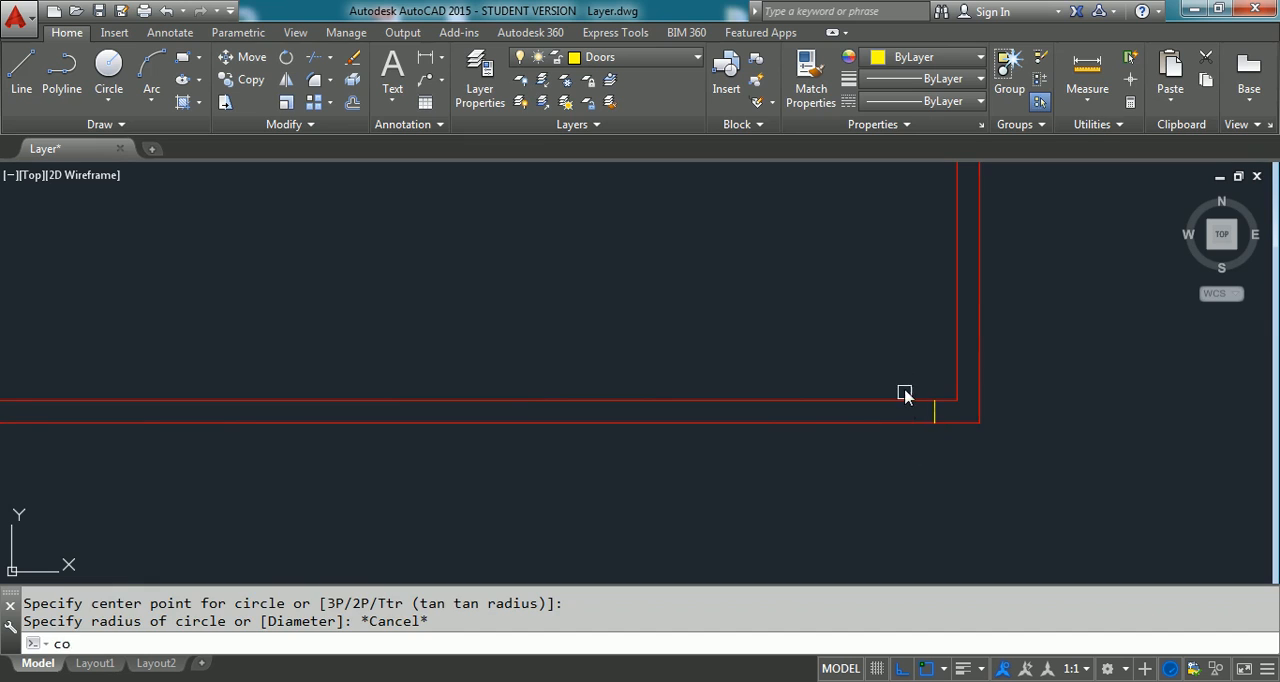
key("Return")
left_click(903, 378)
left_click(937, 454)
key("Return")
left_click(979, 479)
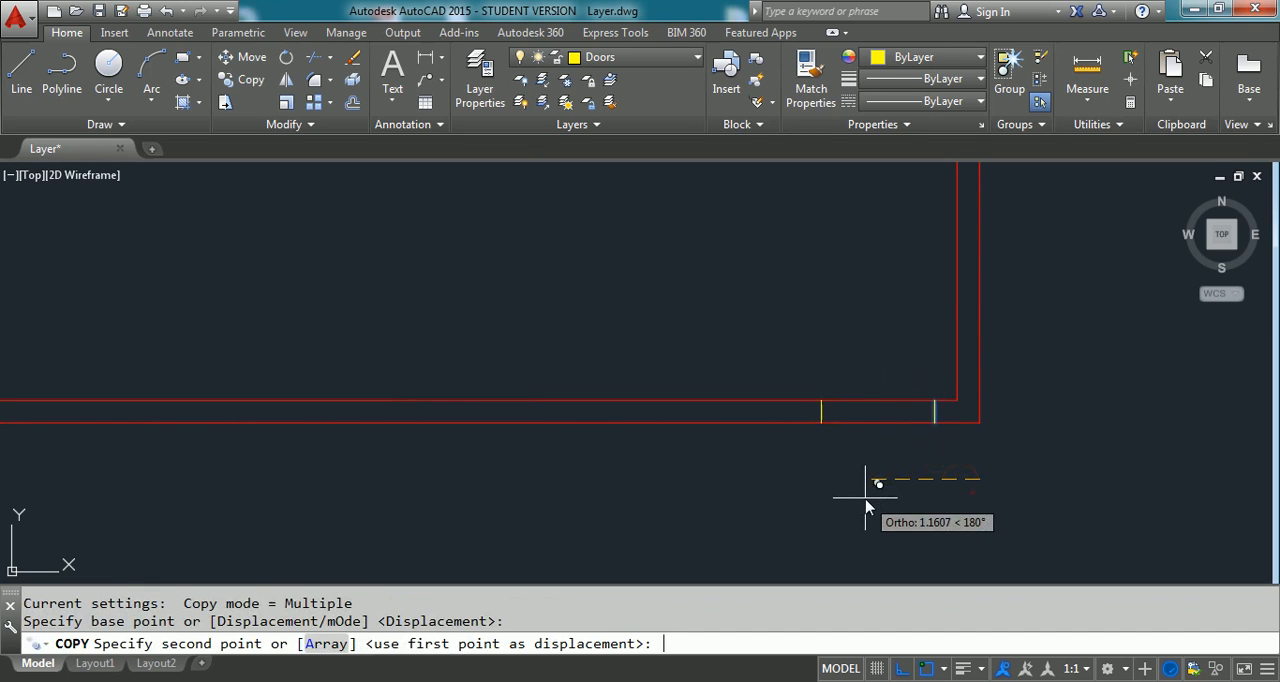
type("1")
key("Return")
key("Escape")
- Trim both bottom wall lines between the two jamb lines to open the doorway
type("tr")
key("Return")
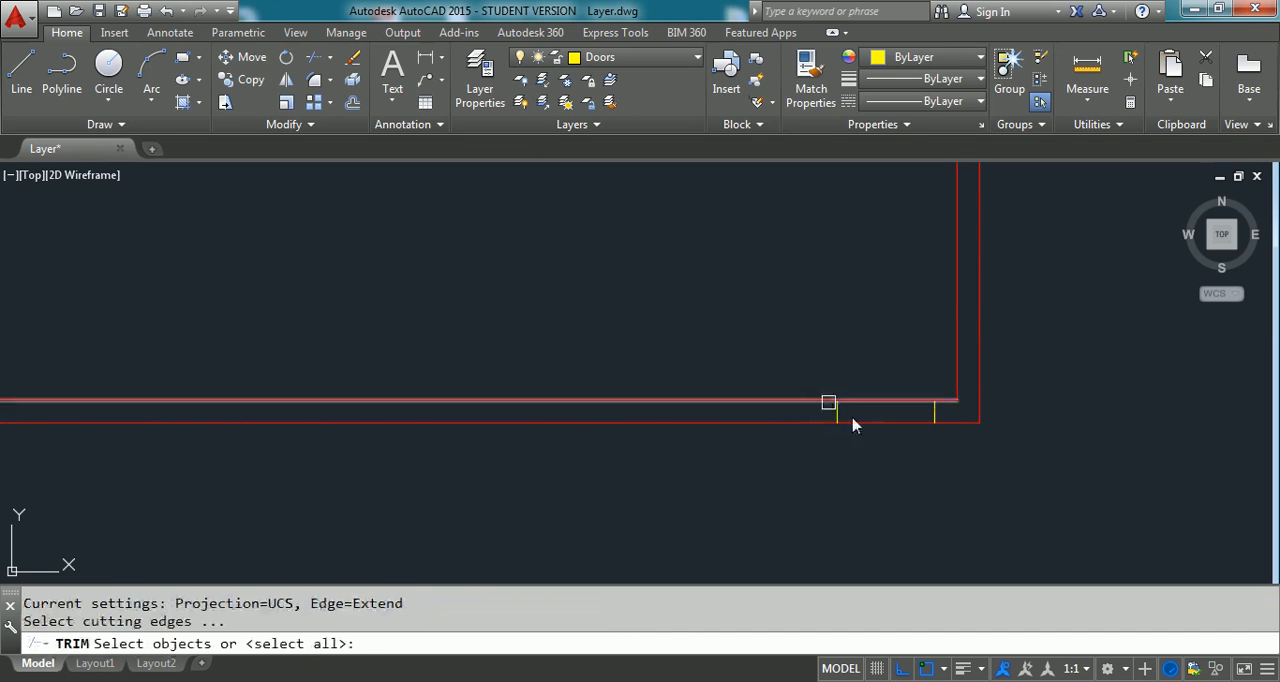
left_click(794, 378)
left_click(945, 457)
key("Return")
left_click(894, 380)
left_click(889, 437)
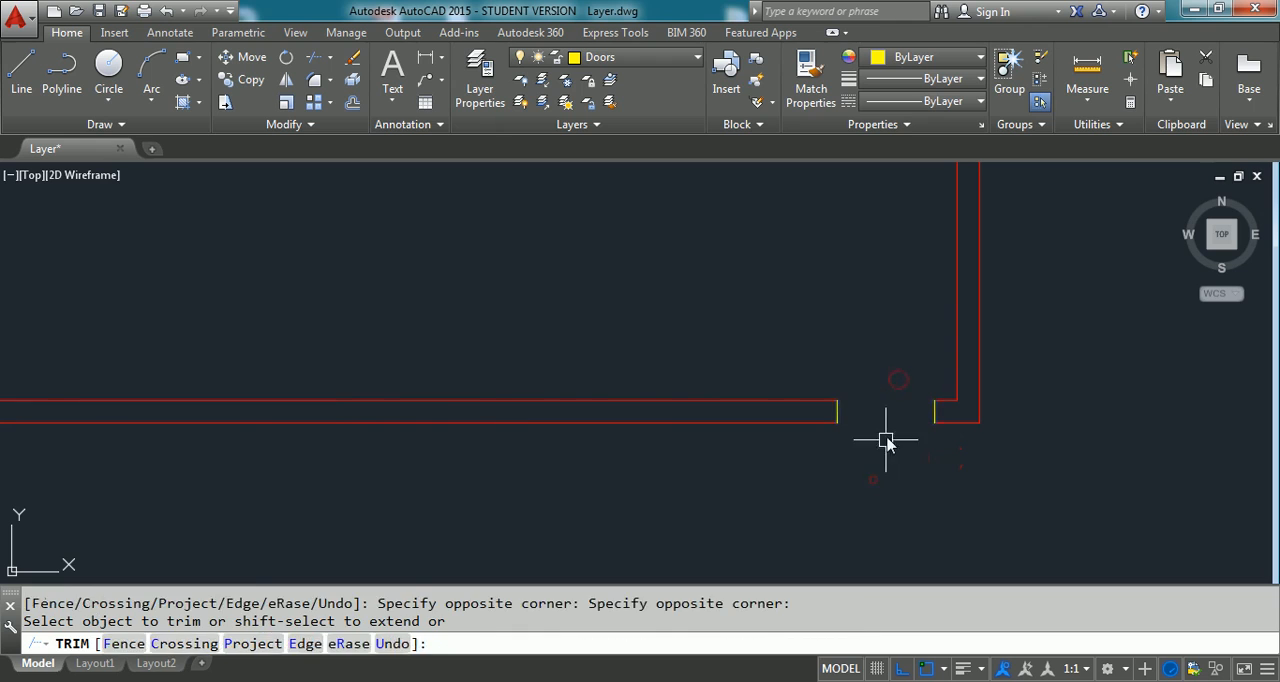
key("Escape")
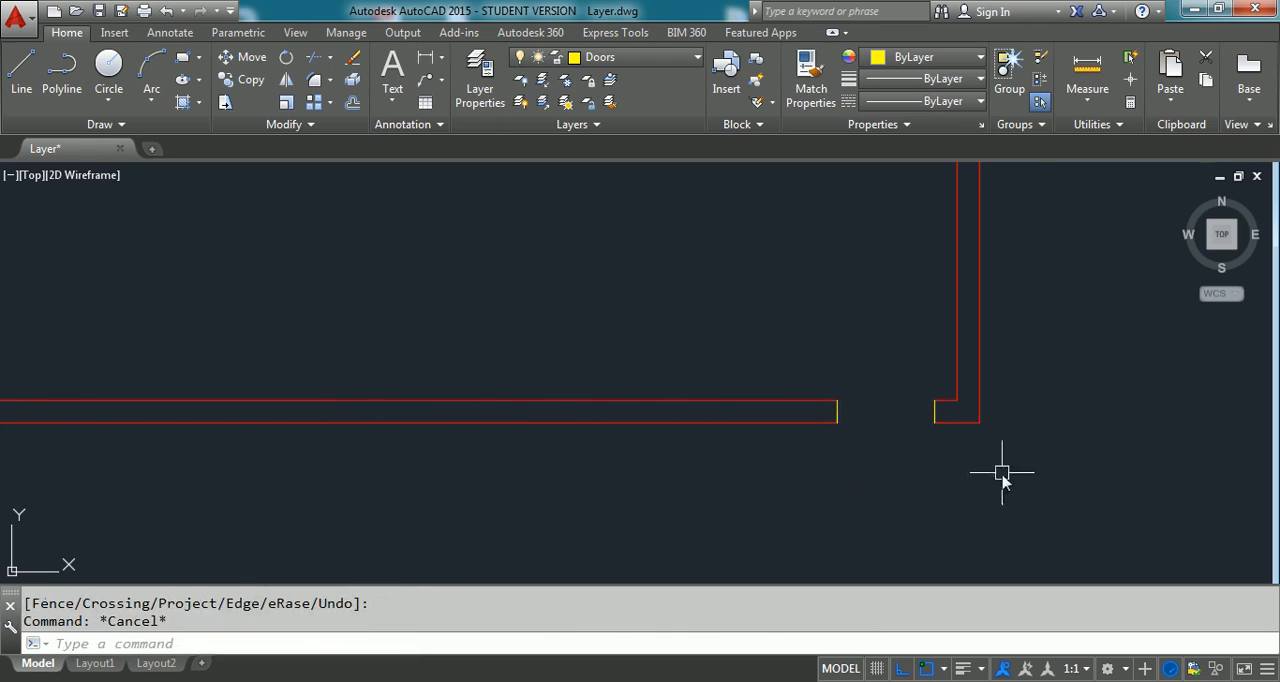
- Change the two yellow jamb lines of the door opening to the Wall layer and clear the selection
scroll(880, 414, "up", 2)
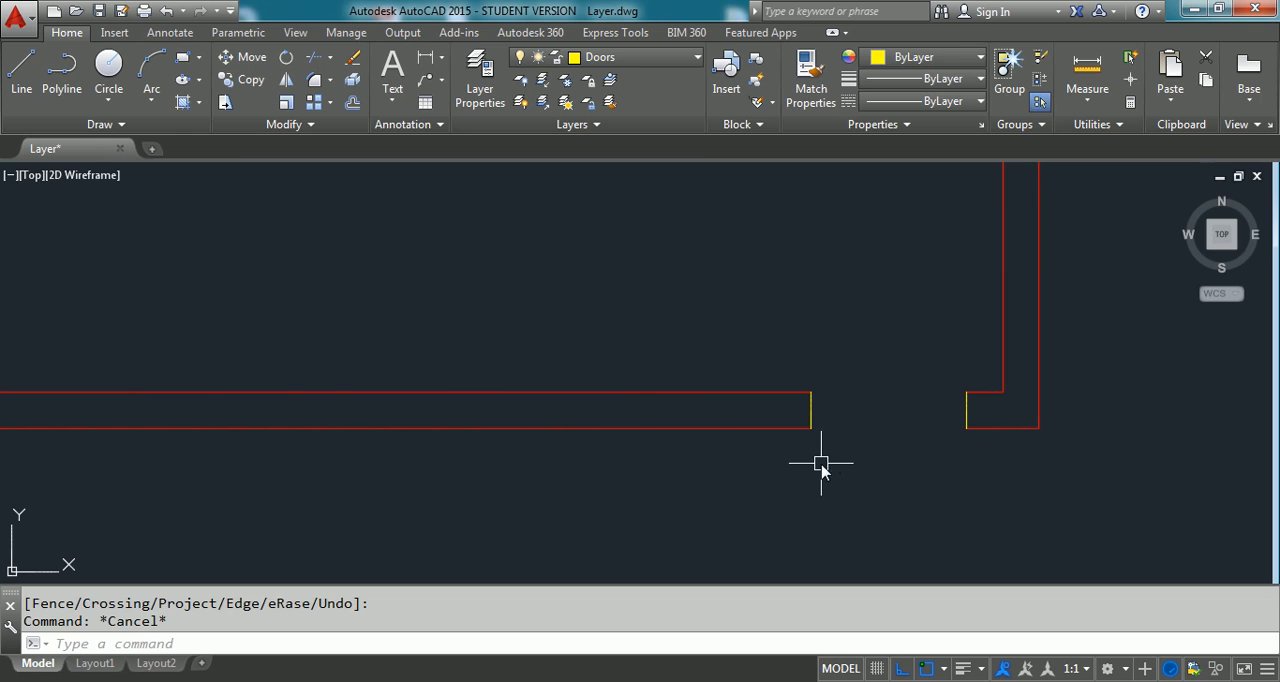
left_click(965, 413)
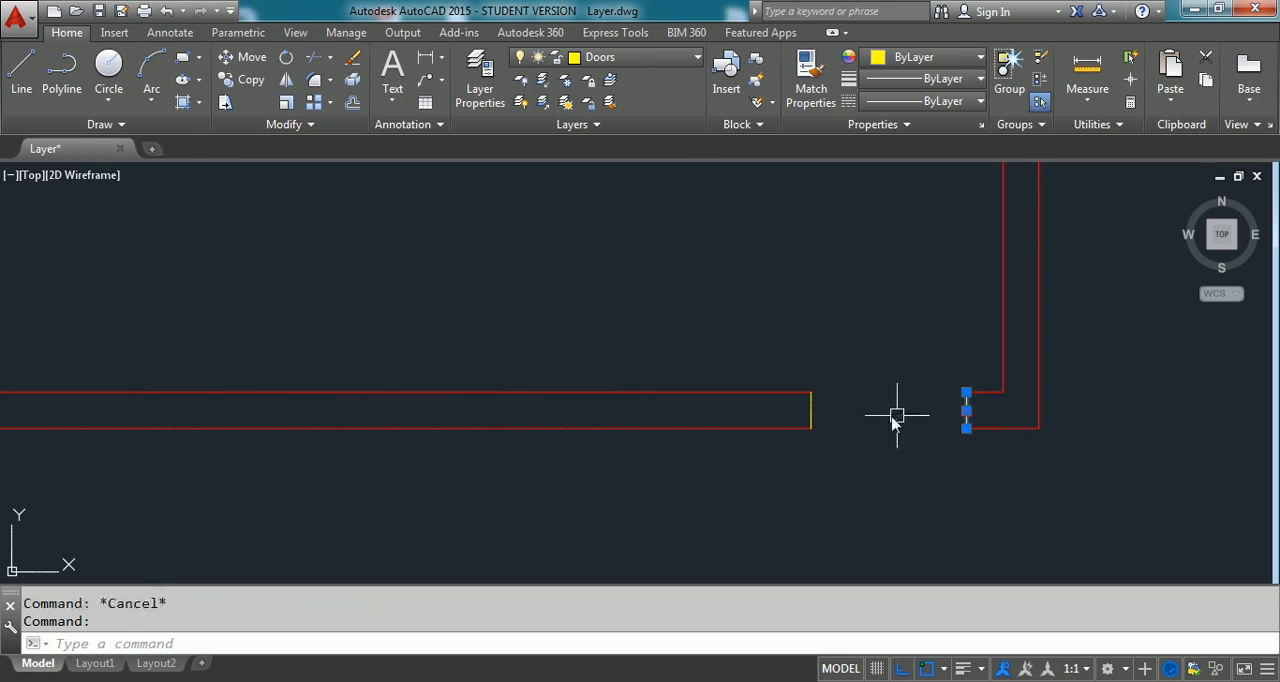
left_click(811, 405)
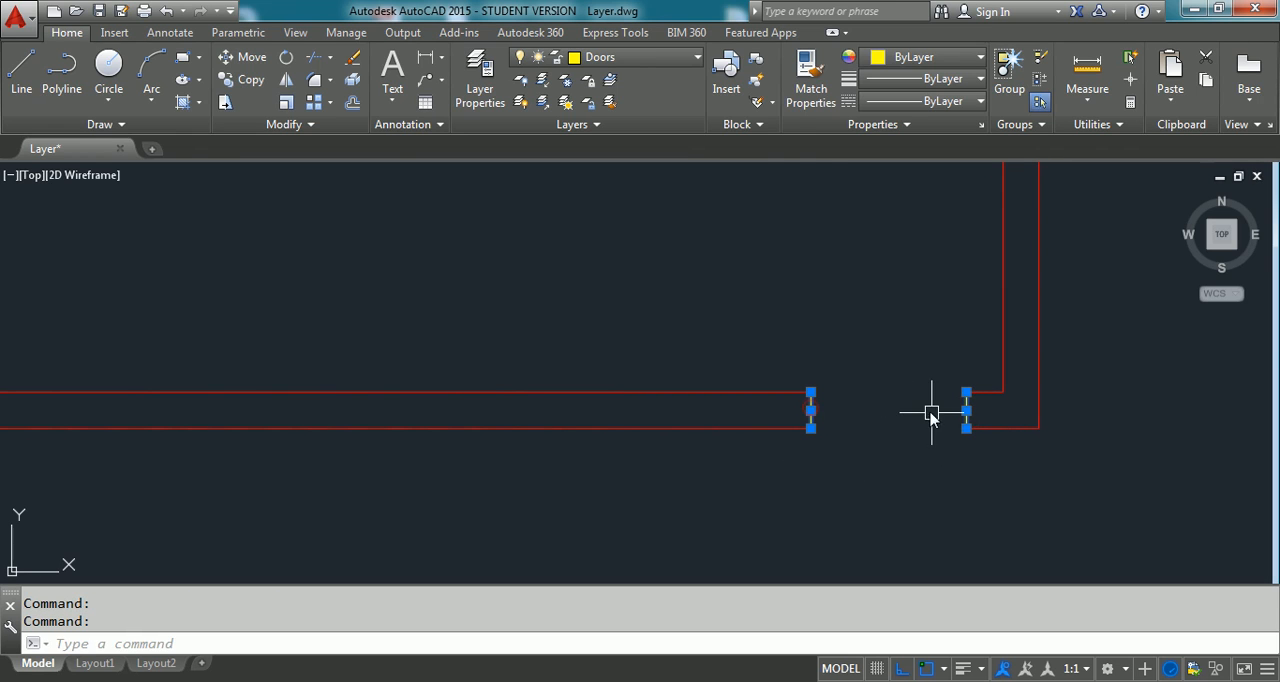
left_click(688, 62)
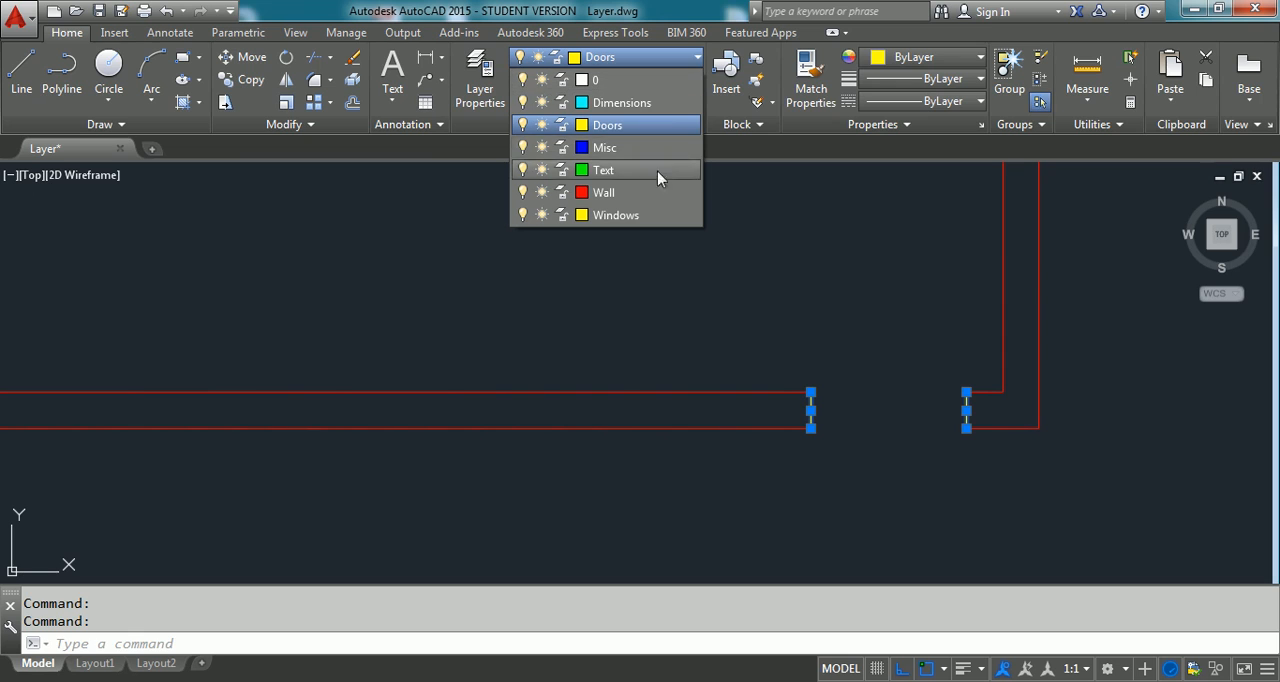
left_click(617, 195)
left_click(623, 197)
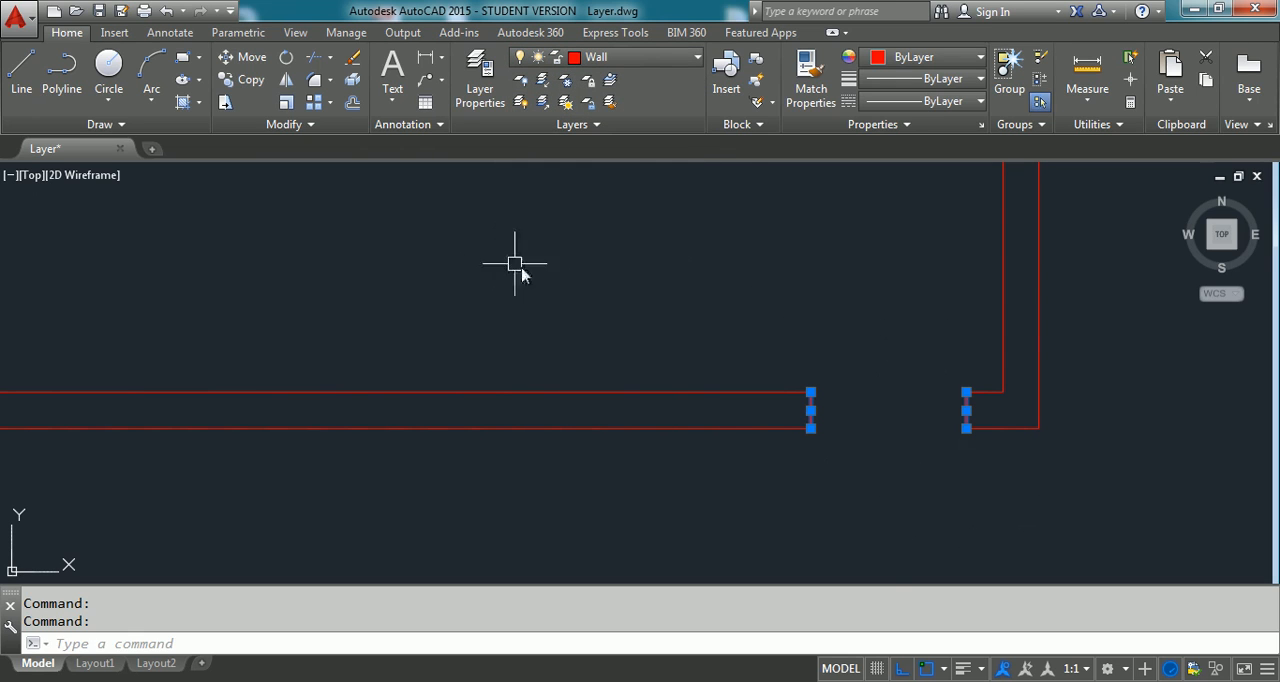
key("Escape")
key("Escape")
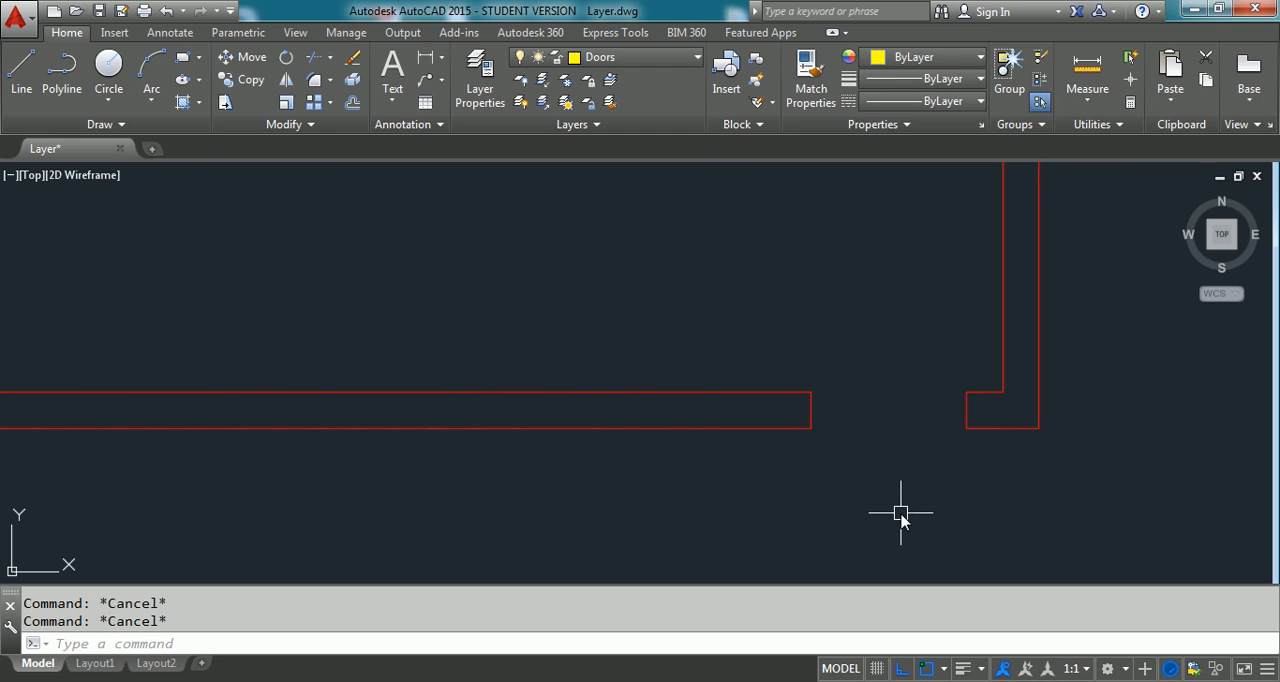
- Draw a line on the Doors layer across the opening between the inner ends of the two jambs
type("l")
key("Return")
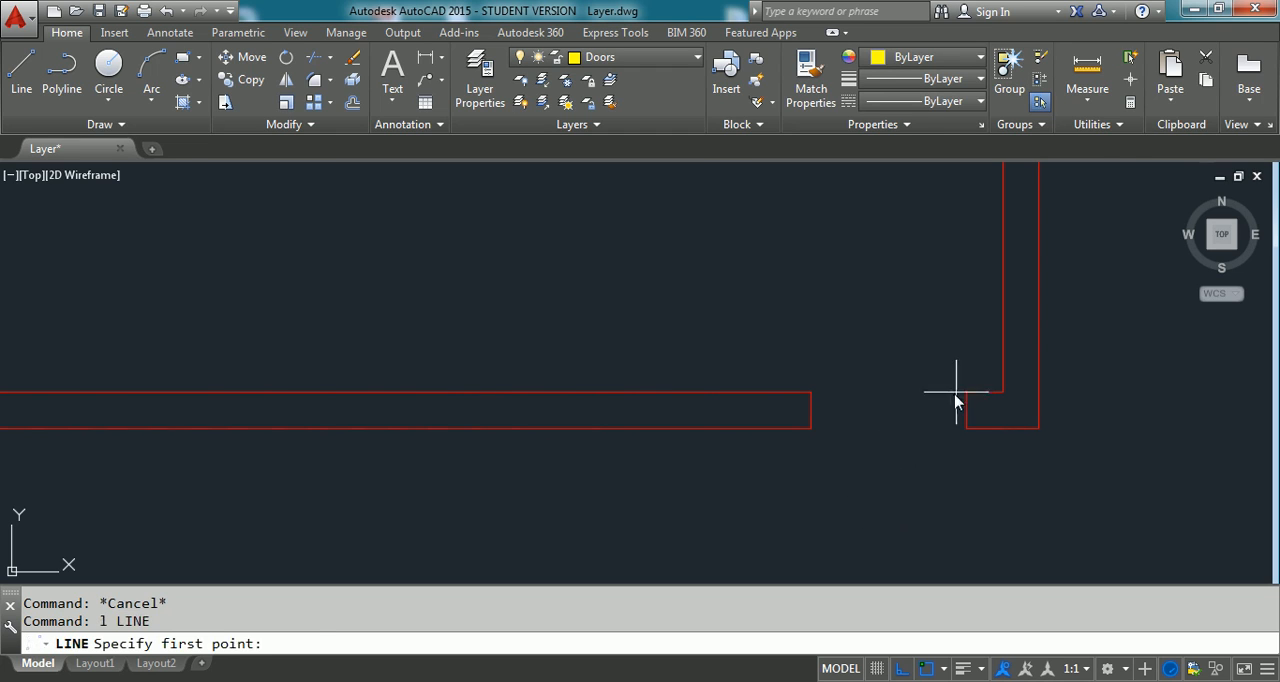
left_click(966, 392)
left_click(810, 392)
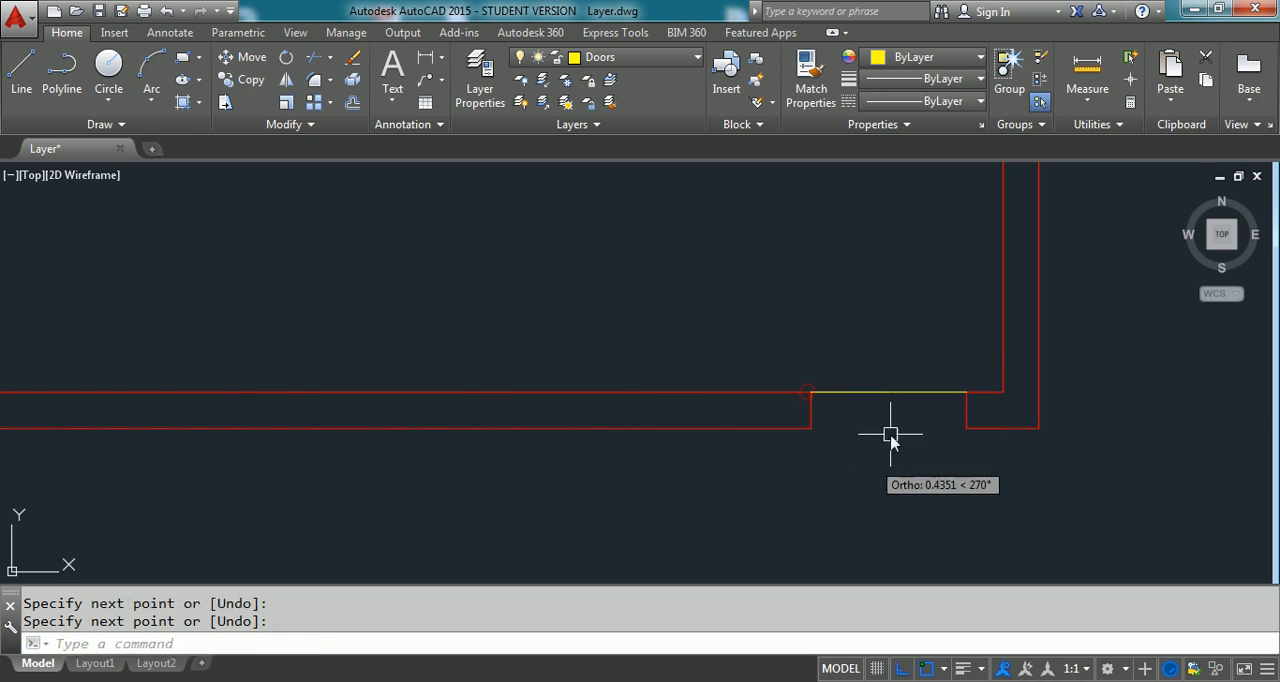
- Rotate the door line by -45 degrees about its right end at the jamb corner
type("Ro")
key("Return")
left_click(924, 392)
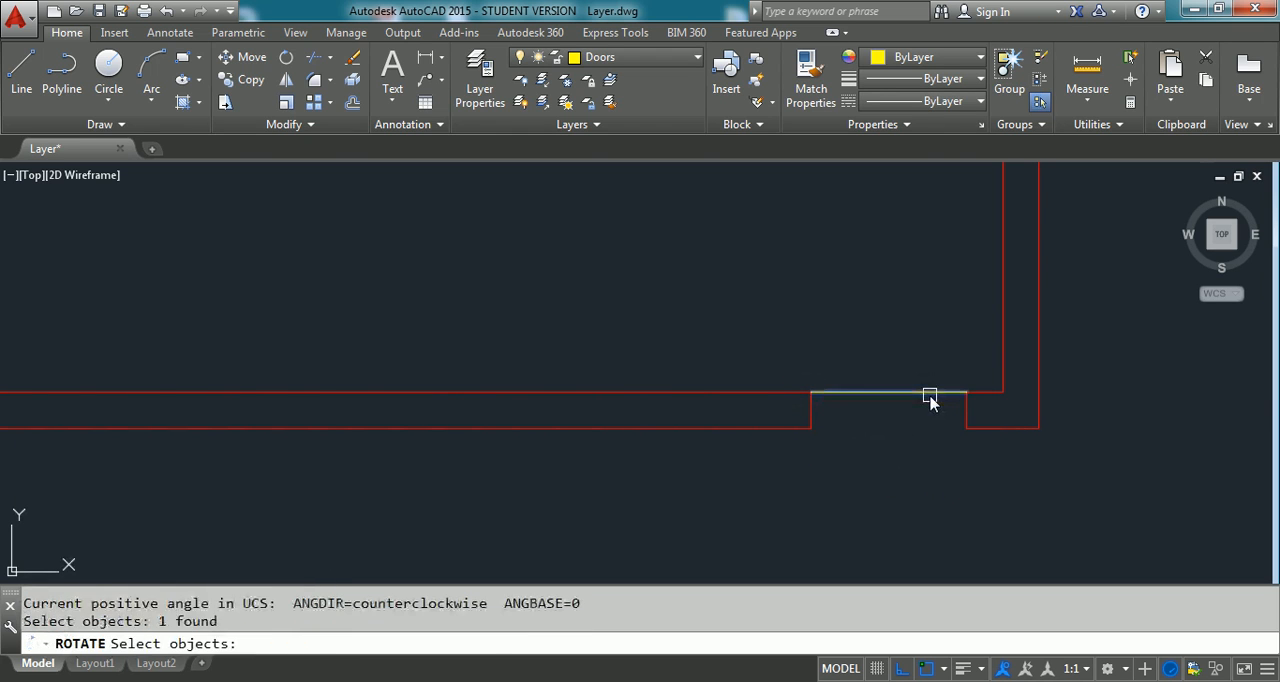
key("Return")
left_click(966, 392)
type("-45")
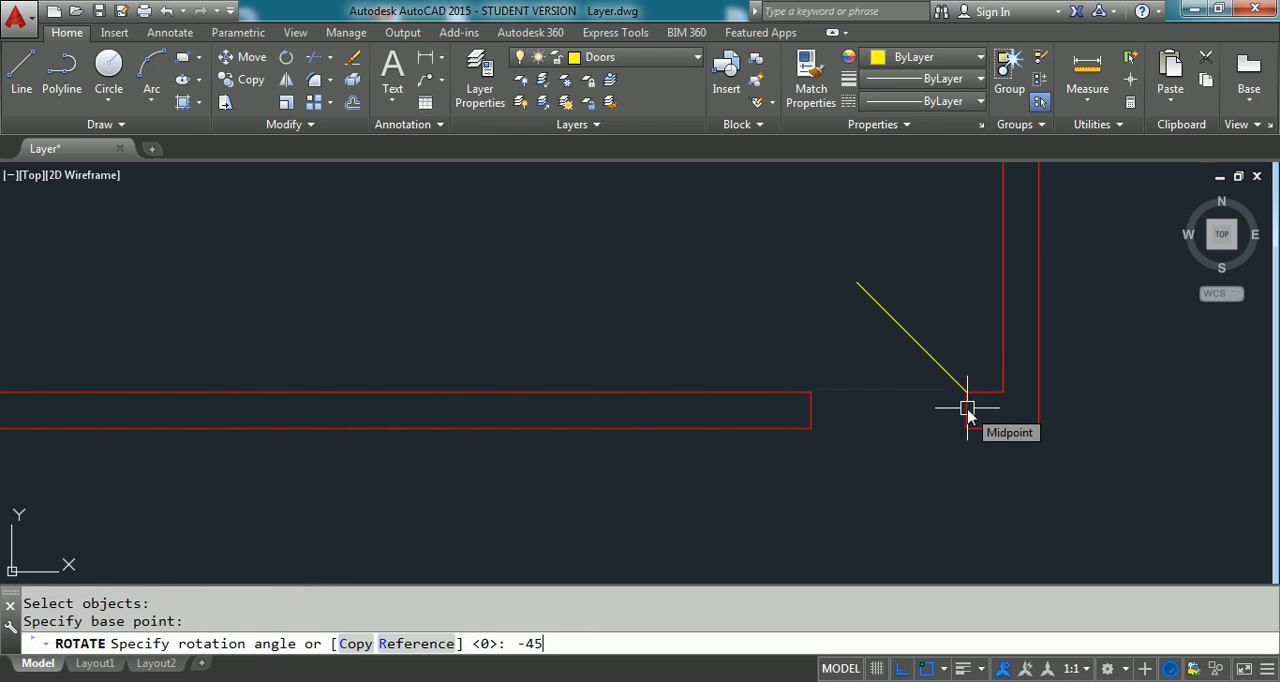
key("Return")
- Draw a circle centred on the door's hinge point with its radius reaching the free end of the door line
type("c")
key("Return")
left_click(966, 392)
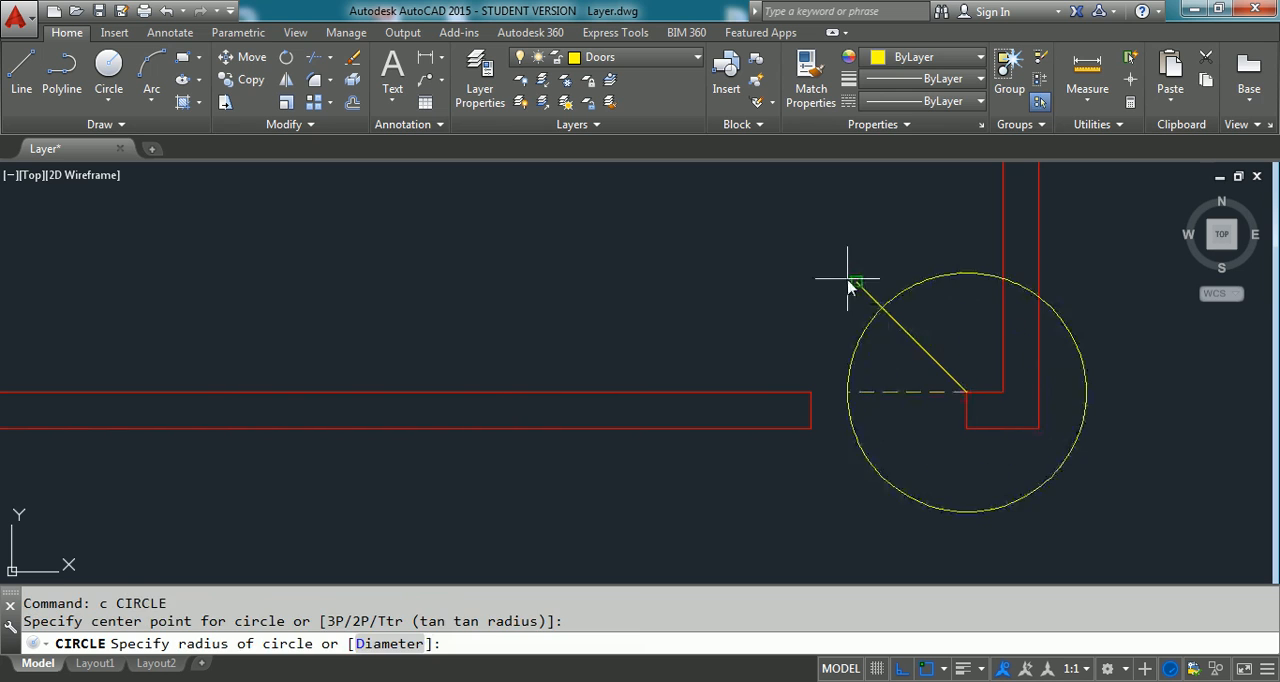
left_click(857, 286)
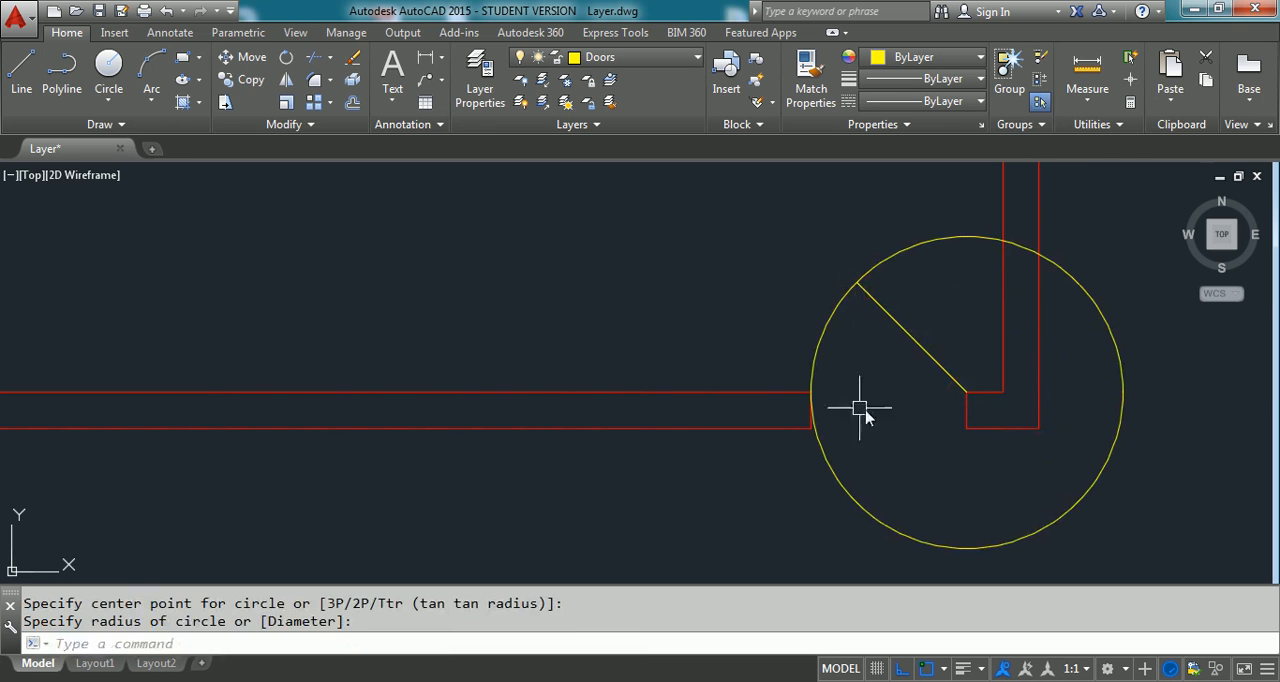
- Trim the circle to the swing arc between the door line and the opposite jamb, and erase the leftover arc
type("tr")
key("Return")
left_click(790, 392)
left_click(868, 295)
key("Return")
left_click(870, 268)
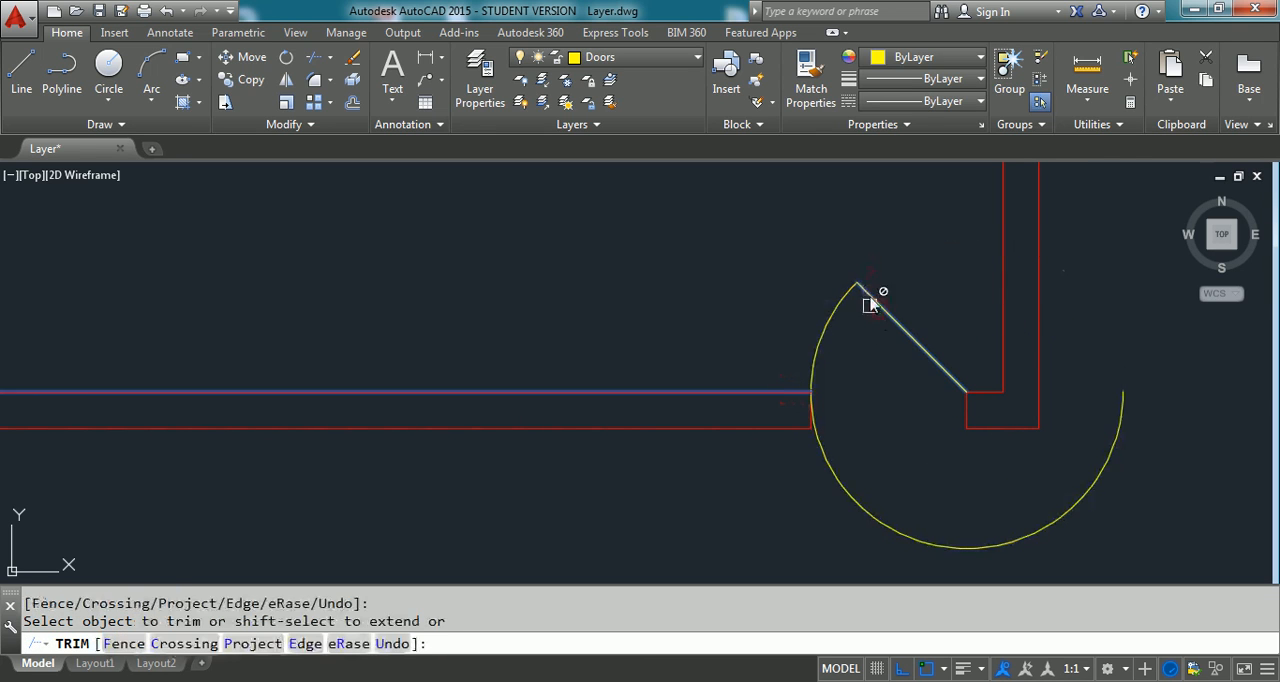
left_click(873, 294)
left_click(821, 453)
key("Return")
left_click(1093, 486)
type("e")
key("Return")
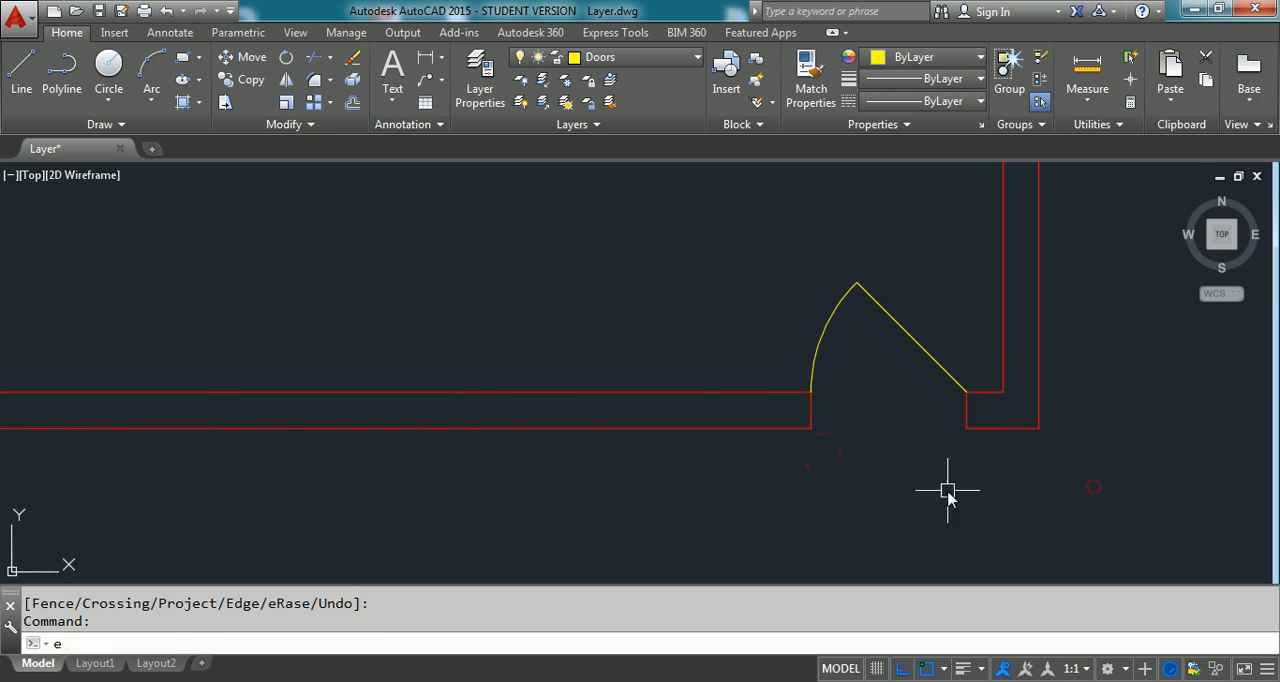
- Join the door line and its swing arc into one polyline
type("j")
key("Return")
left_click(885, 281)
left_click(799, 317)
key("Return")
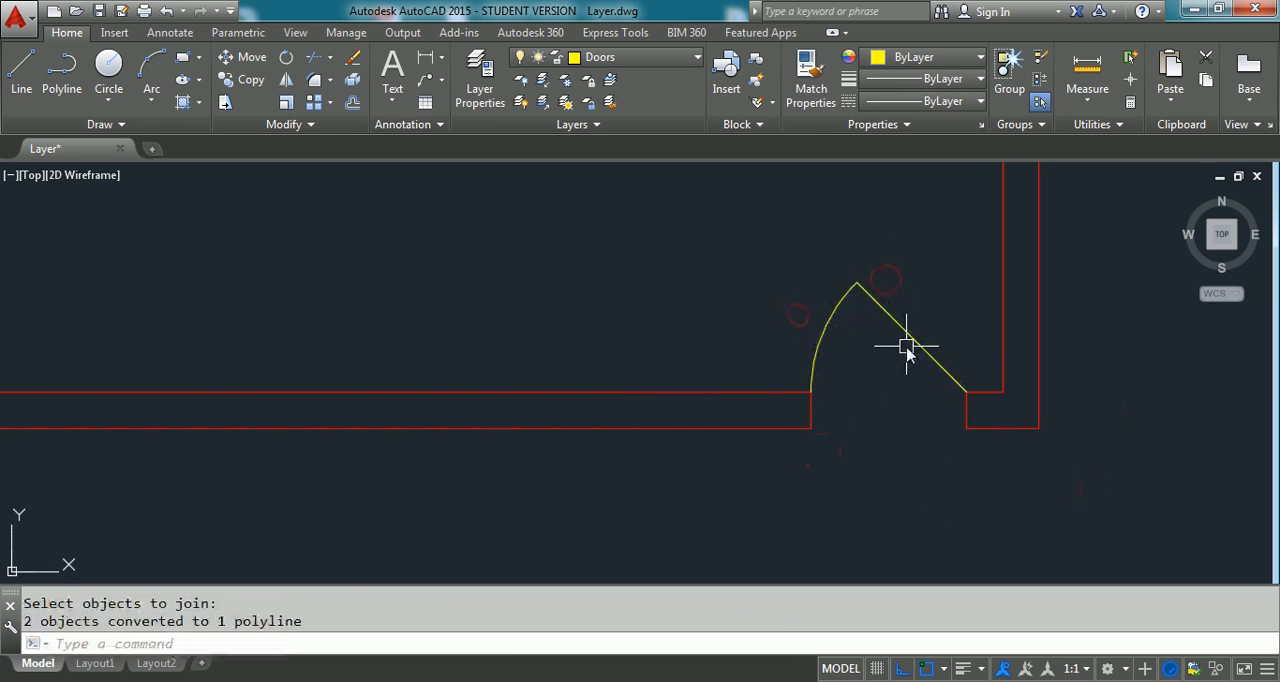
- Select the joined door to check that its line and arc act as one object, and clear the selection
left_click(910, 340)
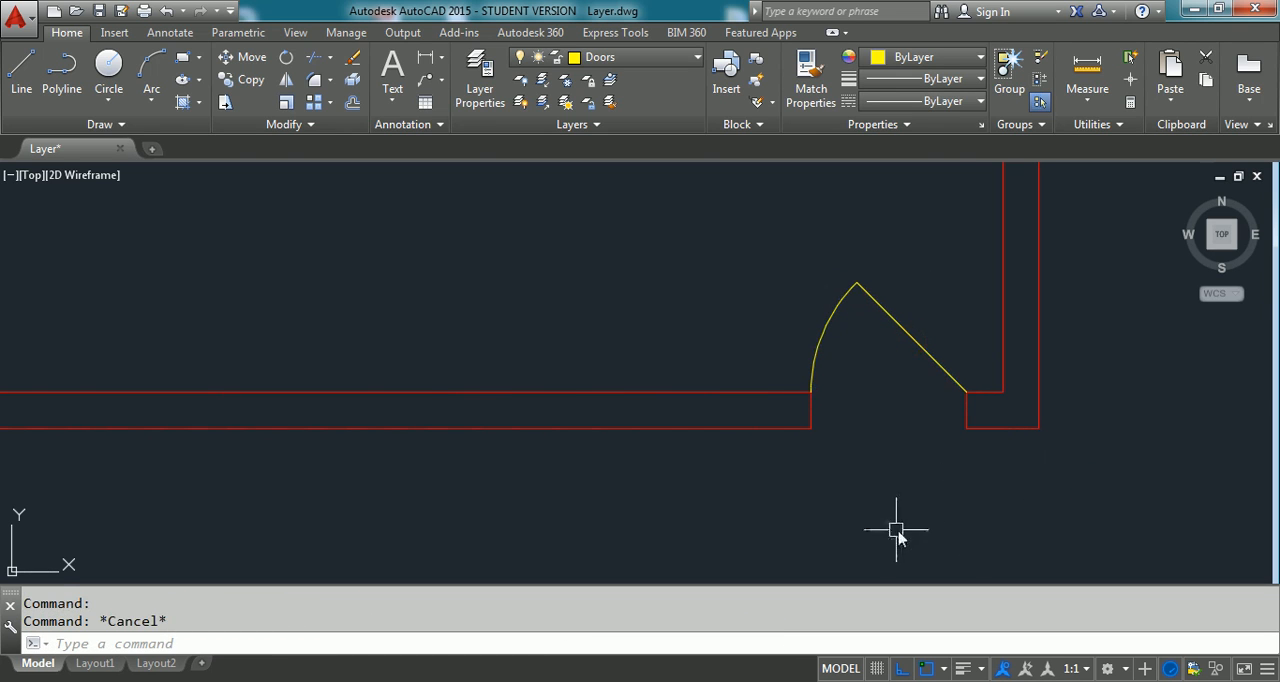
scroll(885, 495, "down", 2)
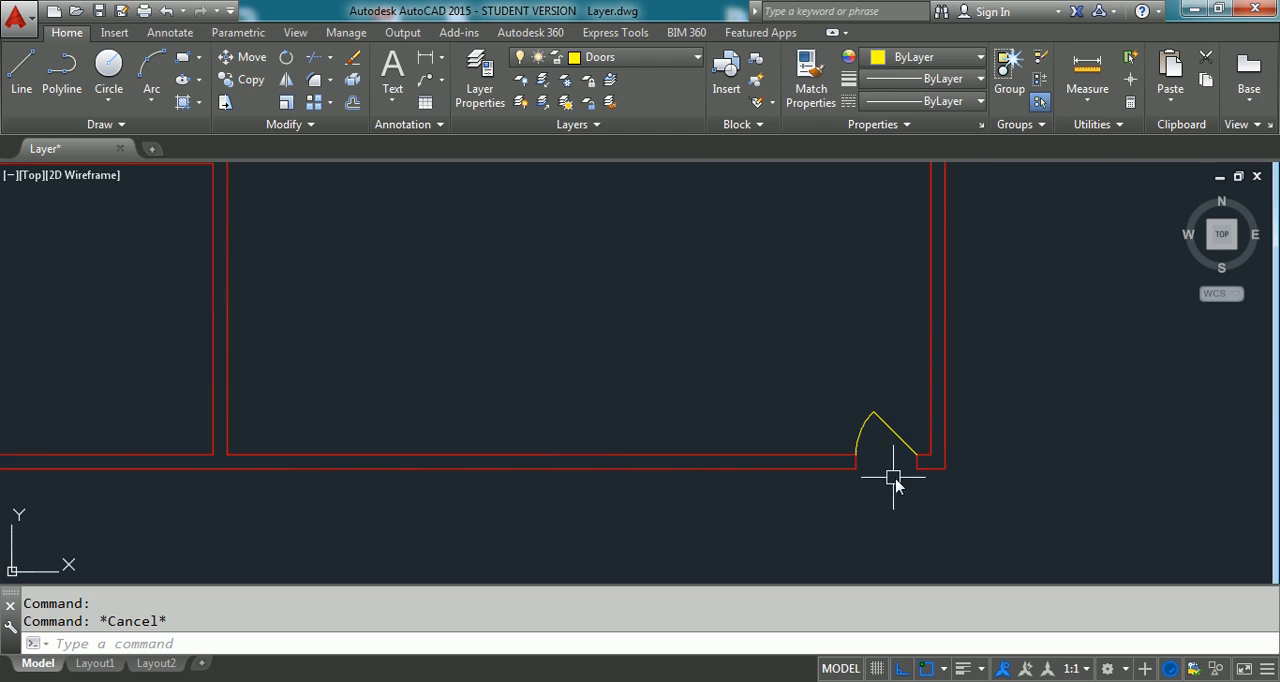
scroll(892, 472, "up", 2)
scroll(886, 466, "down", 2)
left_click(897, 437)
left_click(906, 455)
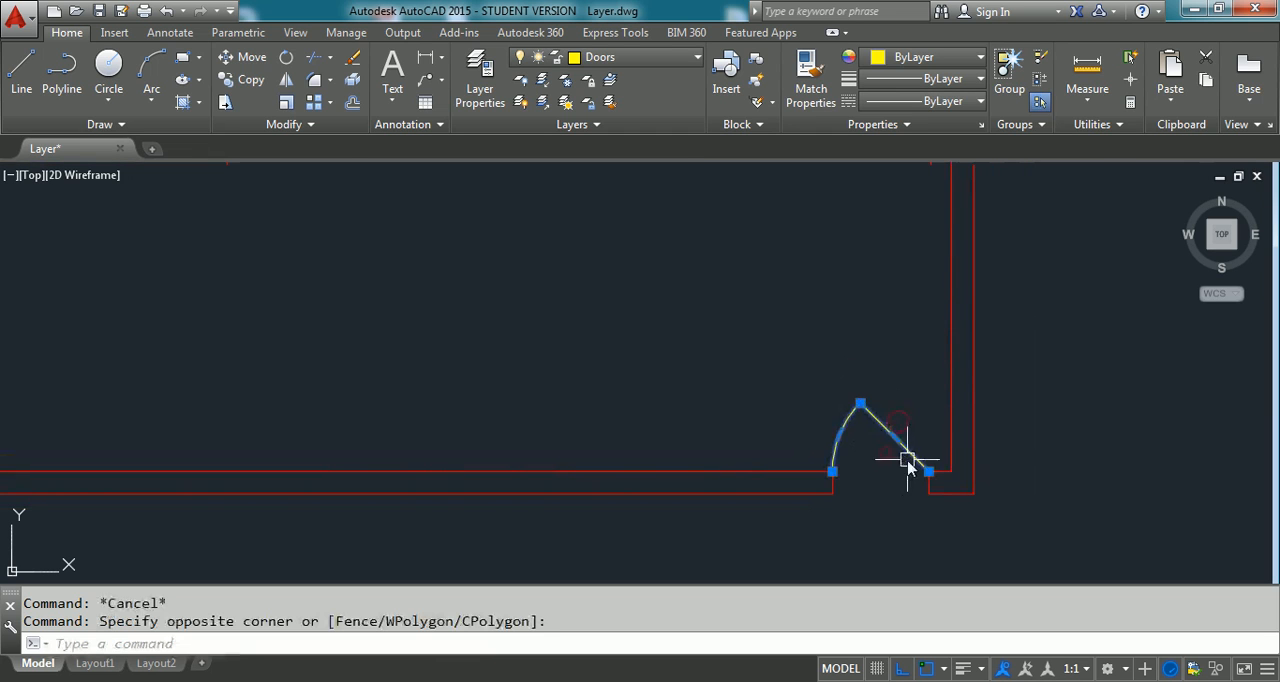
key("Escape")
left_click(890, 428)
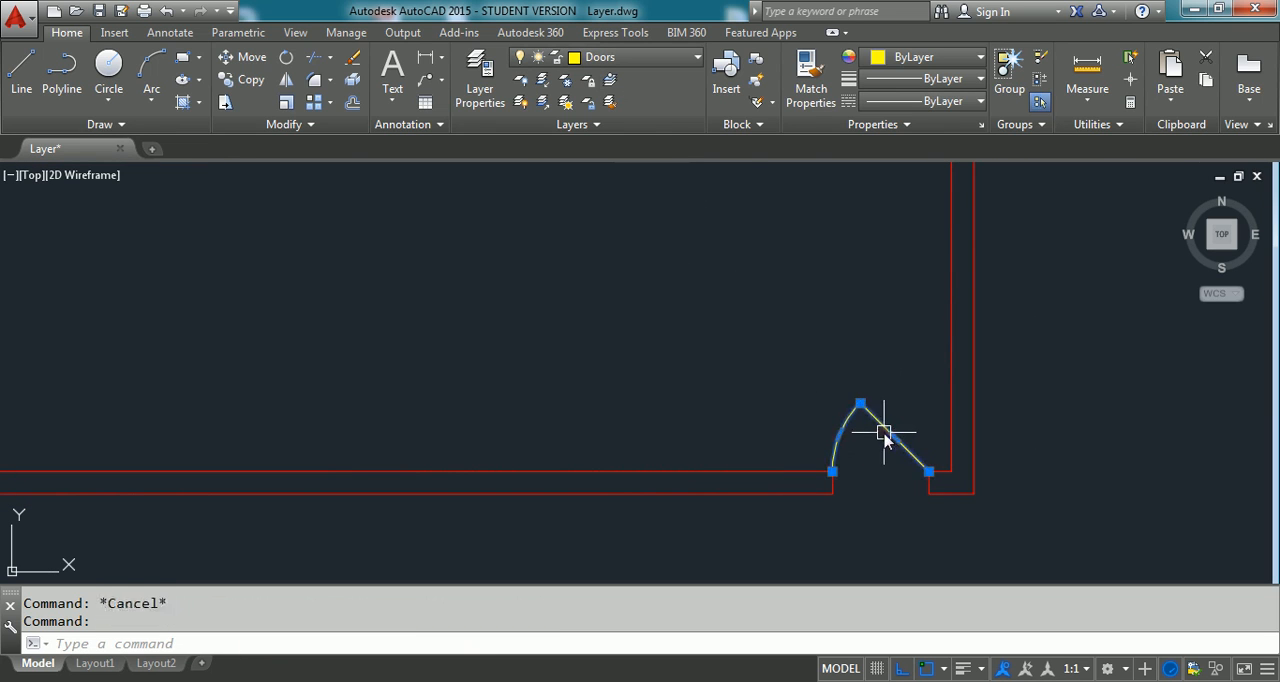
key("Escape")
- Copy the entrance door with its two jamb lines to the lower walls of both upper rooms, near each room's right-hand corner
scroll(703, 380, "down", 6)
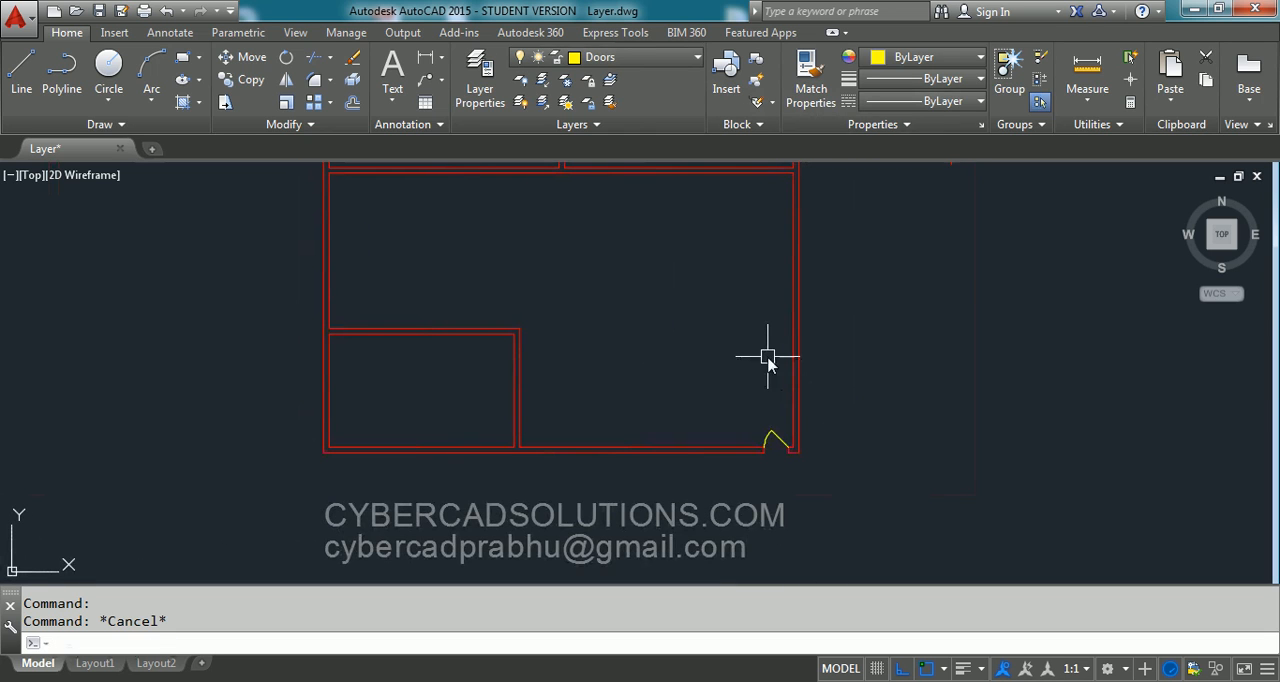
middle_click_drag(989, 308, 1019, 372)
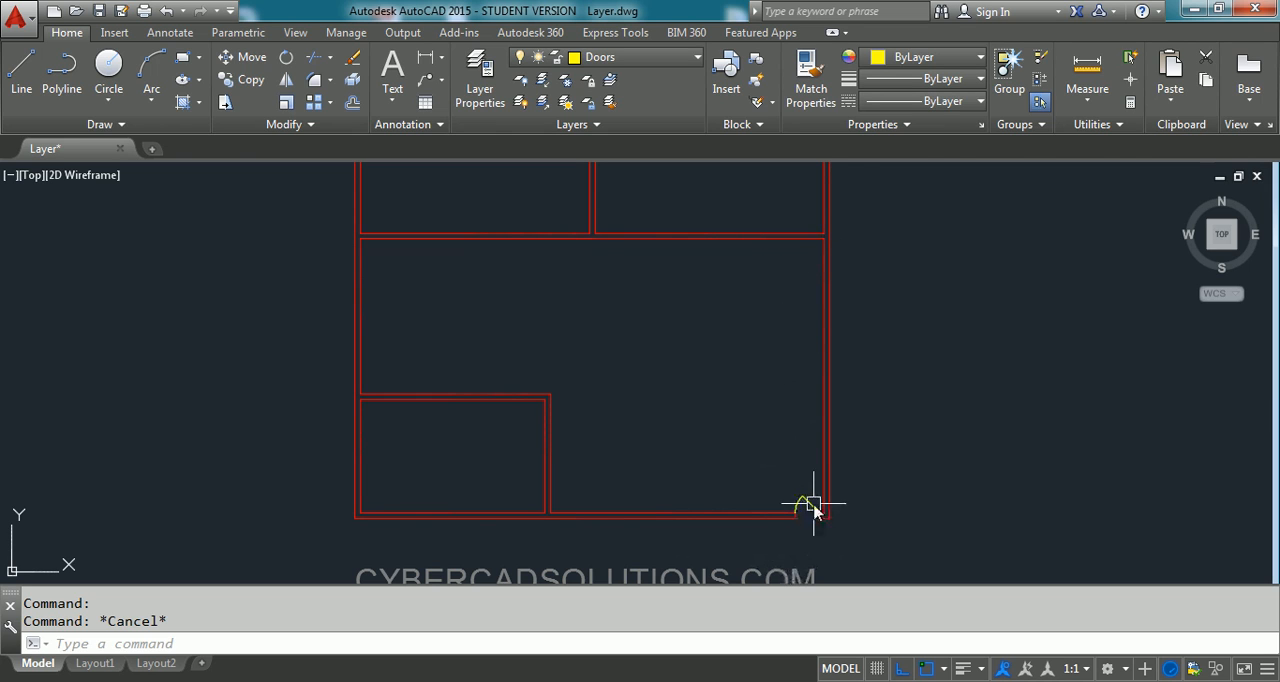
scroll(808, 530, "up", 3)
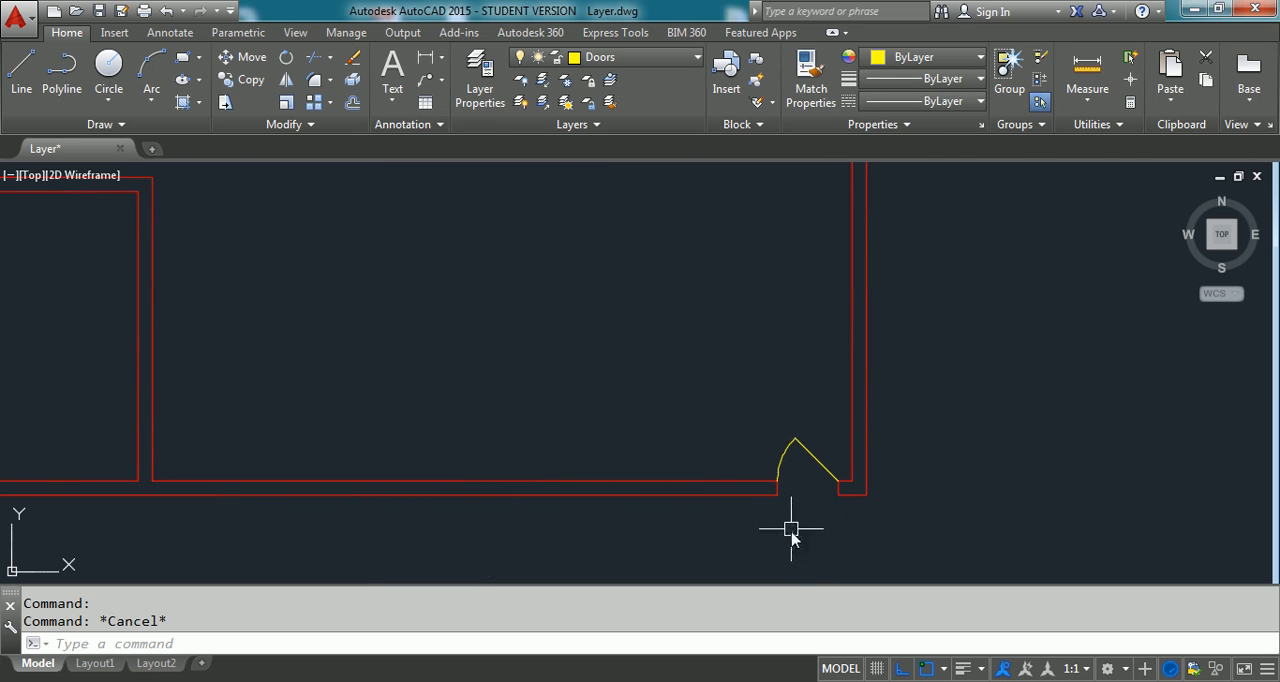
type("co")
key("Return")
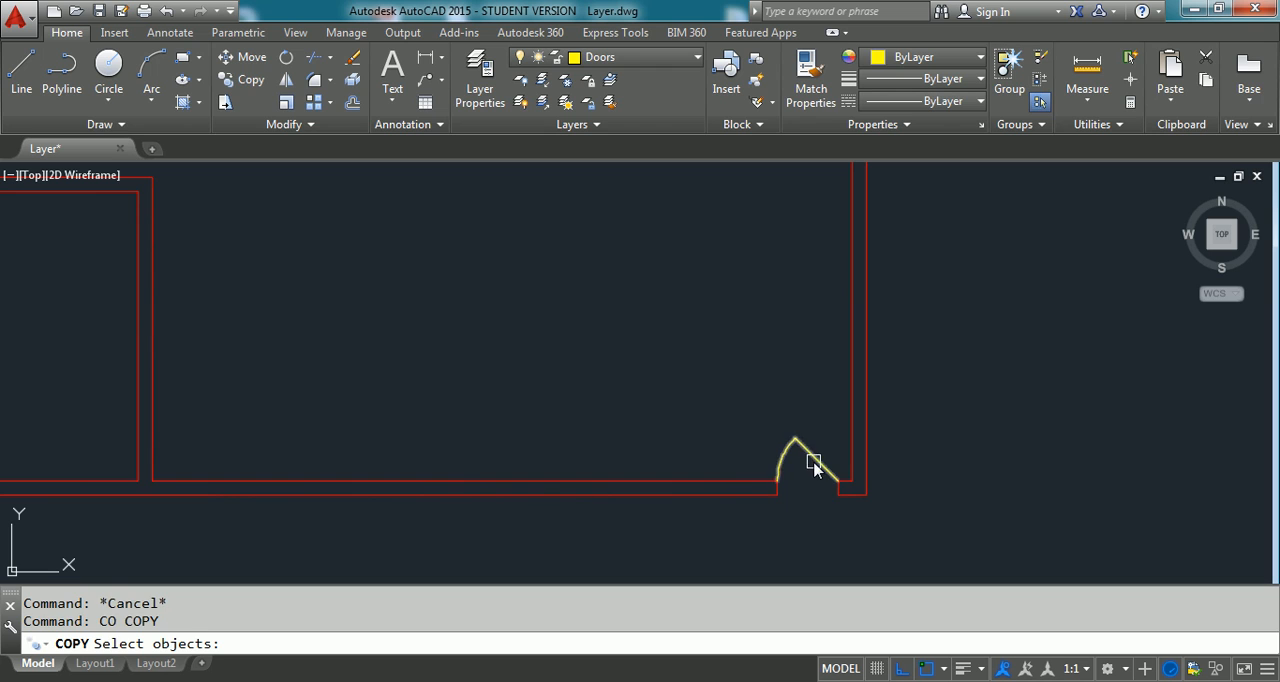
left_click(814, 459)
scroll(795, 505, "up", 2)
left_click(767, 482)
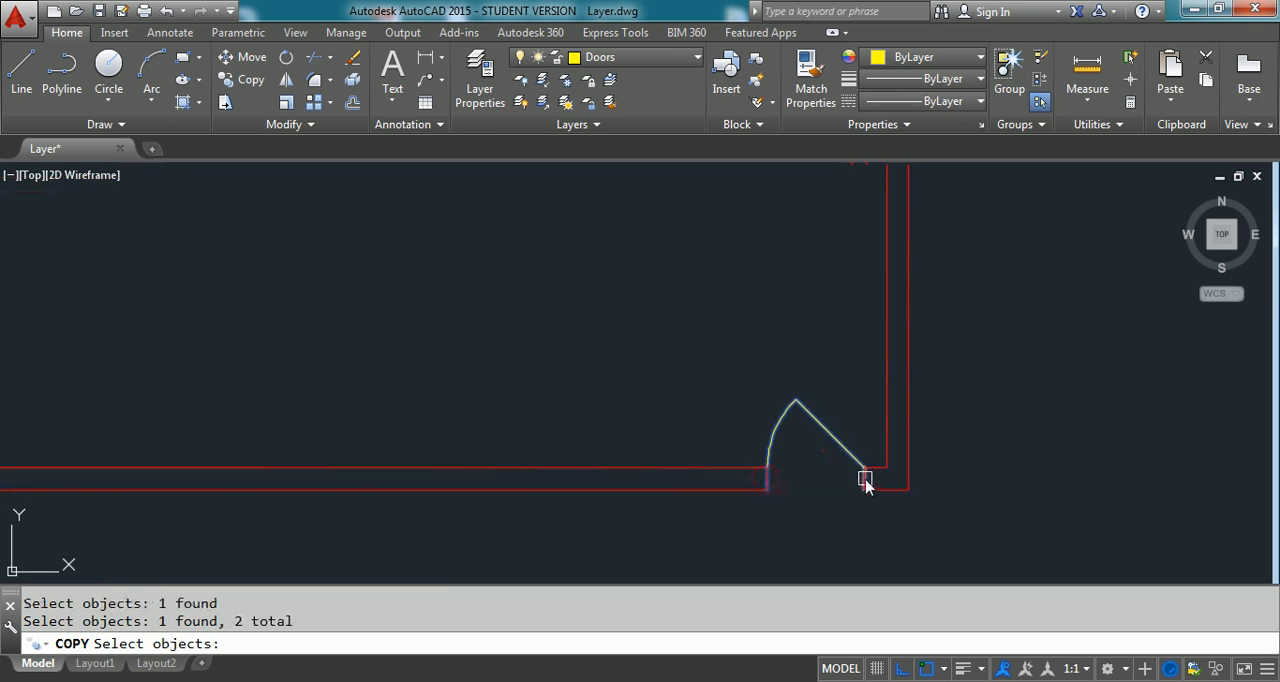
key("Return")
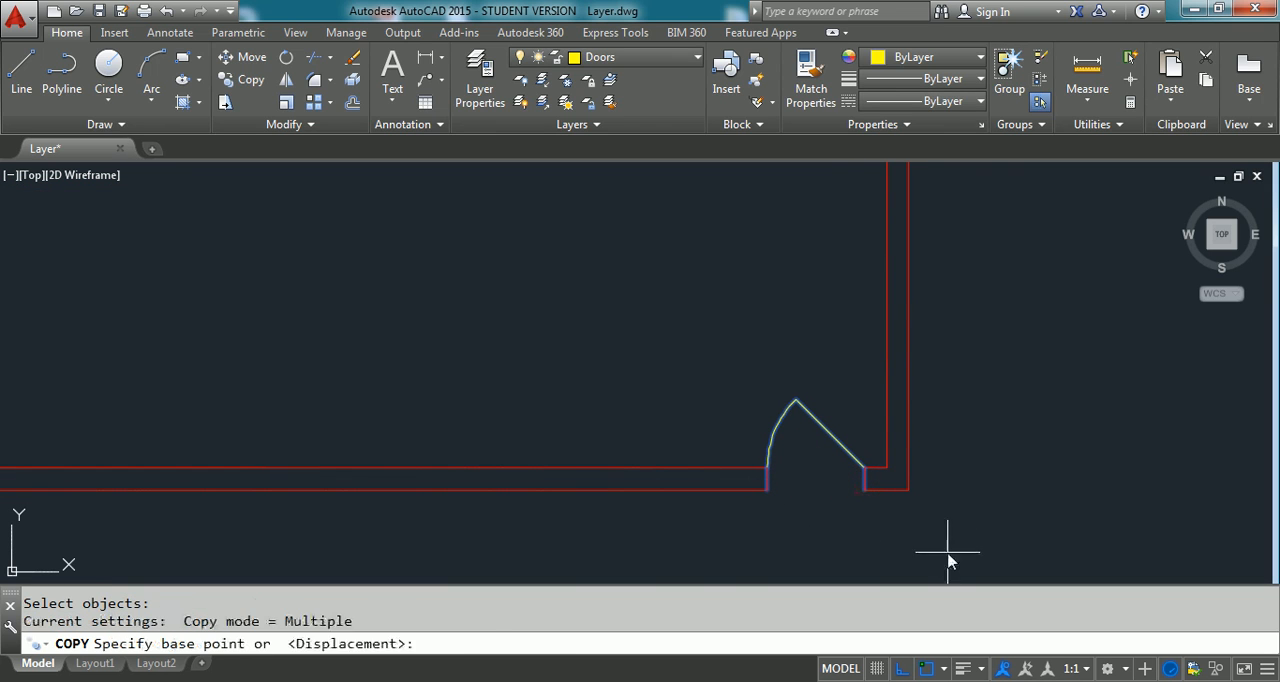
left_click(866, 490)
scroll(875, 510, "down", 4)
scroll(870, 245, "up", 3)
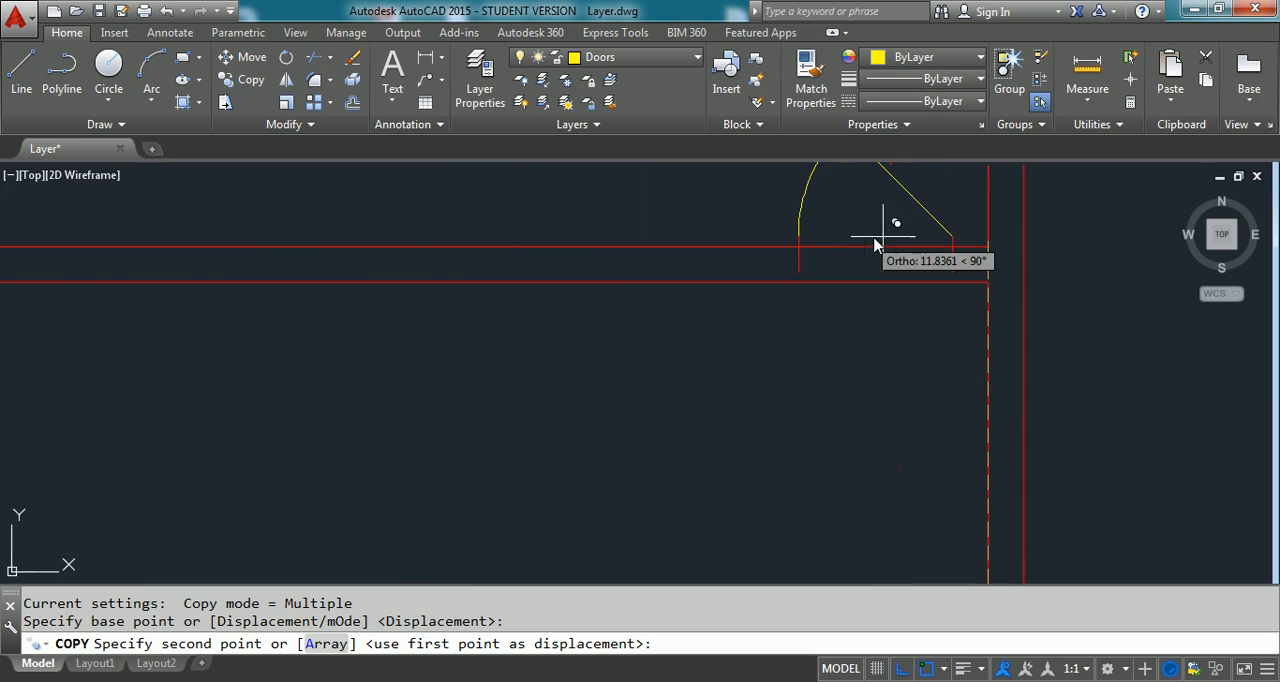
left_click(990, 263)
scroll(838, 312, "down", 1)
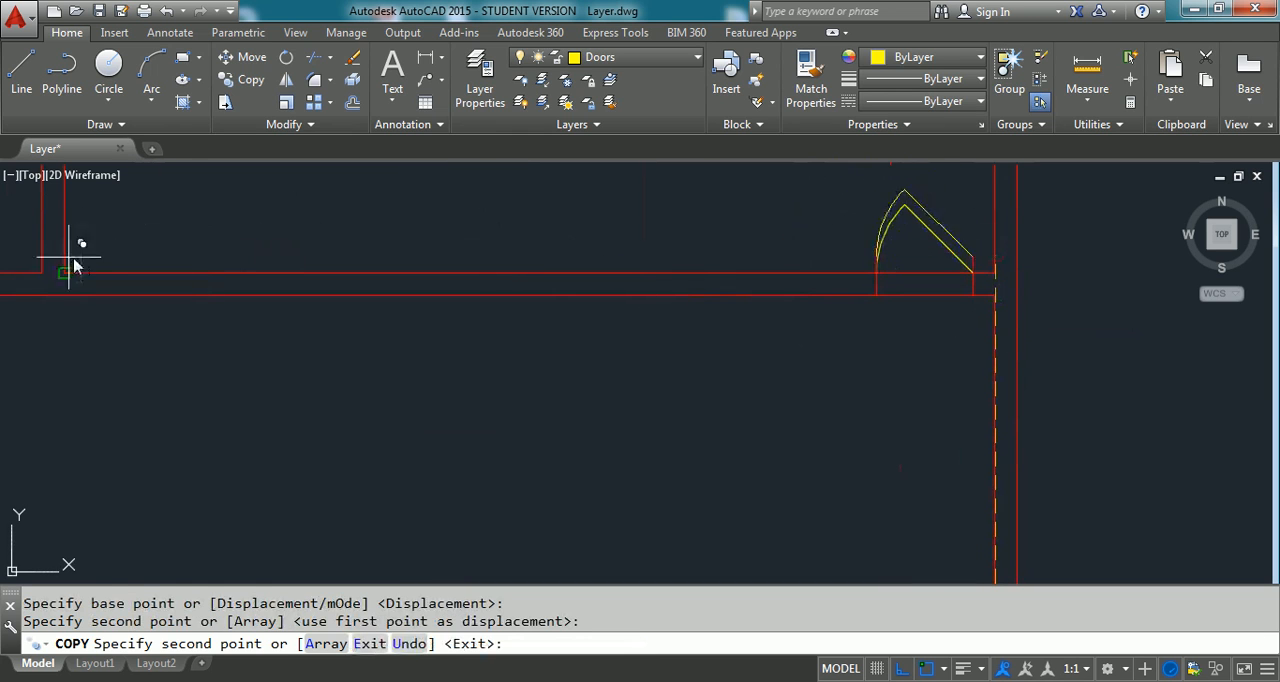
left_click(38, 276)
key("Return")
- Trim the wall lines between the copied jambs to open the doorway of the upper right room
scroll(1019, 272, "up", 2)
type("tr")
key("Return")
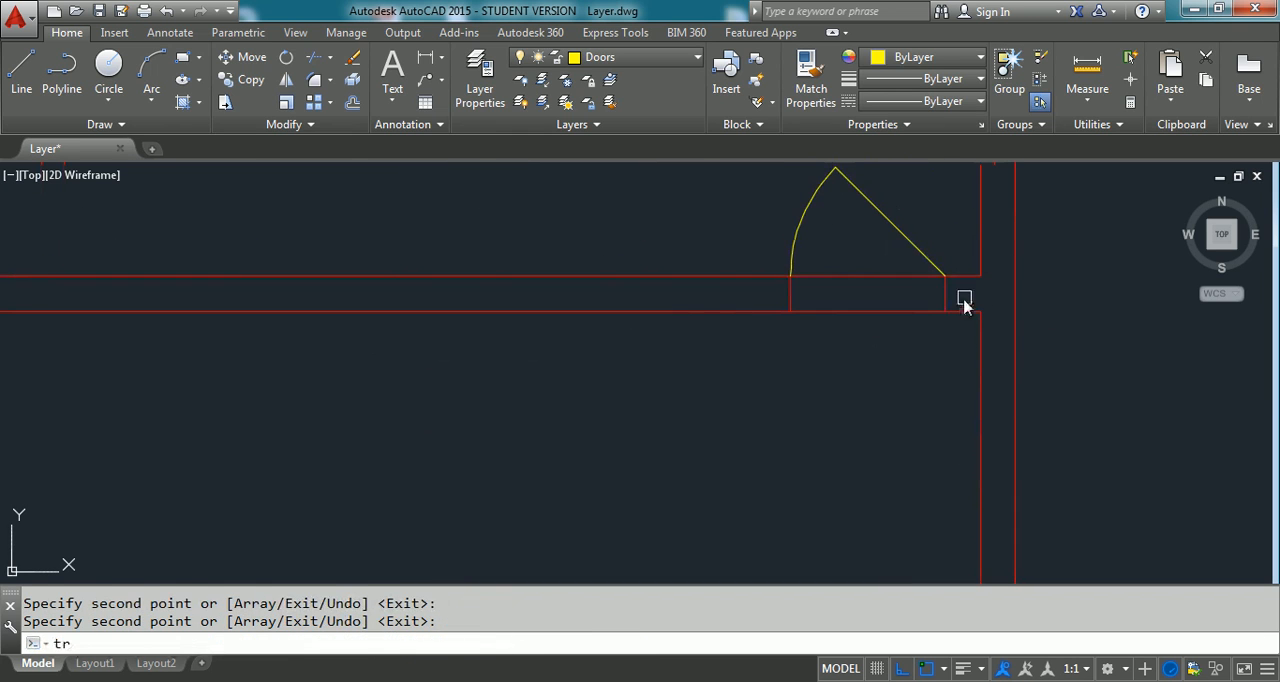
left_click(958, 295)
left_click(743, 295)
key("Return")
left_click(849, 258)
left_click(824, 356)
key("Return")
- Trim the wall lines between the jambs to open the doorway of the upper left room
scroll(723, 394, "up", 4)
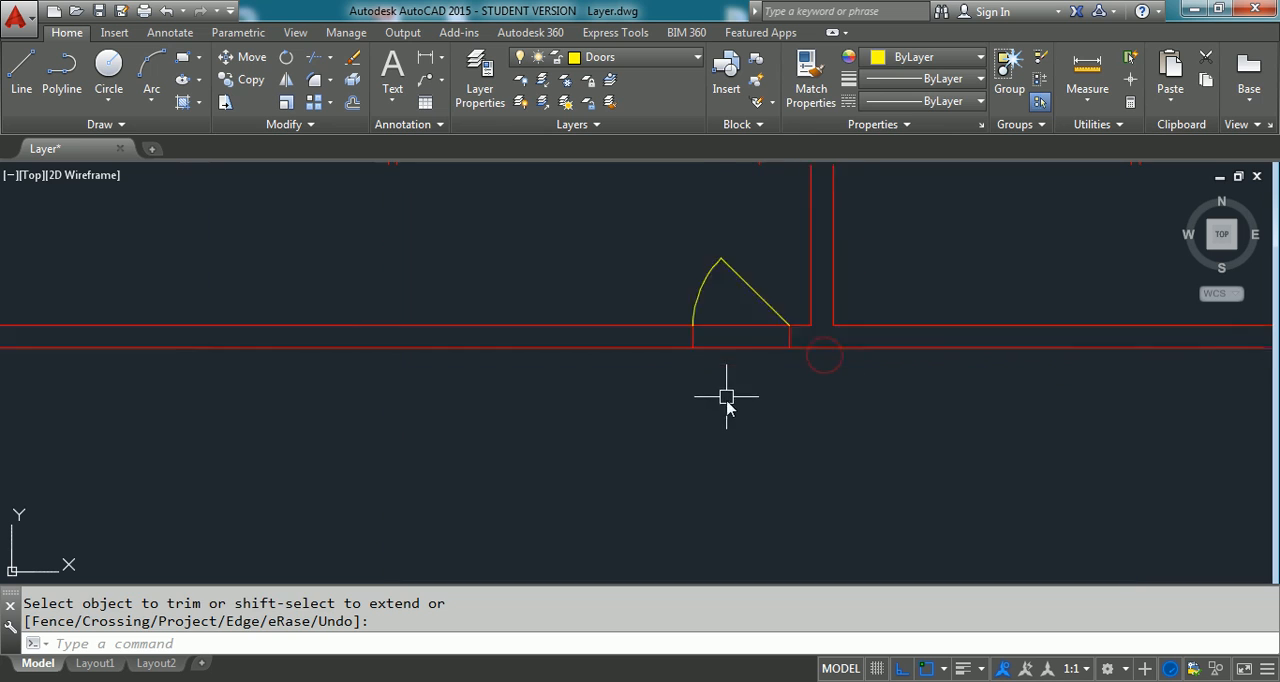
type("tr")
key("Return")
left_click(829, 298)
left_click(663, 309)
key("Return")
left_click(734, 265)
left_click(703, 383)
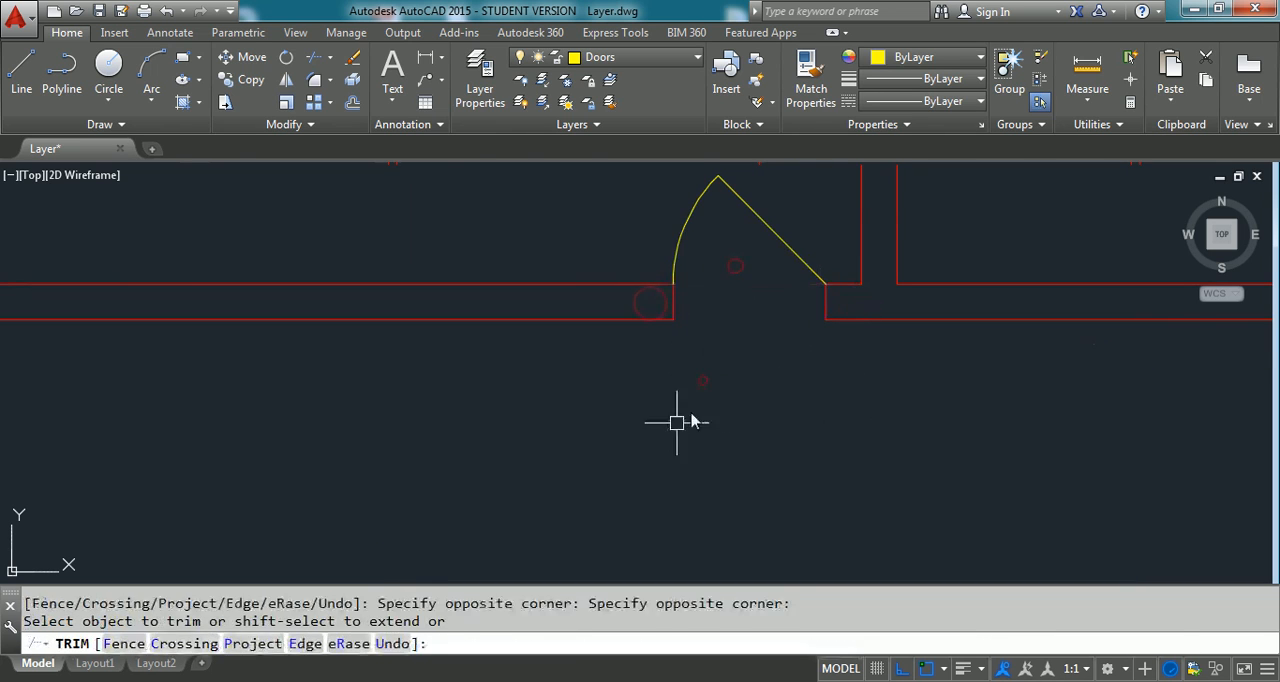
key("Return")
- Draw a vertical line from the small lower-left room's inner upper-right corner across its upper wall and trim it to the wall thickness
scroll(544, 394, "down", 5)
middle_click_drag(548, 533, 607, 428)
scroll(607, 428, "up", 8)
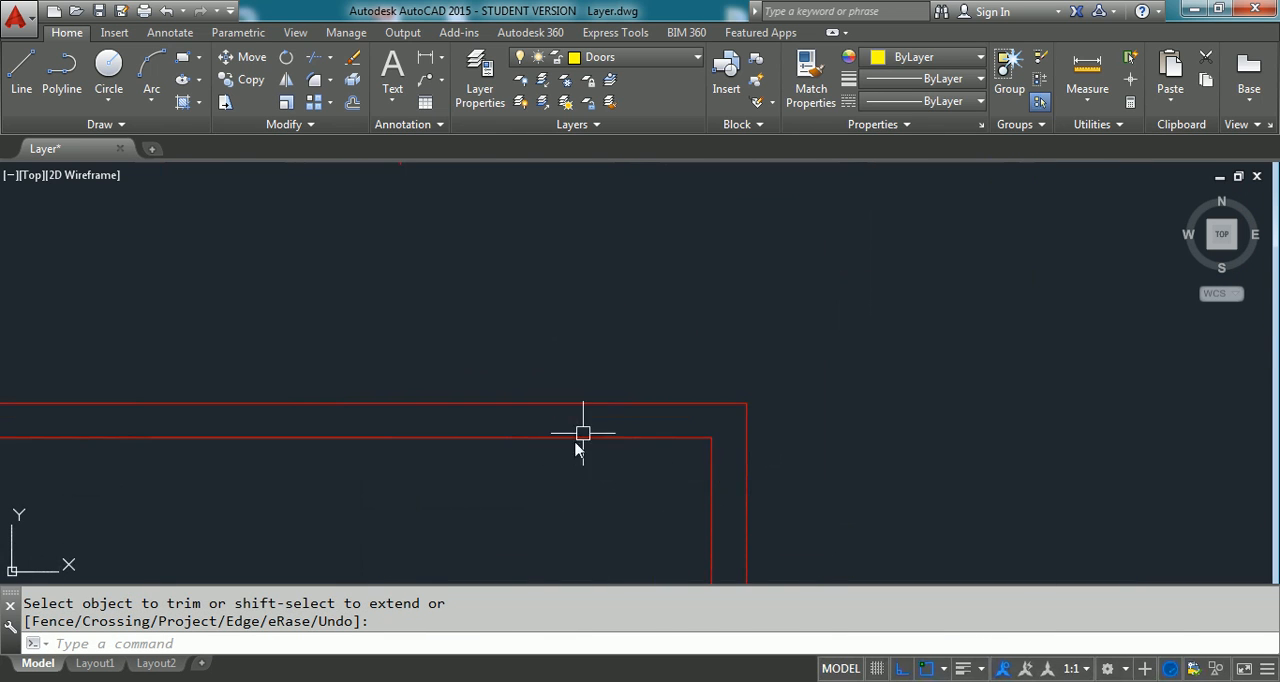
type("l")
key("Return")
left_click(711, 437)
key("Return")
type("tr")
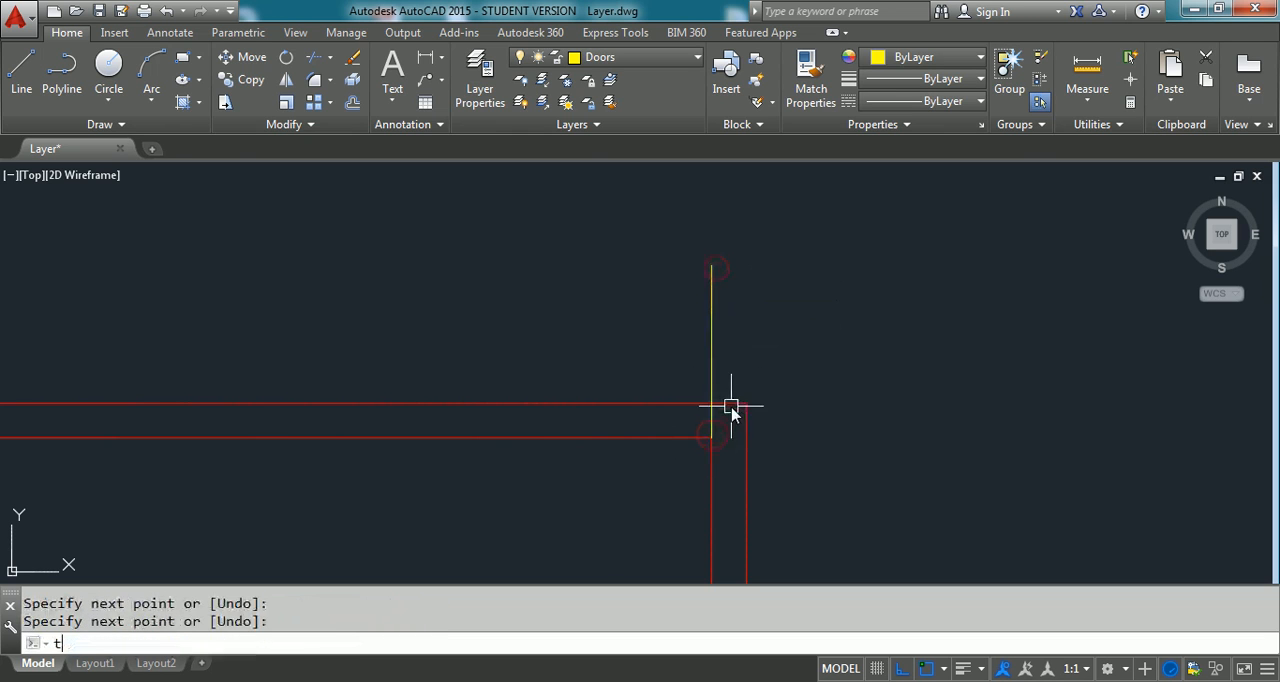
key("Return")
left_click(731, 404)
key("Return")
left_click(710, 382)
- Move the short line across the small room's upper wall 0.23 to the left, away from the corner
key("Return")
left_click_drag(672, 378, 720, 457)
type("m")
key("Return")
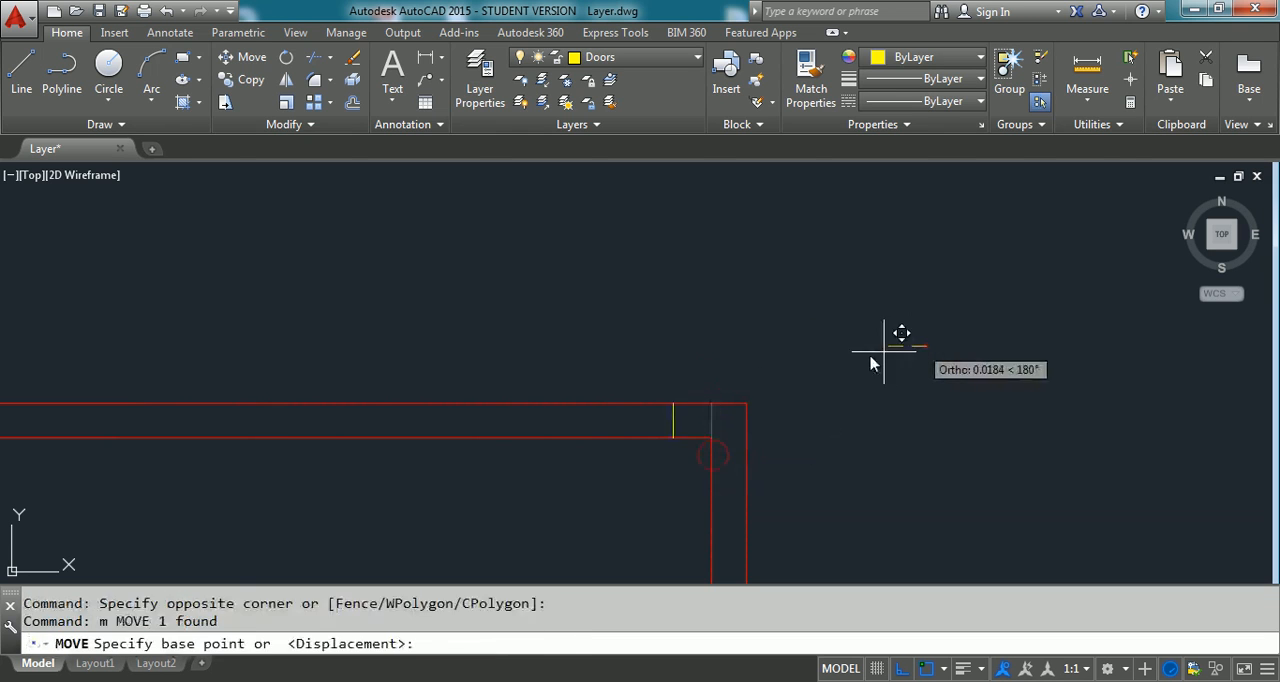
left_click(922, 345)
type("0.23")
key("Return")
key("Escape")
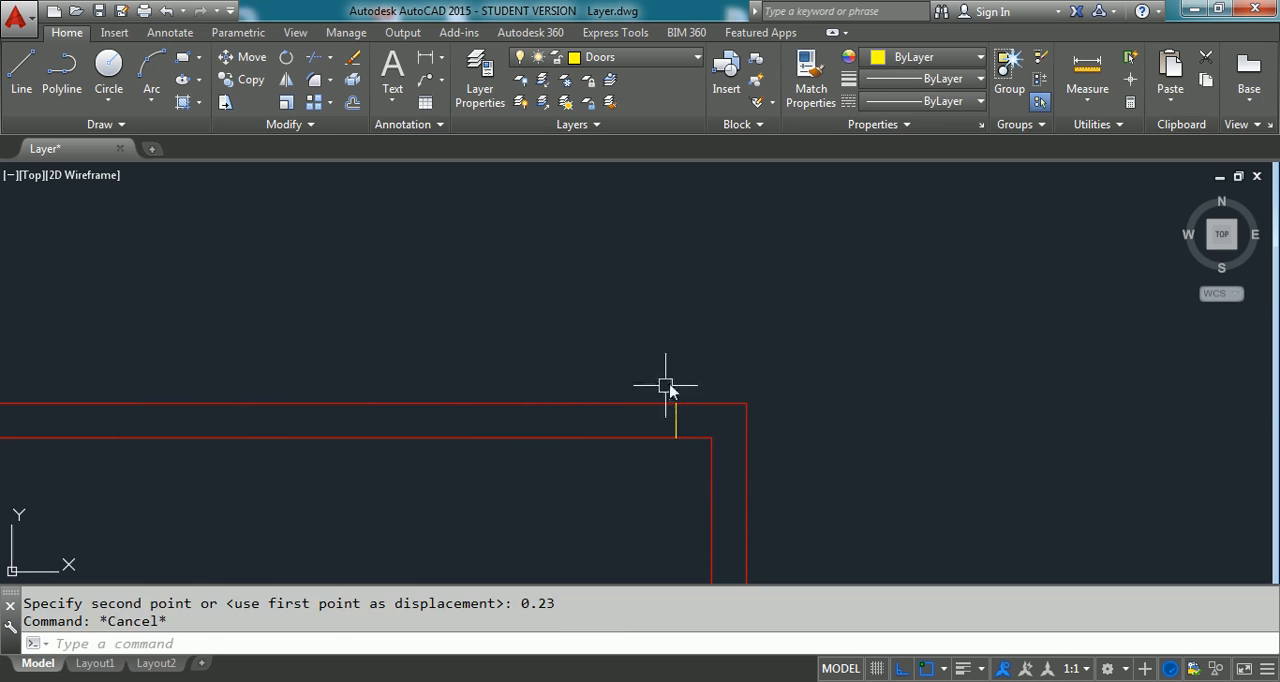
type("c")
key("Return")
left_click(630, 389)
key("Escape")
left_click(727, 355)
left_click(624, 358)
type("e")
- Copy the jamb line 1 unit to the left along the small room's upper wall to set the opening width
key("Return")
type("co")
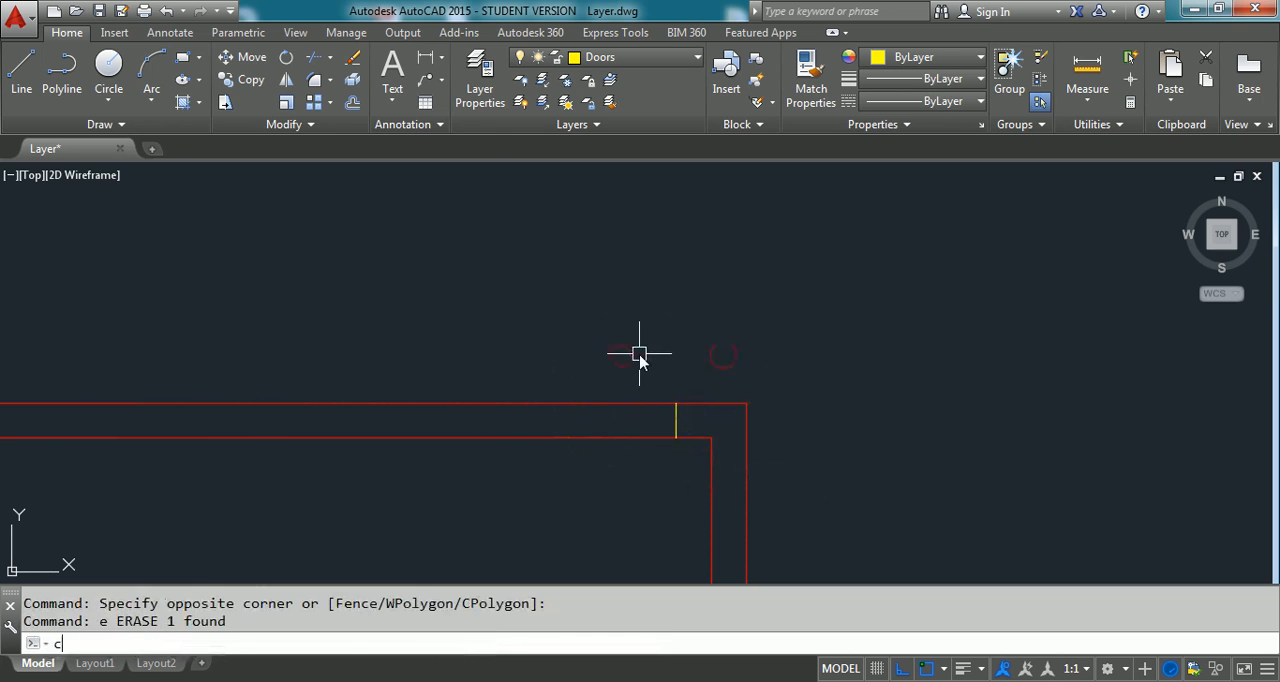
key("Return")
left_click(635, 354)
left_click(708, 475)
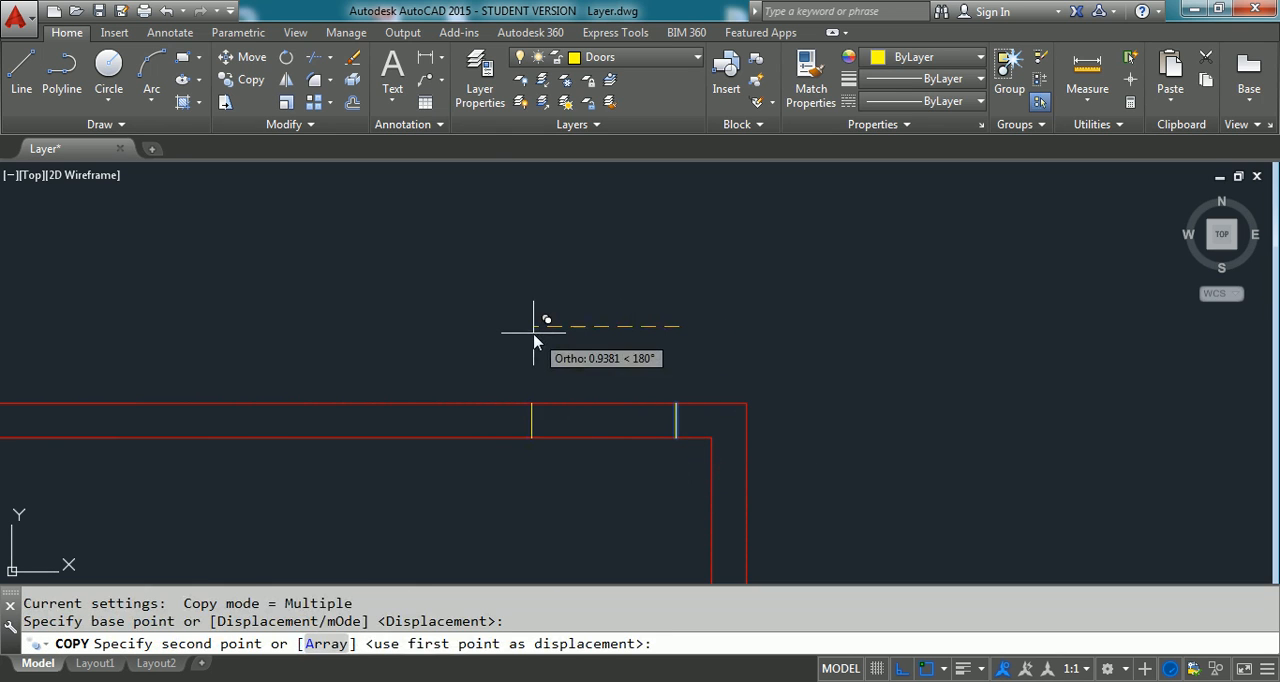
type("1")
key("Return")
- Trim the wall lines between the two jamb lines to create the opening in the small room's upper wall
key("Return")
type("tr")
key("Return")
left_click(414, 380)
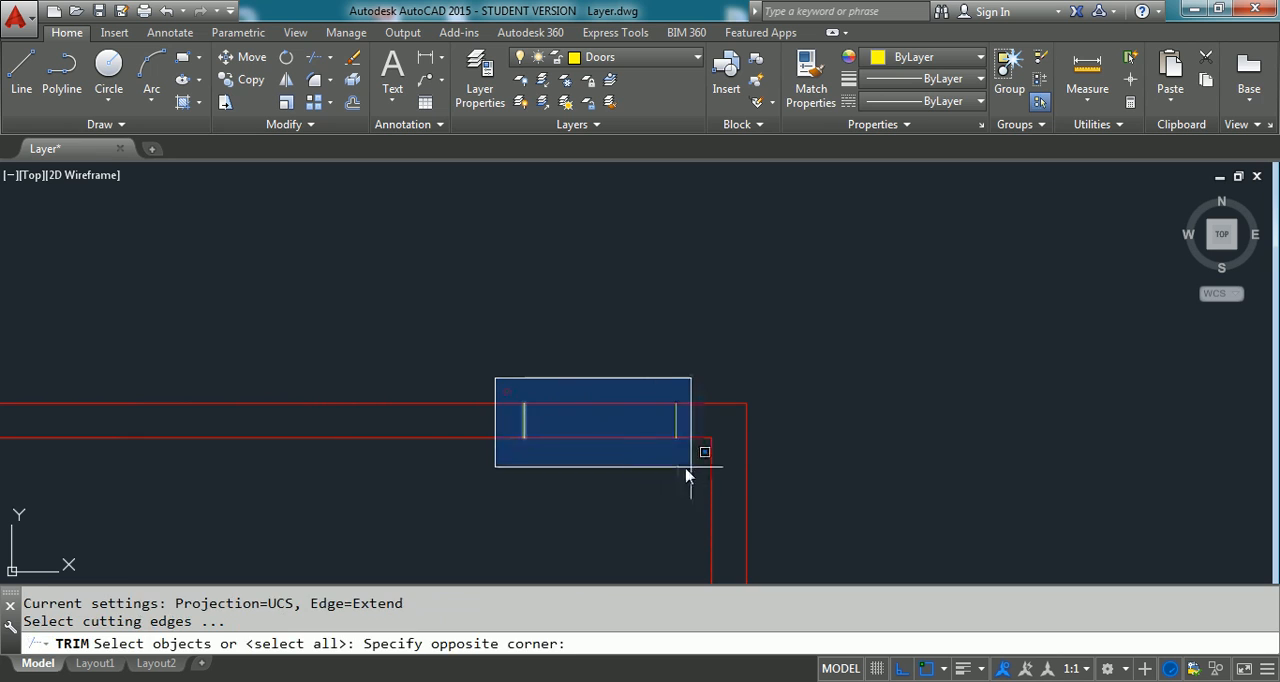
left_click(691, 465)
key("Return")
left_click(635, 374)
left_click(592, 489)
key("Return")
- Assign the two yellow jamb lines of the small room's opening to the Wall layer and clear the selection
scroll(591, 432, "down", 3)
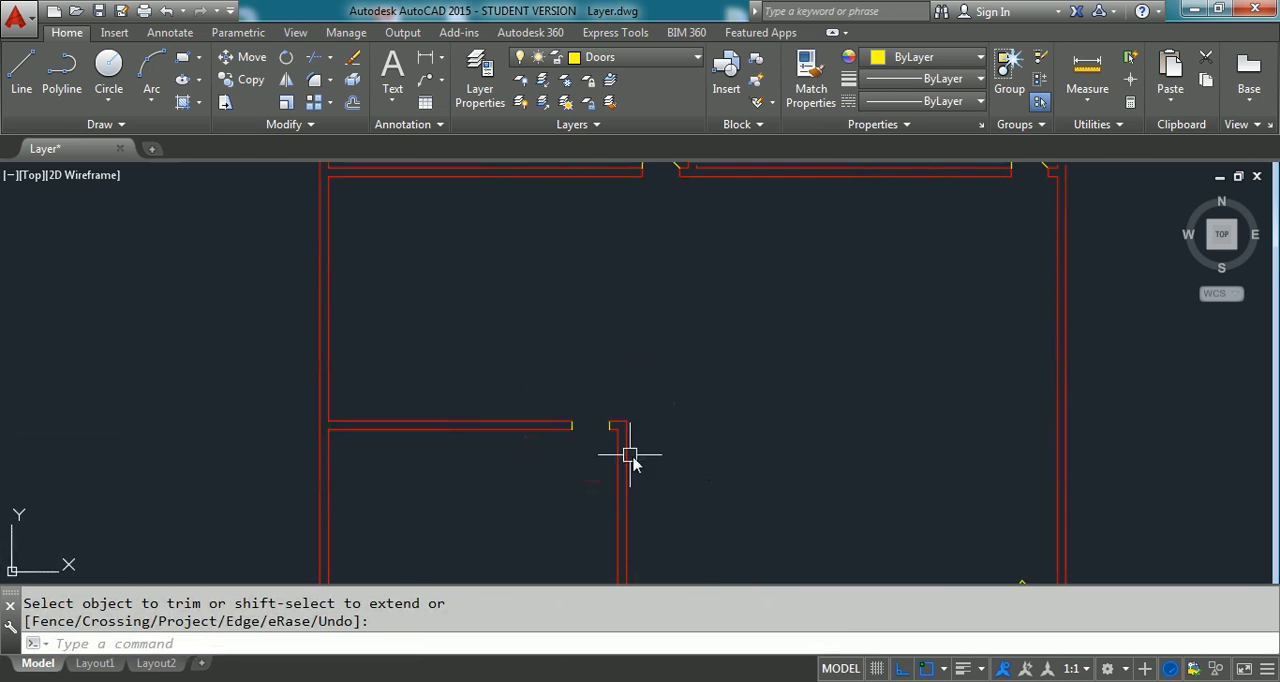
scroll(631, 453, "up", 2)
left_click(449, 346)
left_click(592, 415)
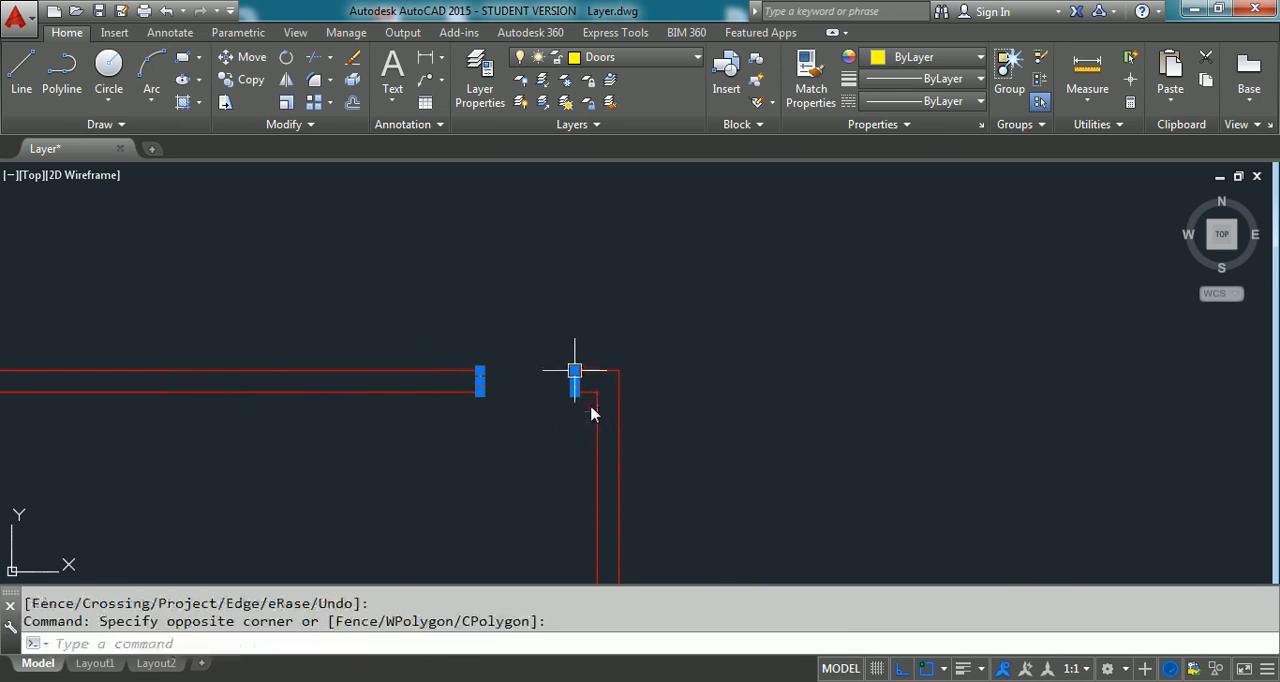
left_click(692, 58)
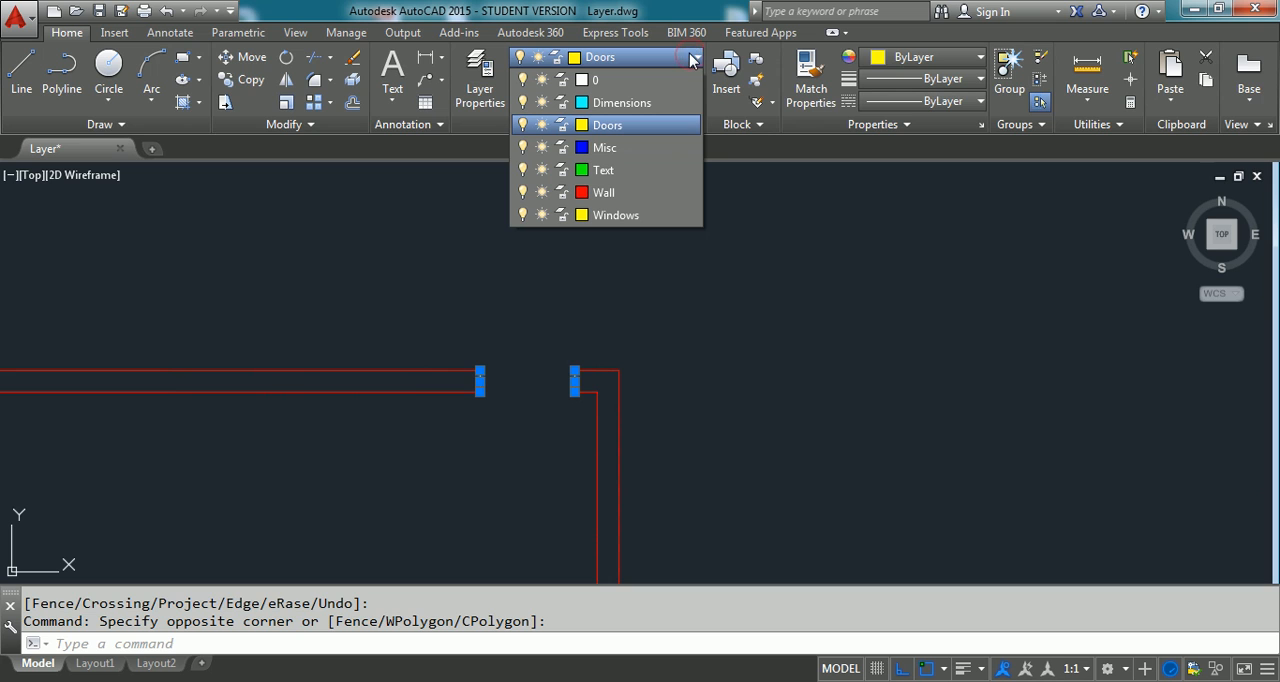
left_click(641, 191)
key("Escape")
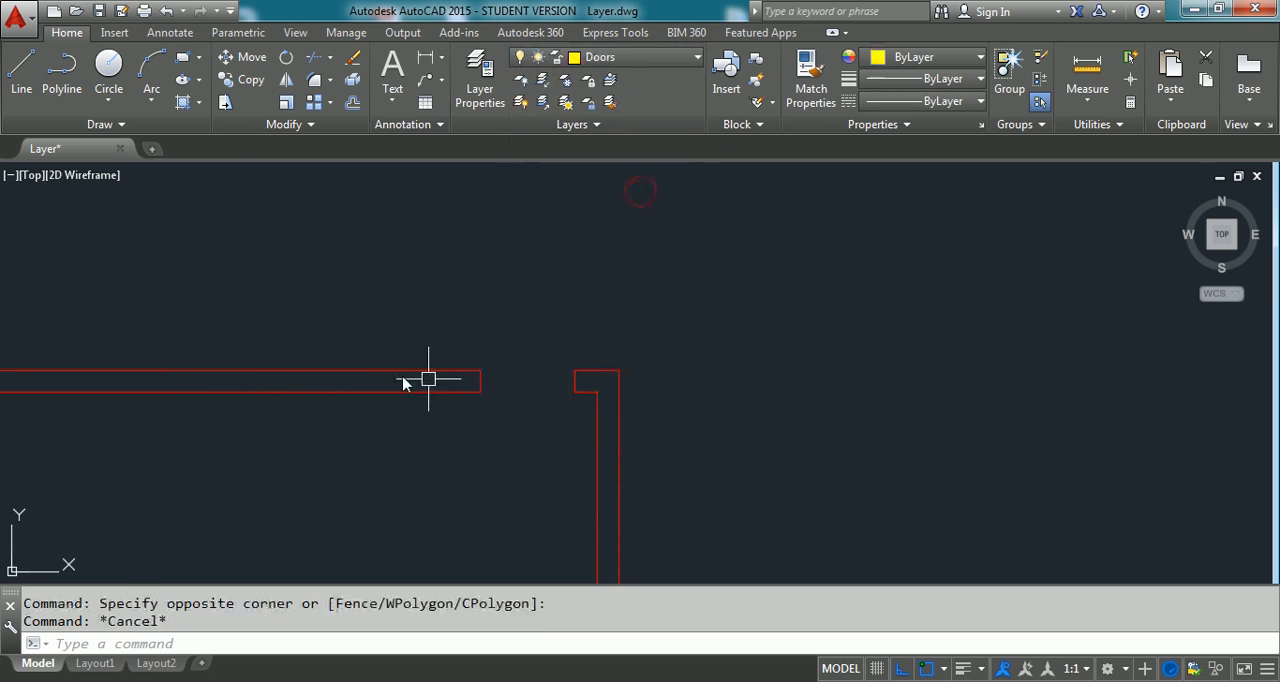
- Show the whole floor plan and make Windows the current layer
scroll(566, 378, "down", 5)
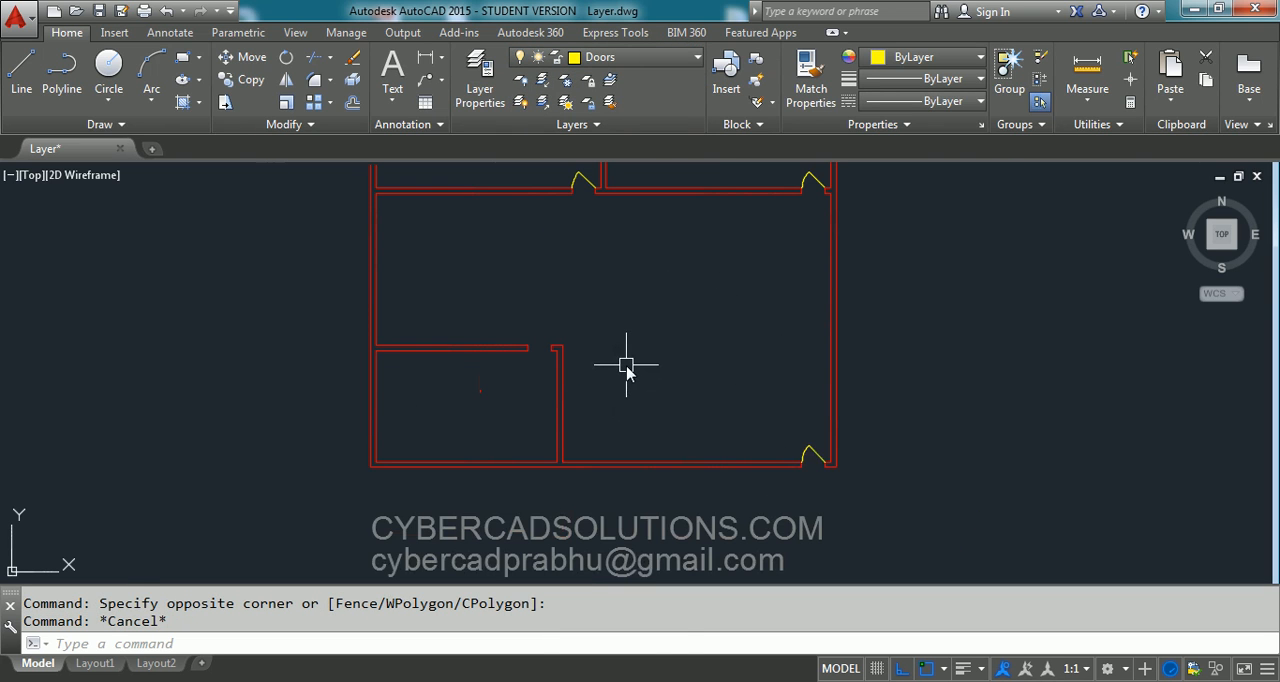
type("z")
key("Return")
type("e")
key("Return")
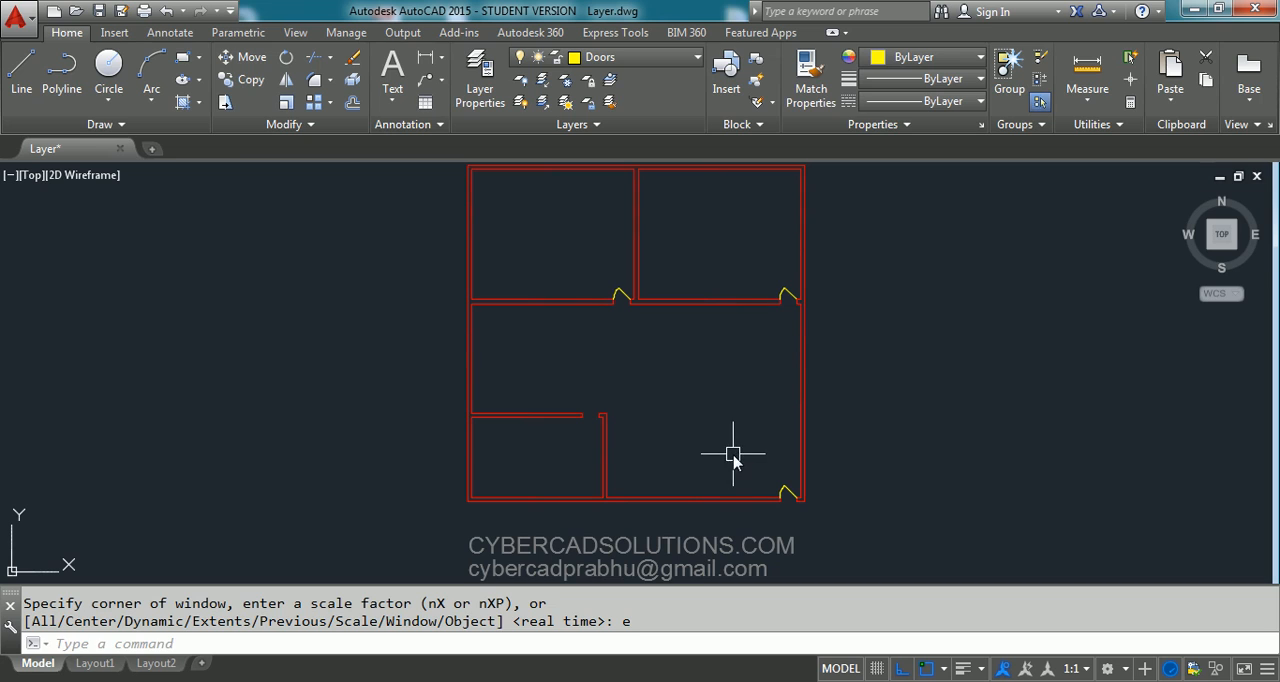
left_click(688, 60)
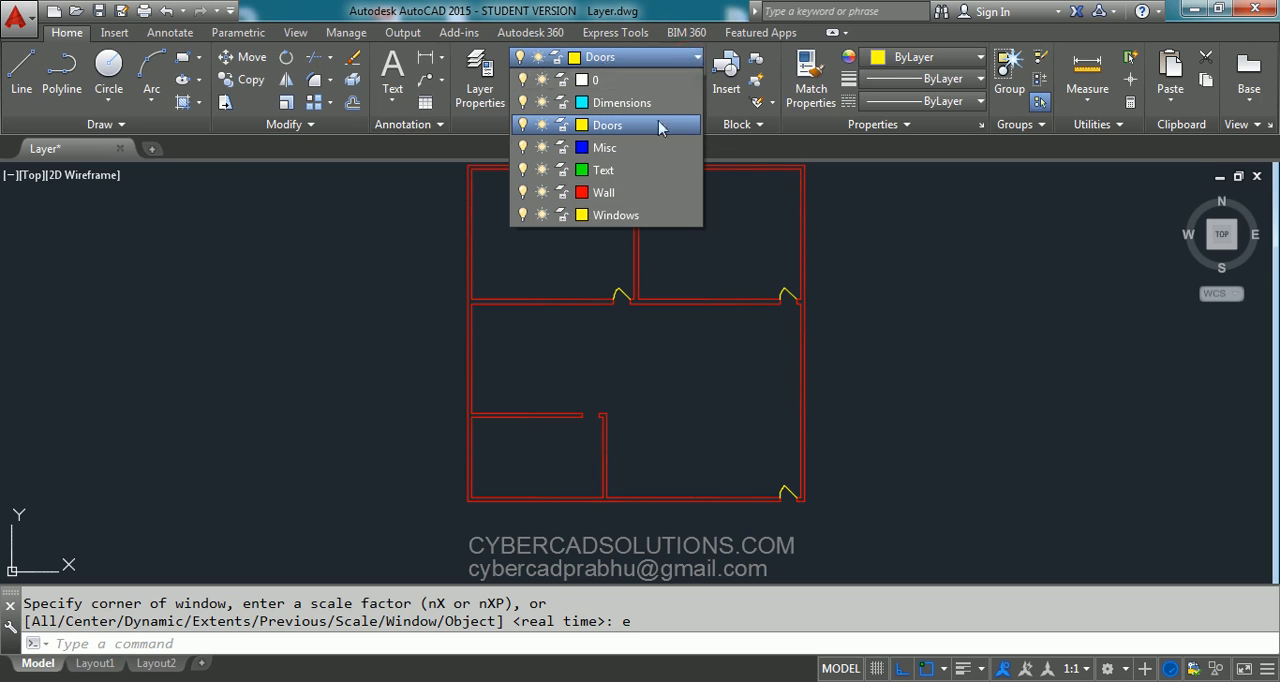
left_click(625, 215)
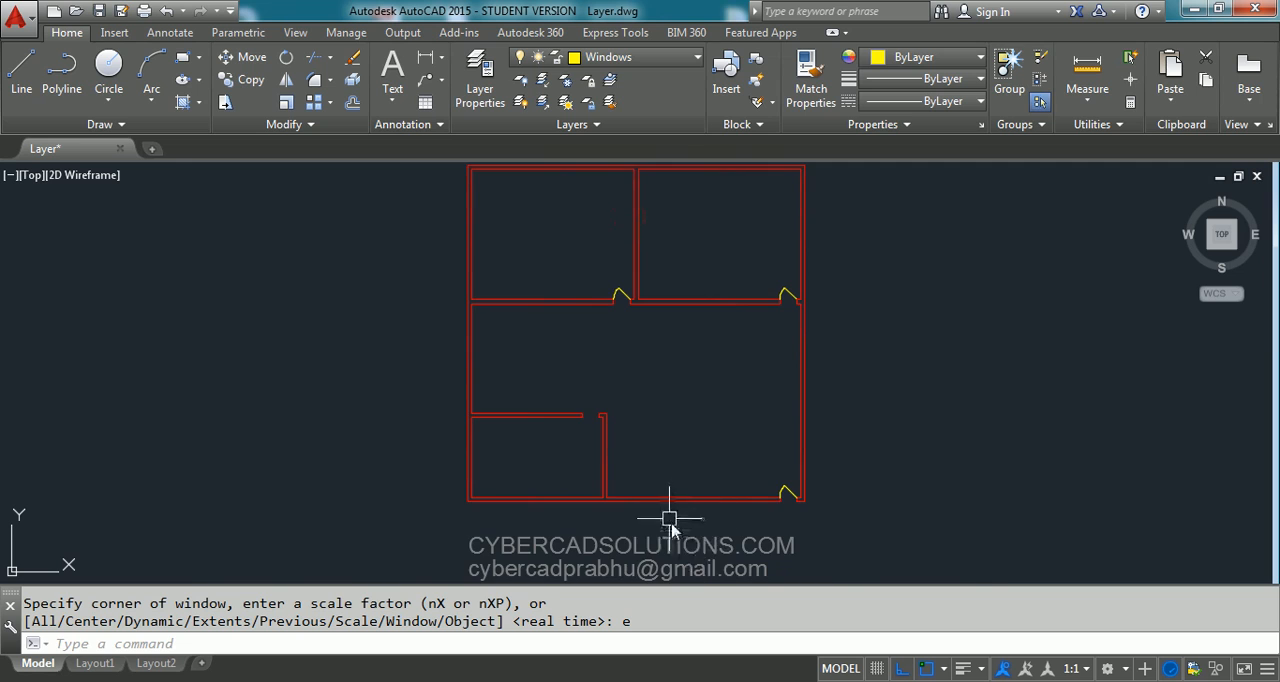
- Fit the floor plan with its windows in view and make Dimensions the current layer
scroll(670, 525, "up", 4)
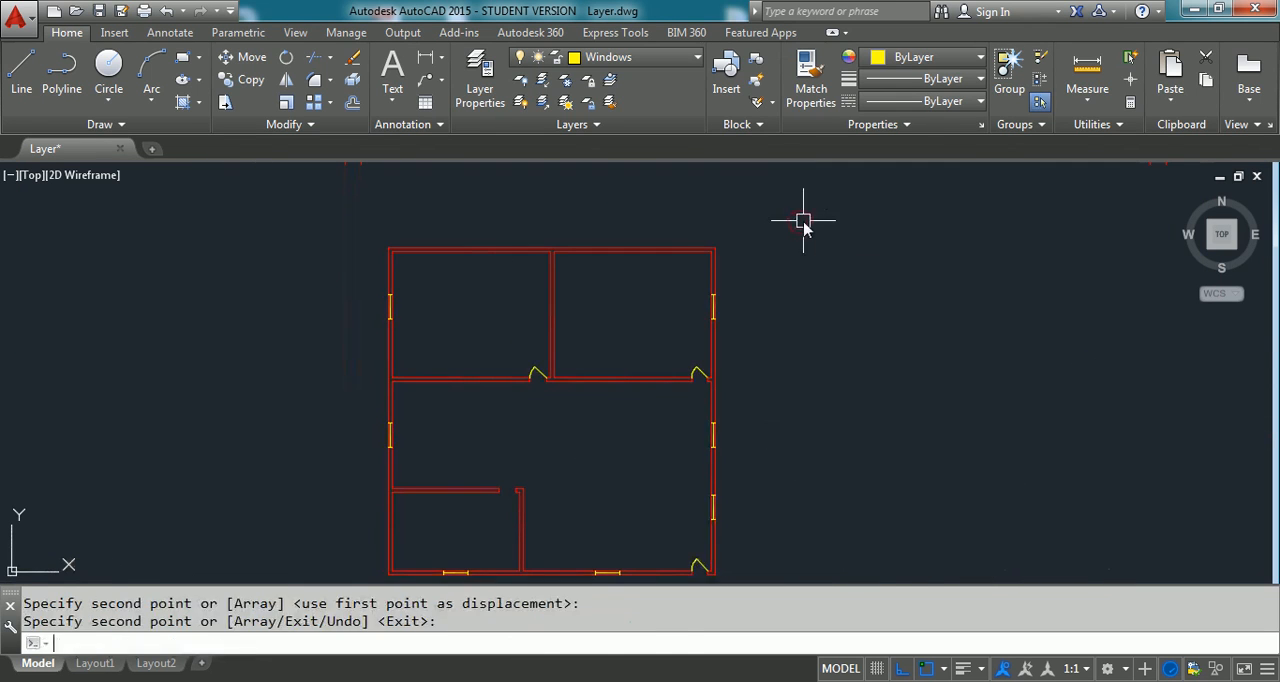
type("z")
key("Return")
type("e")
key("Return")
key("Return")
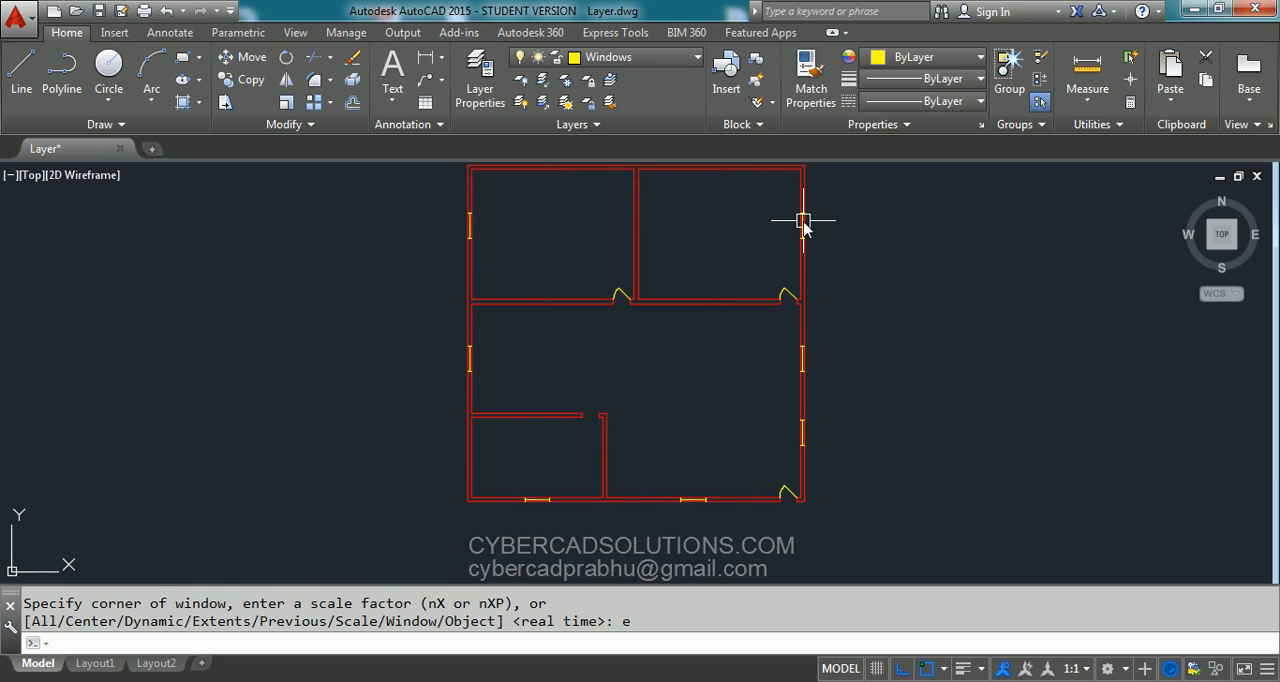
left_click(676, 57)
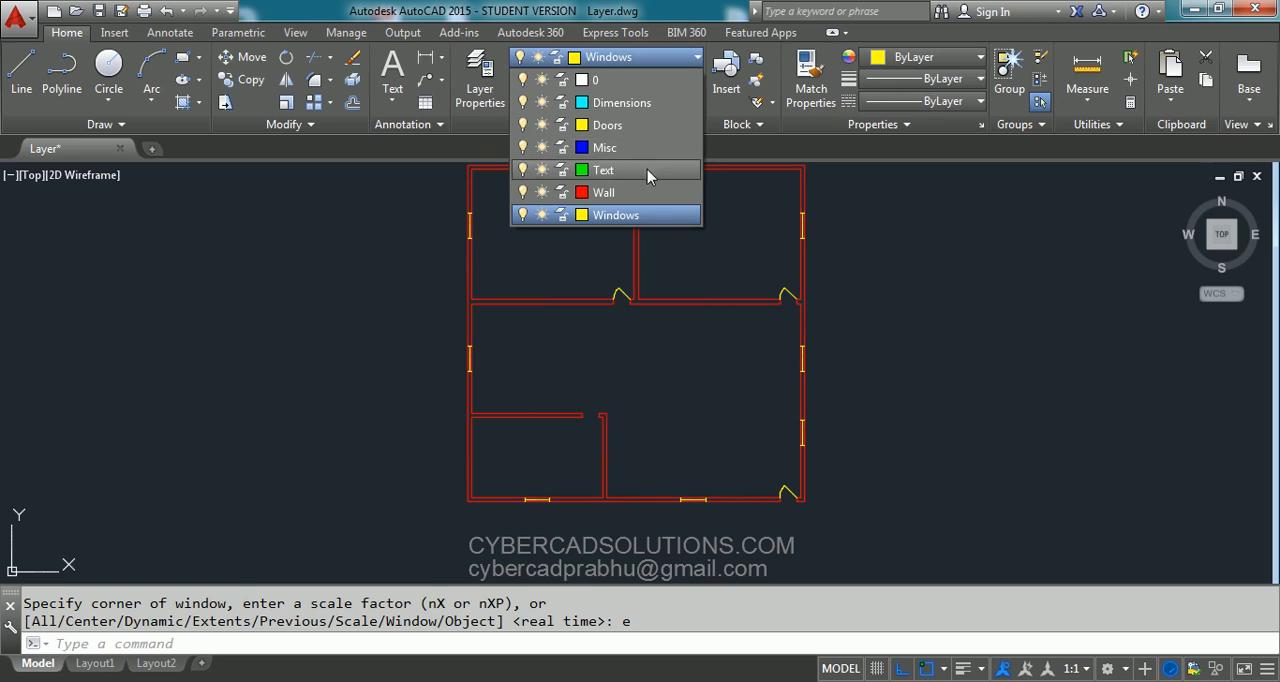
left_click(637, 102)
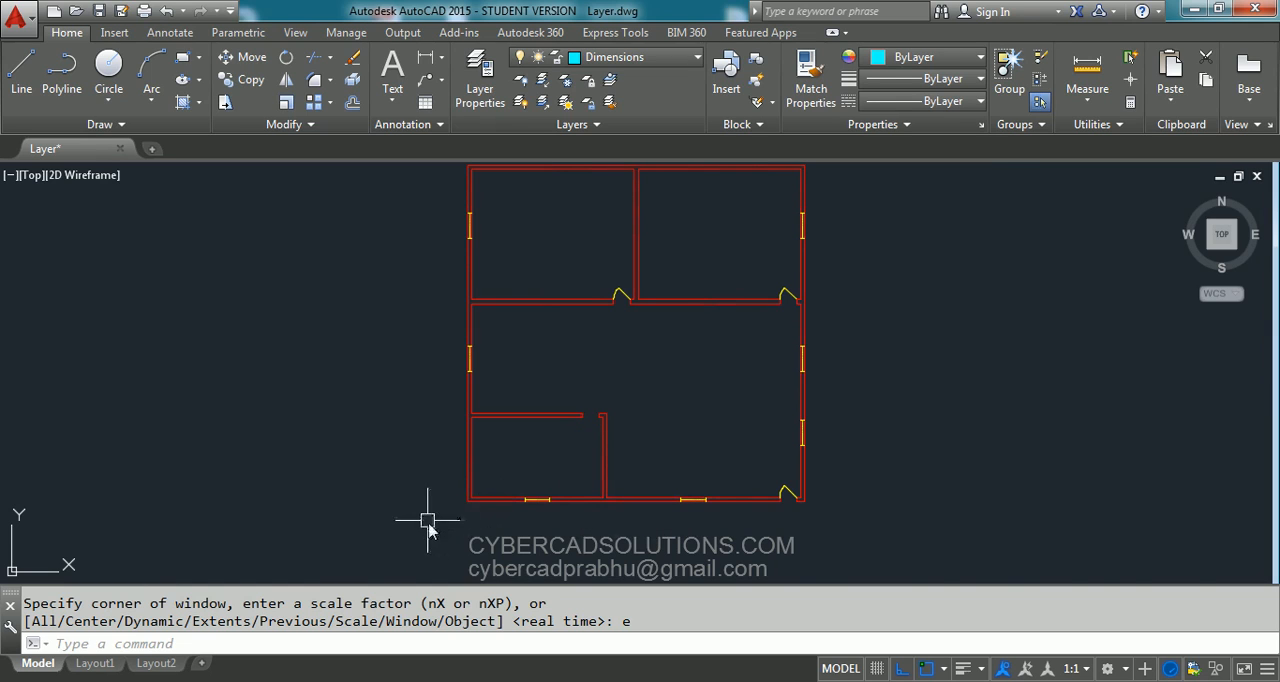
- Add a vertical dimension along the building's left side from the lower-left to the upper-left outer corner, placed just outside the wall
scroll(427, 520, "up", 4)
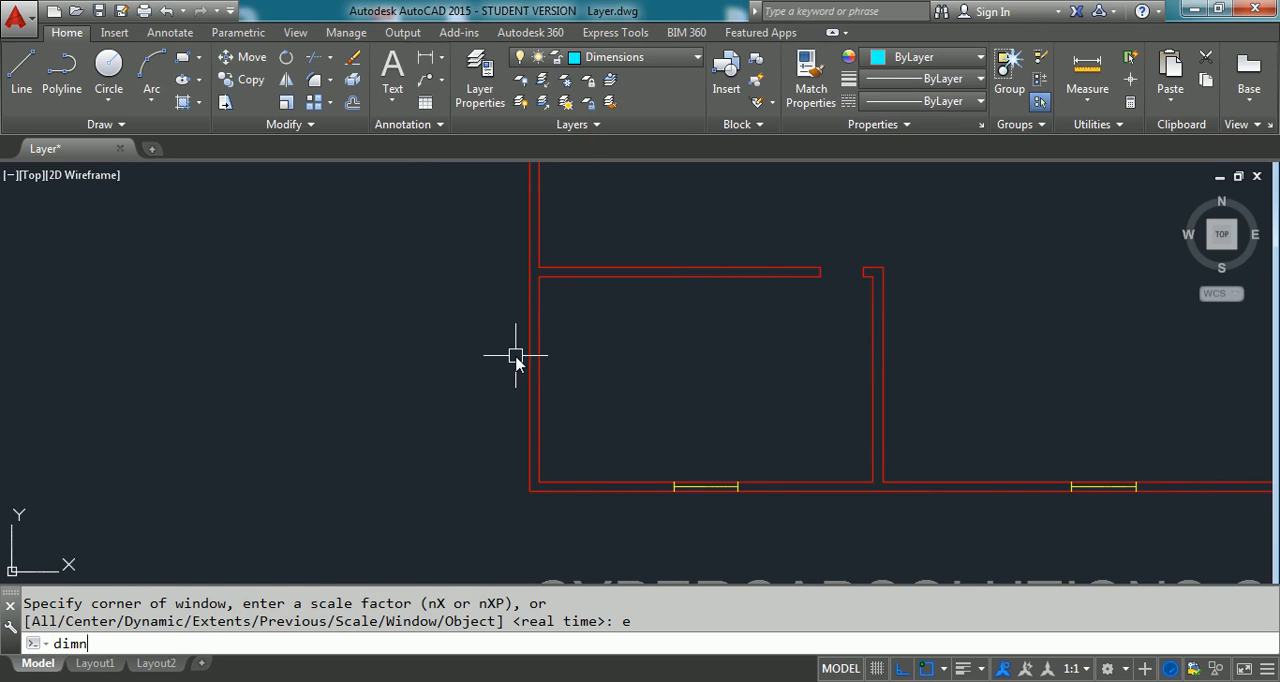
type("v")
key("BackSpace")
key("BackSpace")
key("BackSpace")
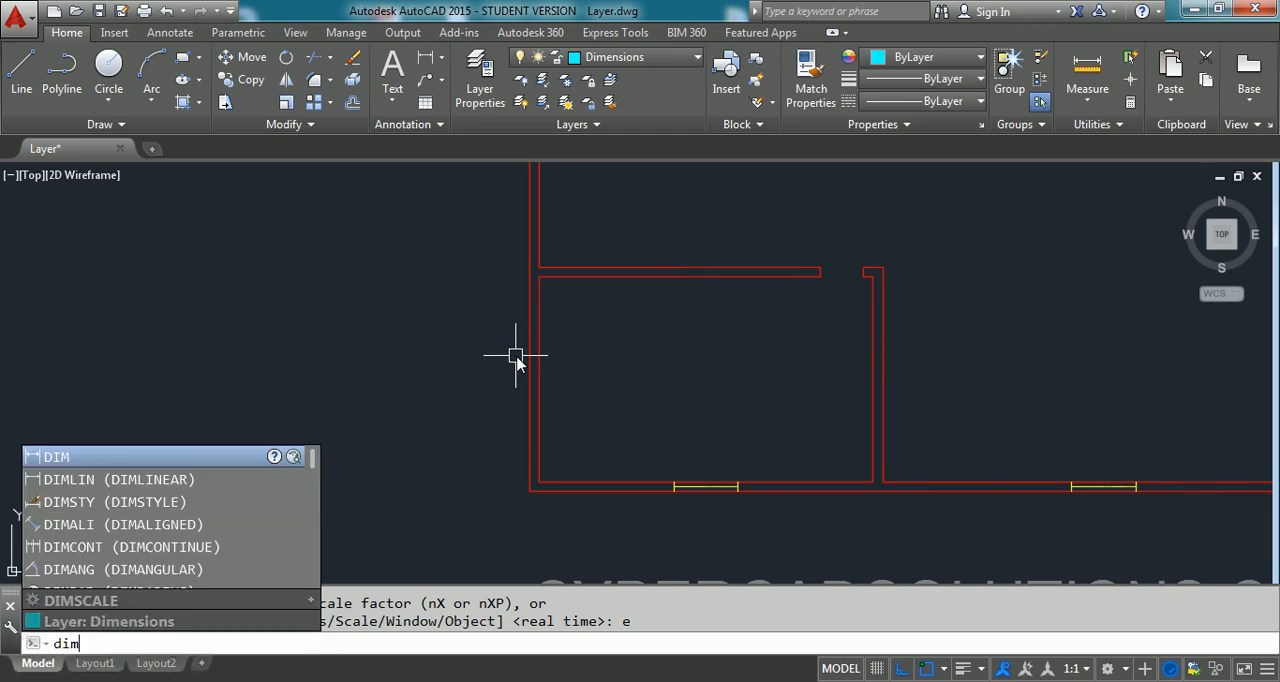
type("ver")
key("Return")
left_click(531, 491)
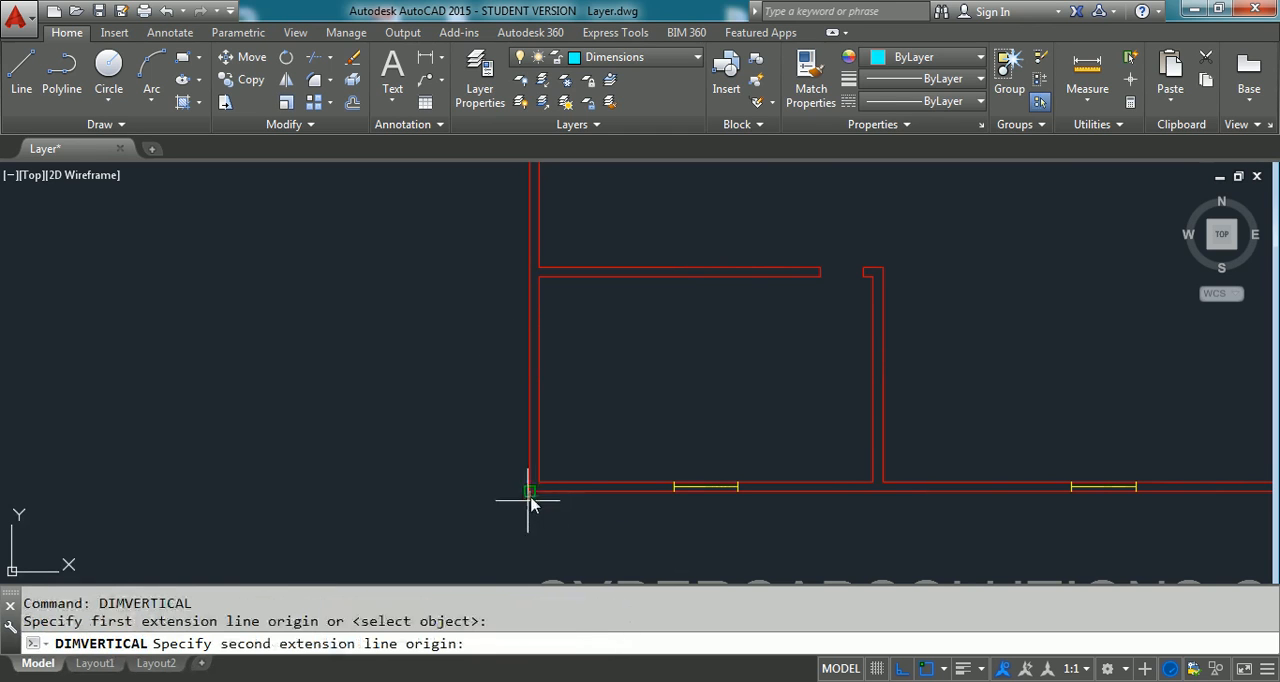
scroll(530, 497, "down", 3)
scroll(530, 184, "up", 5)
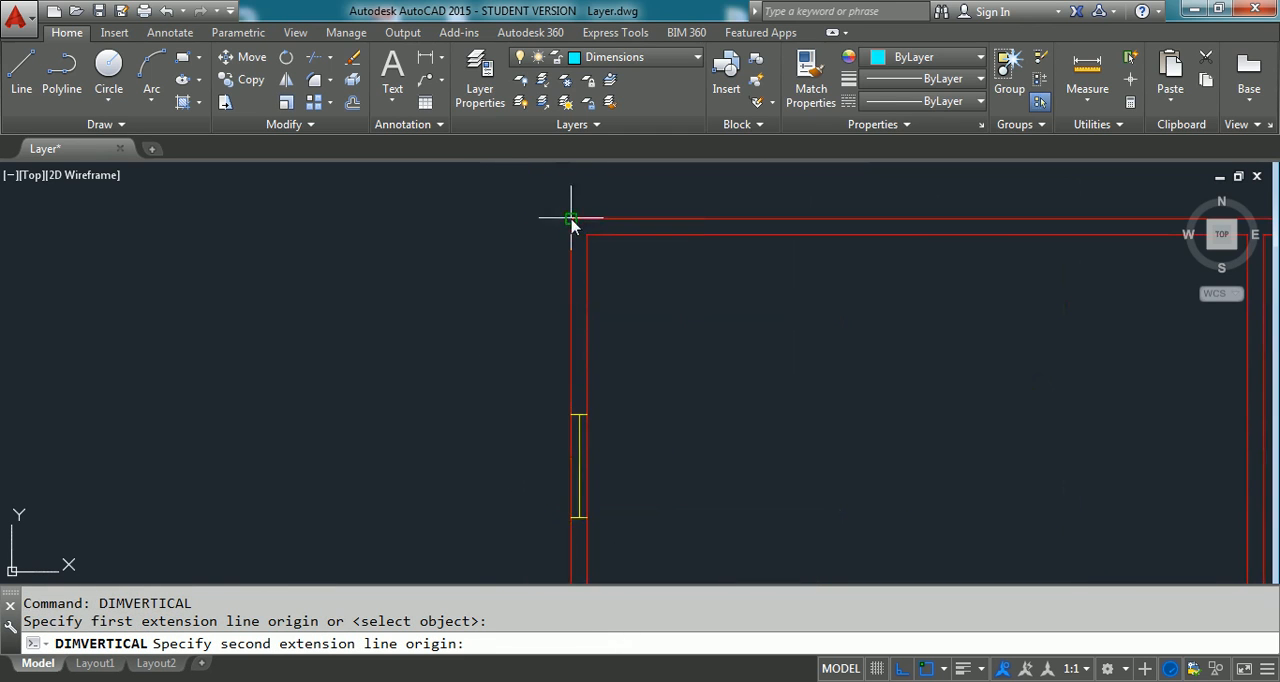
left_click(571, 219)
left_click(537, 234)
scroll(528, 364, "down", 6)
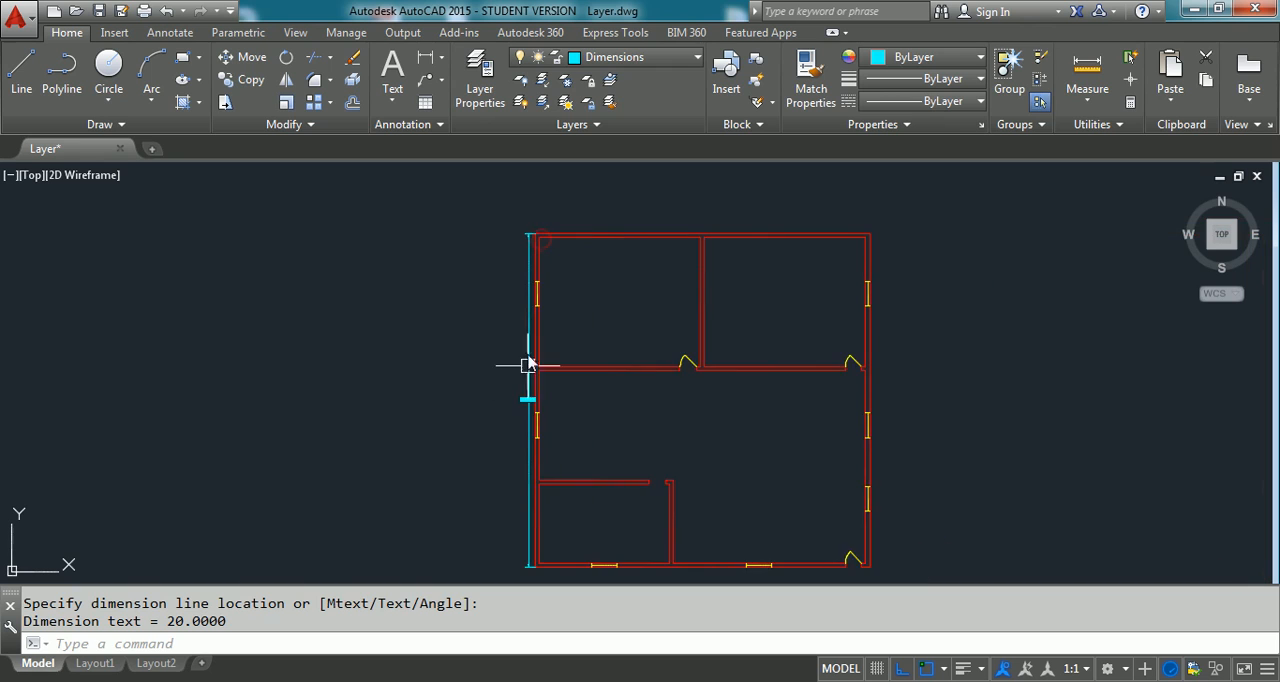
- Stretch the vertical overall dimension's line slightly farther out from the building's left wall and clear the selection
scroll(528, 364, "up", 4)
scroll(457, 363, "down", 3)
scroll(380, 350, "up", 5)
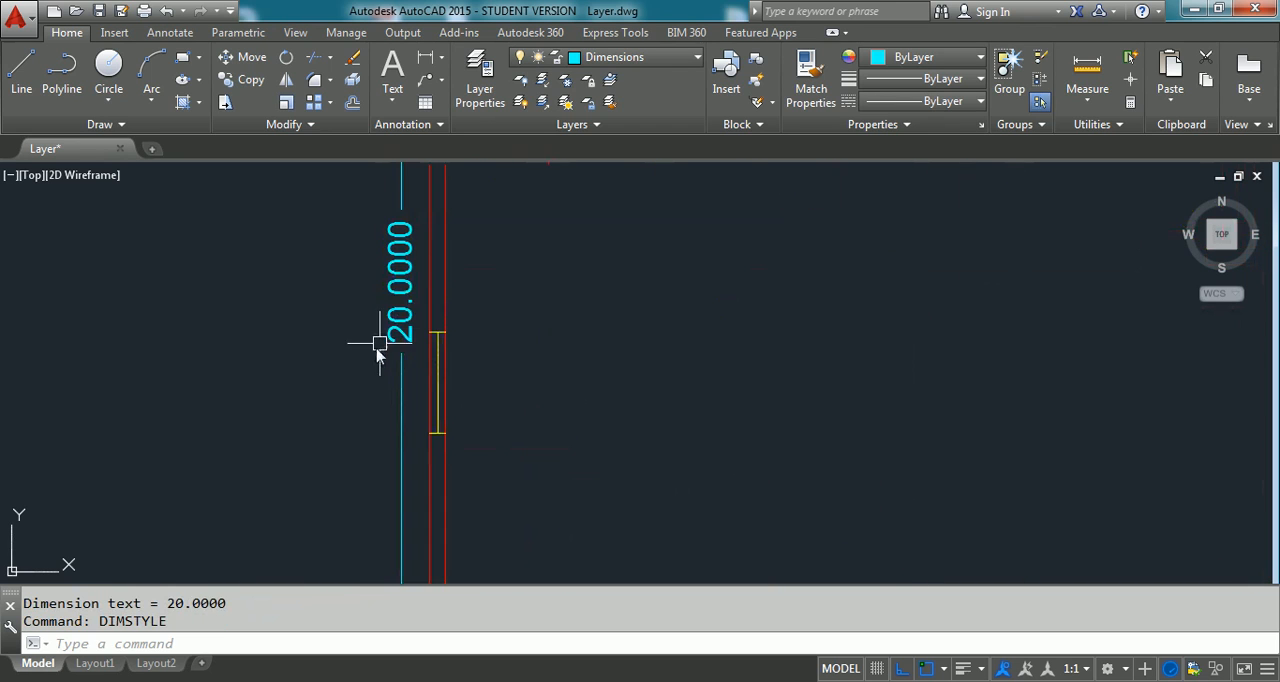
scroll(366, 357, "down", 1)
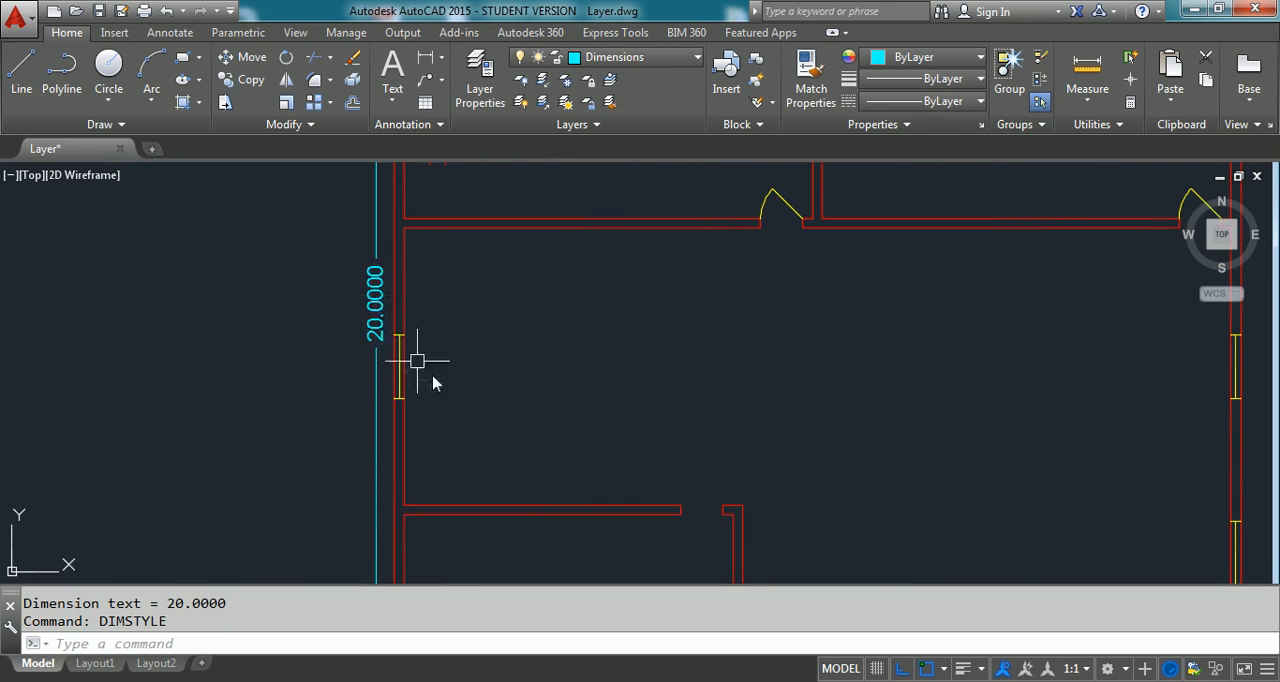
scroll(363, 323, "down", 2)
scroll(423, 294, "up", 2)
scroll(429, 283, "down", 2)
scroll(376, 458, "up", 3)
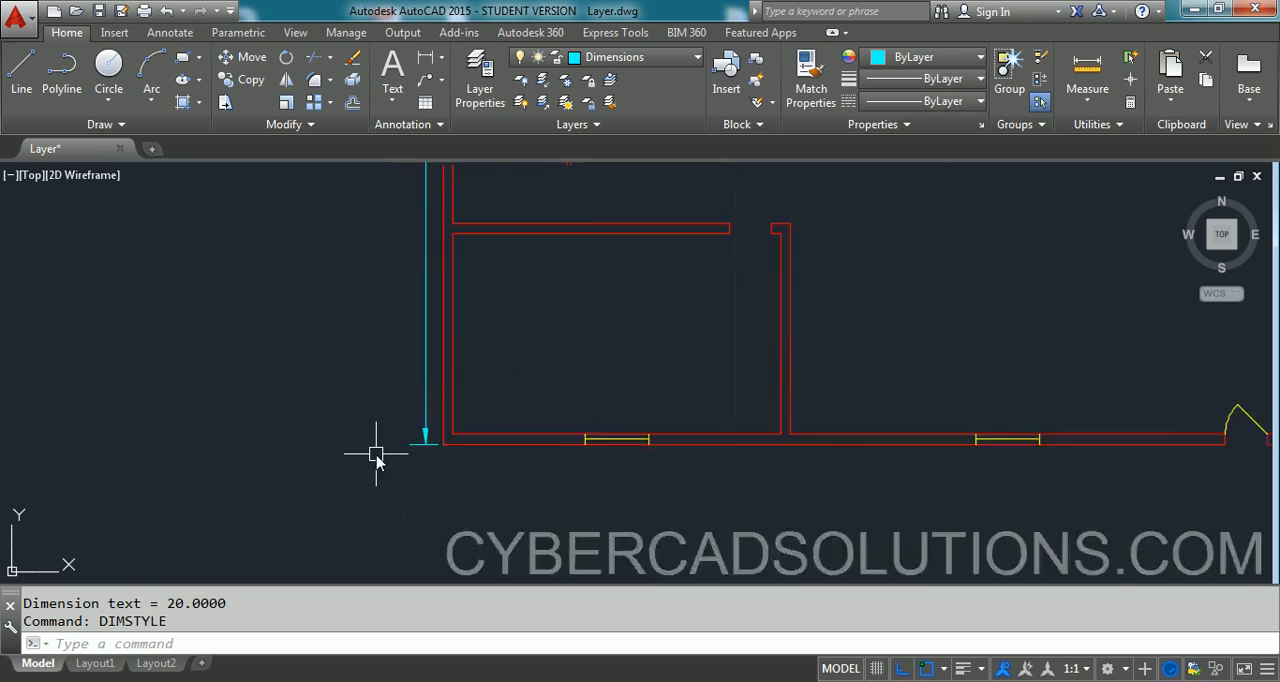
scroll(376, 458, "up", 4)
left_click(494, 422)
left_click(495, 431)
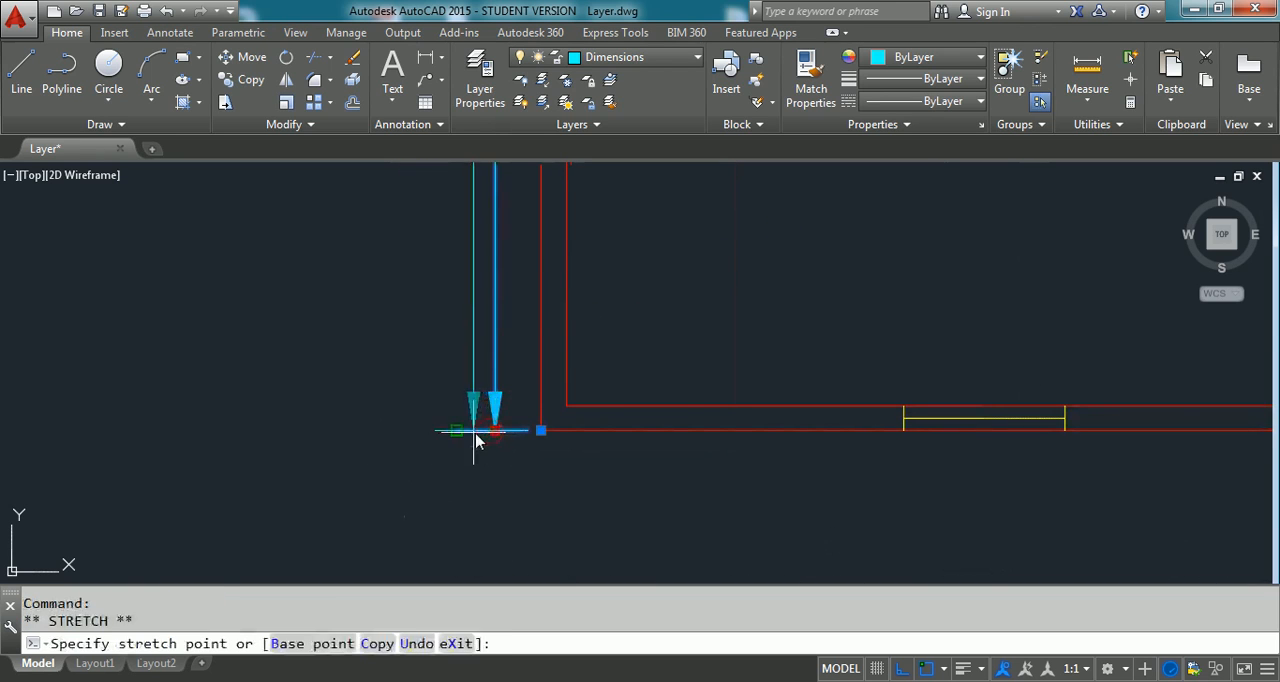
scroll(480, 450, "down", 3)
key("Escape")
scroll(457, 323, "down", 2)
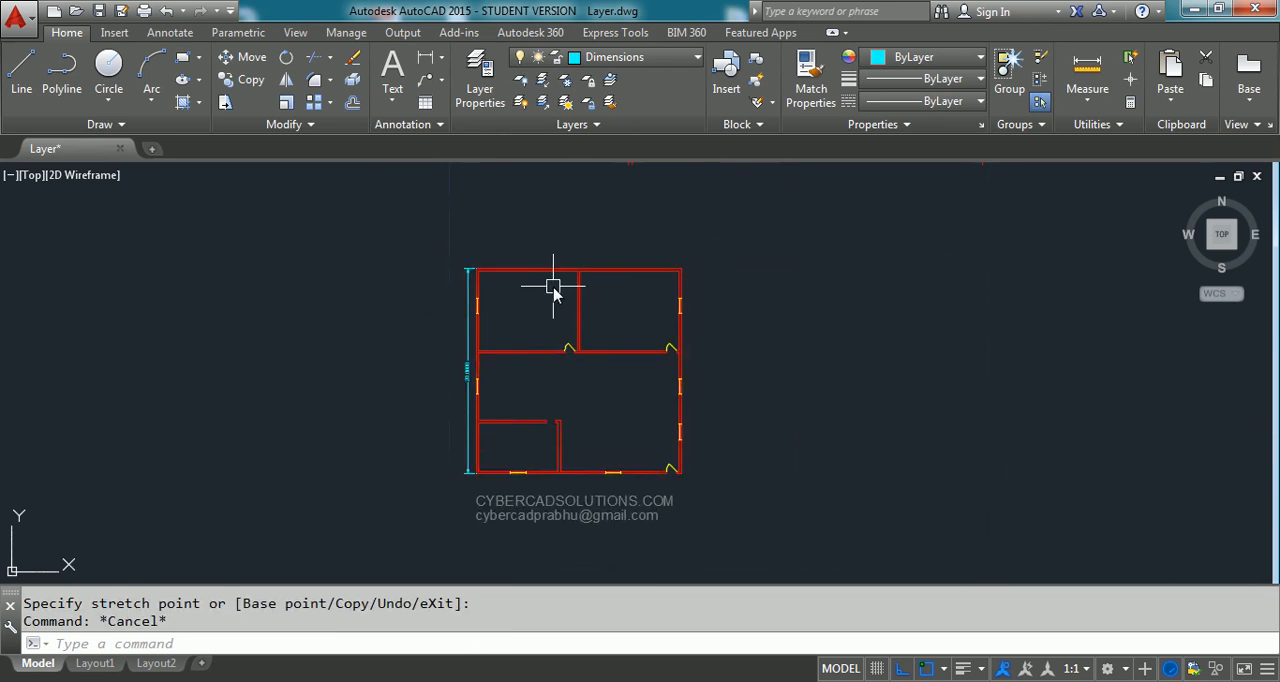
- Add a horizontal dimension across the building's upper side between its outer corners, placed just above the wall
scroll(553, 314, "up", 2)
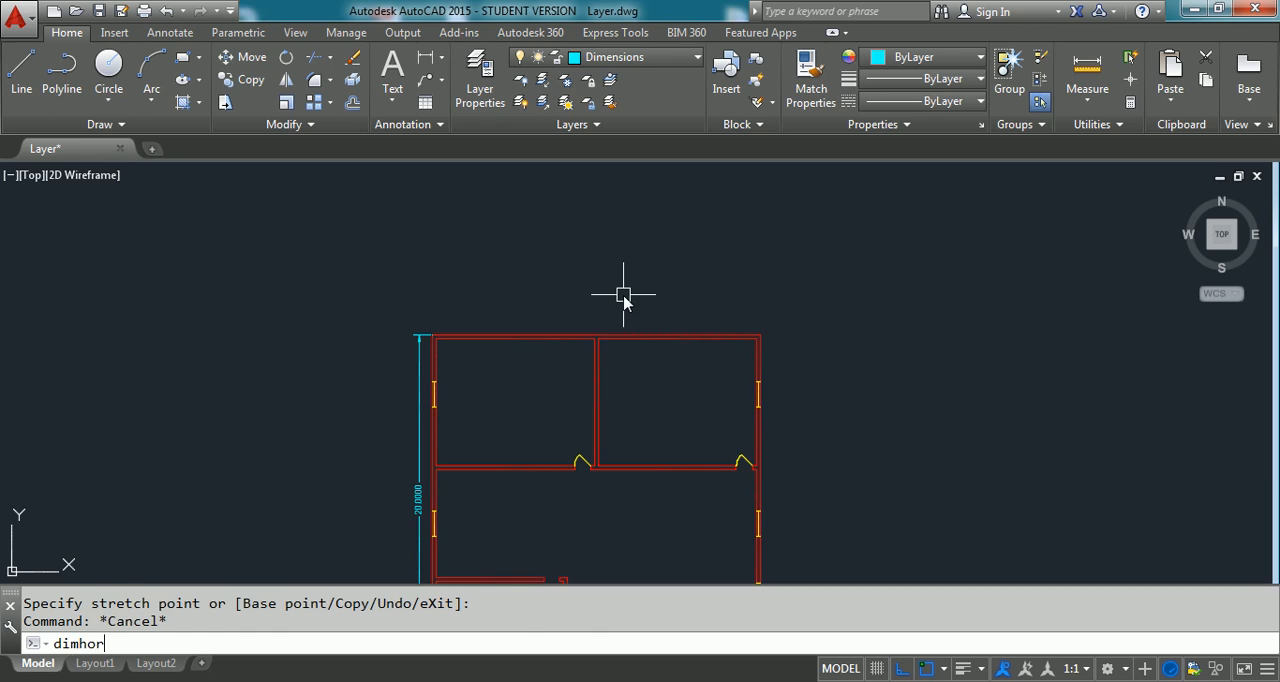
type("dimhor")
key("Return")
scroll(594, 375, "up", 2)
left_click(385, 312)
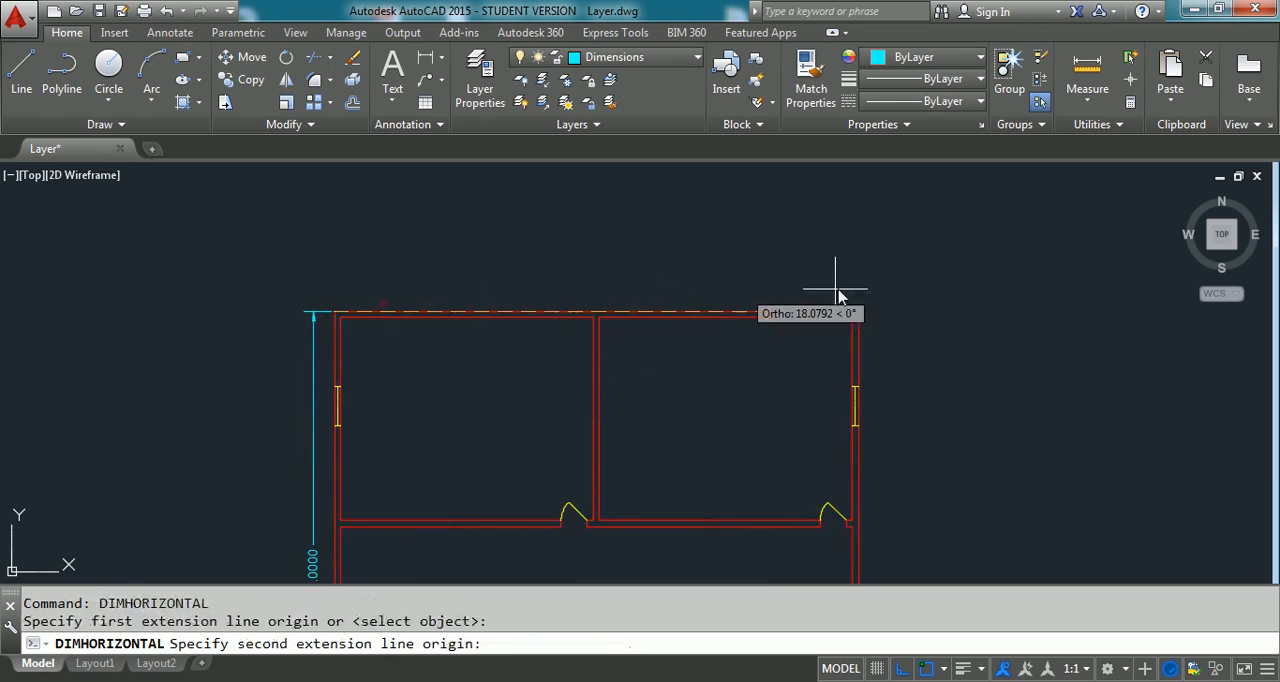
left_click(846, 314)
left_click(840, 303)
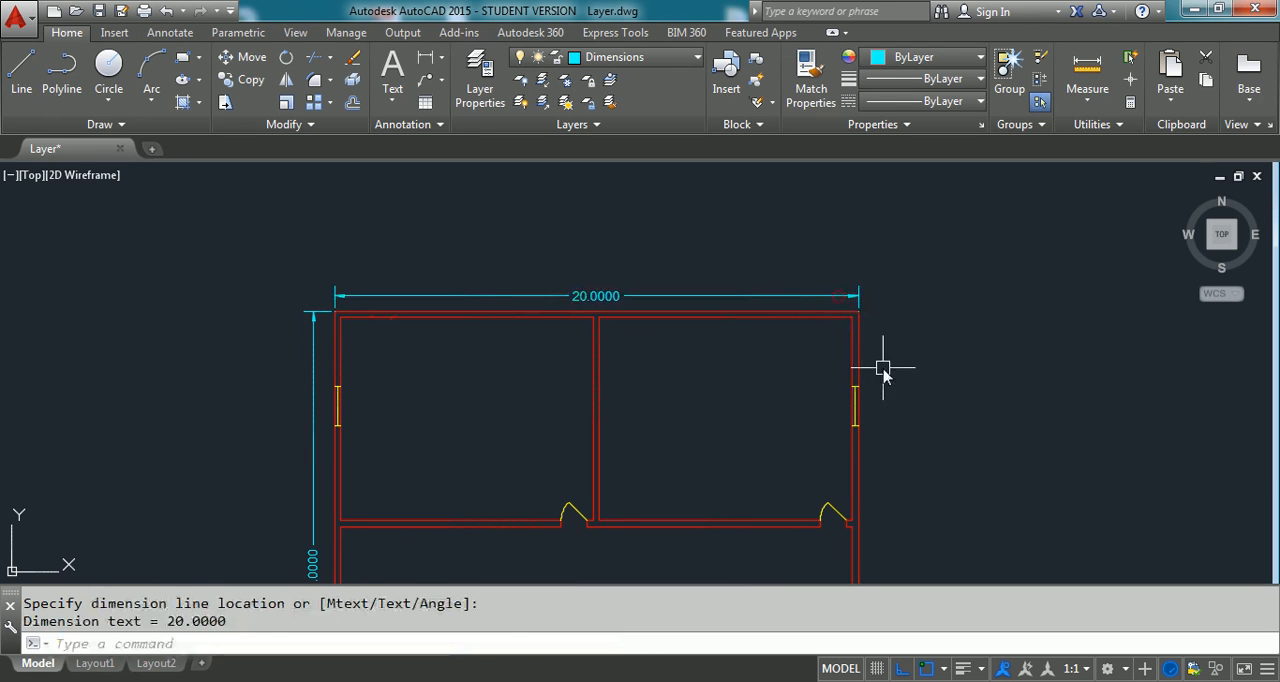
scroll(614, 274, "down", 3)
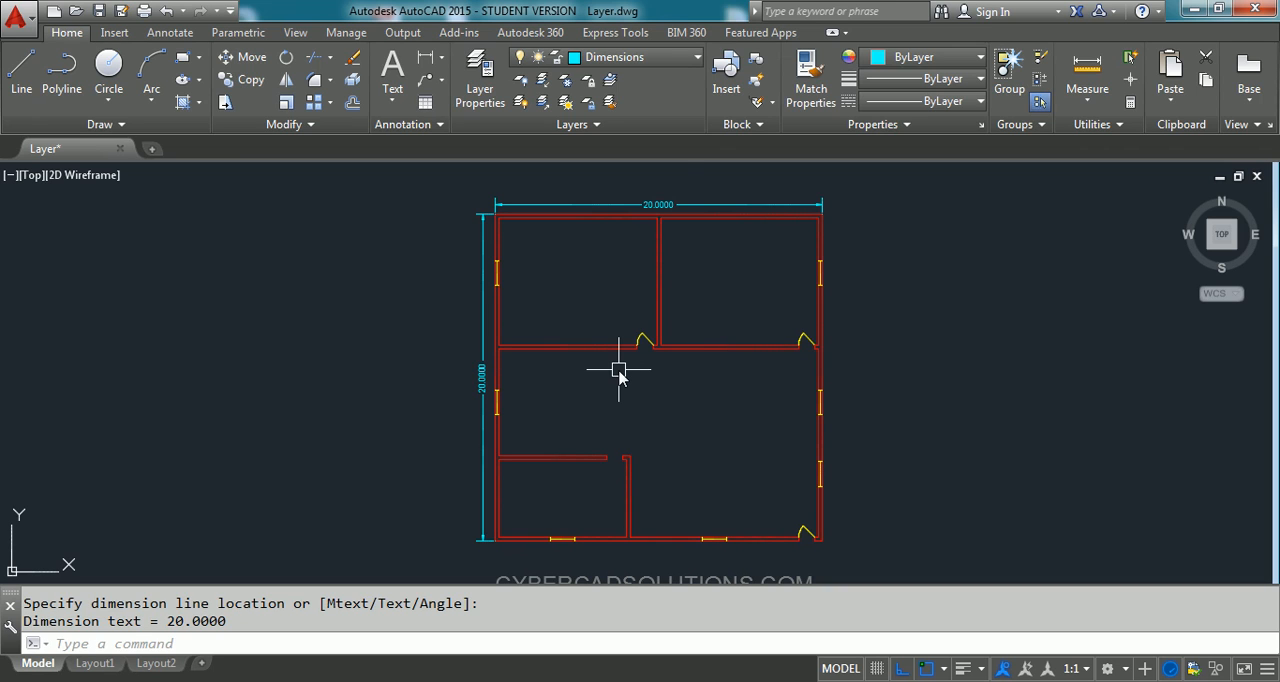
scroll(684, 173, "up", 2)
left_click(655, 254)
key("Escape")
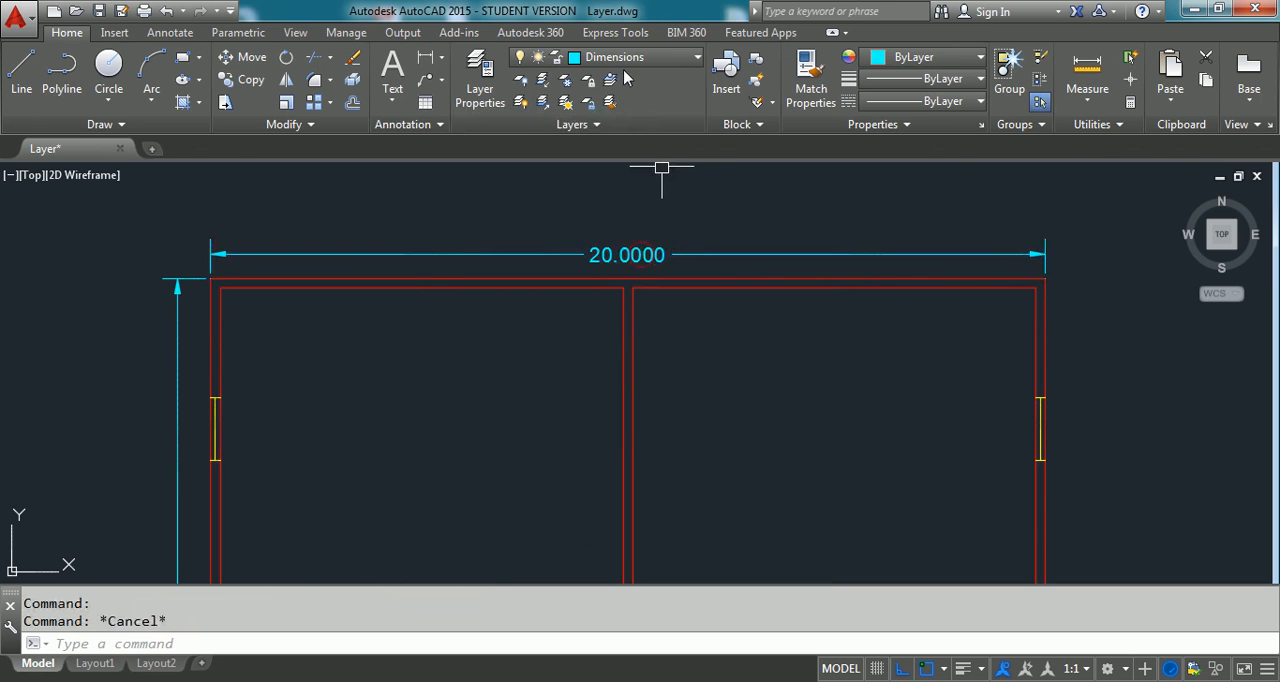
scroll(511, 184, "down", 1)
scroll(505, 215, "down", 3)
scroll(623, 288, "up", 2)
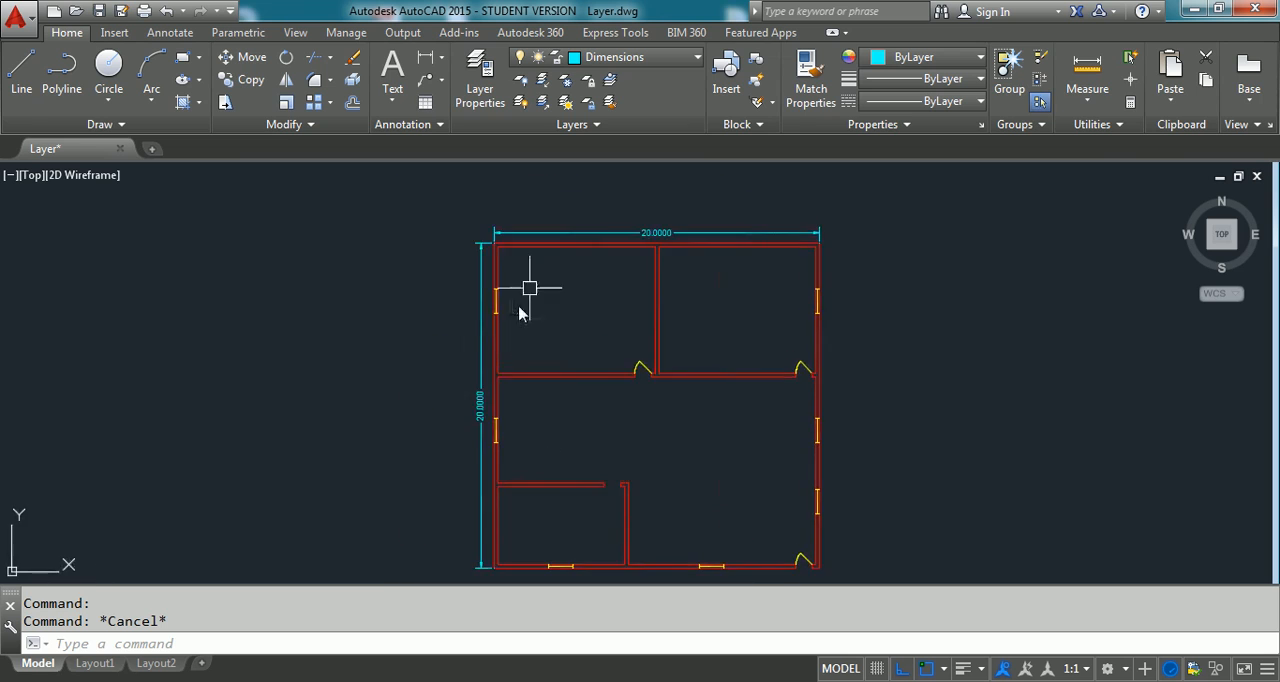
- Make Text the current layer
scroll(645, 300, "up", 2)
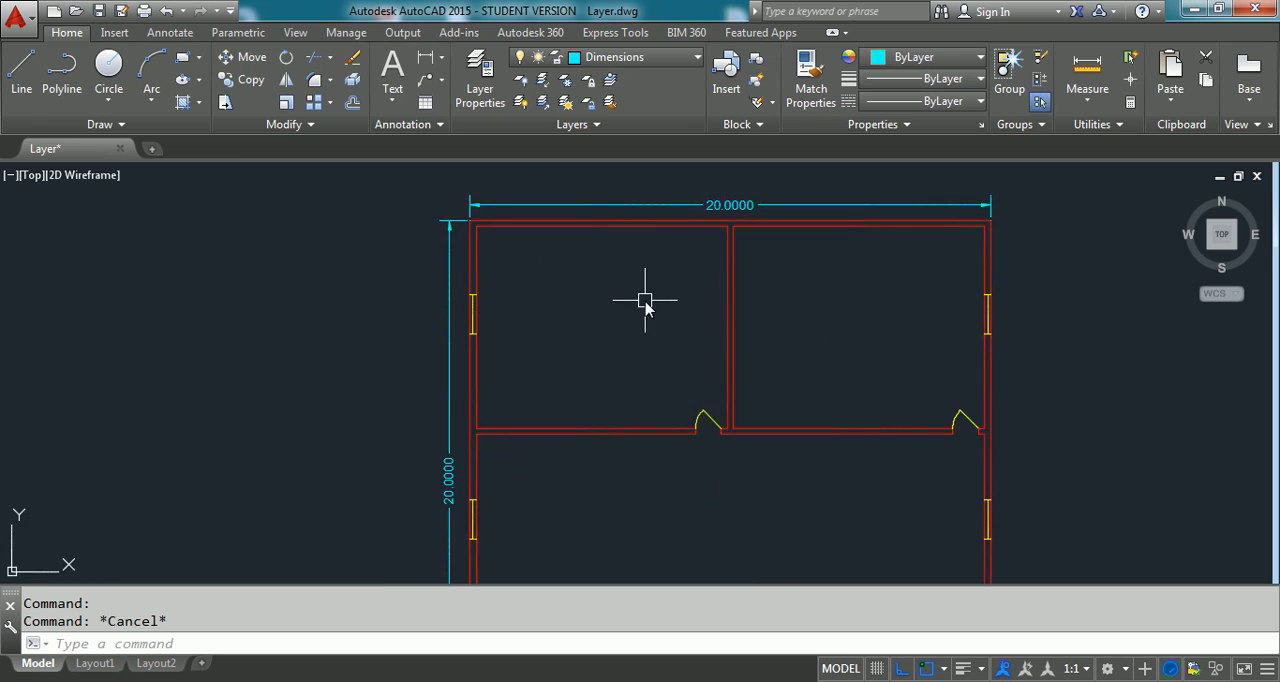
left_click(676, 60)
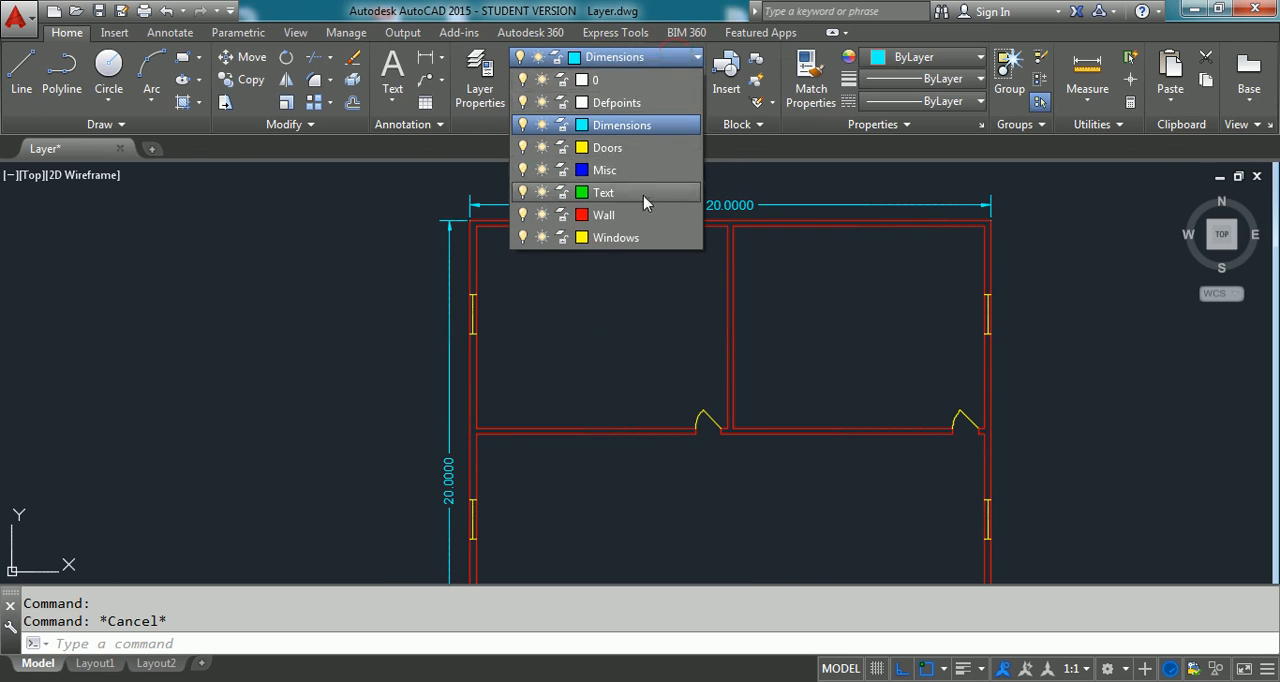
left_click(643, 195)
middle_click_drag(777, 349, 713, 361)
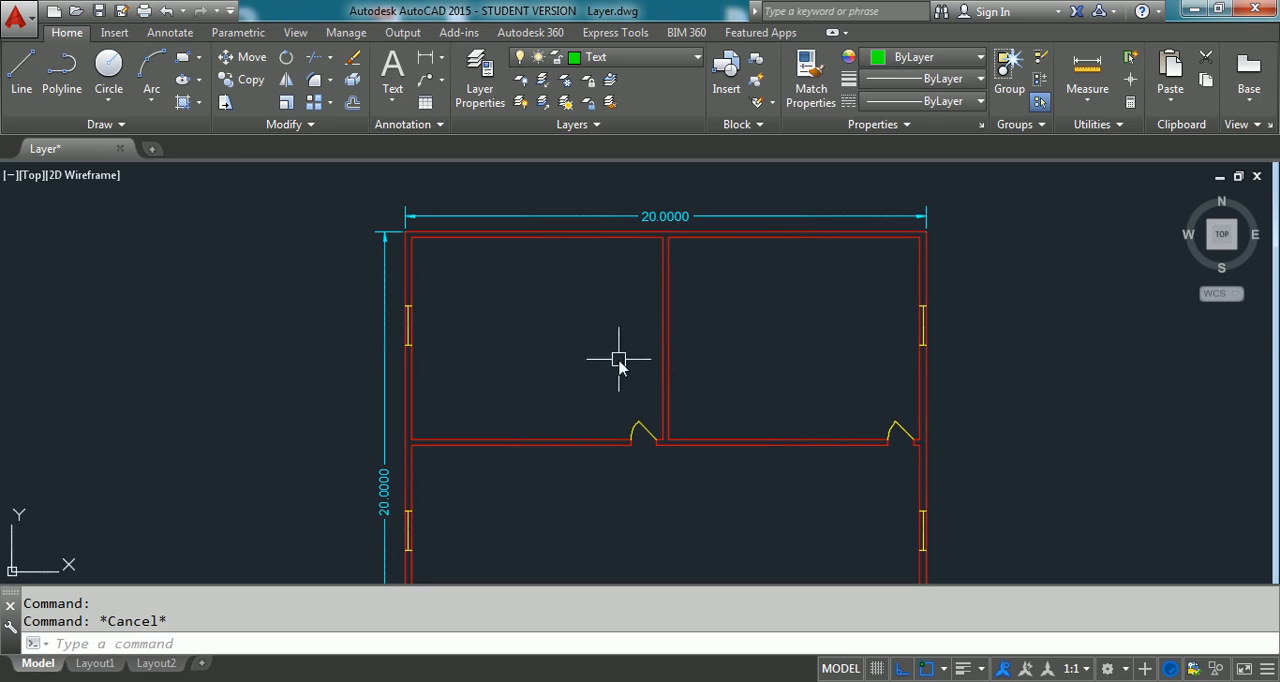
- Add single-line text "bed room" in the upper-left room, with a height picked in the drawing and the default rotation of 0
scroll(477, 362, "up", 3)
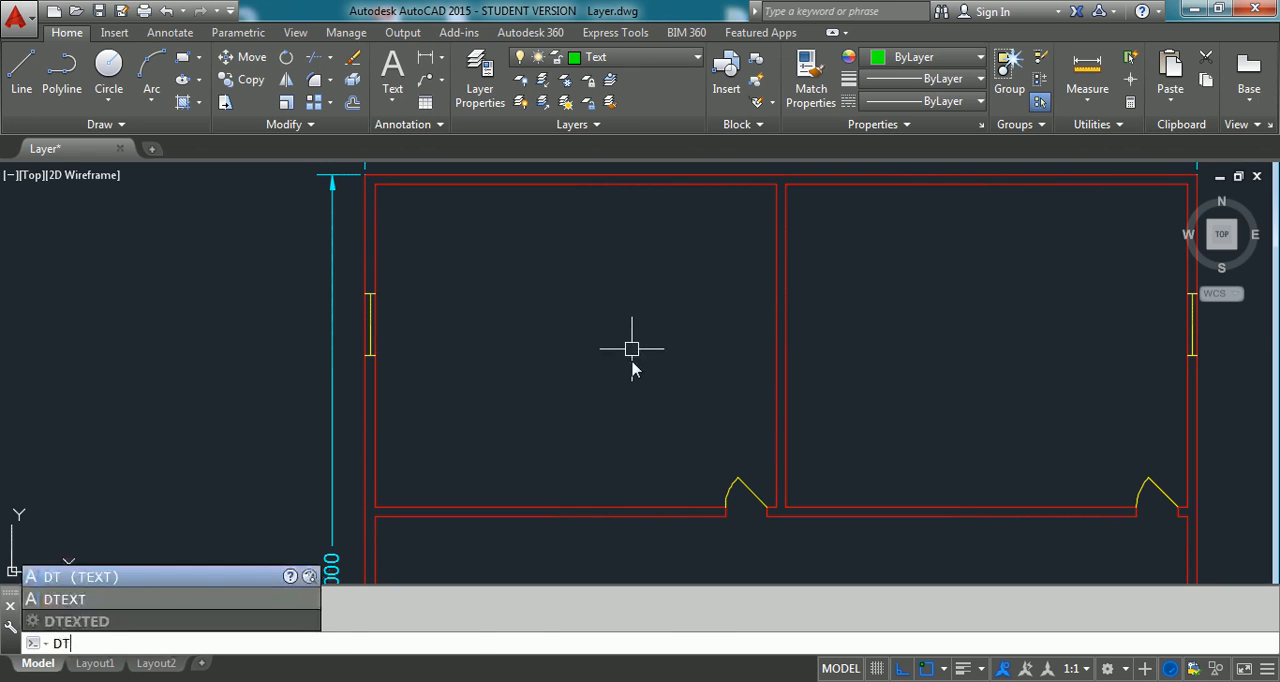
key("Return")
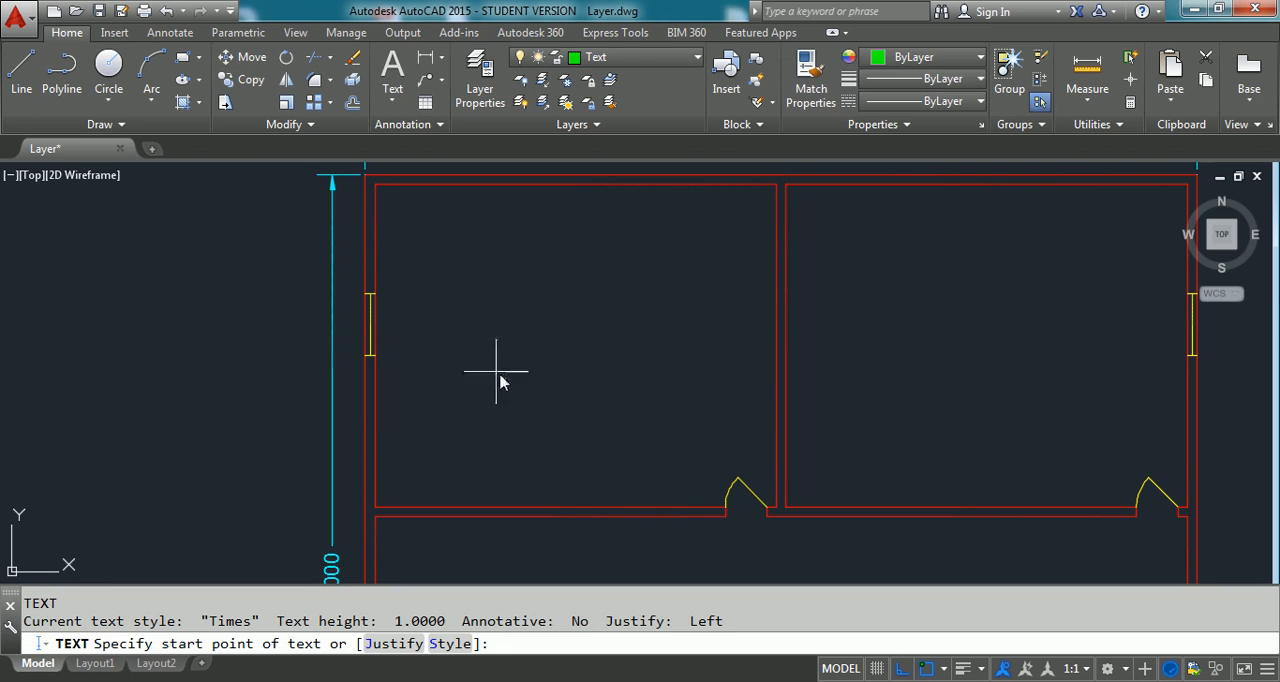
left_click(480, 323)
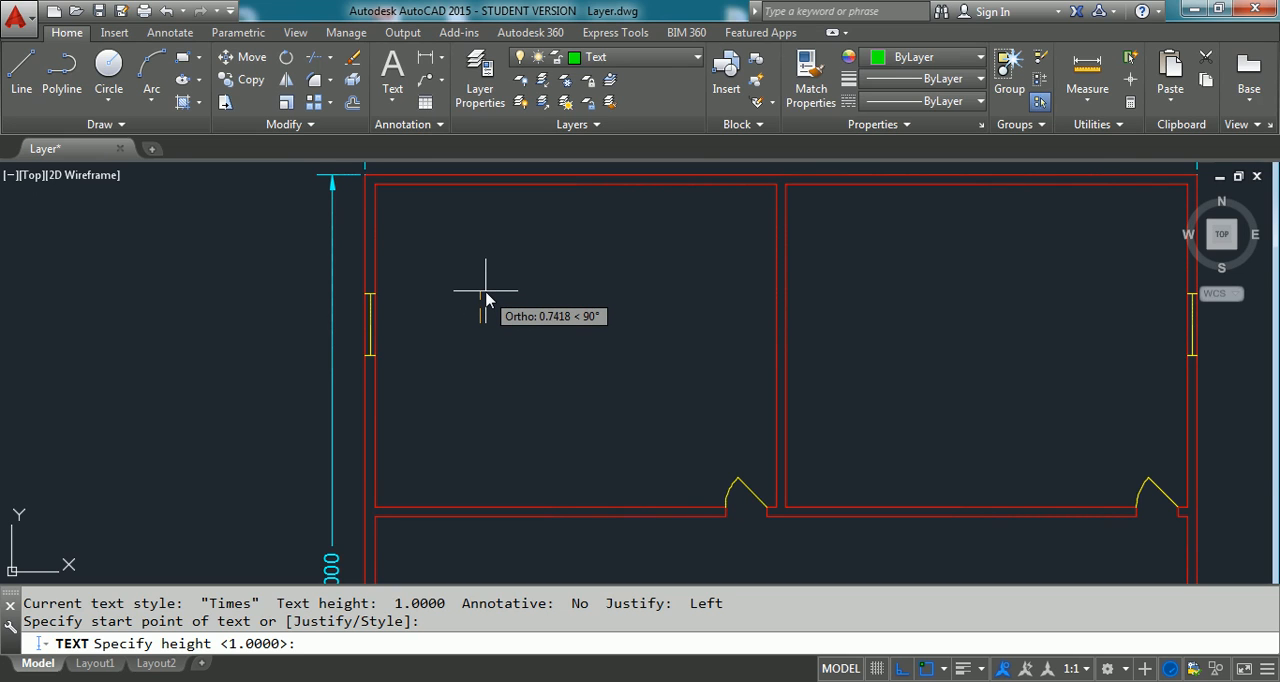
left_click(542, 262)
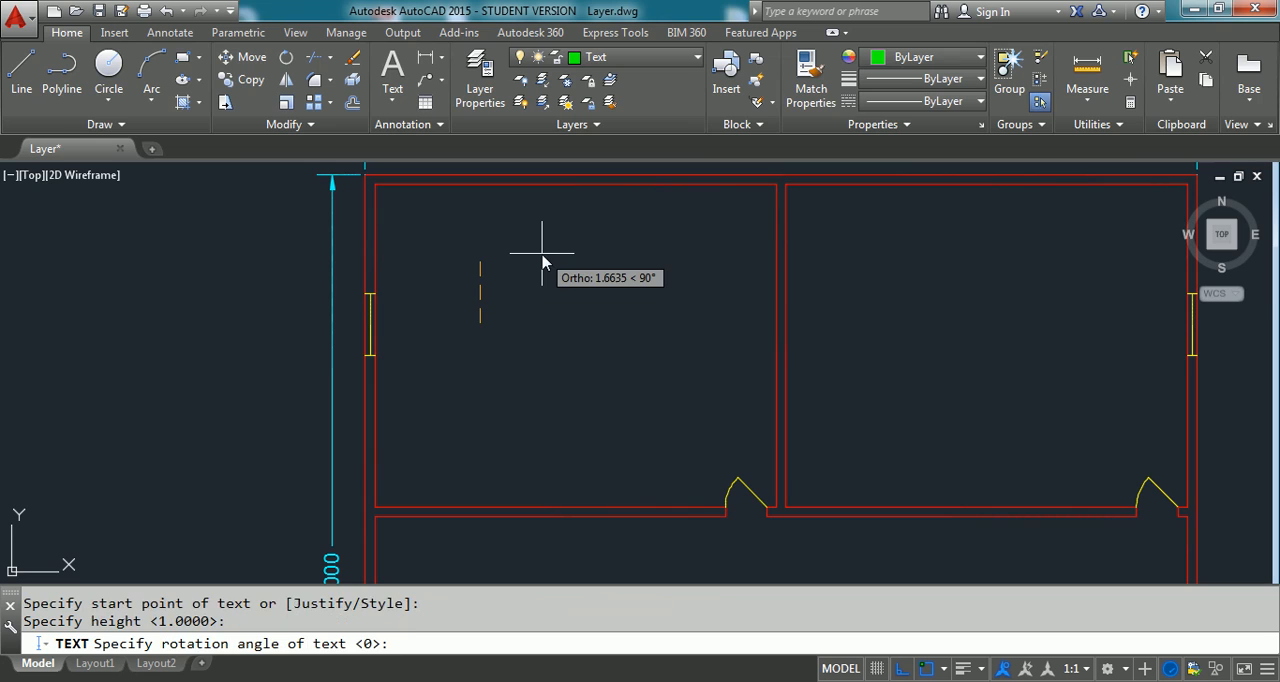
key("Return")
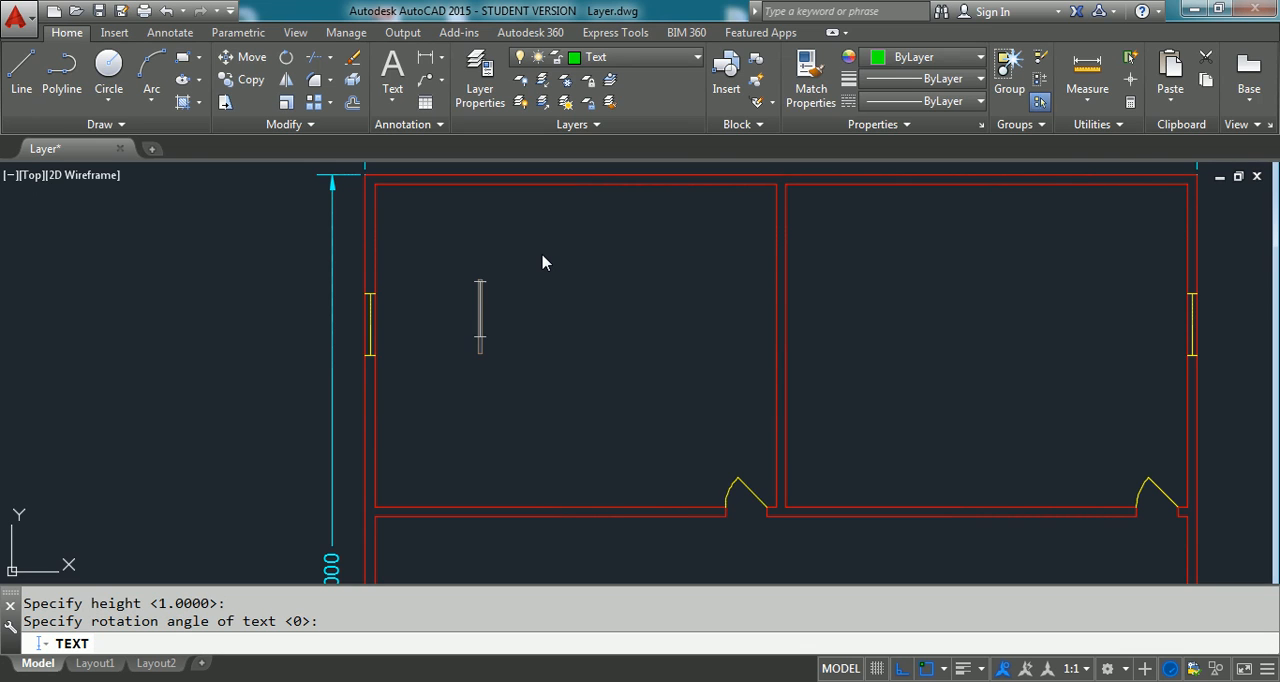
type("bed room")
key("Return")
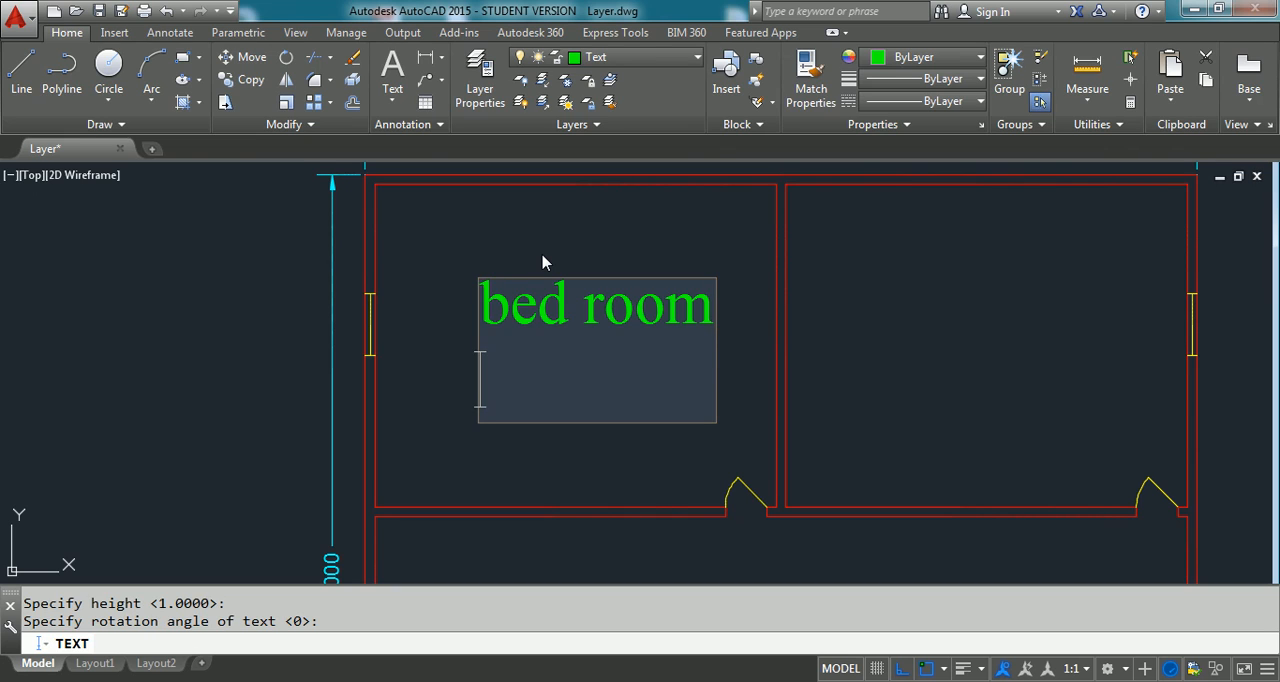
key("BackSpace")
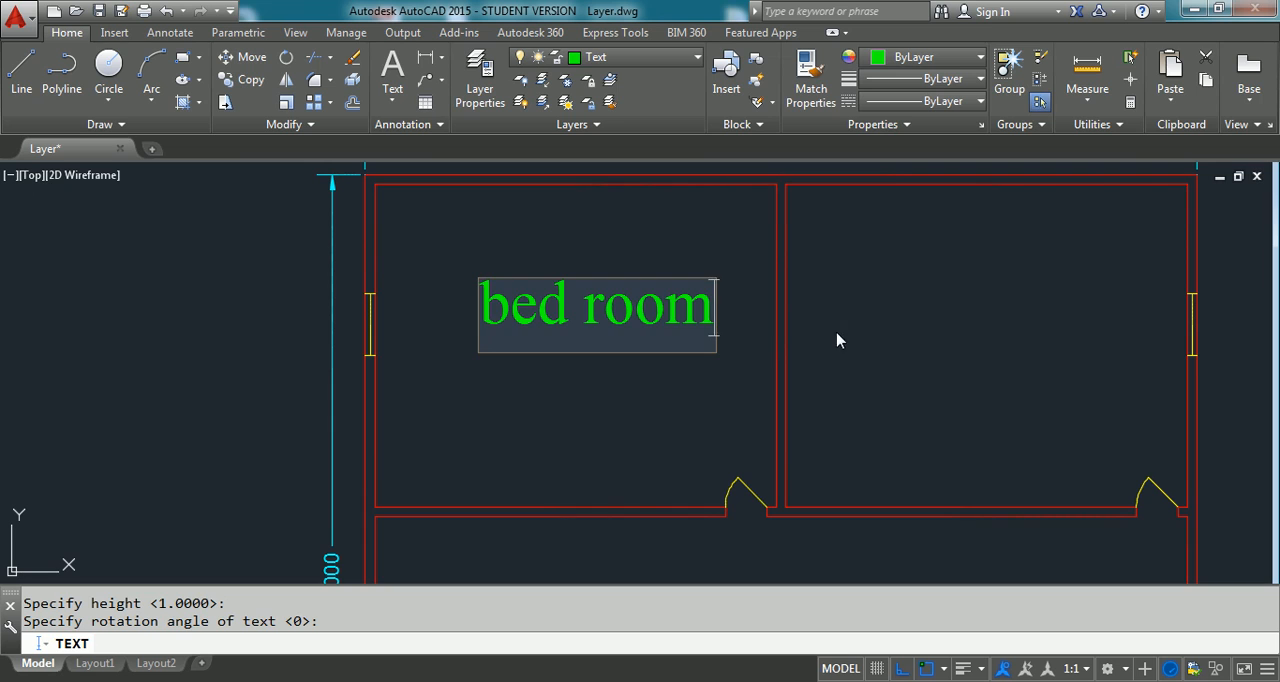
- Label the upper-right room "bed room" and the open area above the small lower-left room "dining" in the same text command
left_click(861, 341)
type("bed room")
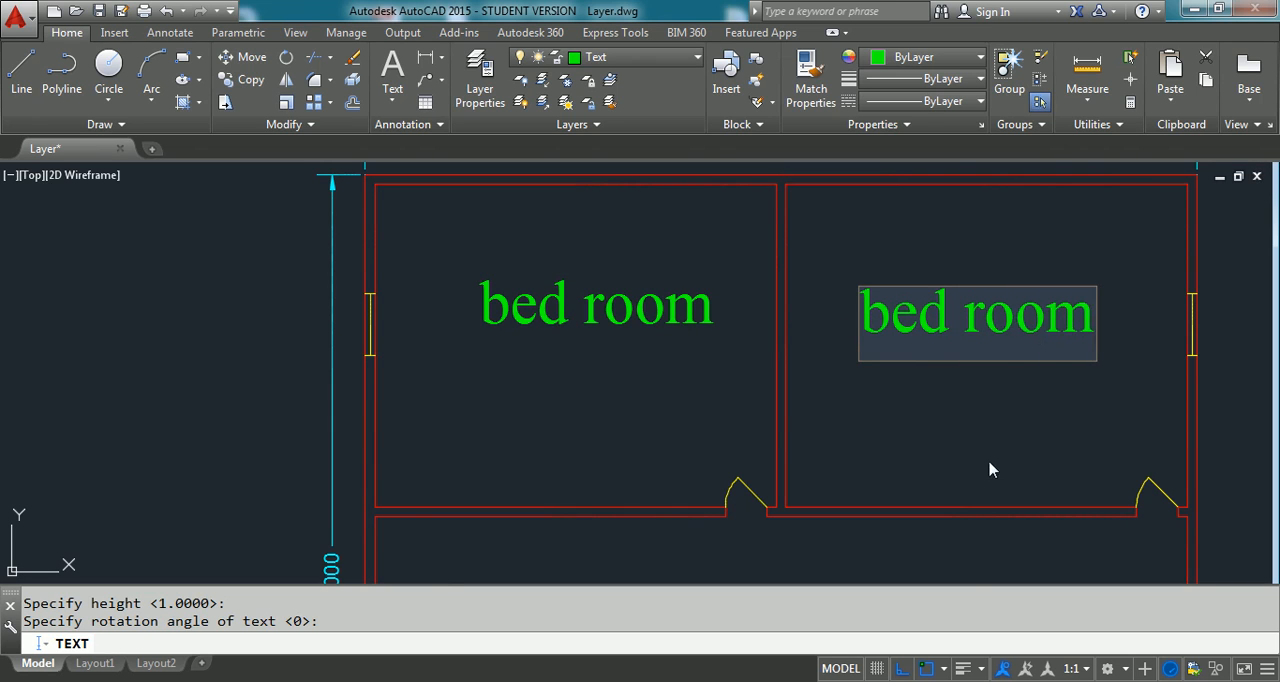
scroll(586, 336, "down", 2)
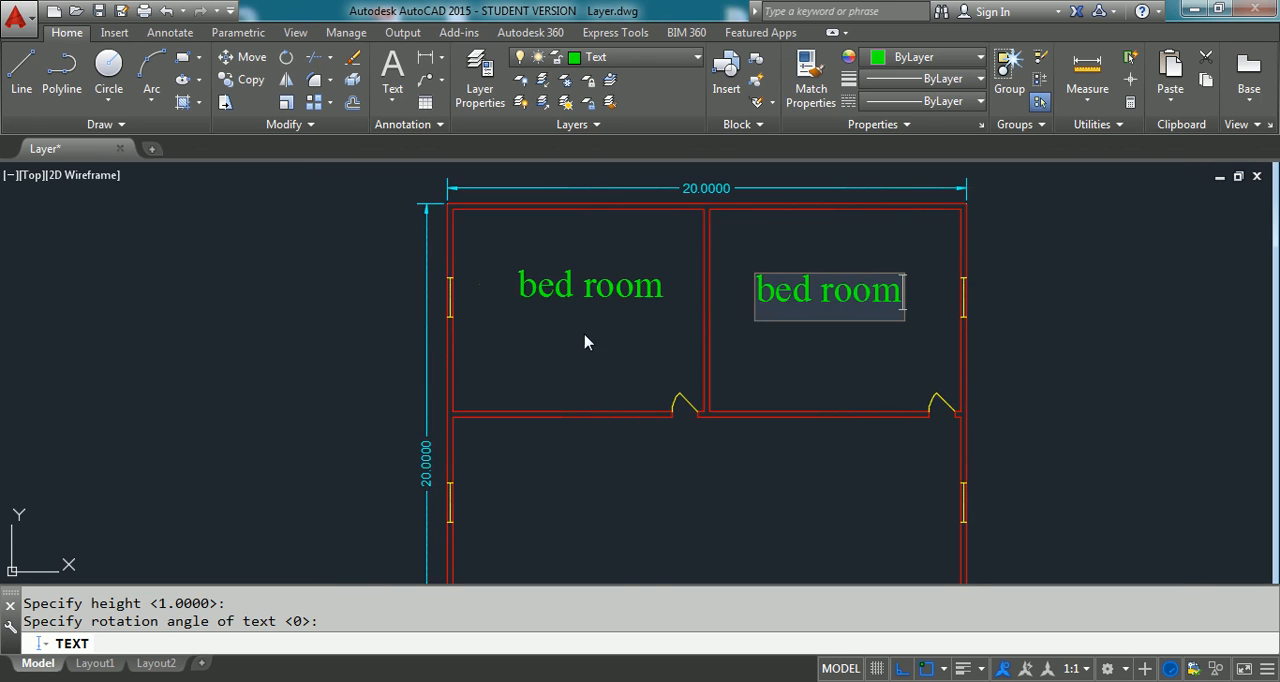
middle_click_drag(630, 470, 639, 343)
left_click(511, 403)
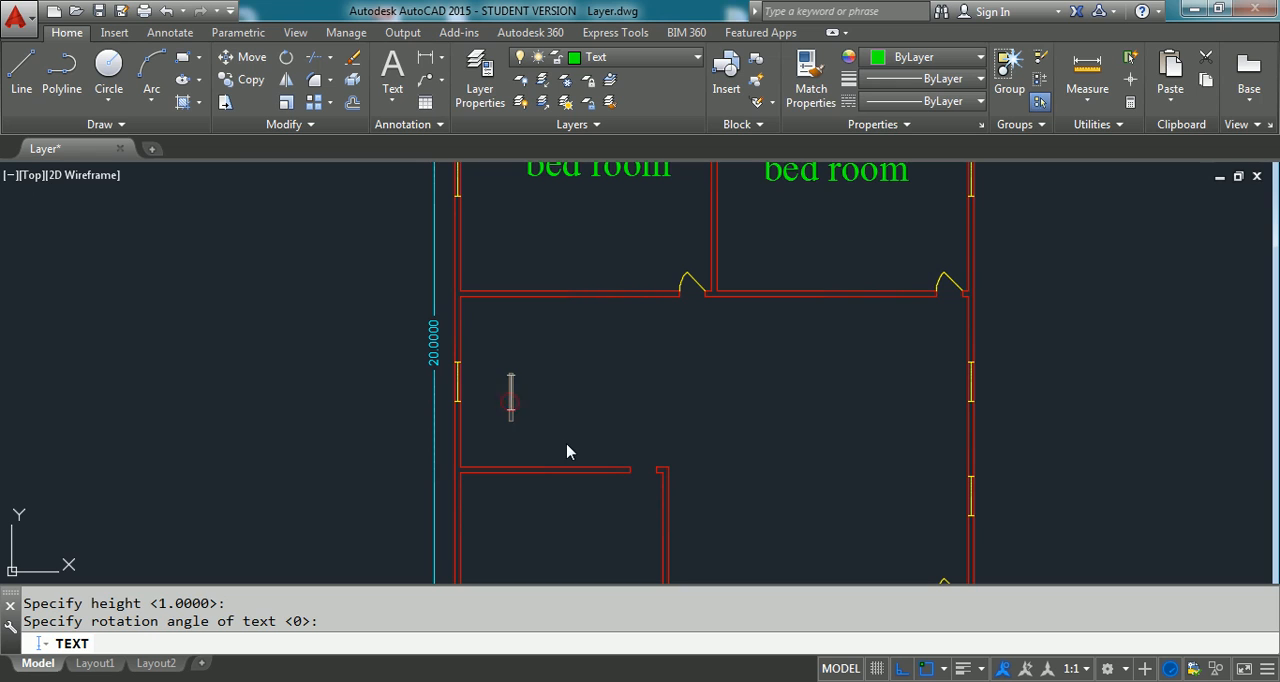
type("dining")
- Label the large lower-right area "hall" and the small lower-left room "kitchen", finishing the text command
middle_click_drag(691, 501, 699, 385)
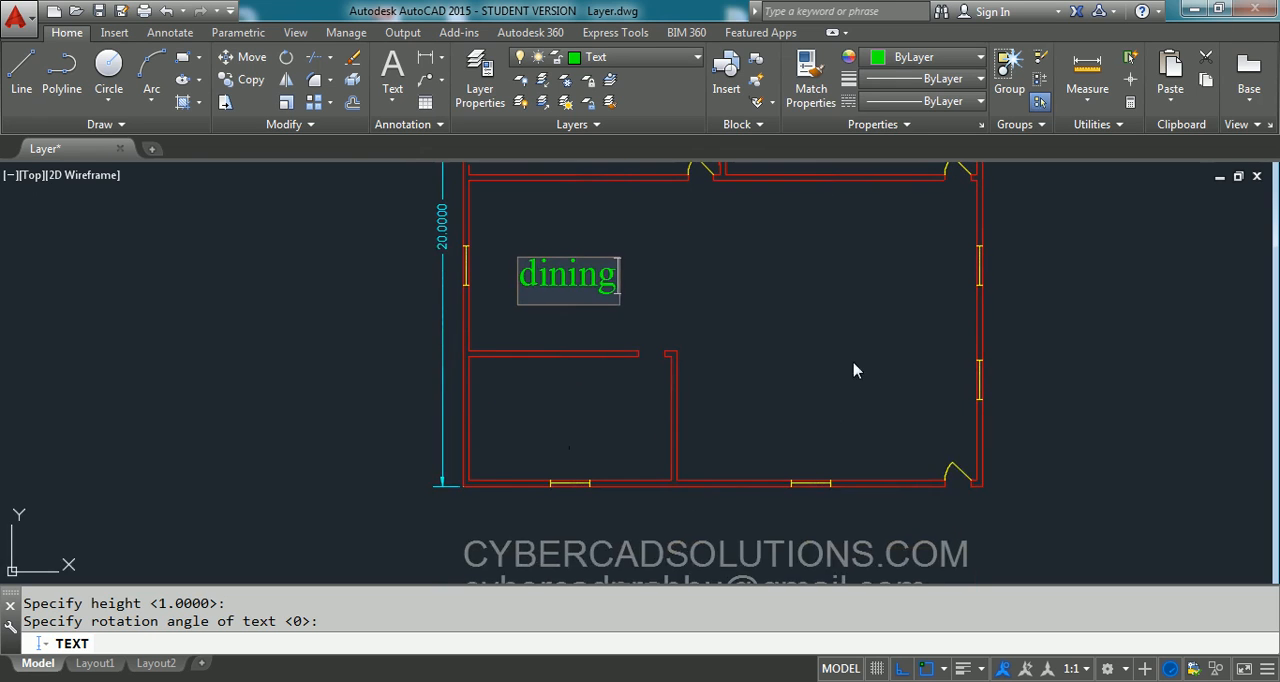
left_click(792, 367)
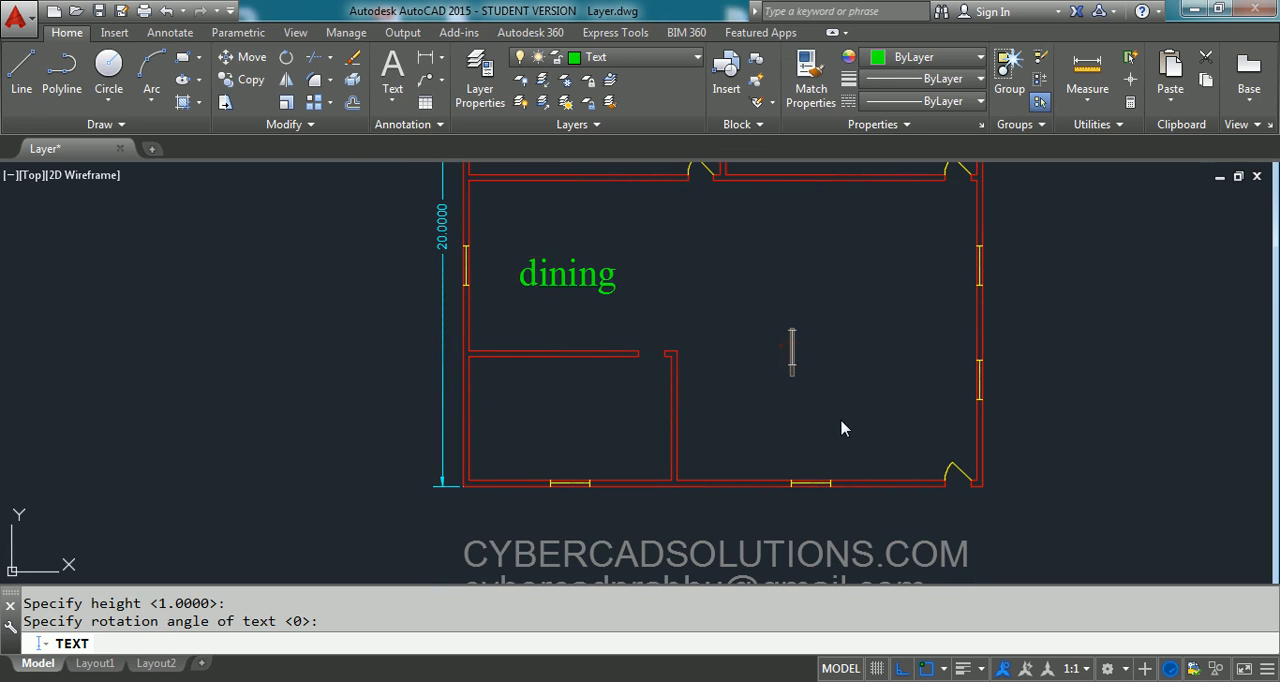
type("hall")
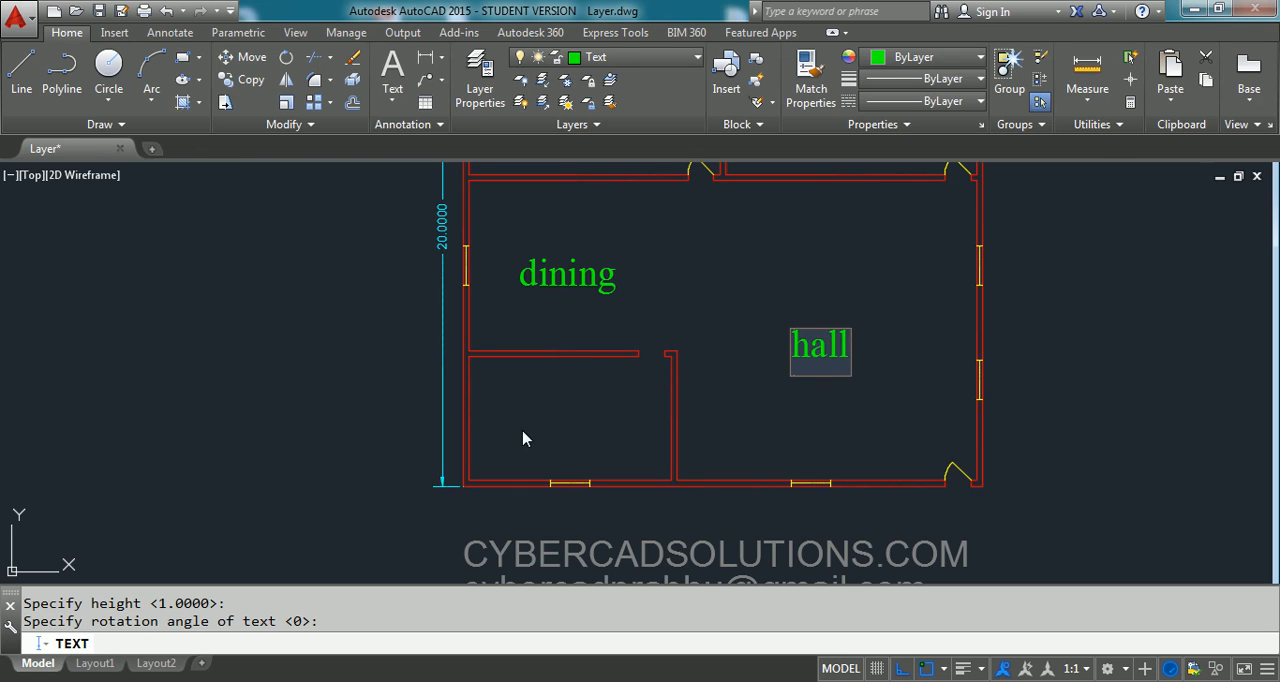
left_click(533, 448)
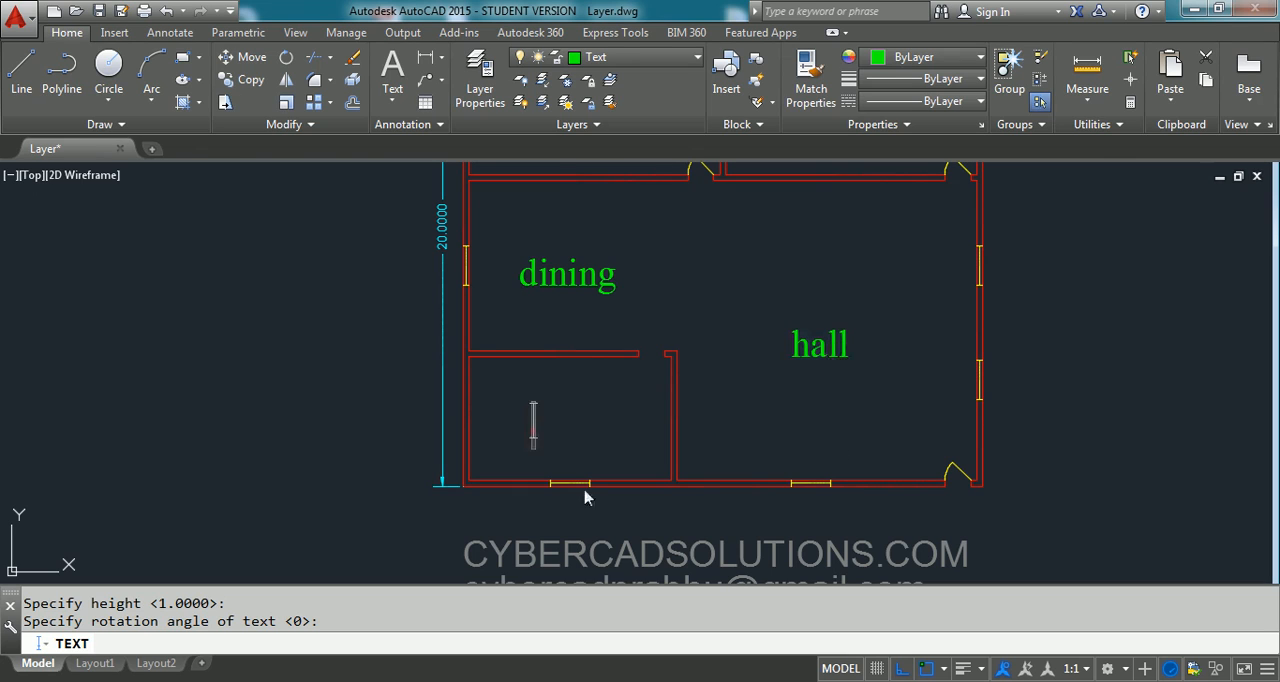
type("kitchen")
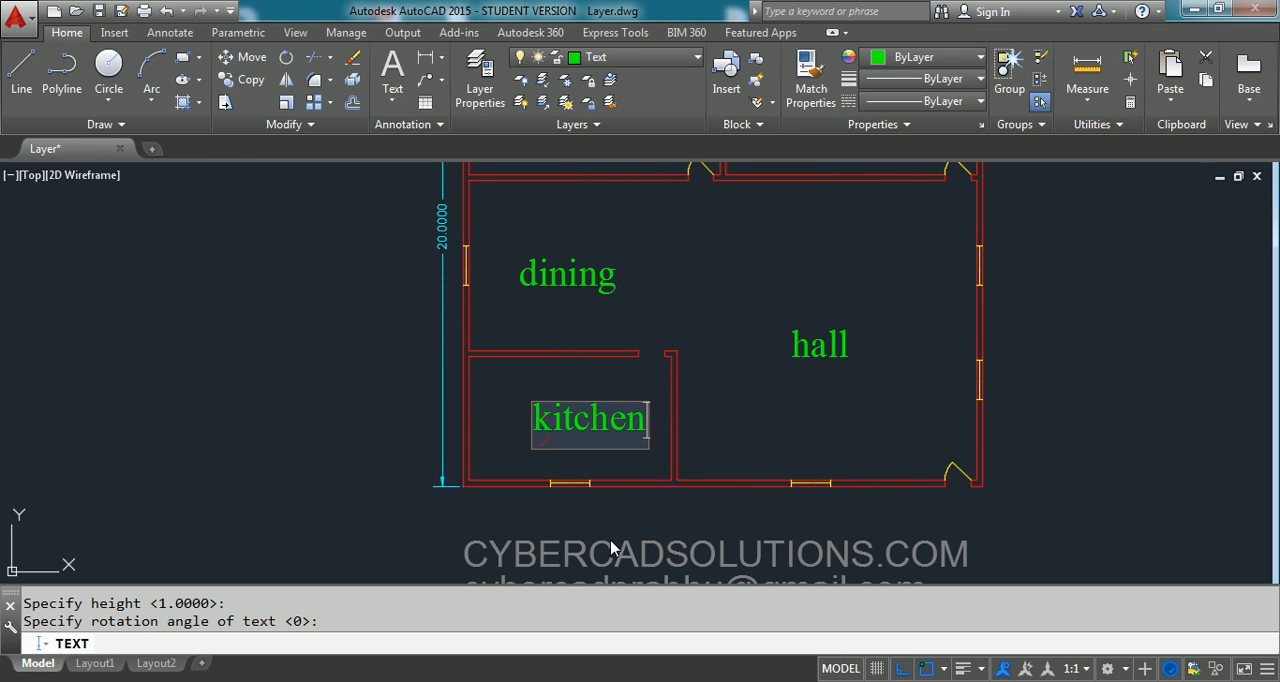
key("Return")
key("Return")
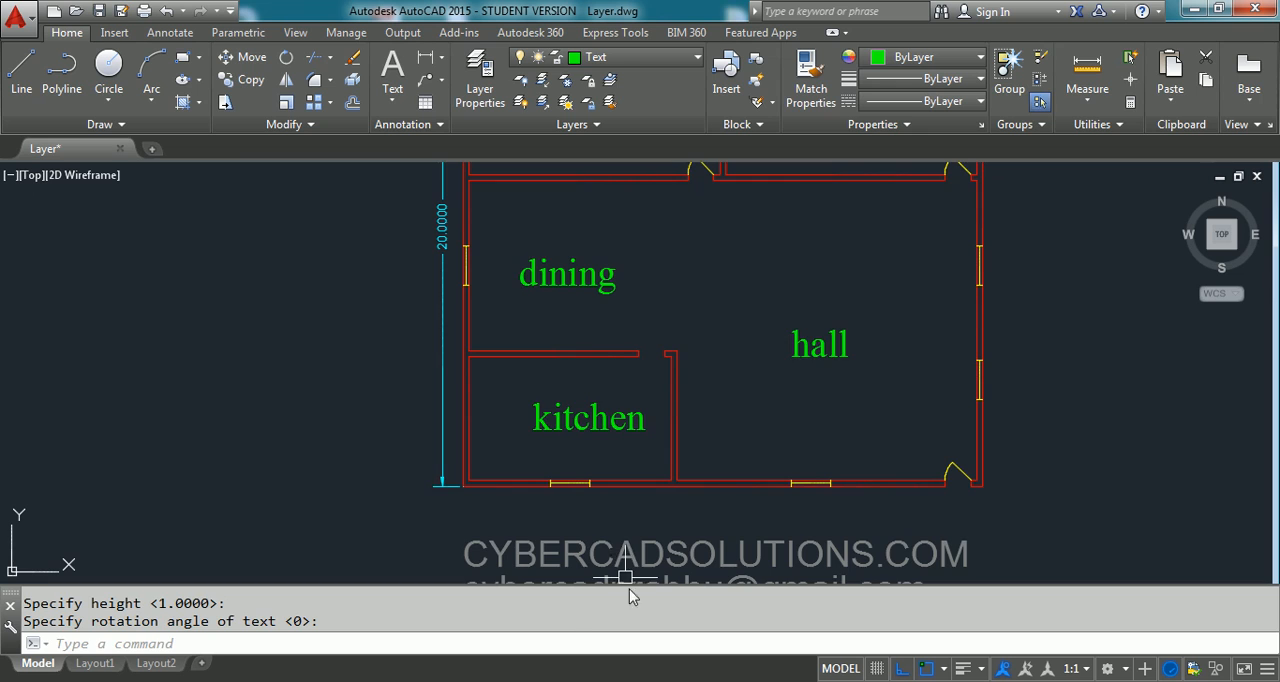
- Zoom to the drawing extents and look over the list of layers without changing the current one
scroll(617, 499, "down", 2)
type("z")
key("Return")
type("e")
key("Return")
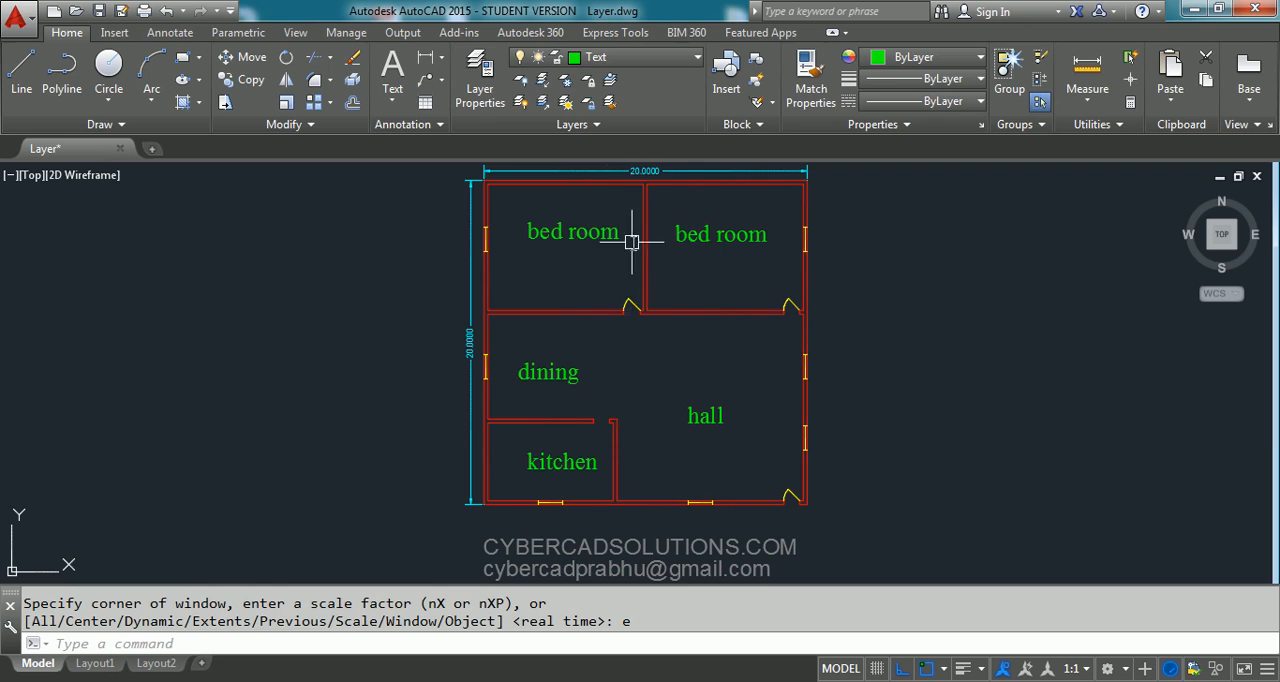
left_click(649, 60)
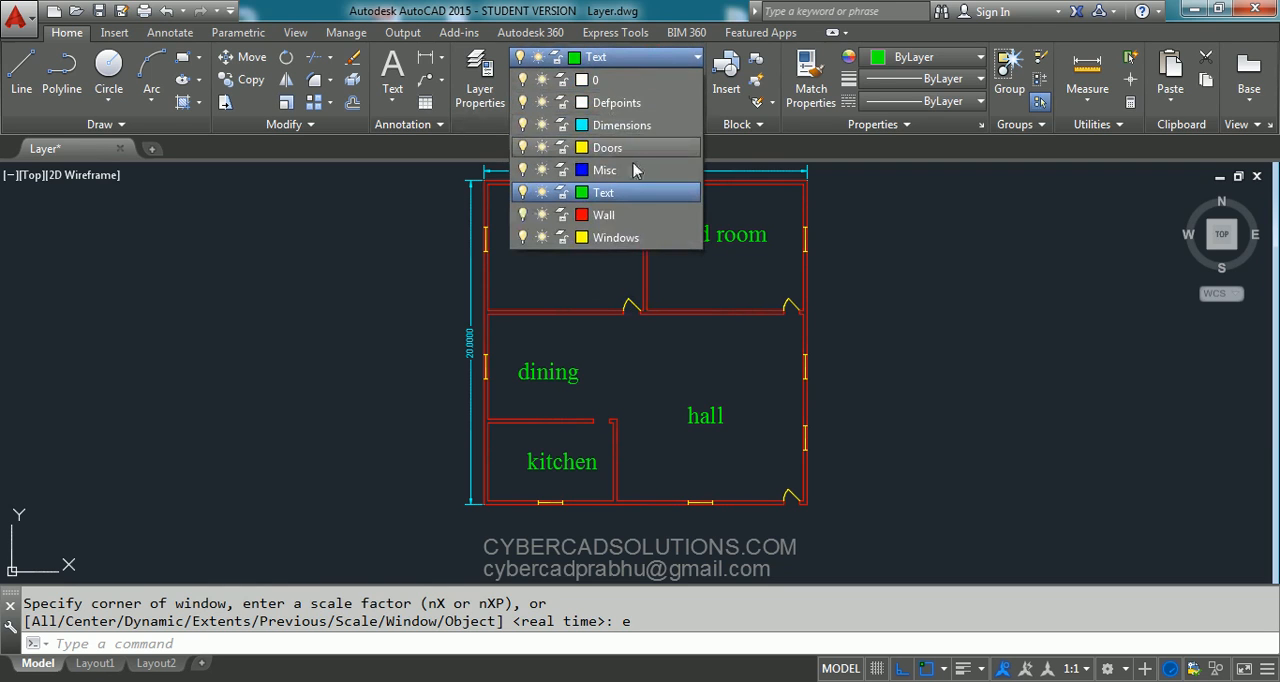
left_click(894, 321)
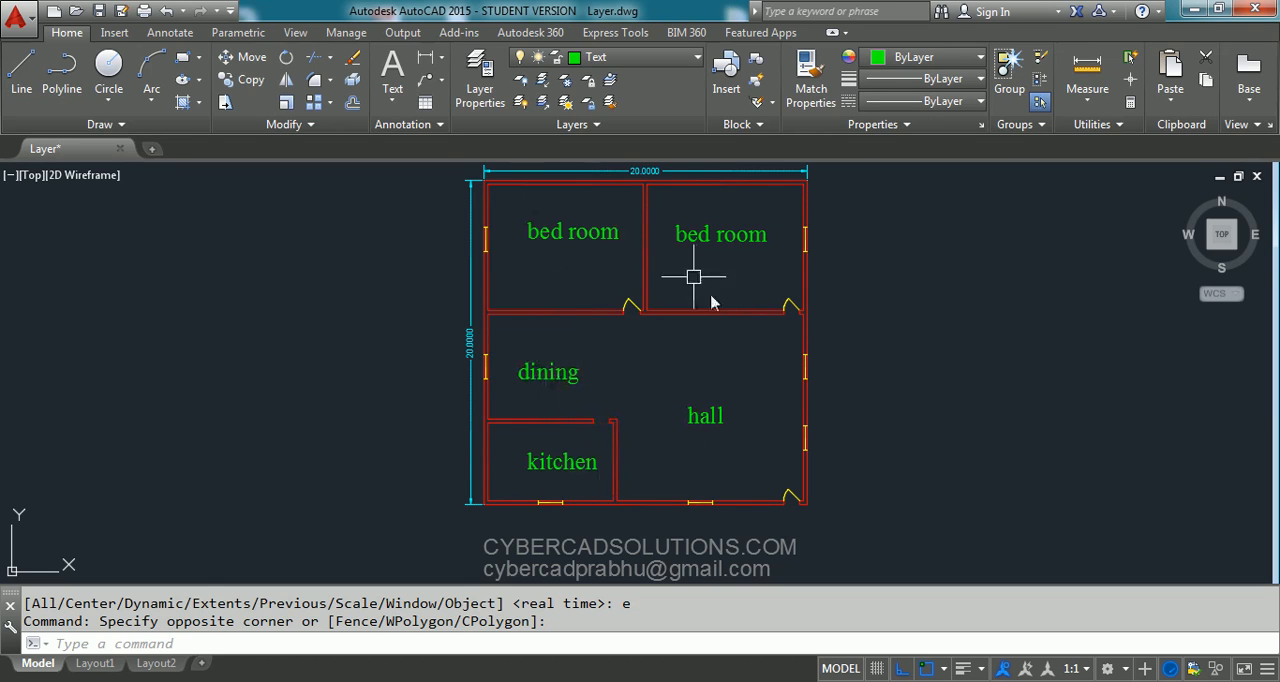
- Move the "dining" label about 1.7 units straight up within its area
left_click(568, 372)
type("m")
key("Return")
left_click(640, 378)
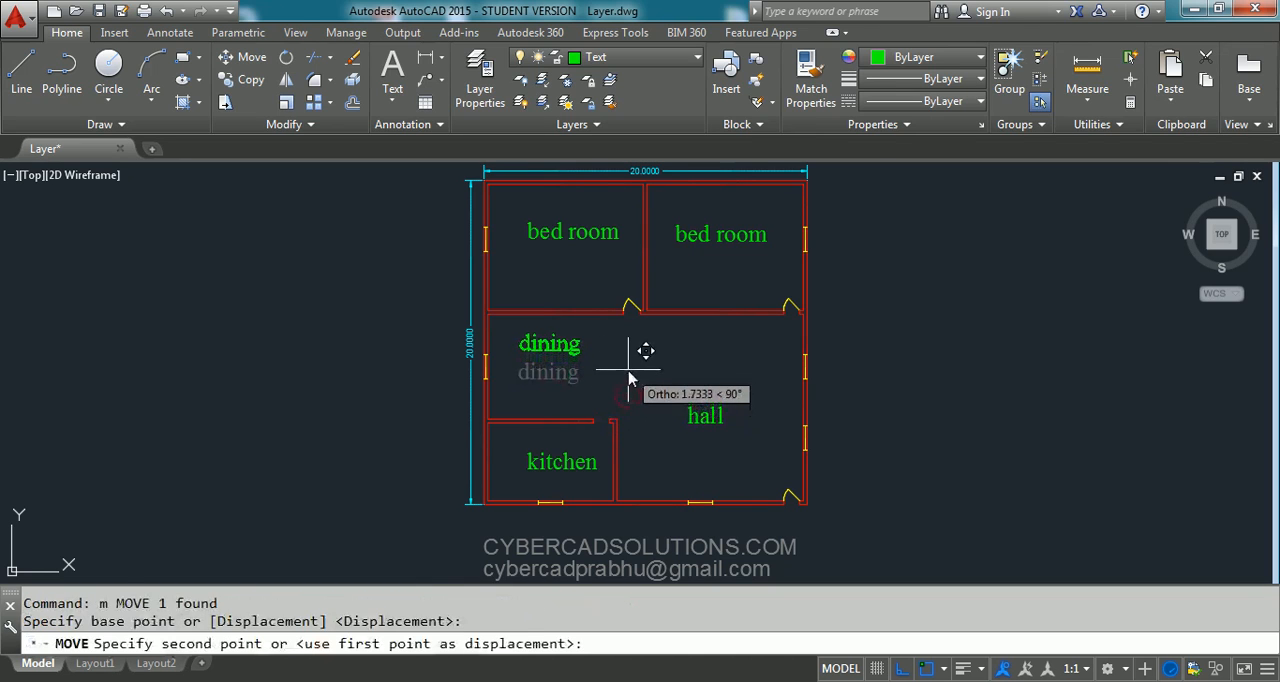
left_click(642, 350)
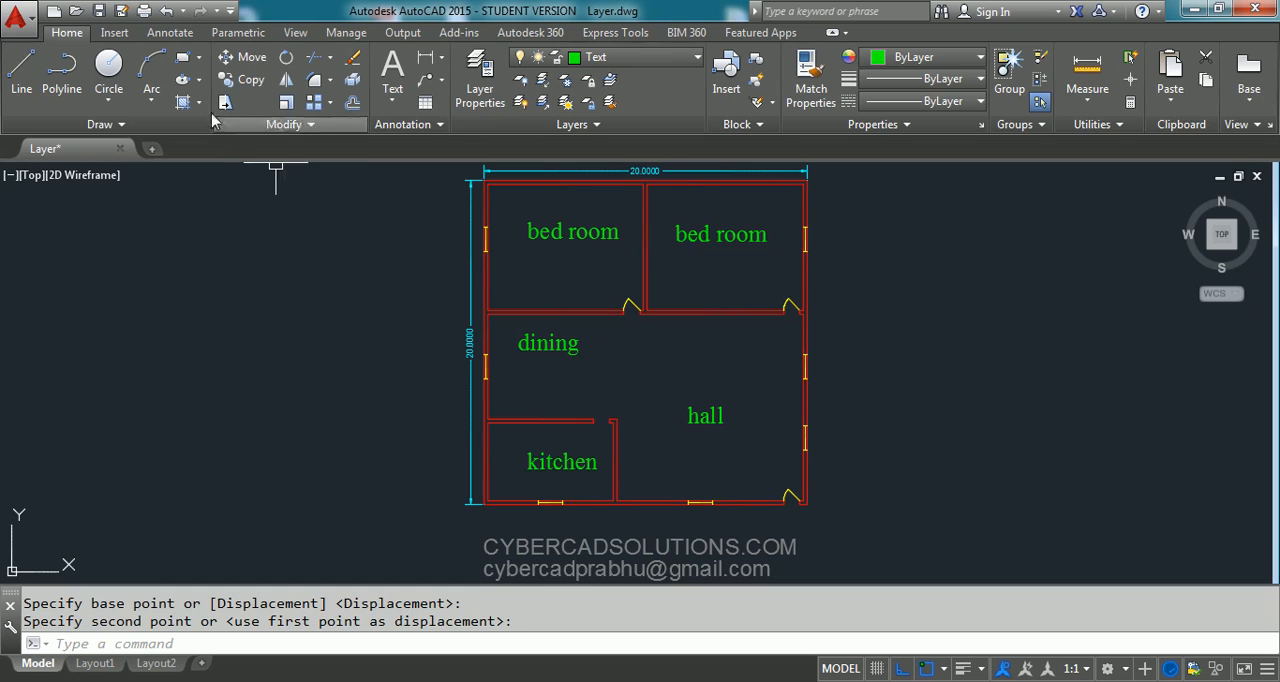
- Draw a horizontal ellipse by its center below the "dining" label, with a vertical half-axis of about 1.2 units
left_click(198, 80)
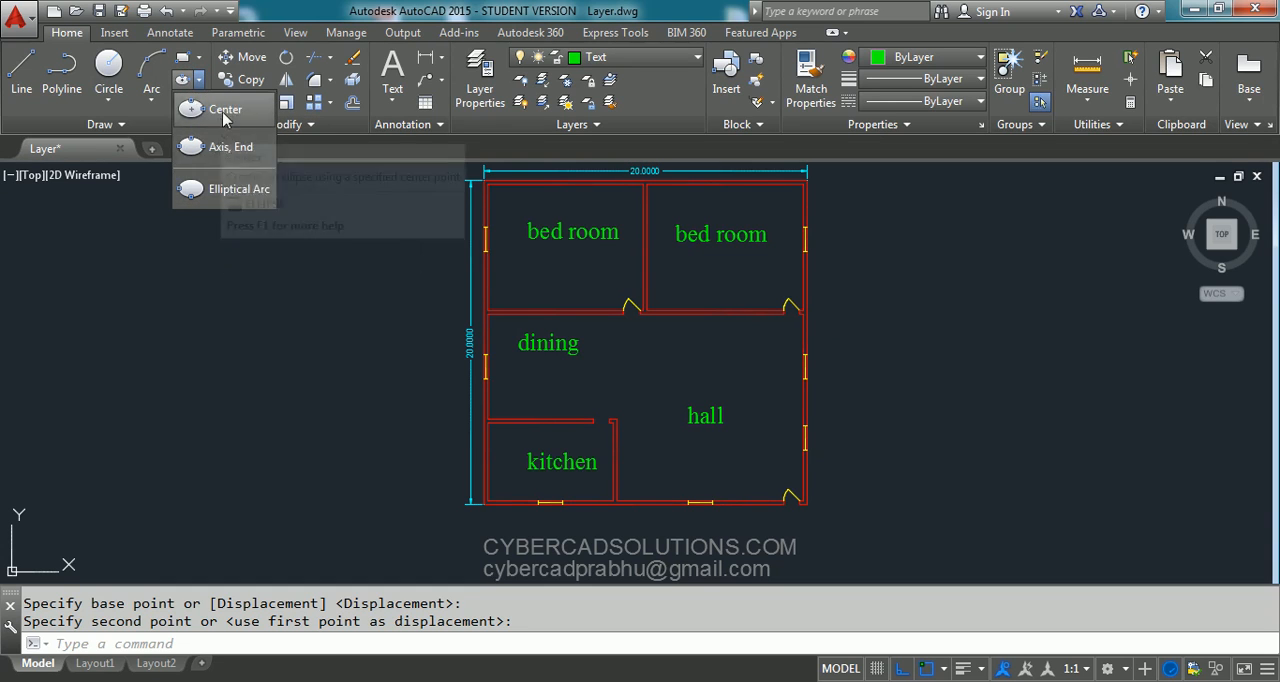
left_click(224, 110)
scroll(509, 391, "up", 5)
left_click(564, 383)
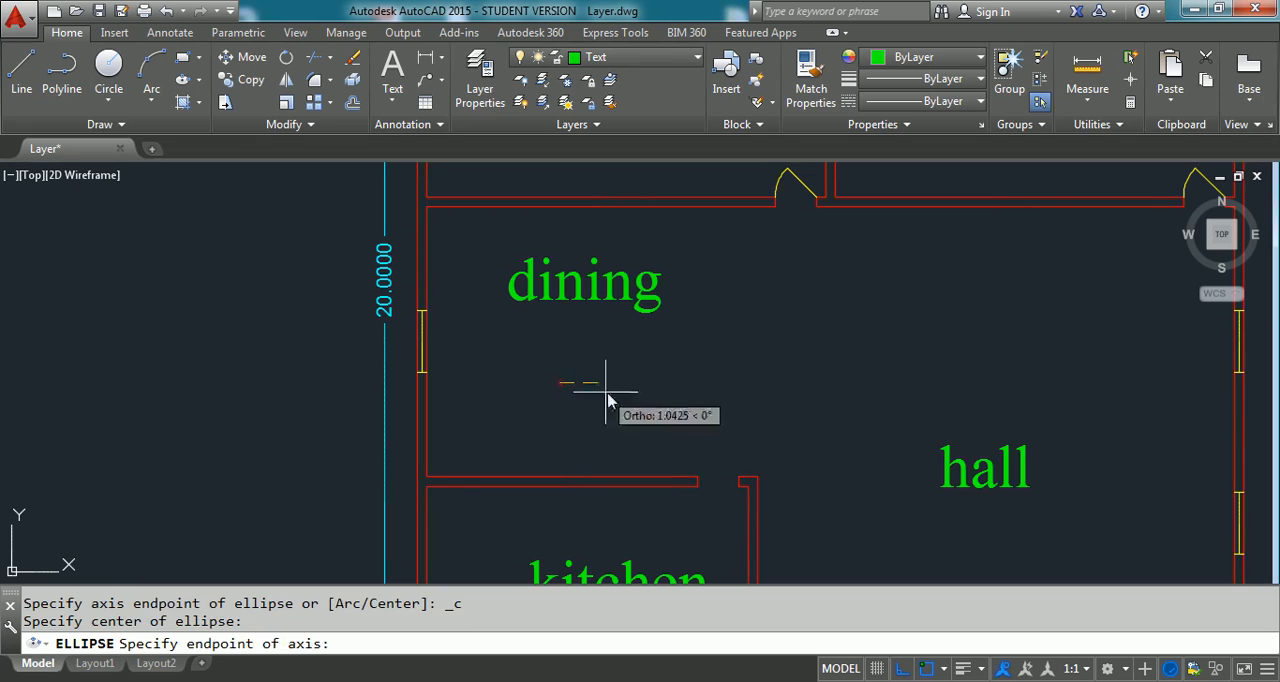
left_click(645, 400)
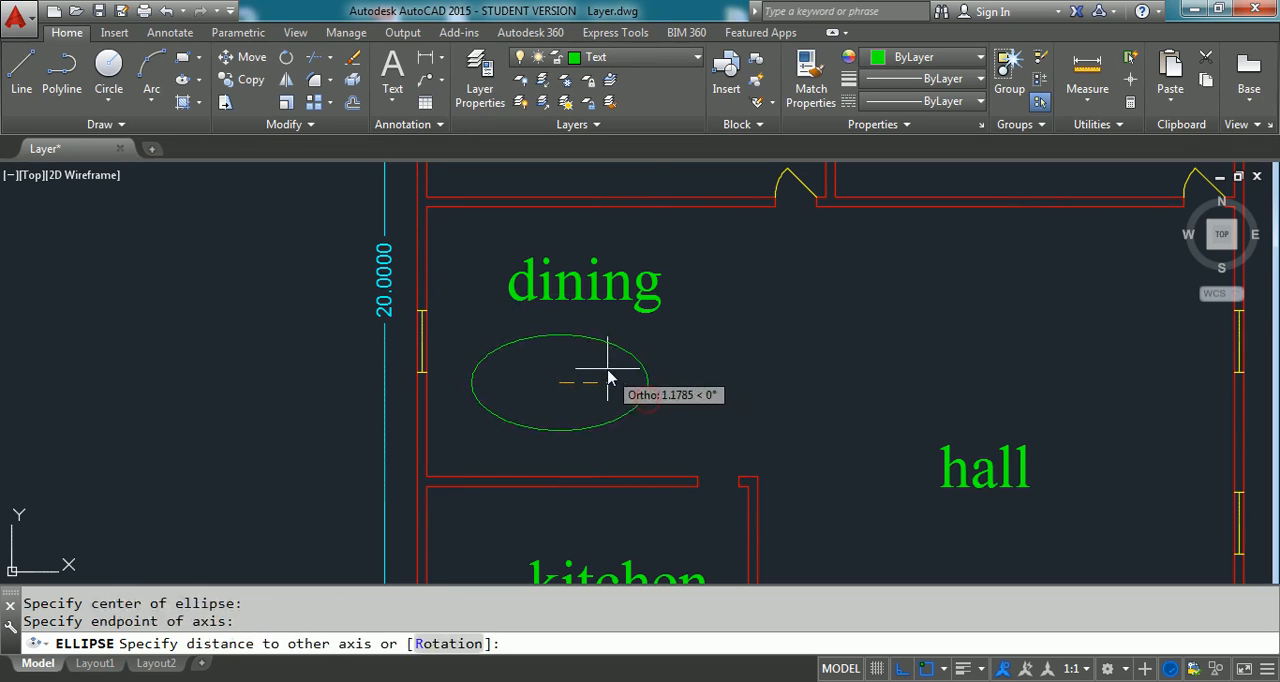
left_click(608, 378)
- Move the ellipse in the dining area from its layer to the Misc layer
left_click(641, 360)
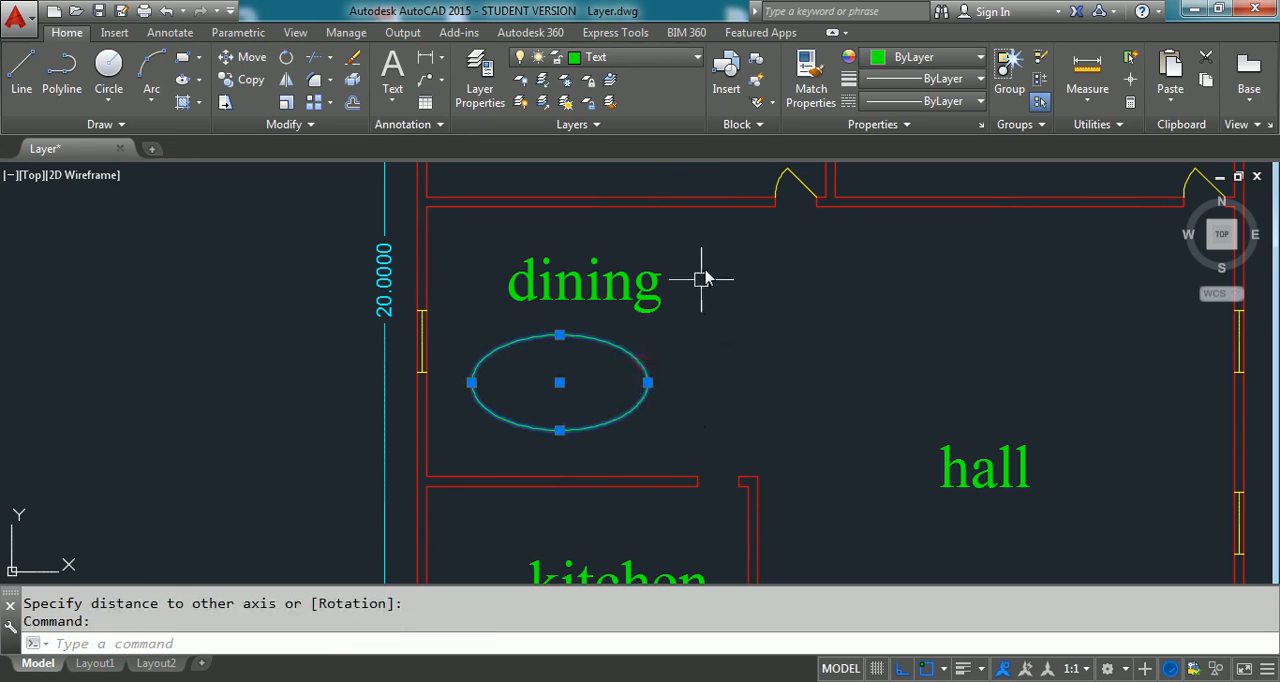
left_click(605, 57)
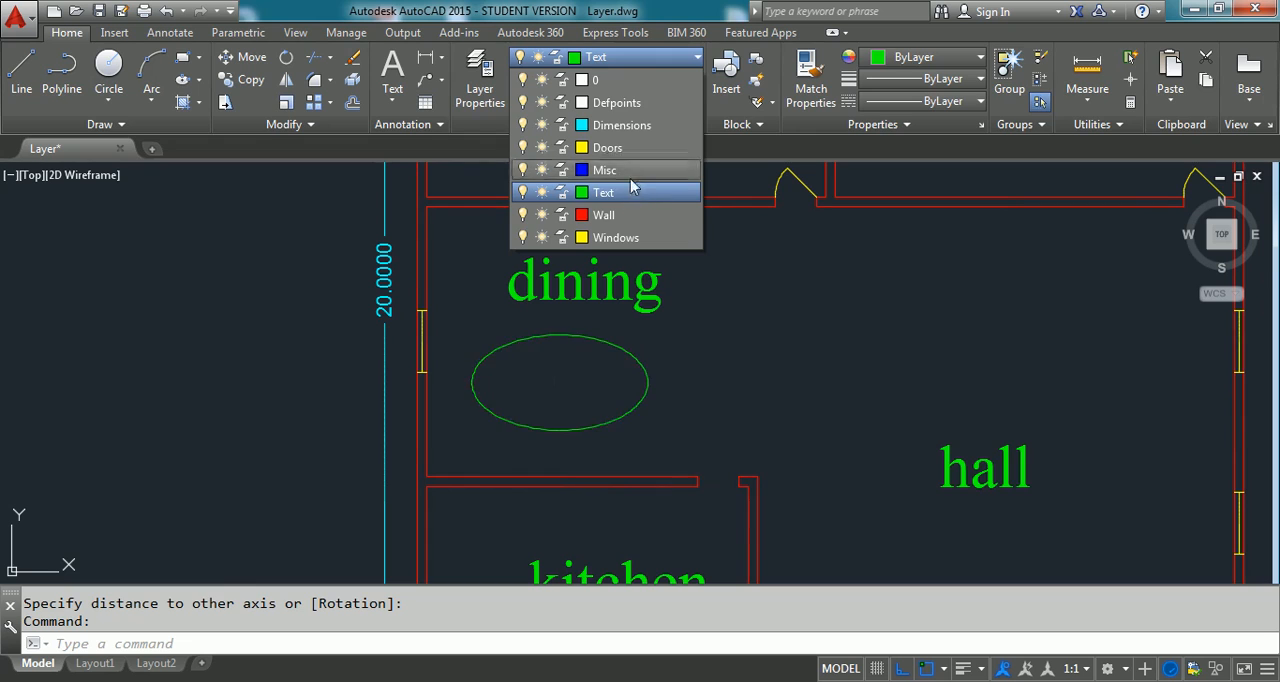
left_click(628, 172)
key("Escape")
left_click(625, 372)
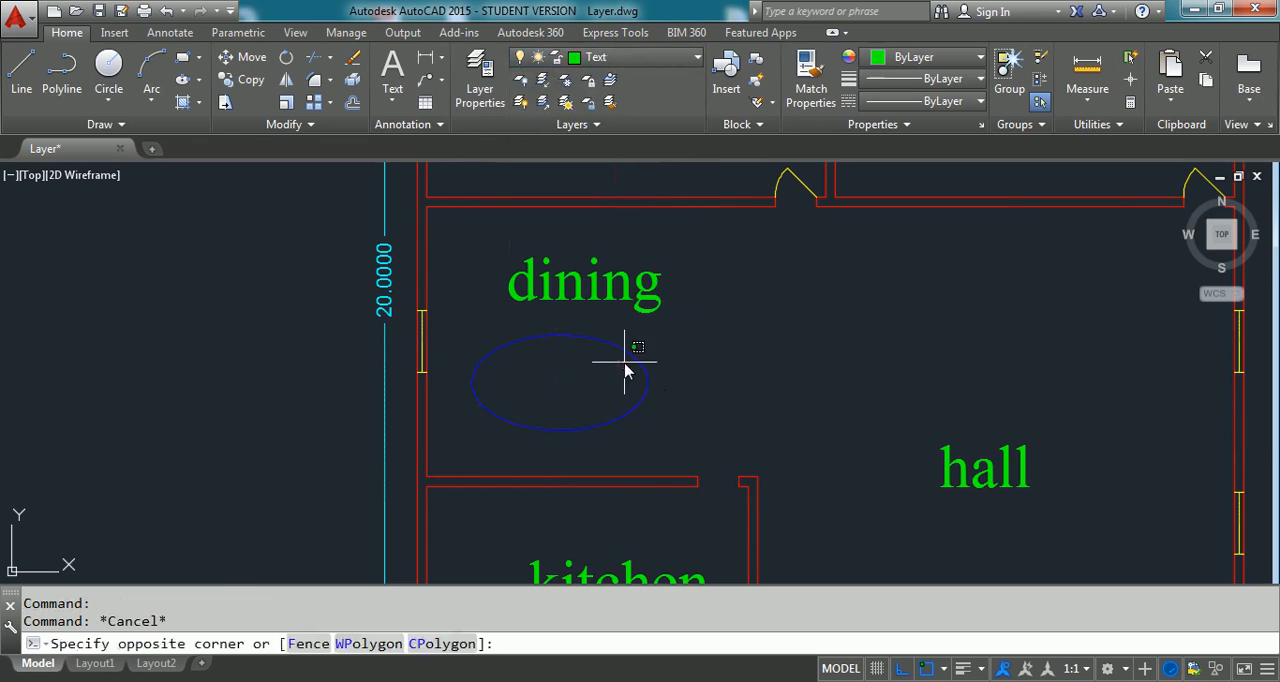
type("m")
key("Return")
key("Escape")
- Move the ellipse a short distance straight to the right within the dining area
left_click(631, 355)
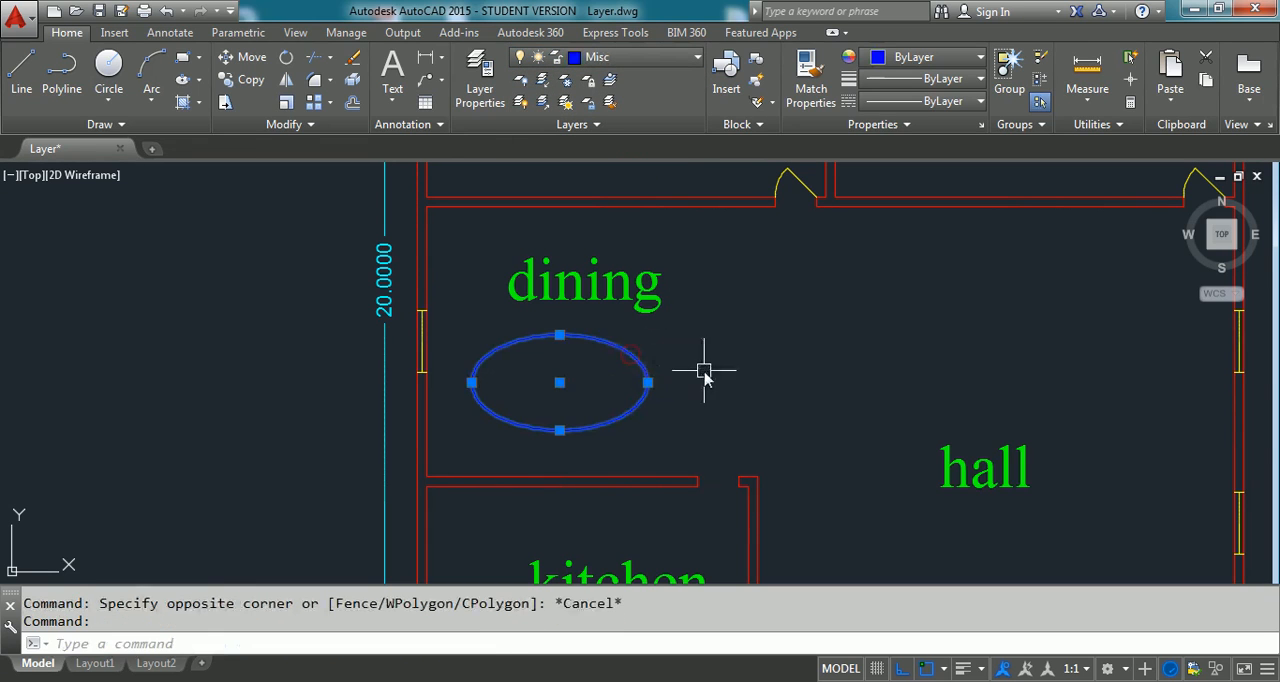
type("m")
key("Return")
left_click(710, 365)
left_click(737, 366)
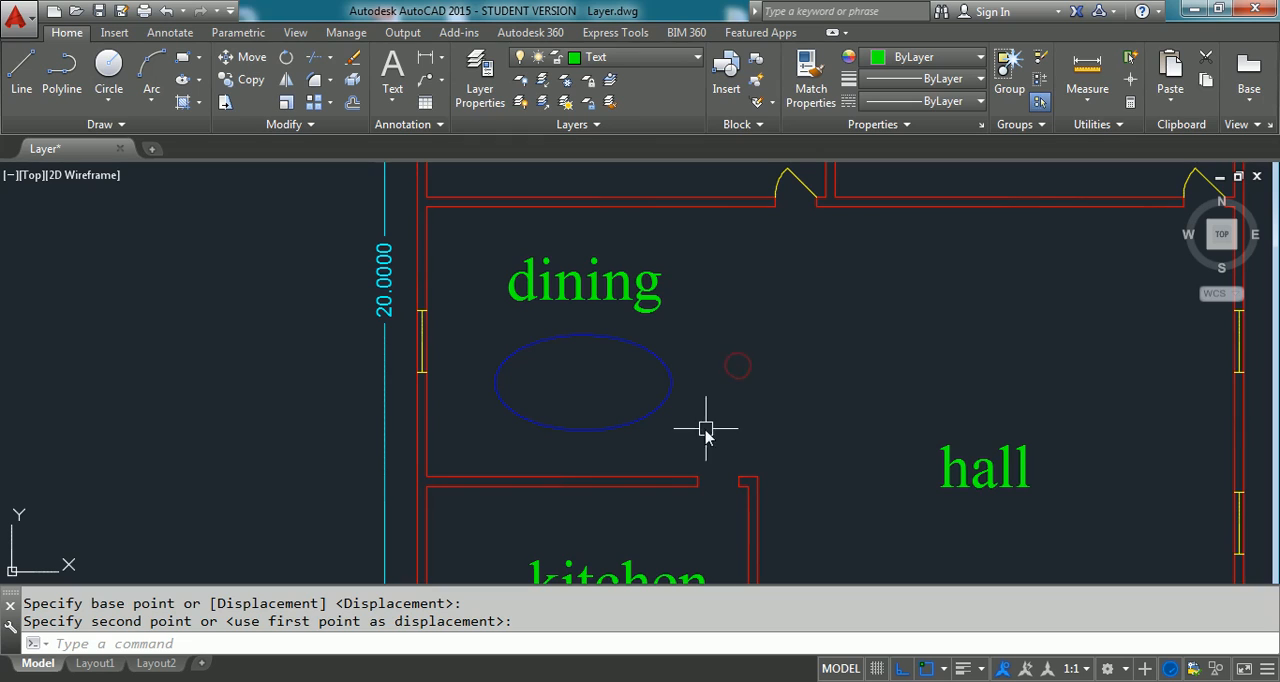
- Make Misc the current layer and draw a circle of about 0.41 radius just right of the ellipse
left_click(656, 57)
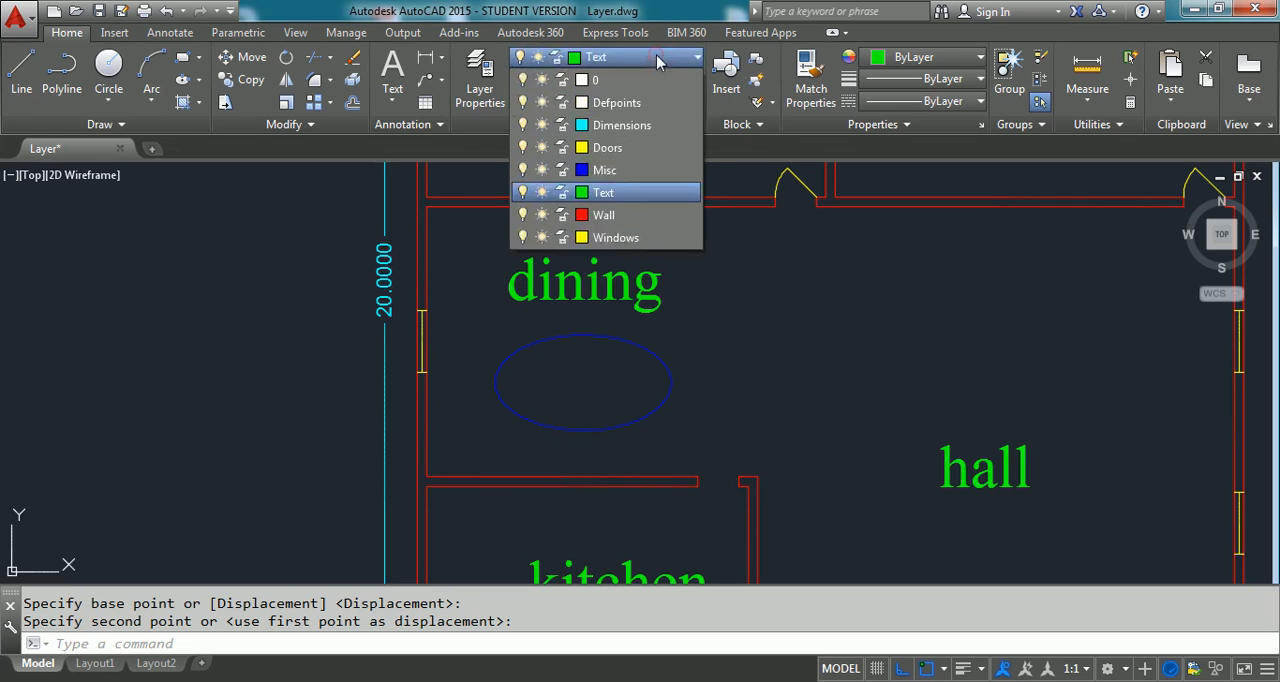
left_click(604, 170)
type("c")
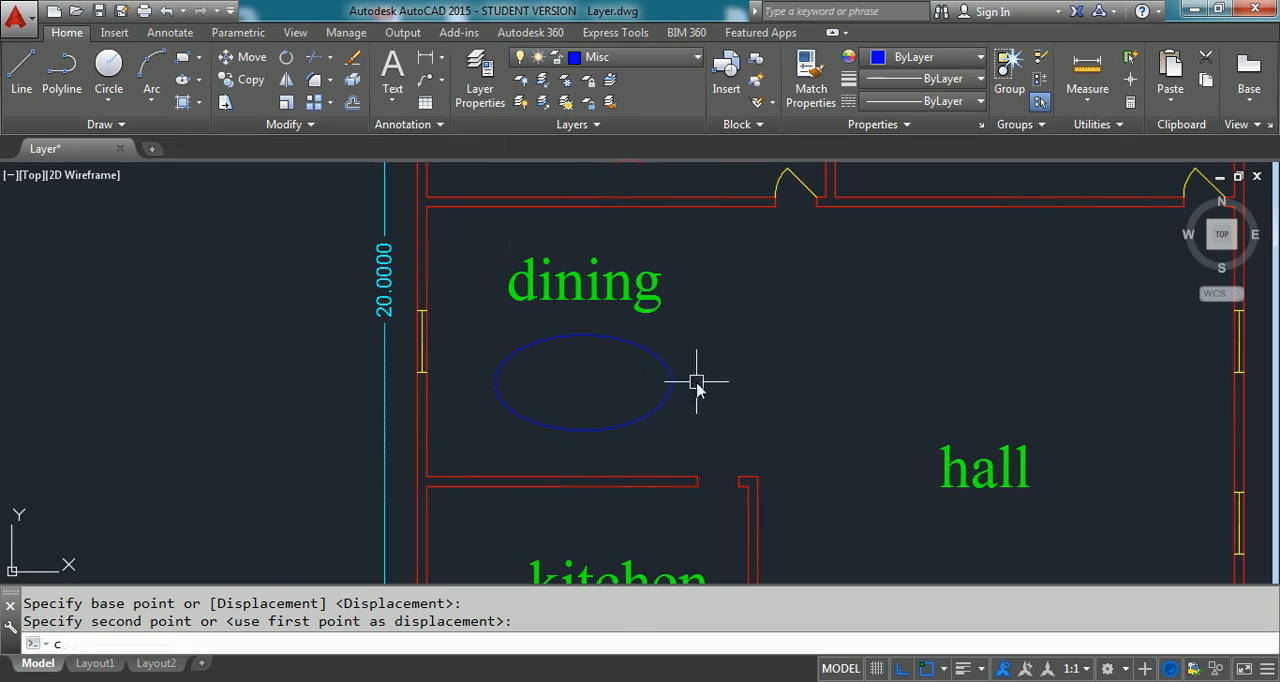
key("Return")
left_click(696, 380)
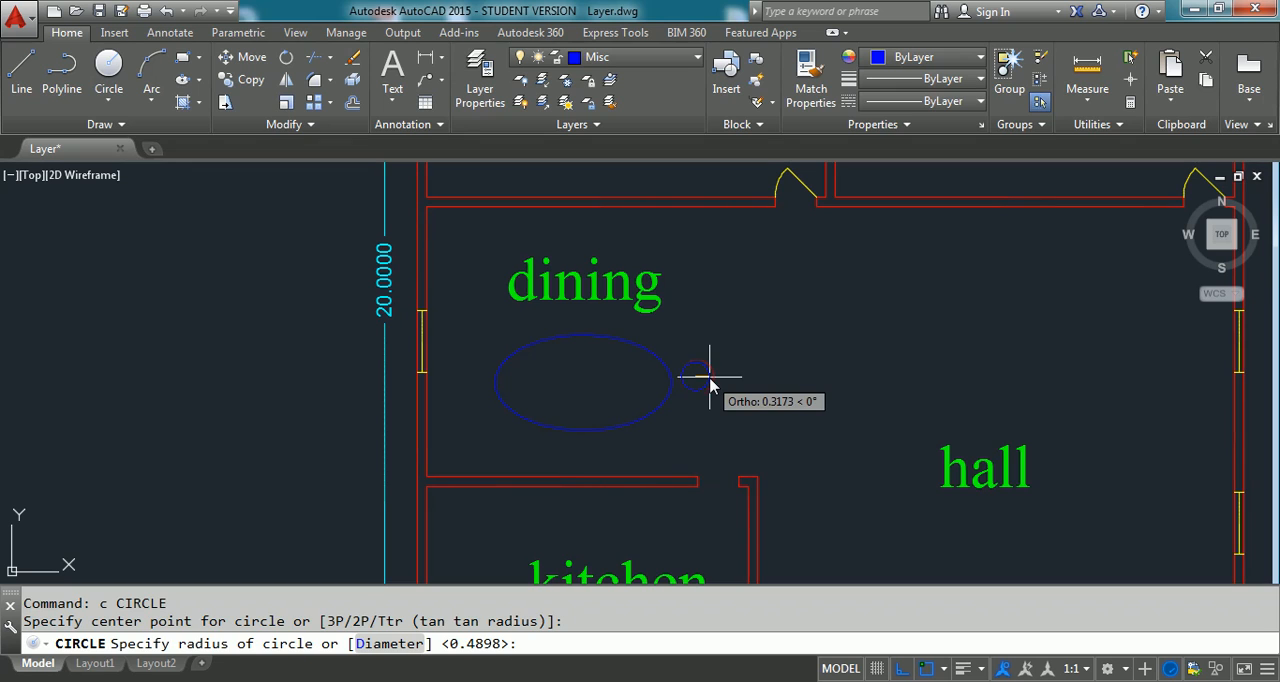
left_click(709, 385)
- Draw two more circles with the same radius, one directly above the ellipse and one at its left end
key("Return")
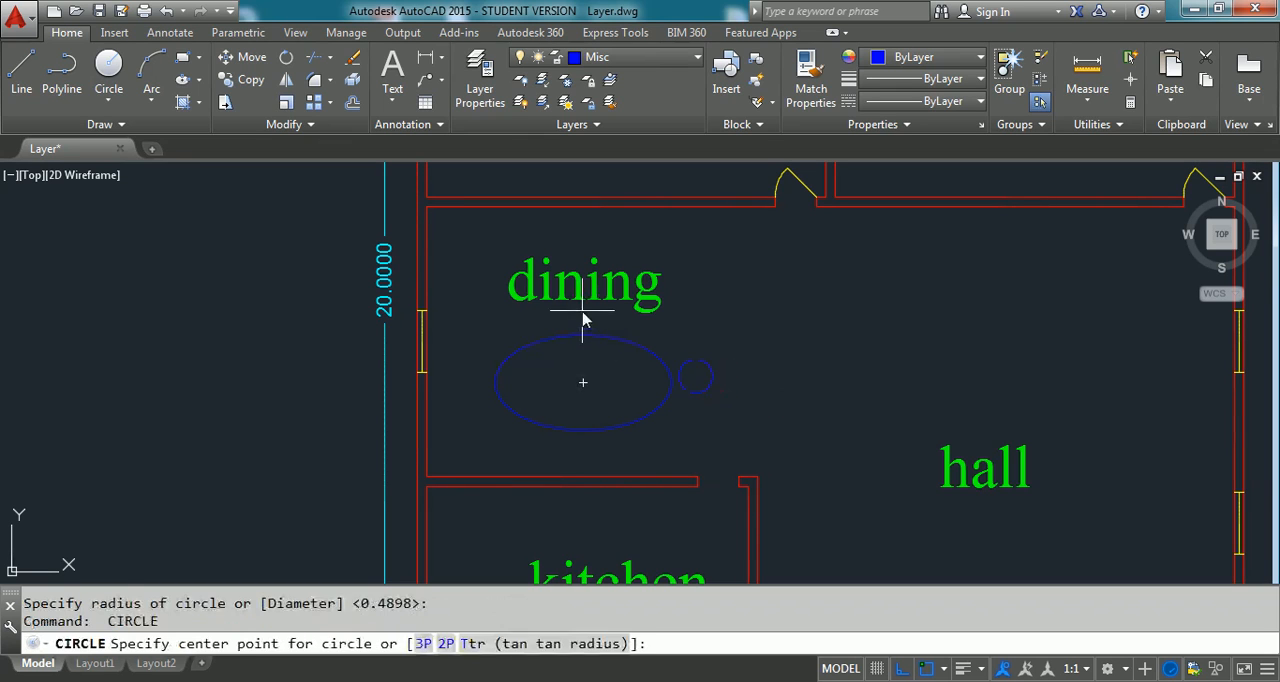
left_click(583, 318)
key("Escape")
key("Return")
left_click(583, 314)
key("Return")
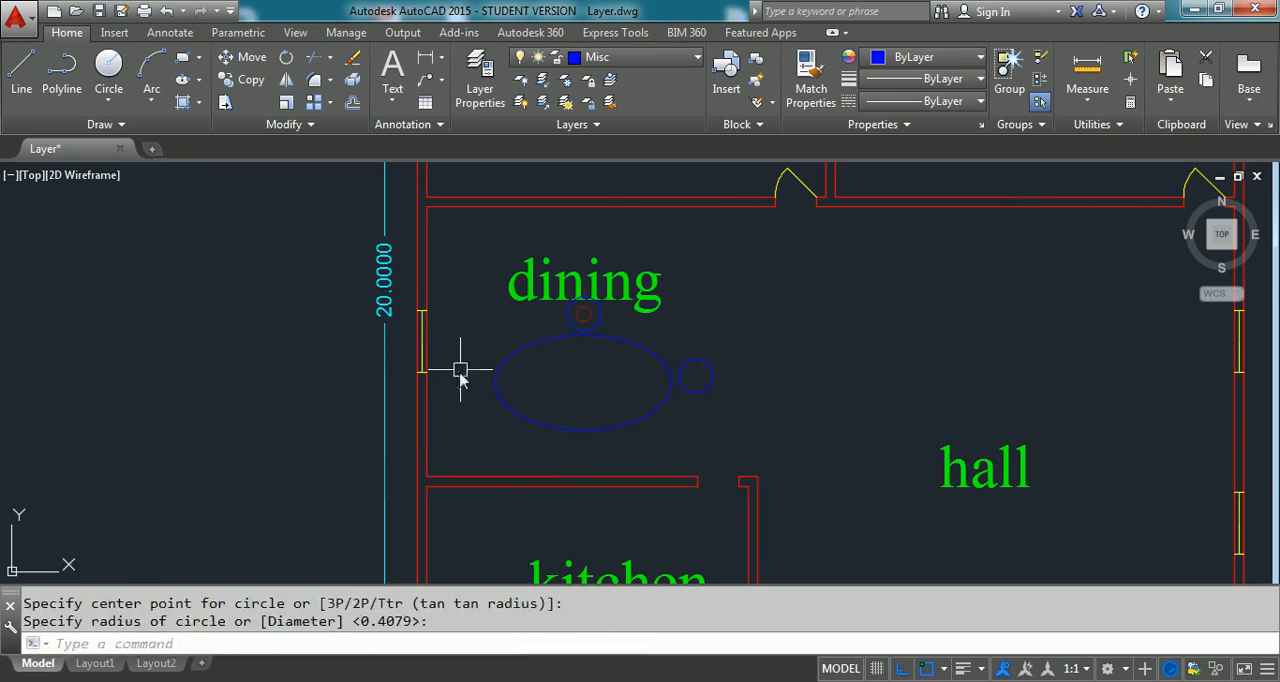
key("Return")
left_click(472, 380)
key("Return")
key("Escape")
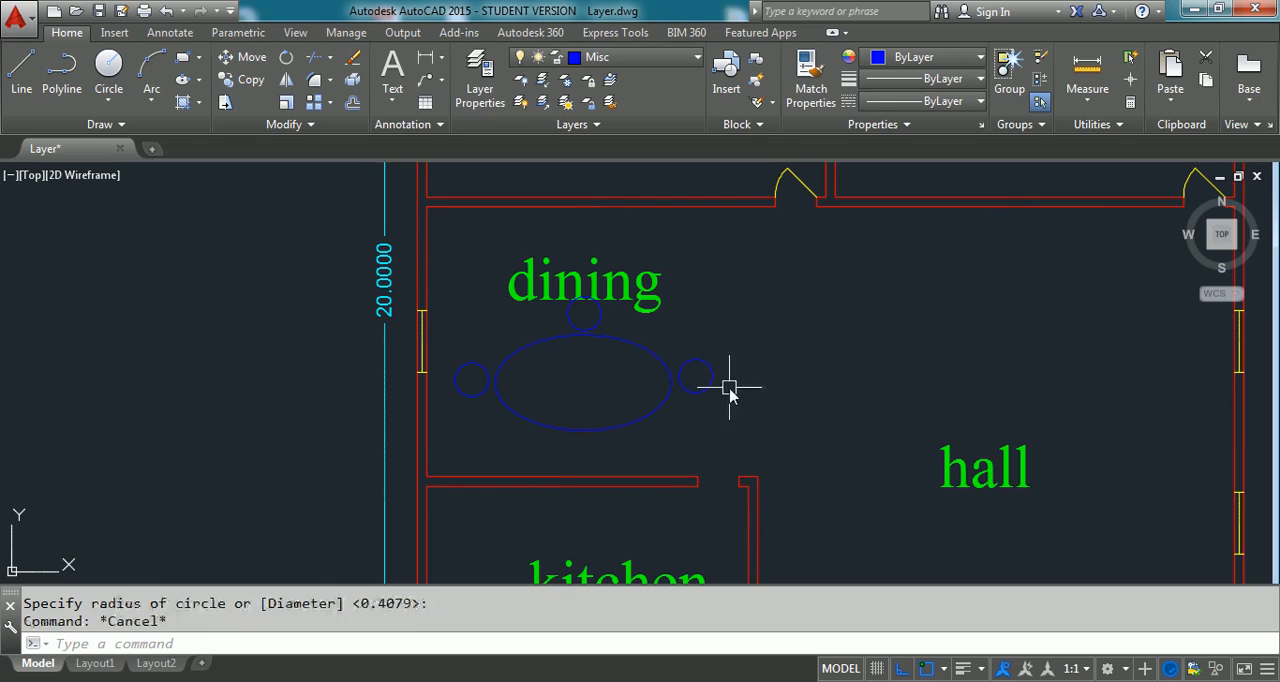
- Add same-radius circles along the upper-left and upper-right edges of the ellipse
key("Return")
left_click(509, 325)
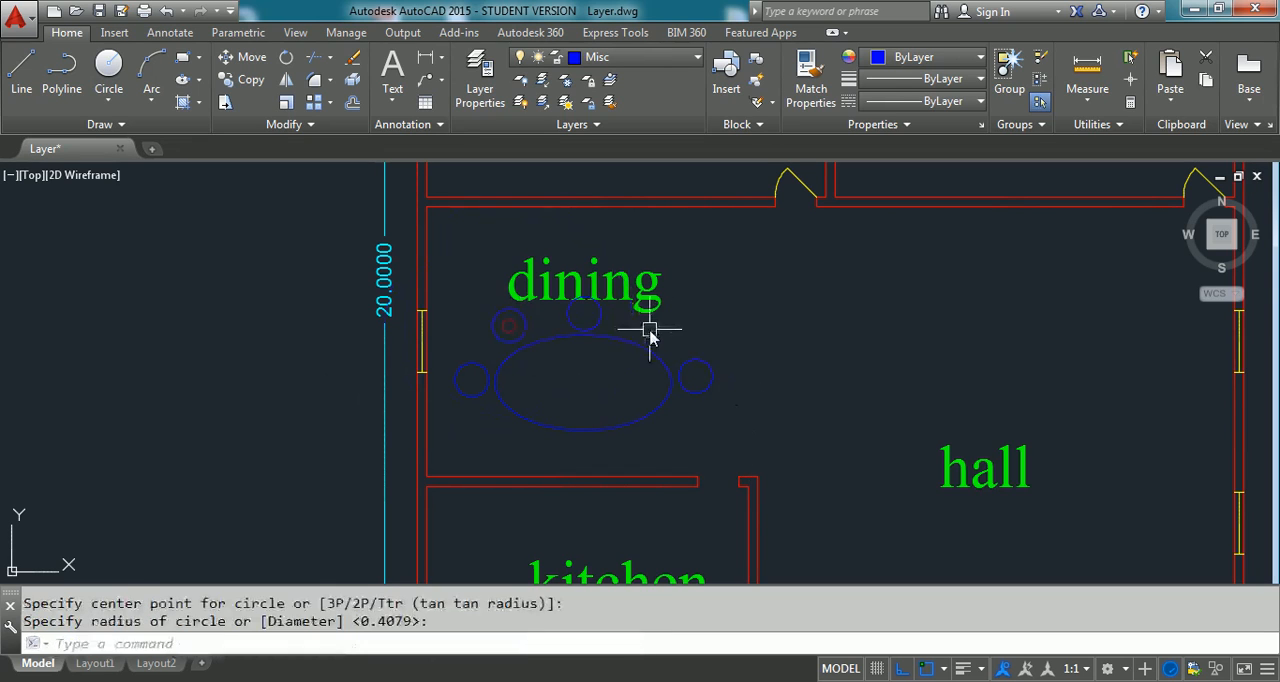
key("Return")
key("Return")
left_click(656, 327)
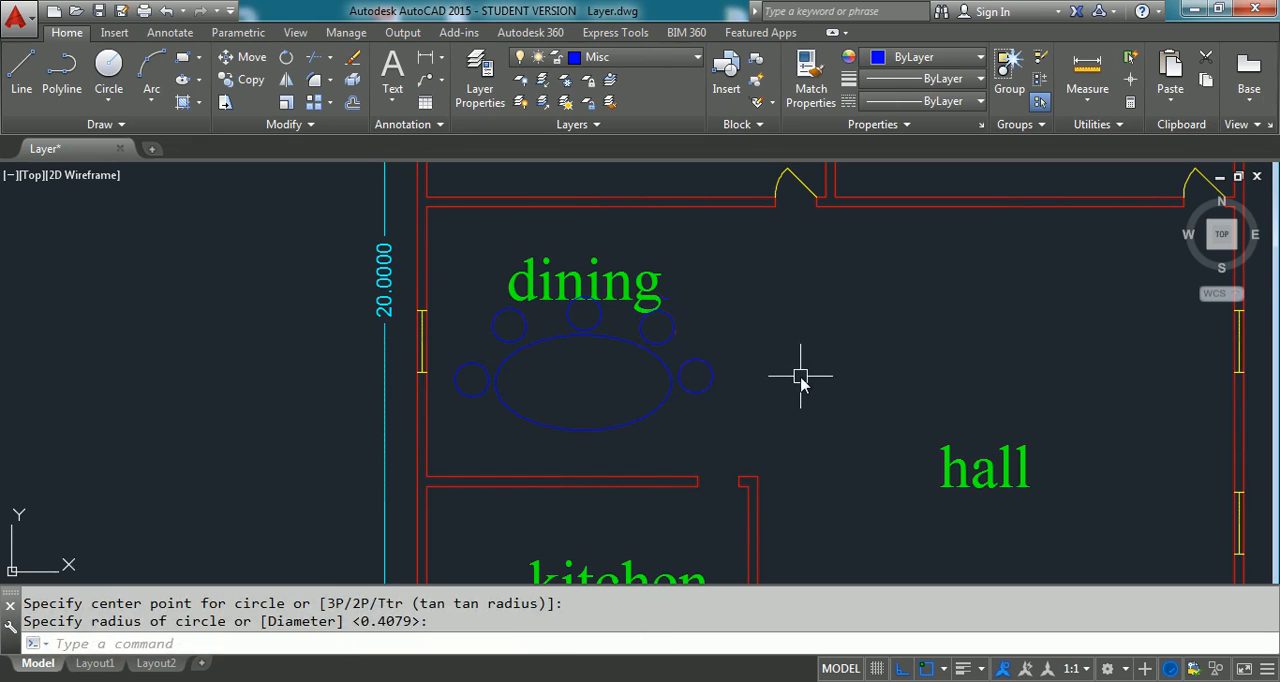
key("Return")
- Zoom to the drawing extents and turn off the Text layer and the current Misc layer
type("z")
key("Return")
type("e")
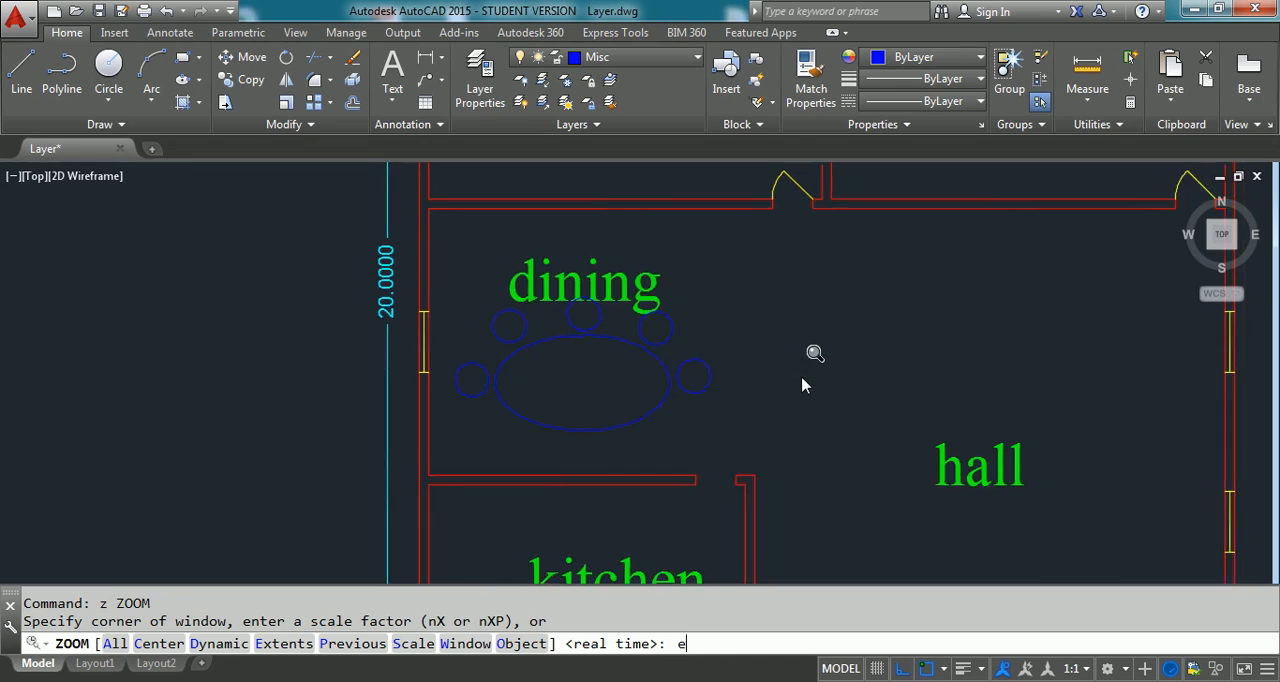
key("Return")
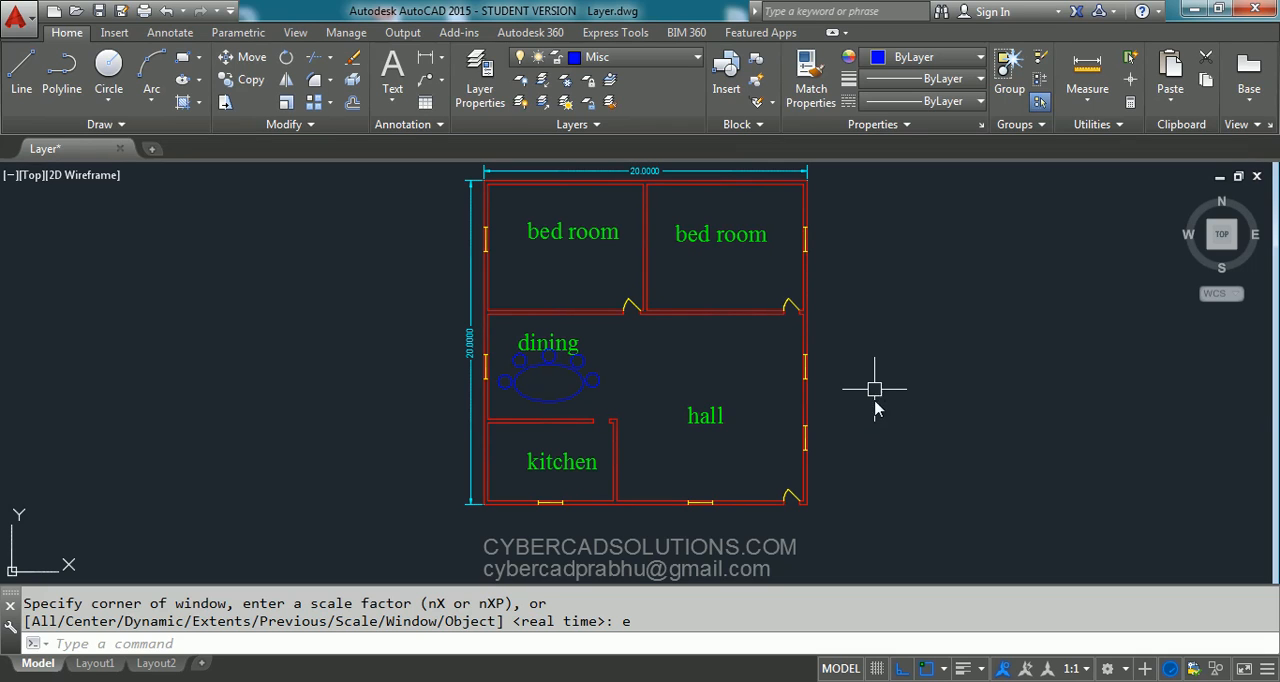
left_click(687, 62)
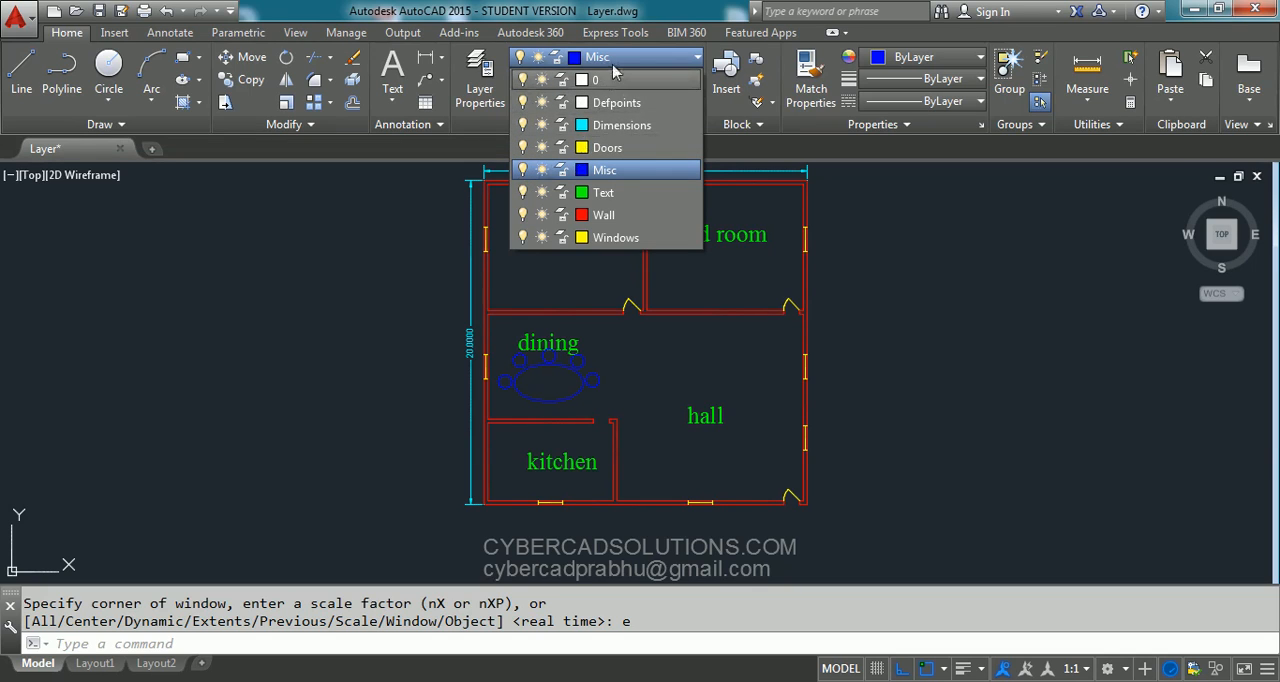
left_click(523, 192)
left_click(523, 170)
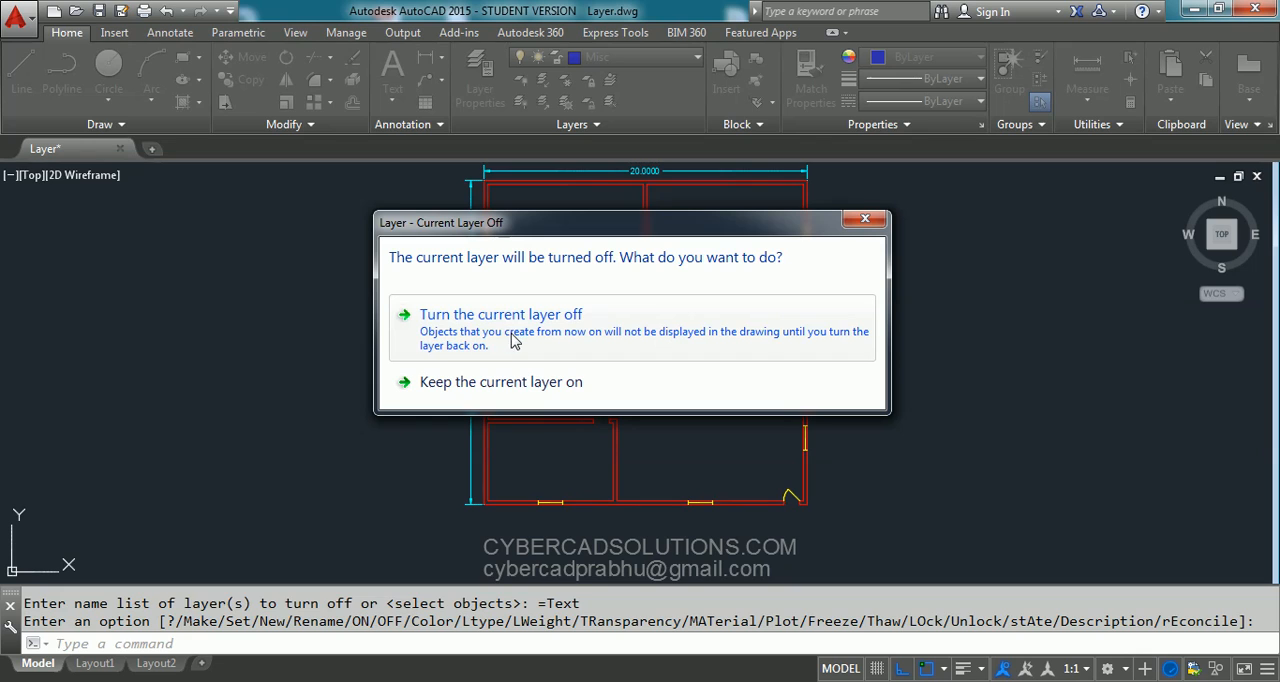
left_click(530, 318)
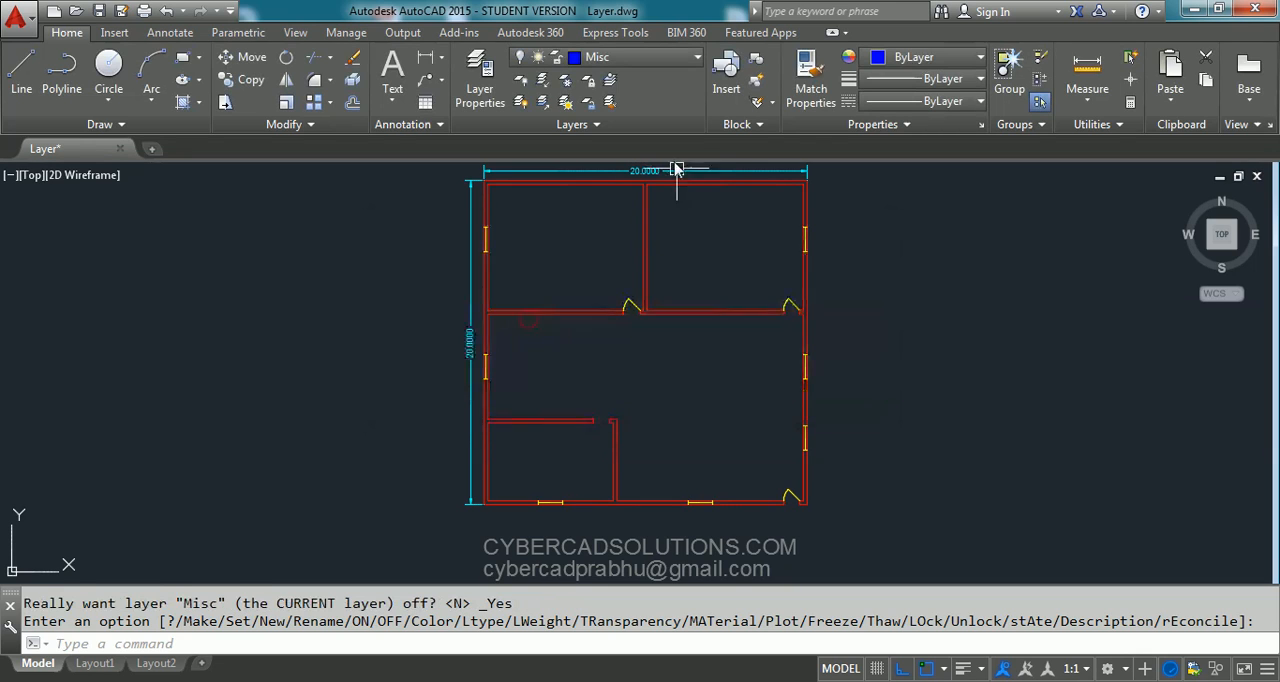
- Make layer 0 current and turn all layers on with the LAYON command
left_click(670, 57)
left_click(646, 80)
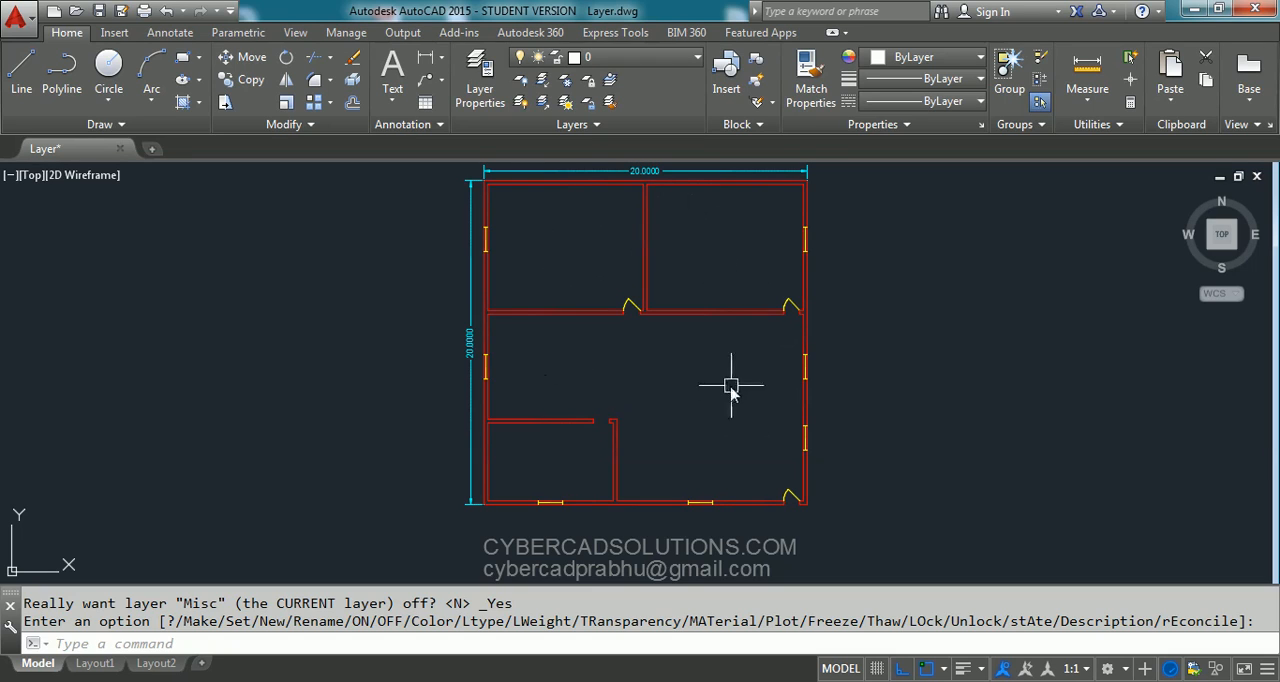
left_click(657, 57)
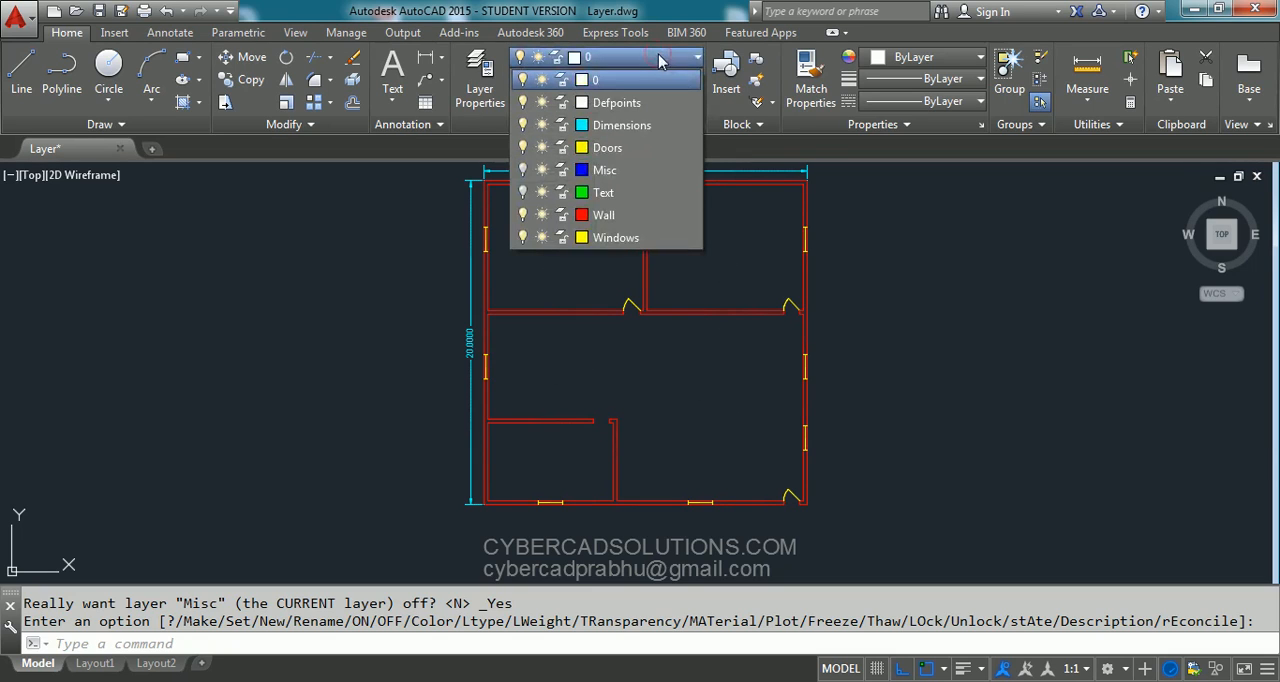
left_click(946, 270)
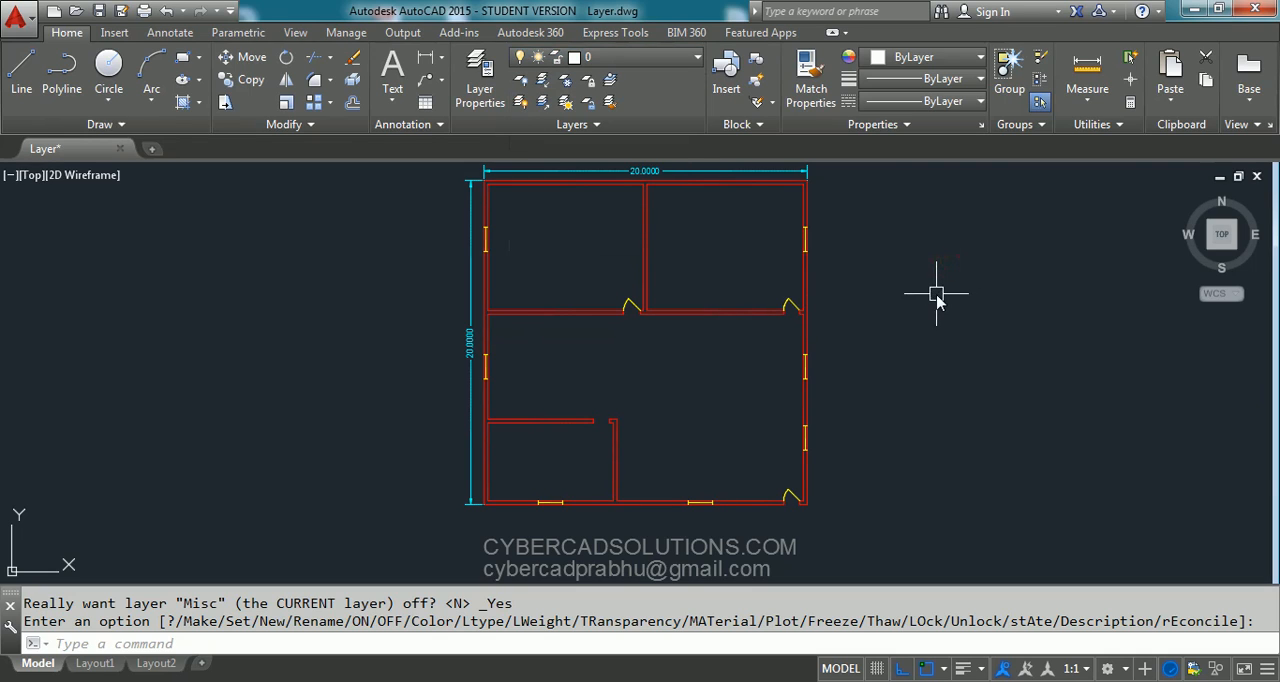
type("LAYON")
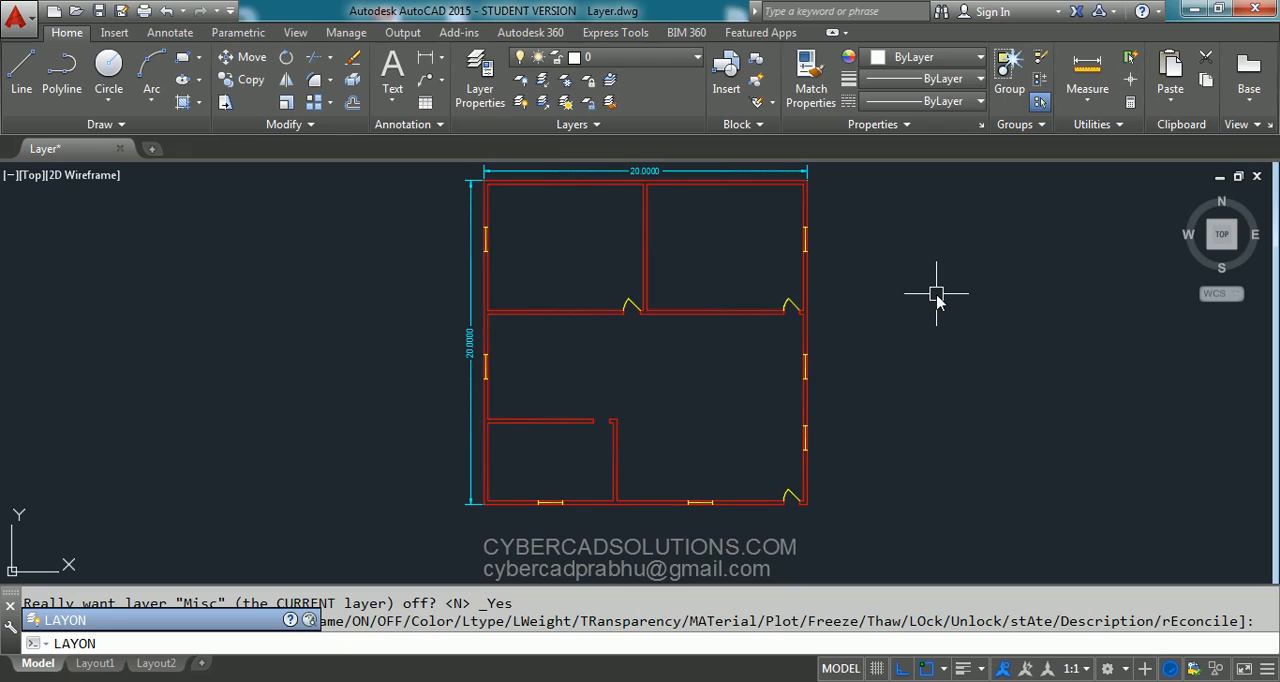
key("Return")
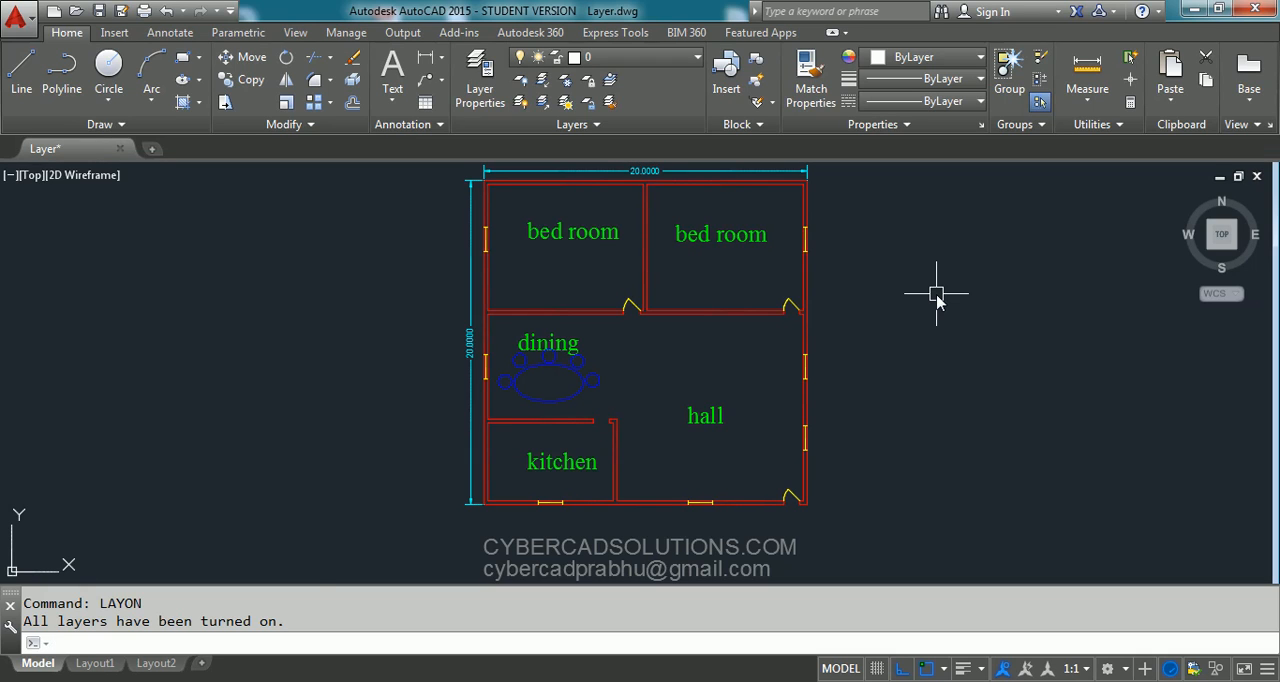
- Turn off the Misc, Text and Dimensions layers with LAYOFF by picking a circle, the "dining" label and the vertical dimension
type("layoff")
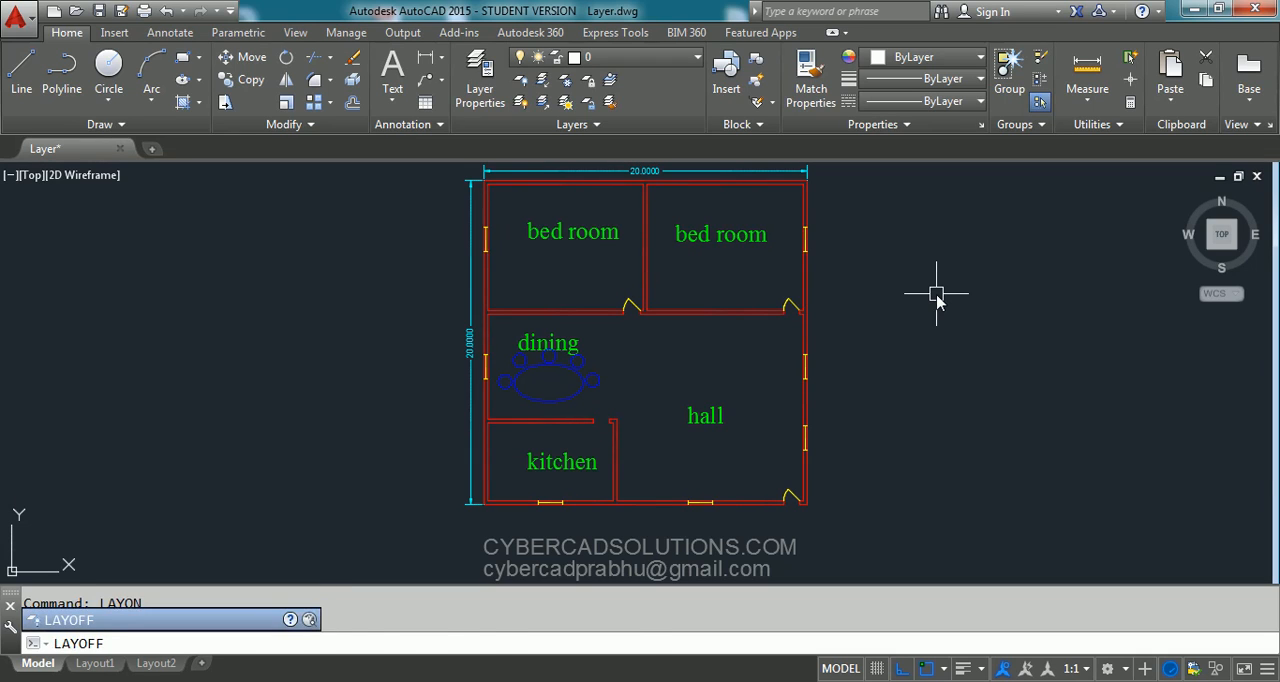
key("Return")
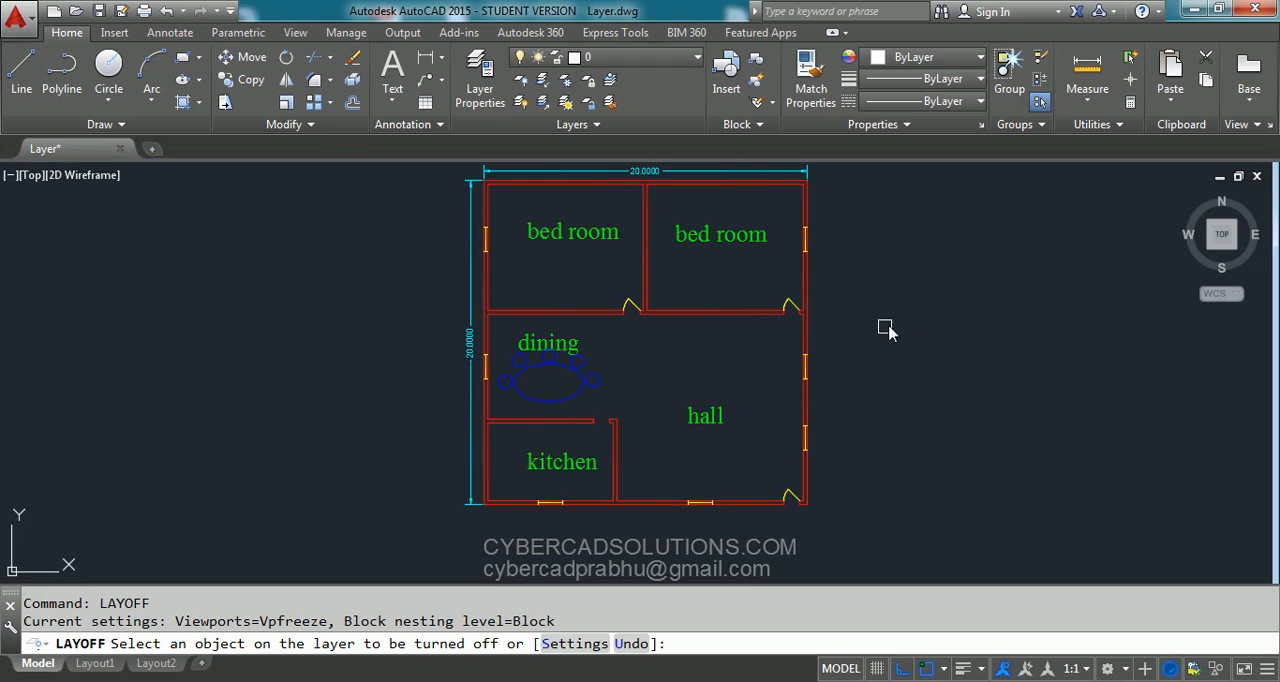
left_click(590, 378)
left_click(563, 345)
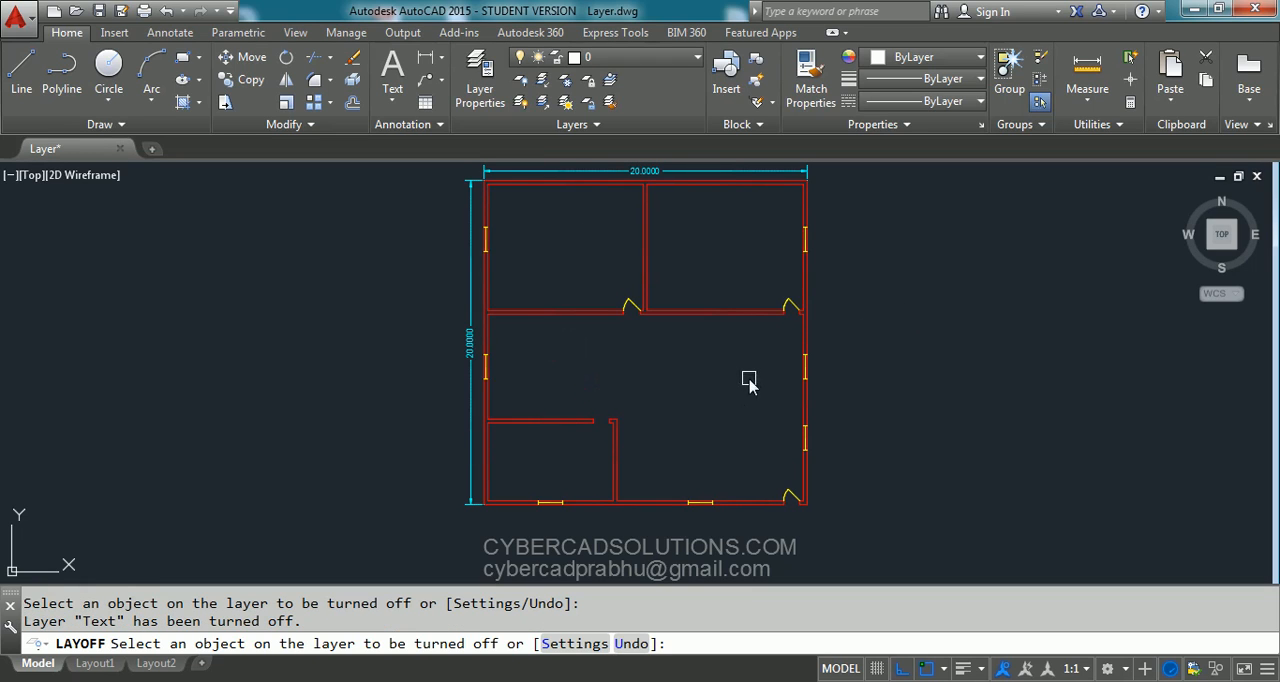
left_click(471, 351)
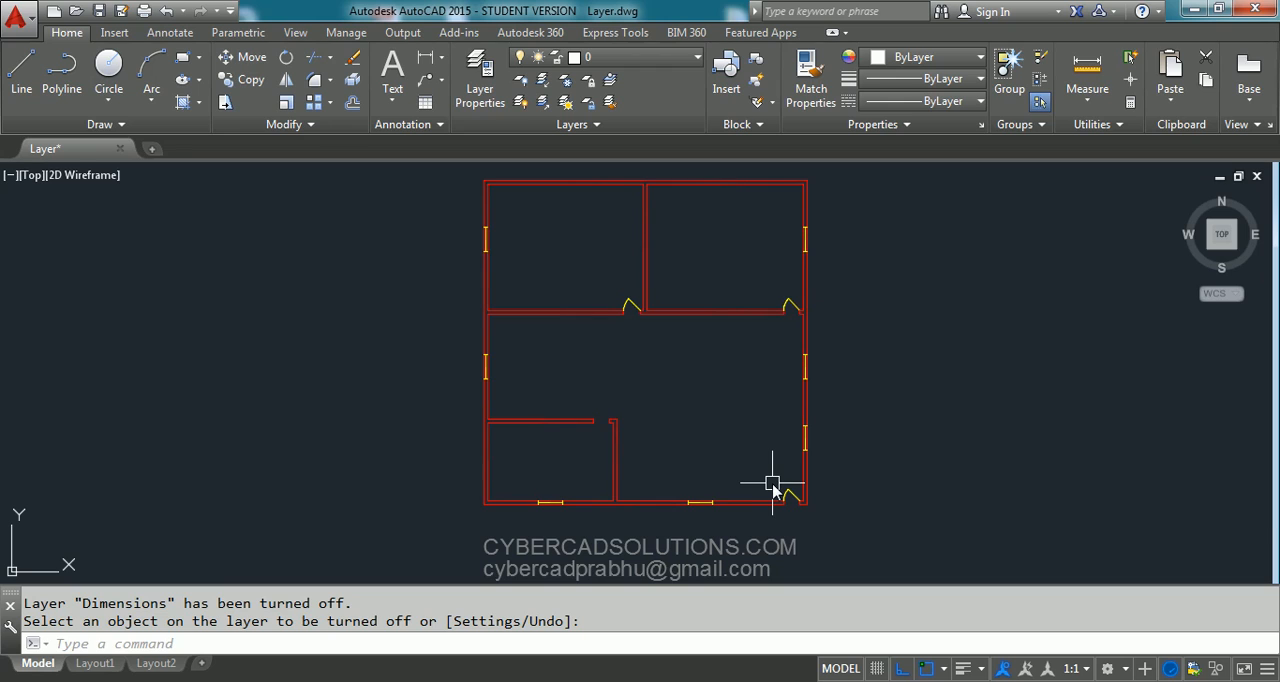
- Turn every layer back on using LAYON
type("LAYON")
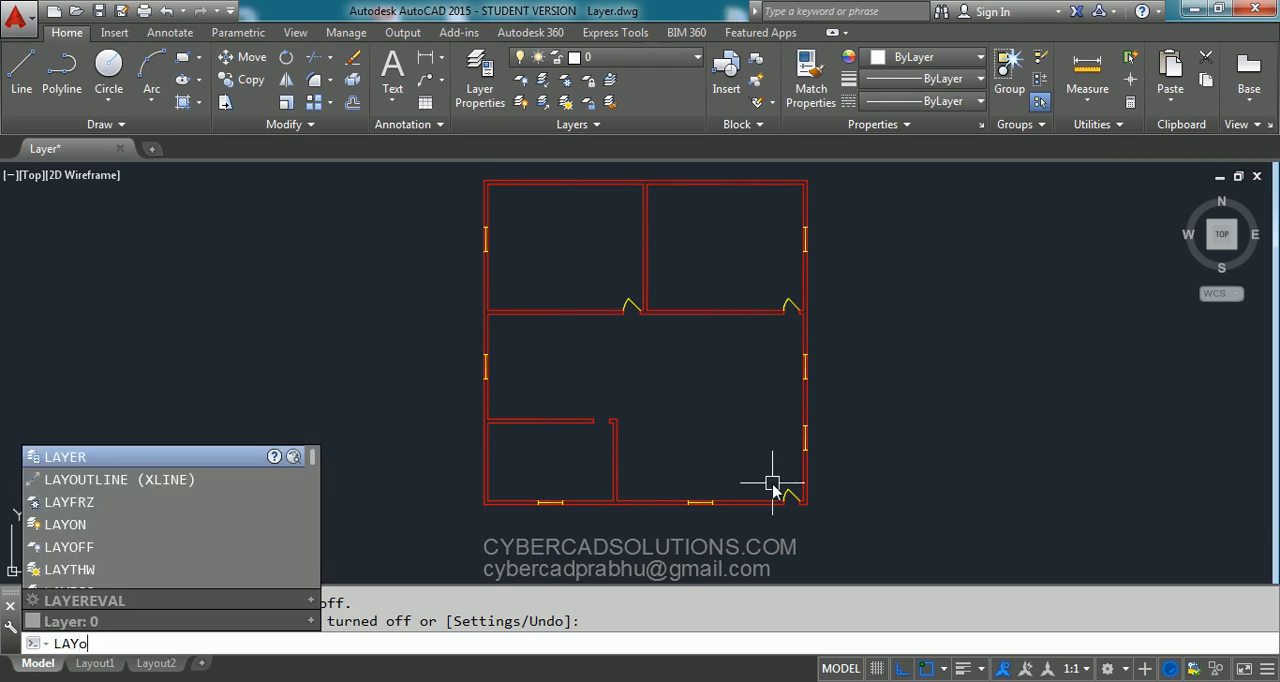
key("Return")
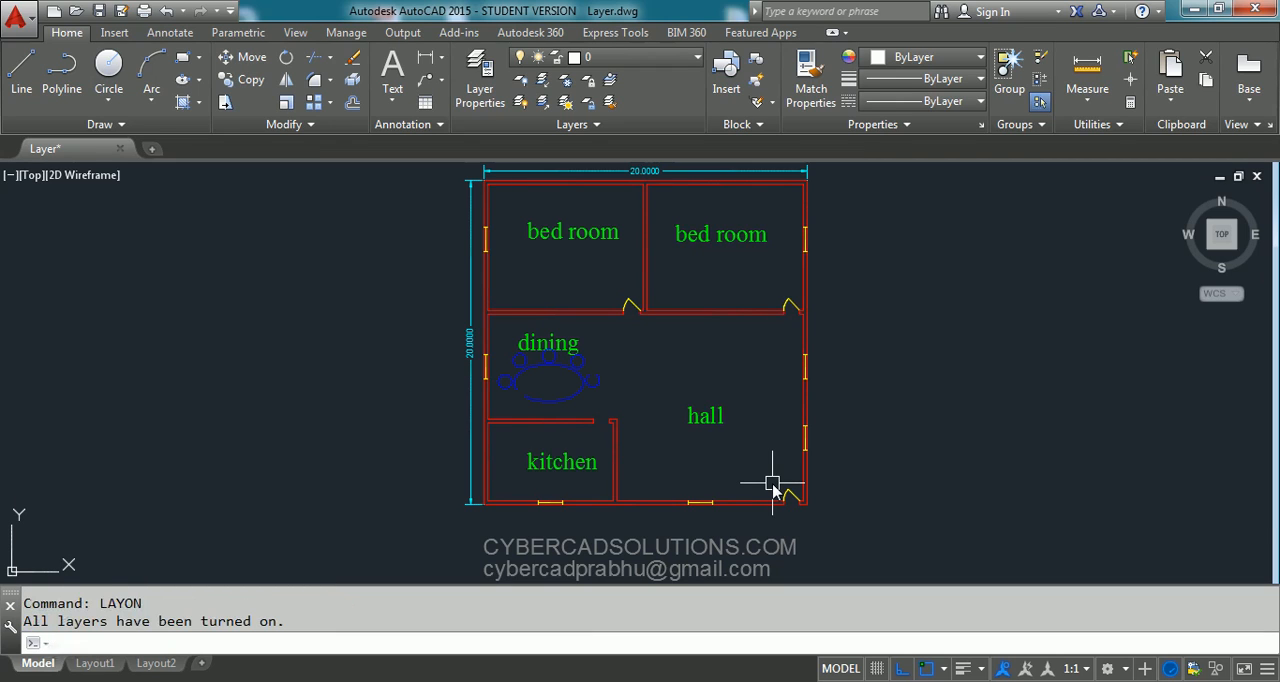
- Lock the Dimensions layer
mouse_move(808, 404)
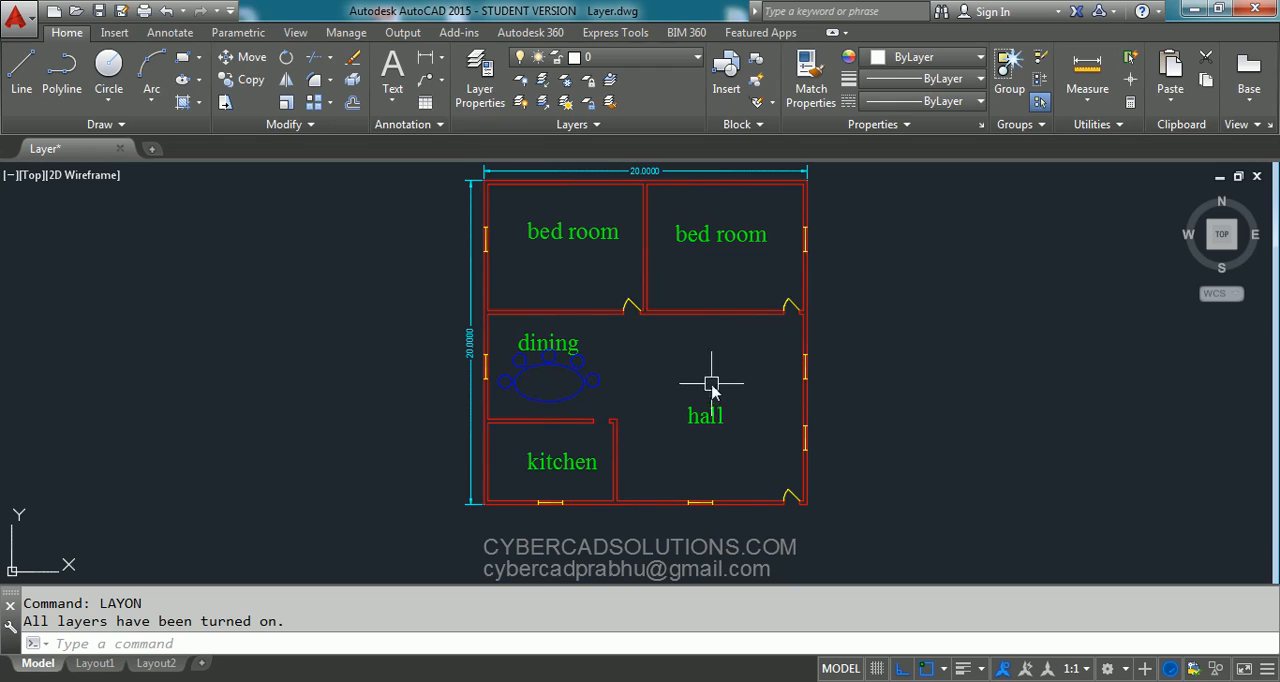
left_click(655, 60)
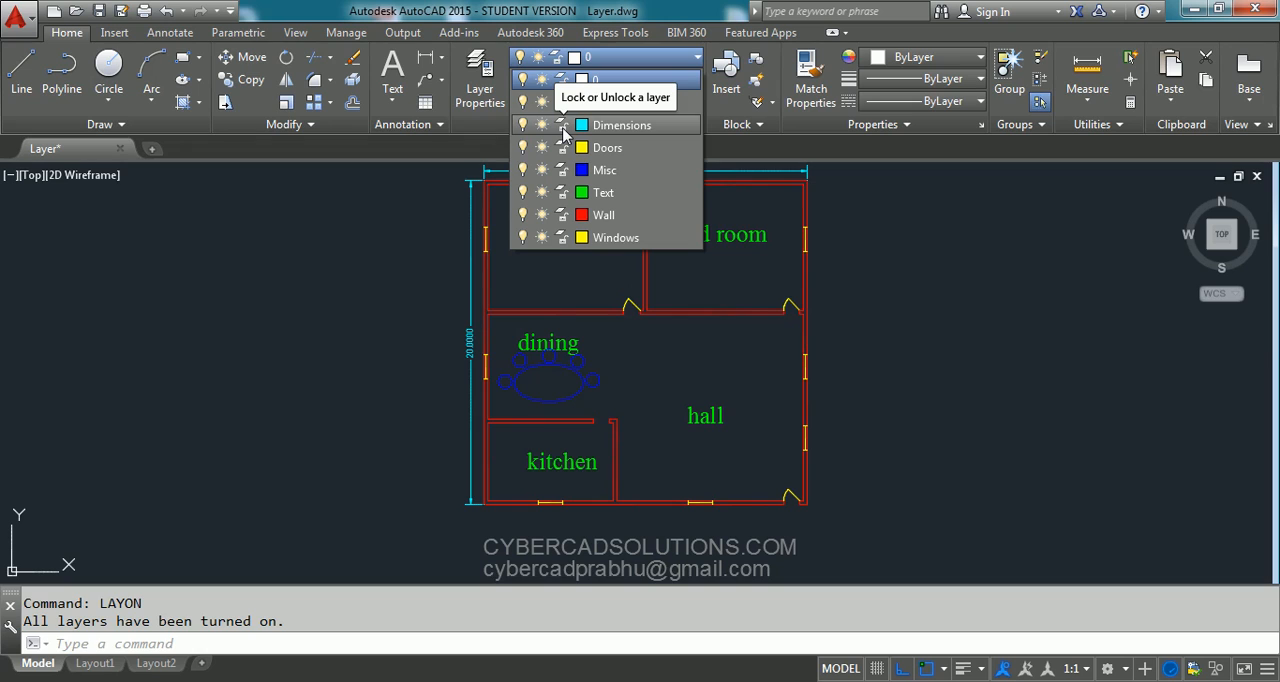
left_click(562, 128)
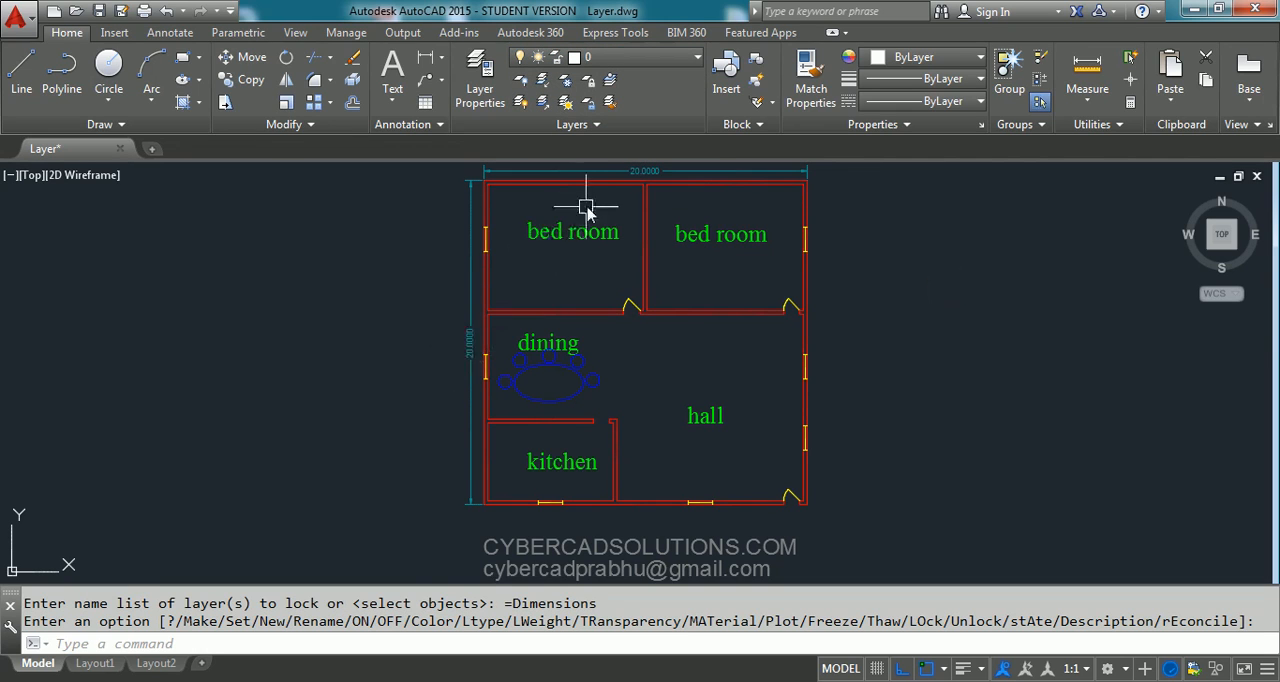
- Try to erase the vertical dimension, which lies on the locked Dimensions layer
left_click(466, 341)
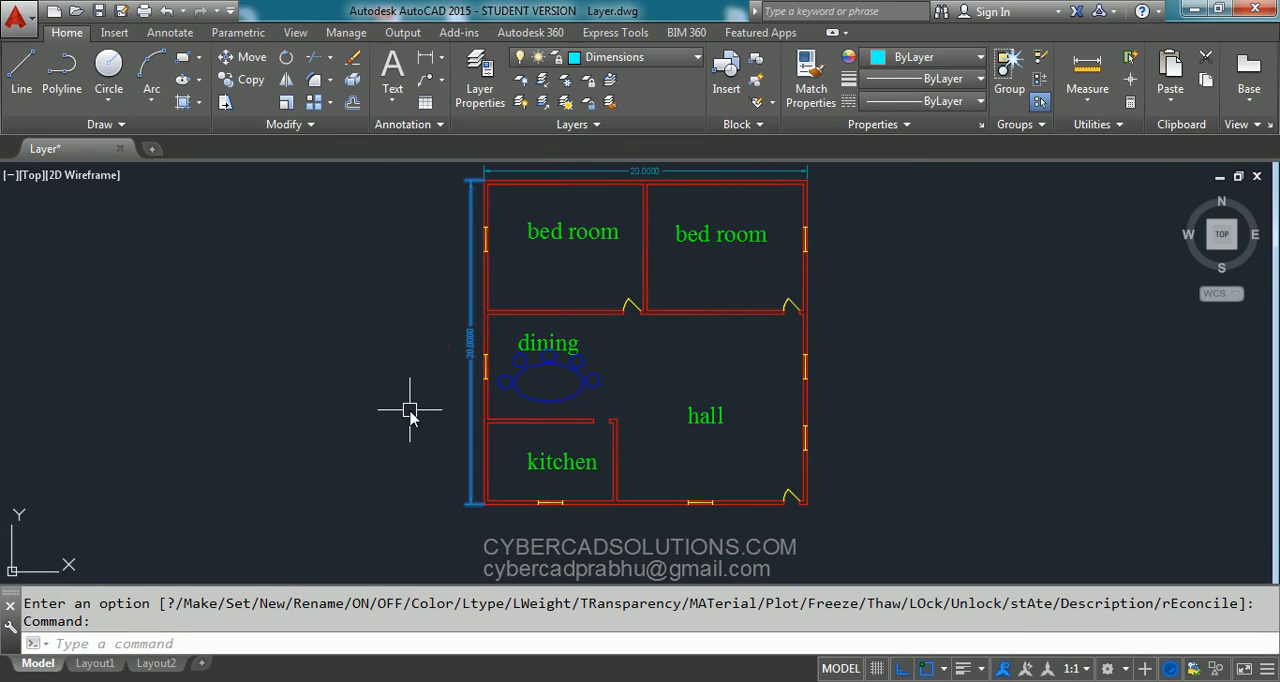
left_click(353, 58)
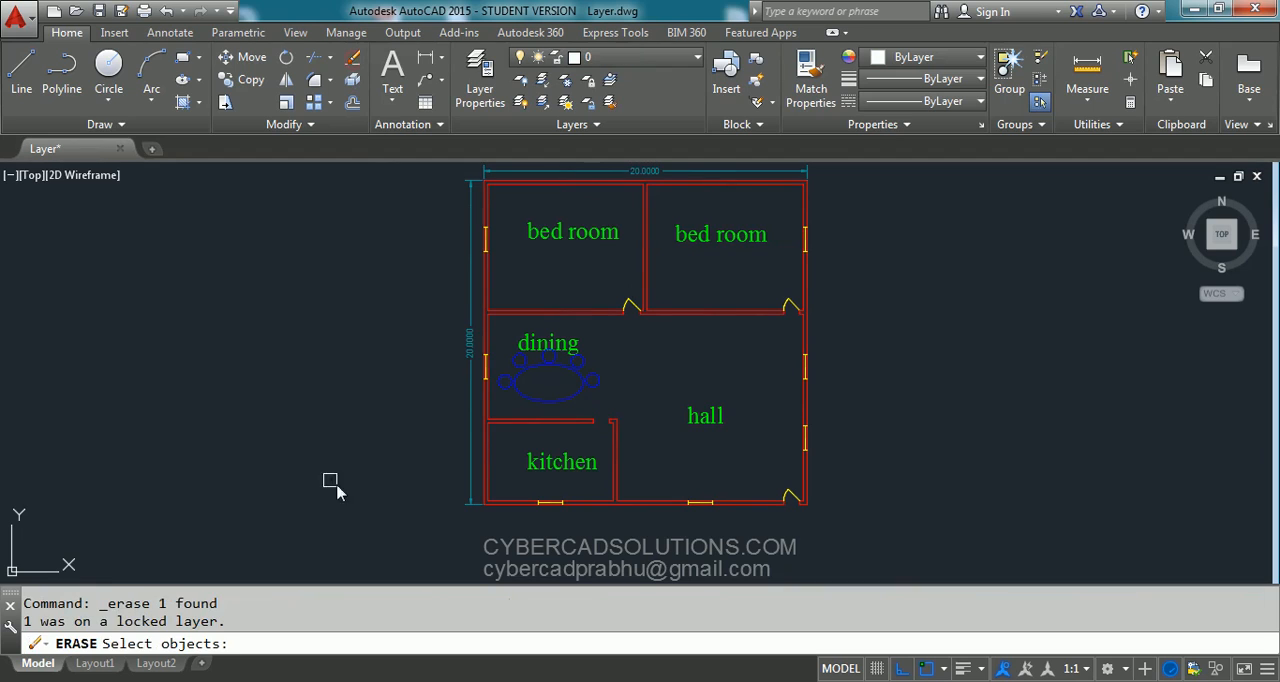
left_click_drag(213, 624, 24, 621)
key("Escape")
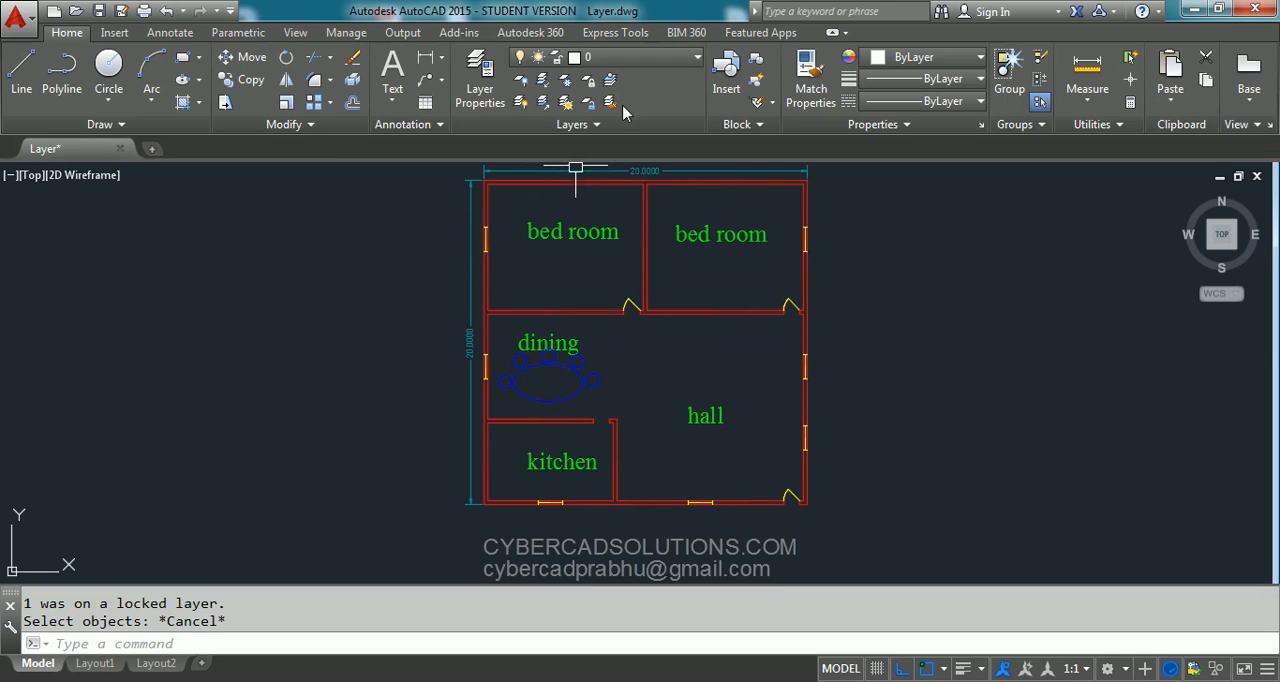
- Lock the Doors layer
left_click(644, 60)
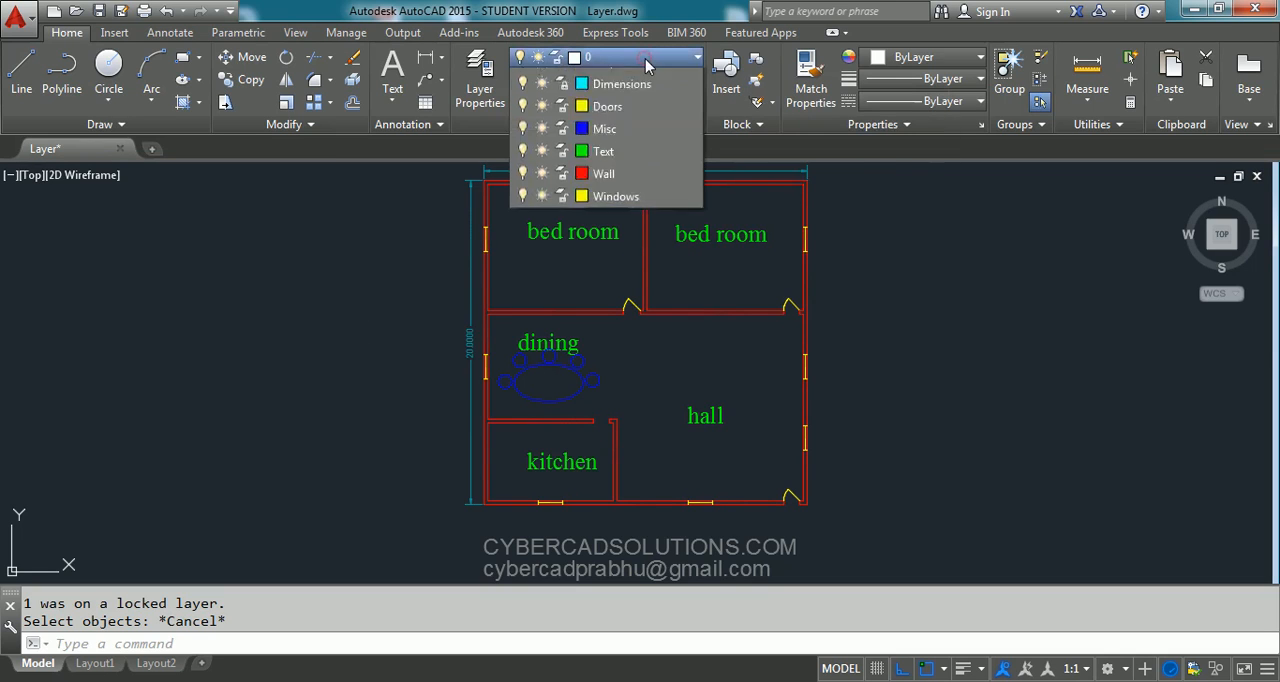
left_click(563, 149)
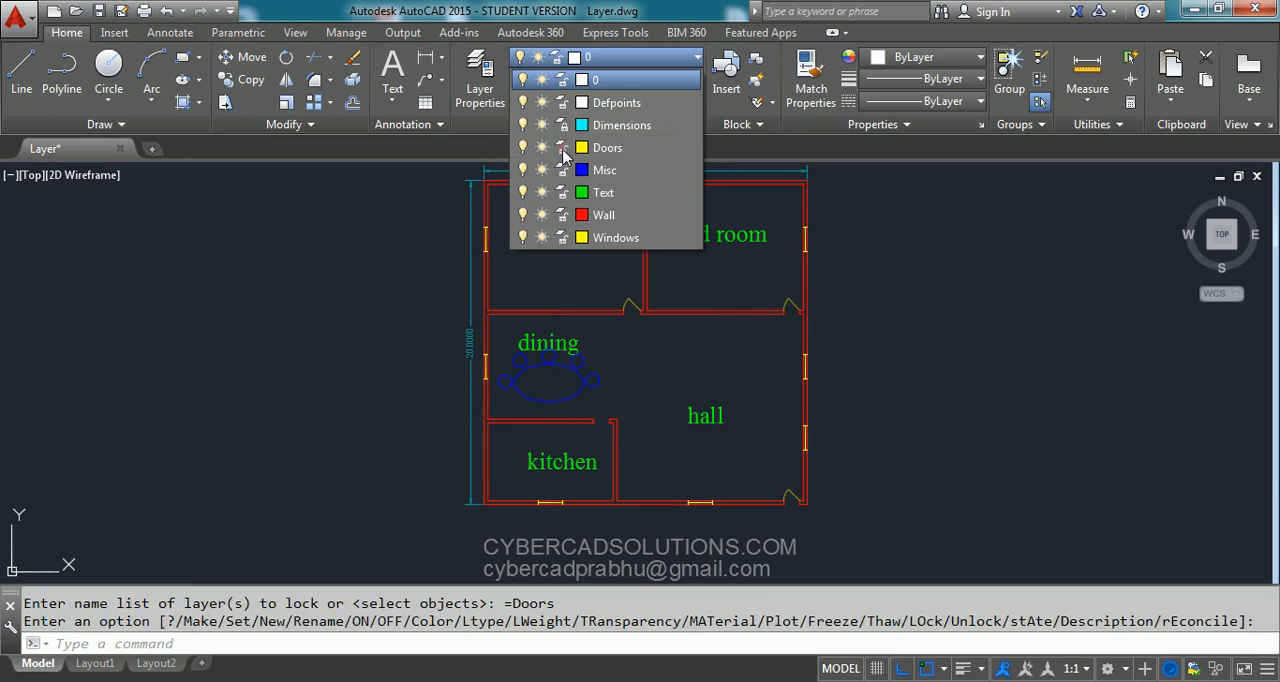
left_click(914, 274)
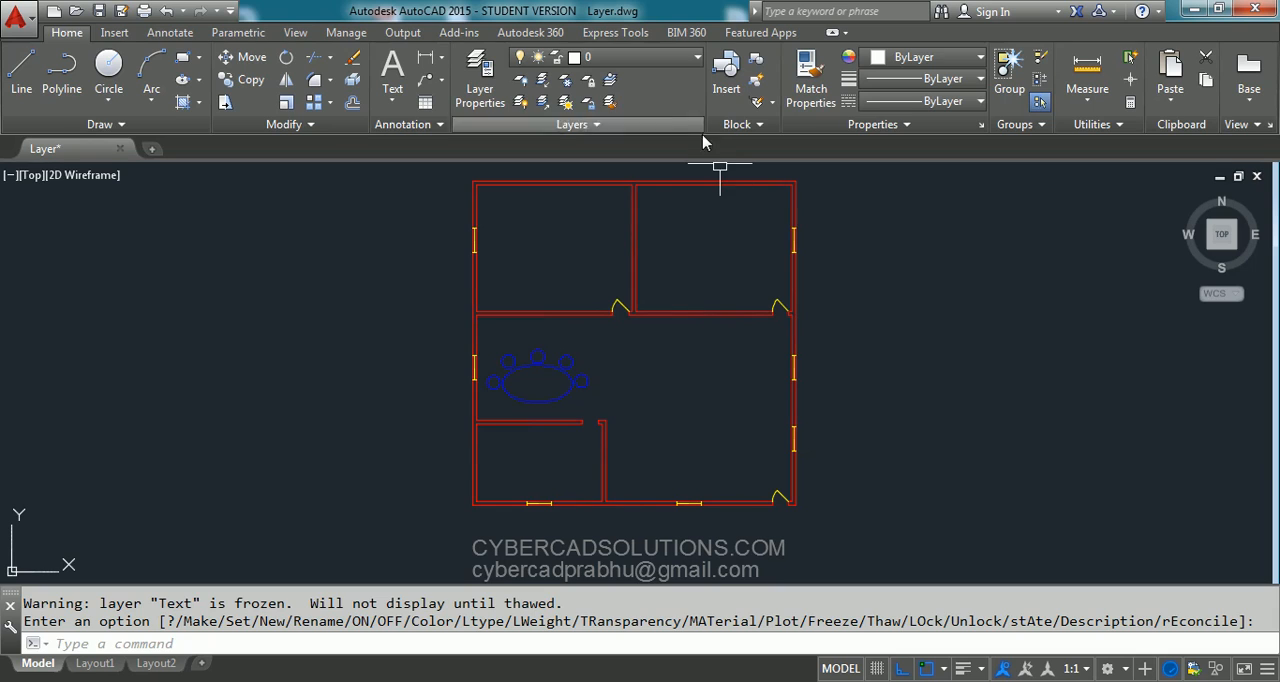
- Thaw the Text layer and freeze it again
left_click(665, 57)
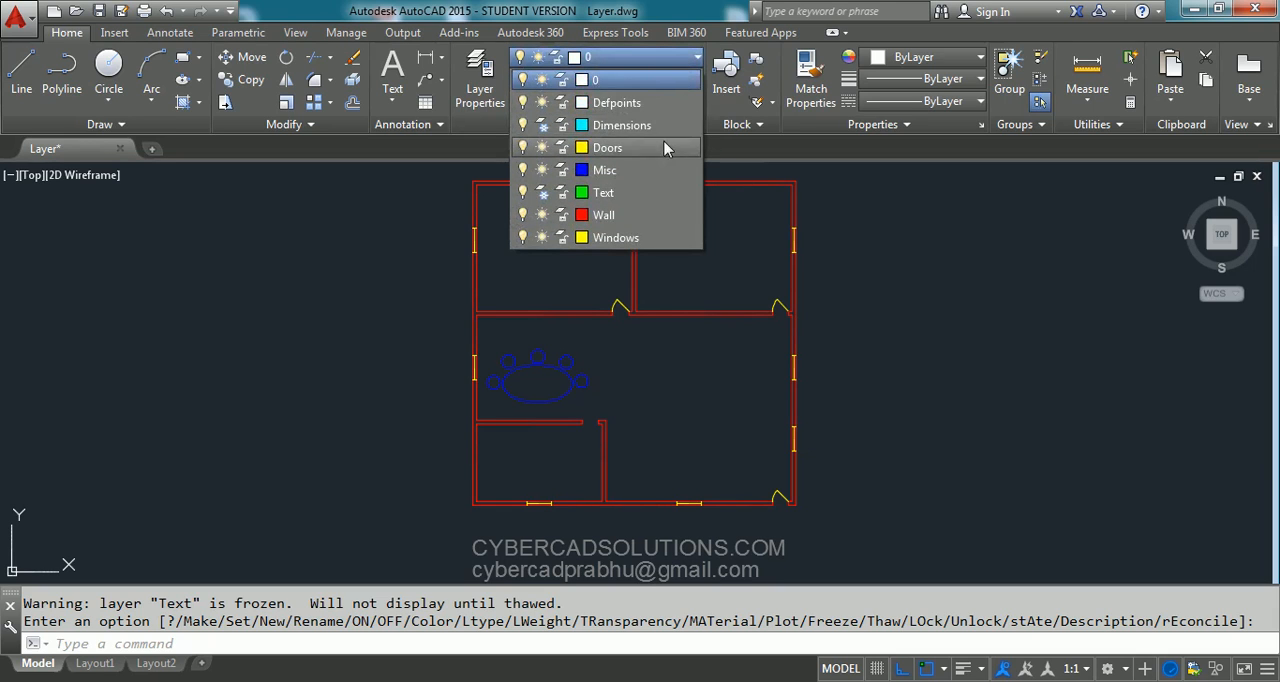
left_click(542, 192)
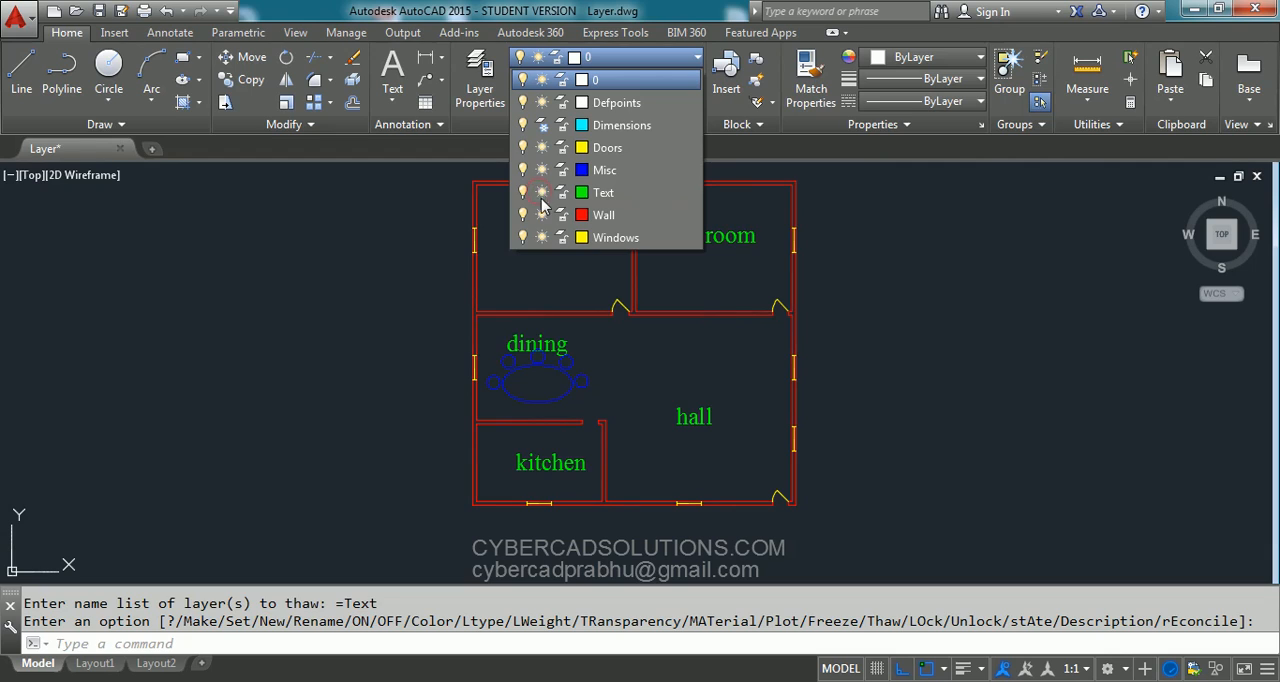
left_click(542, 192)
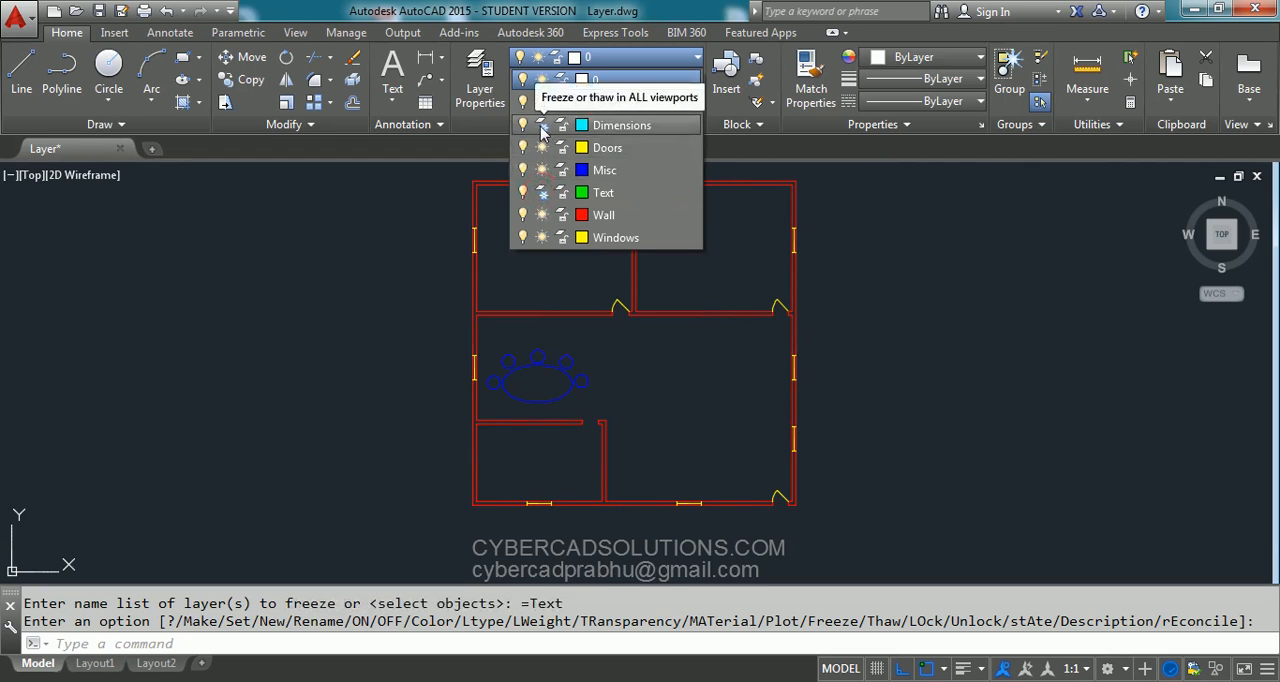
left_click(950, 288)
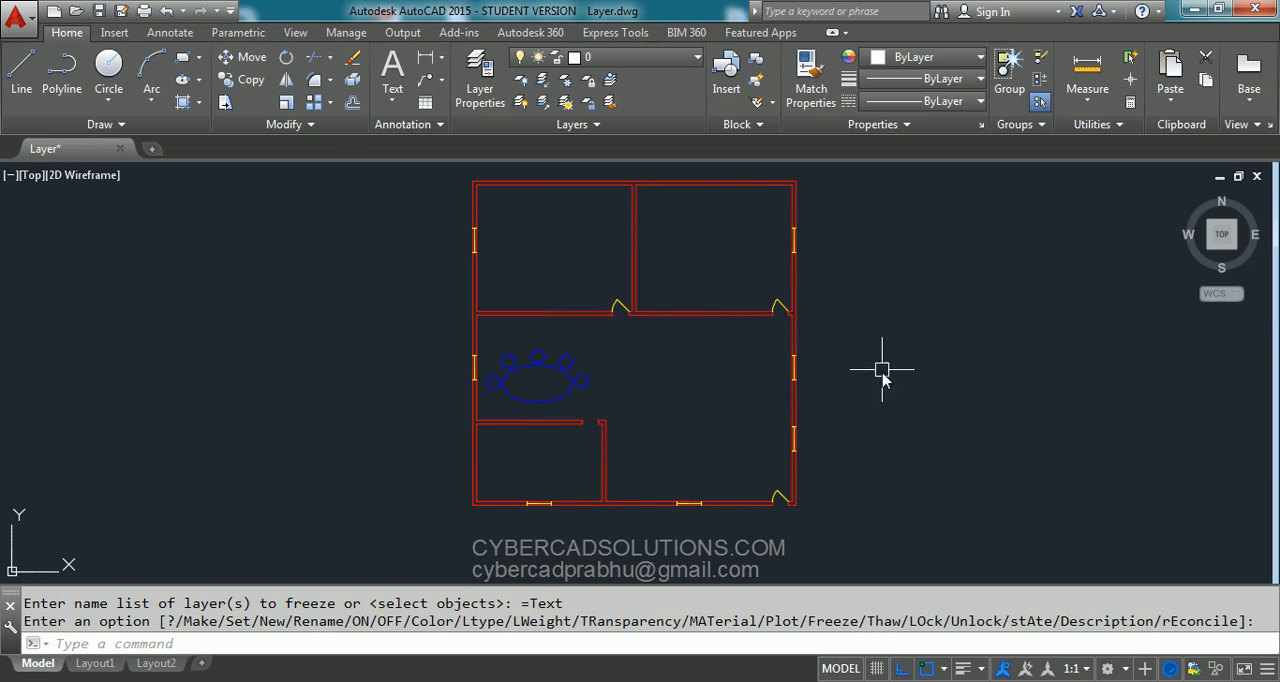
- Check the layer list for frozen layers and thaw all layers with the LAYTHW command
left_click(685, 64)
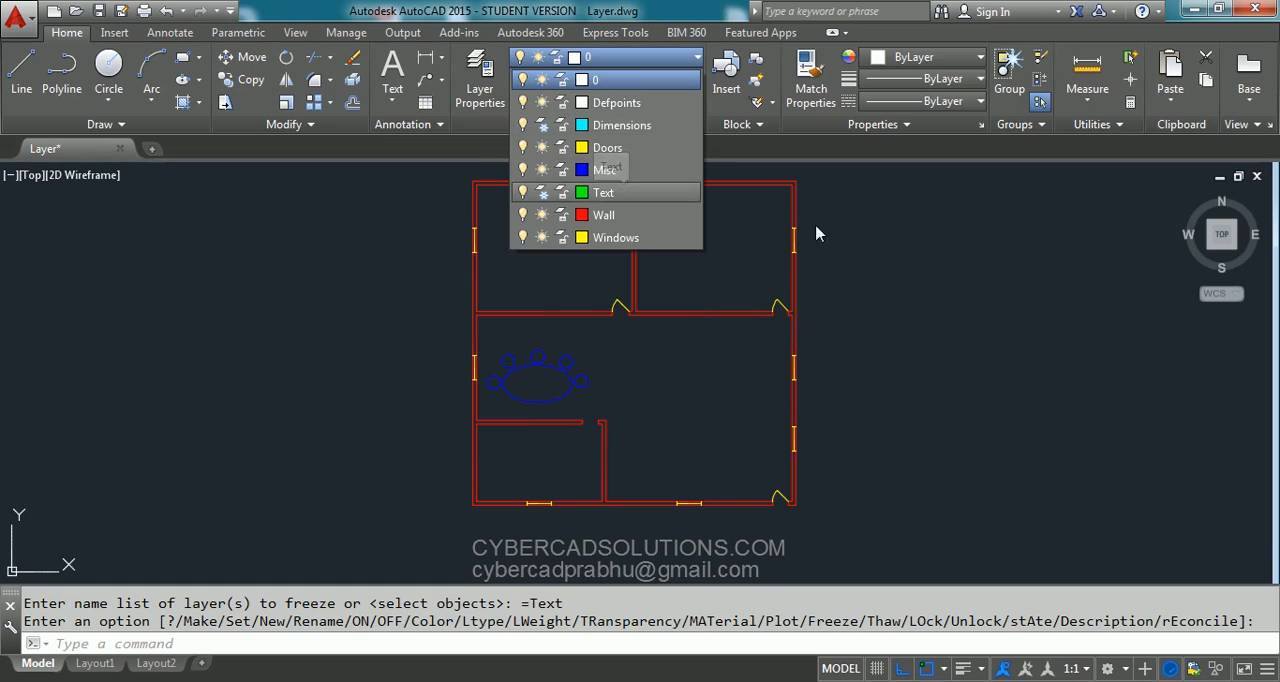
left_click(922, 301)
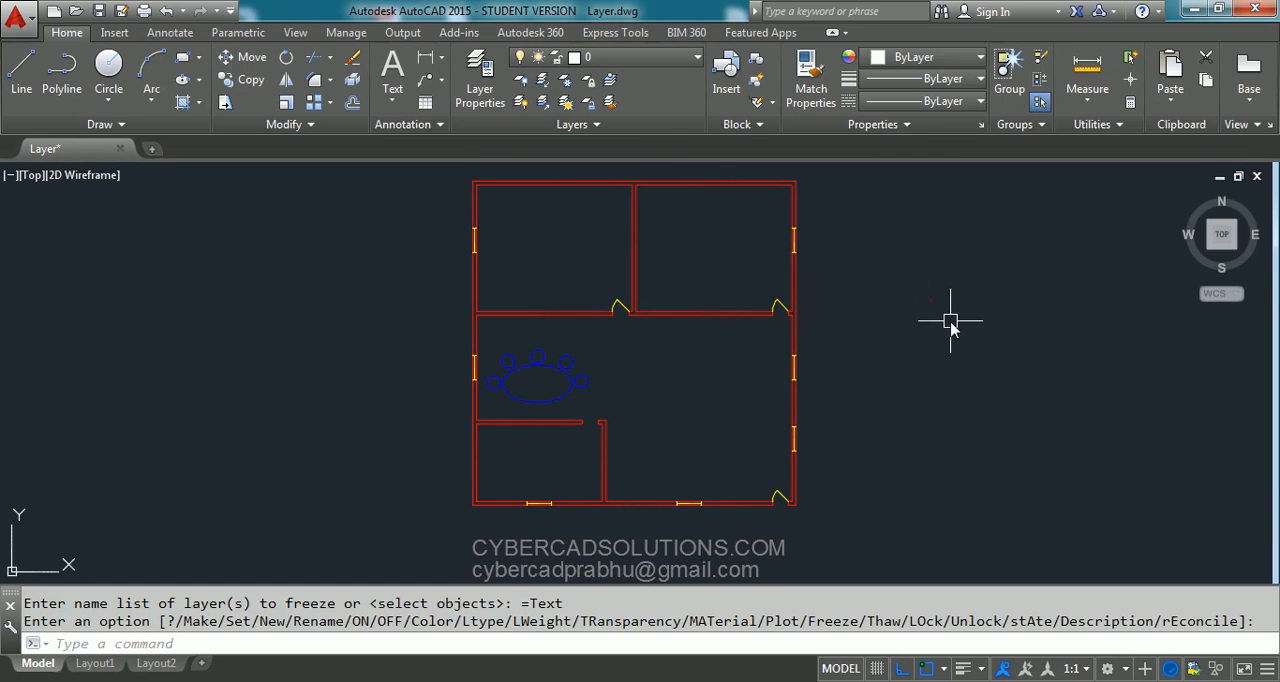
type("laythw")
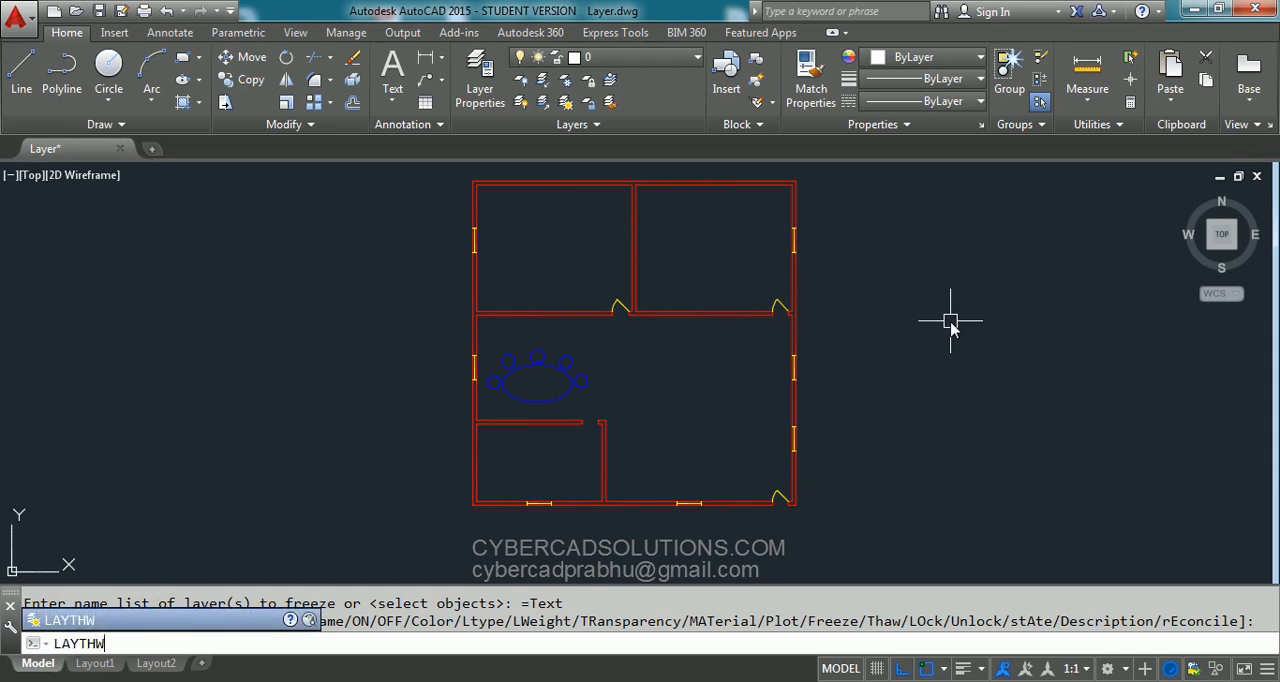
key("Return")
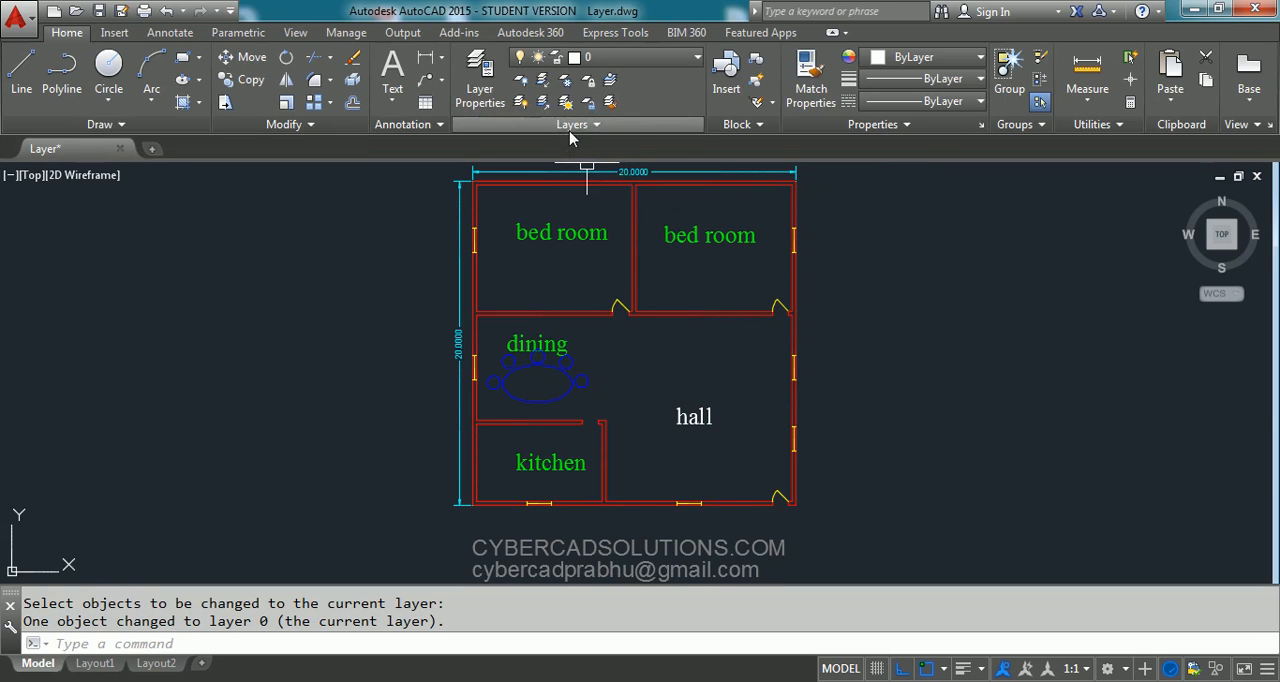
- With LAYMCUR, make Text current by picking the right-hand "bed room" label, and make Wall current by picking the right outer wall
left_click(611, 84)
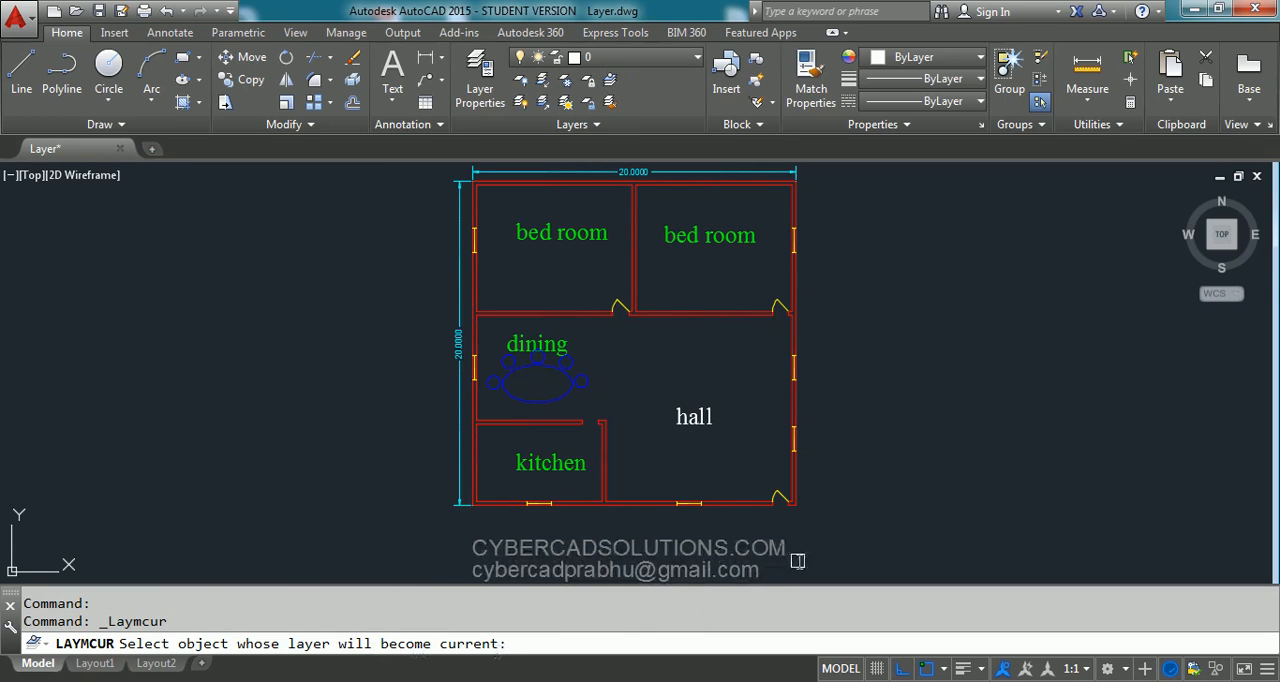
left_click(742, 247)
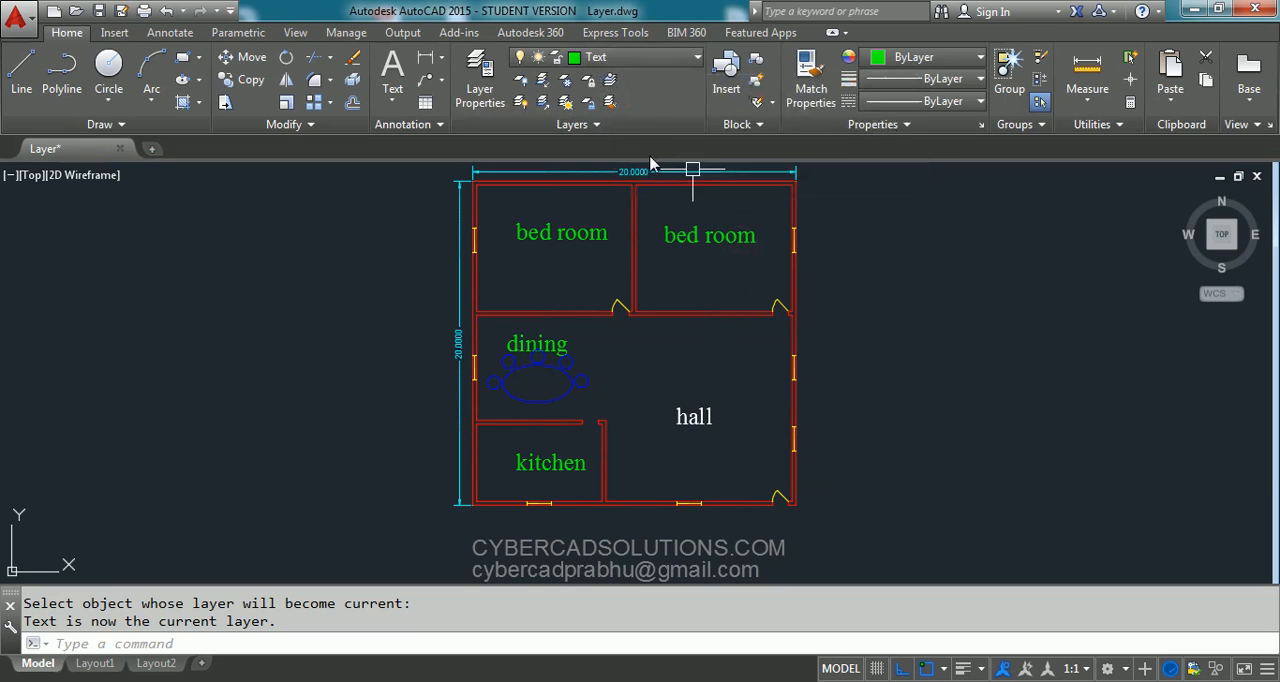
left_click(611, 81)
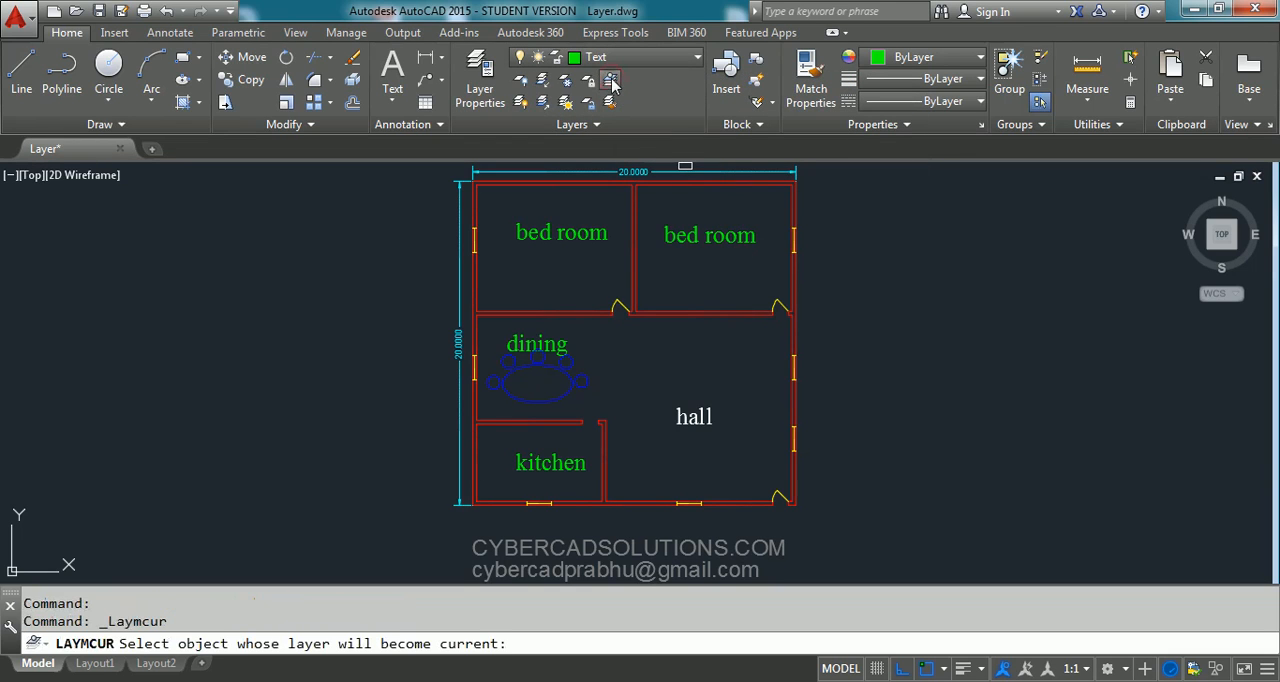
left_click(795, 282)
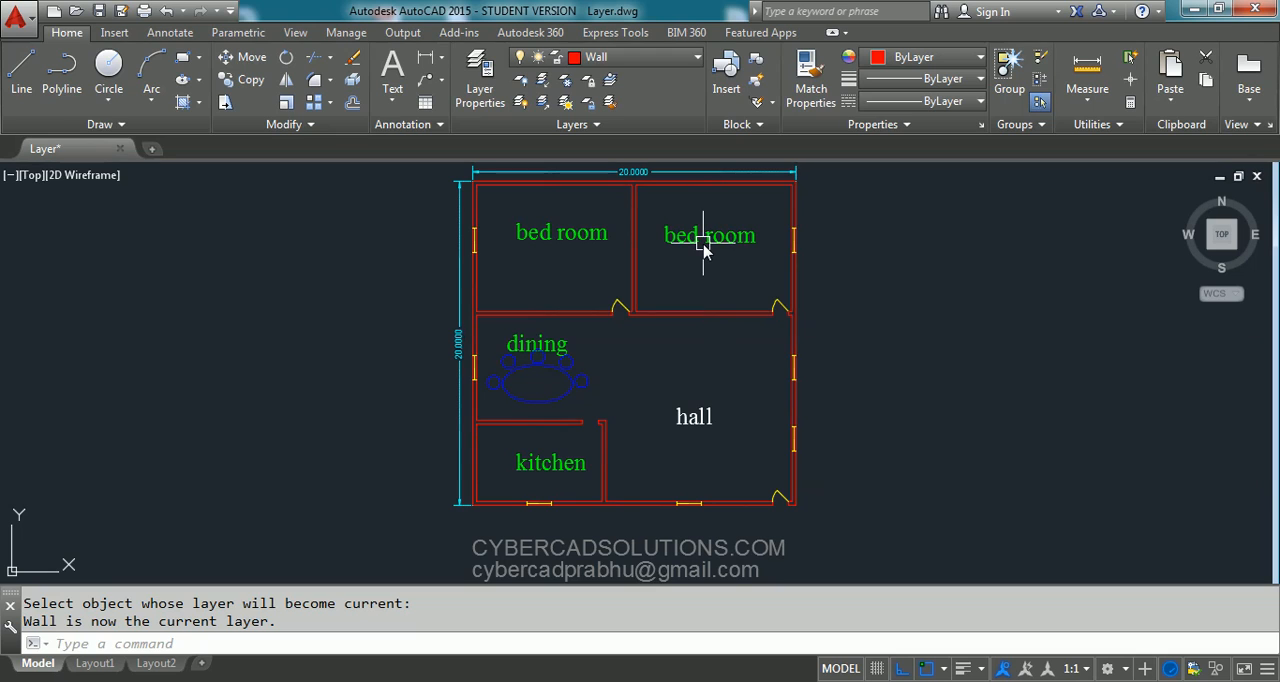
mouse_move(703, 250)
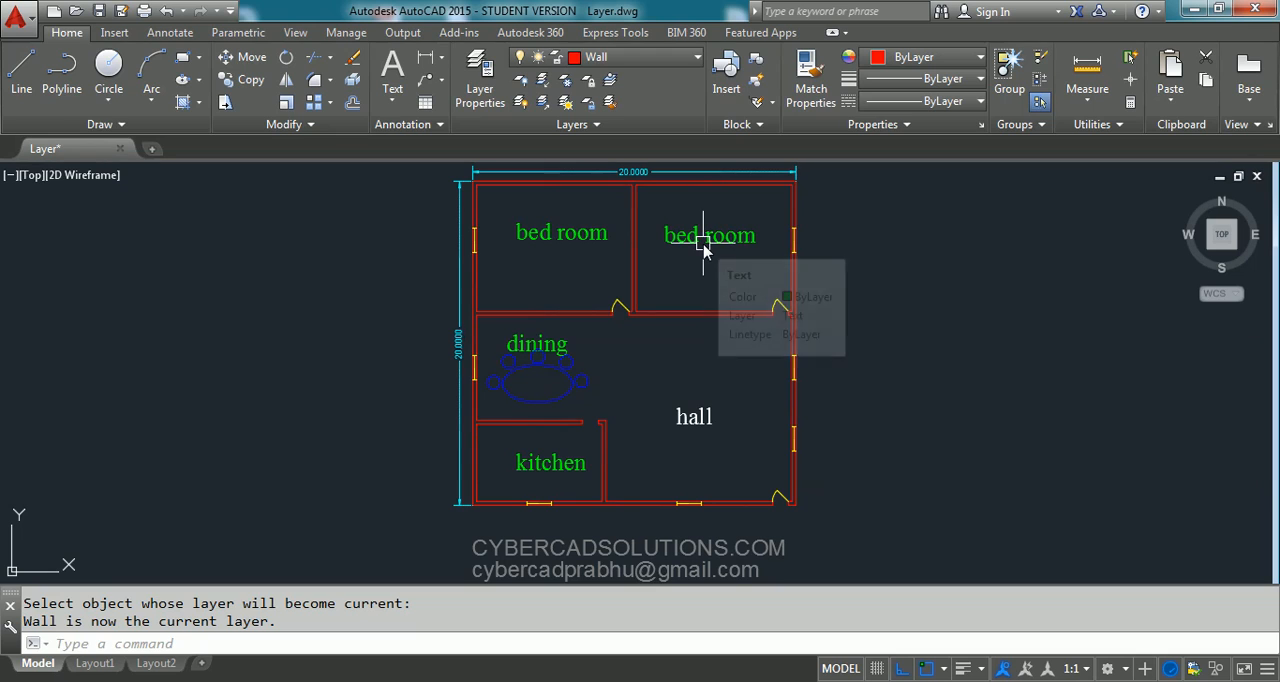
left_click(688, 64)
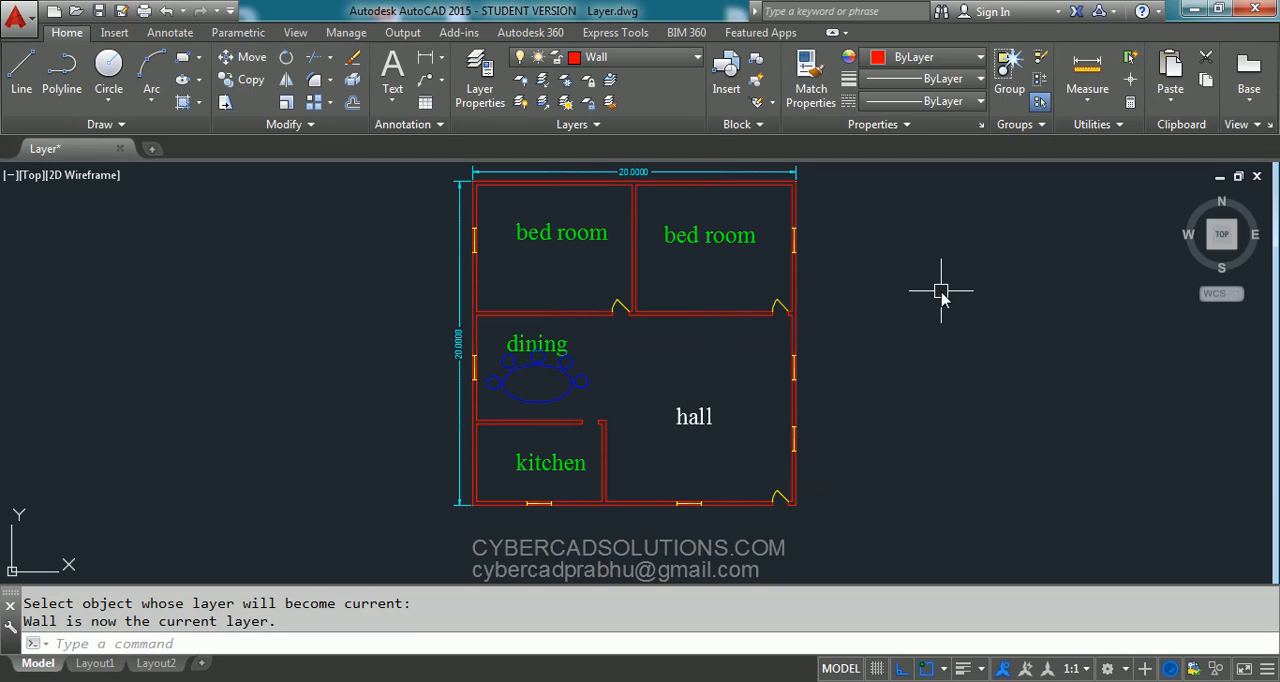
- Isolate the Wall and Doors layers with LAYISO by picking a wall line and a door, and turn all layers back on with LAYON
type("layiso")
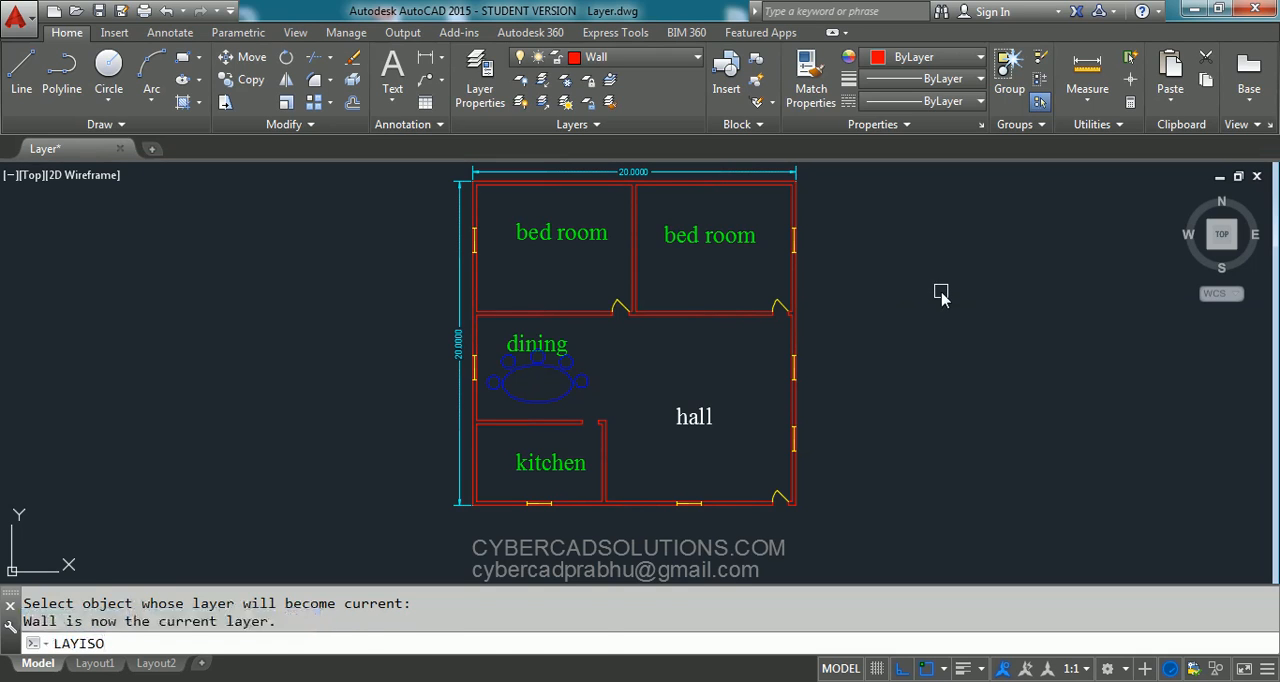
key("Return")
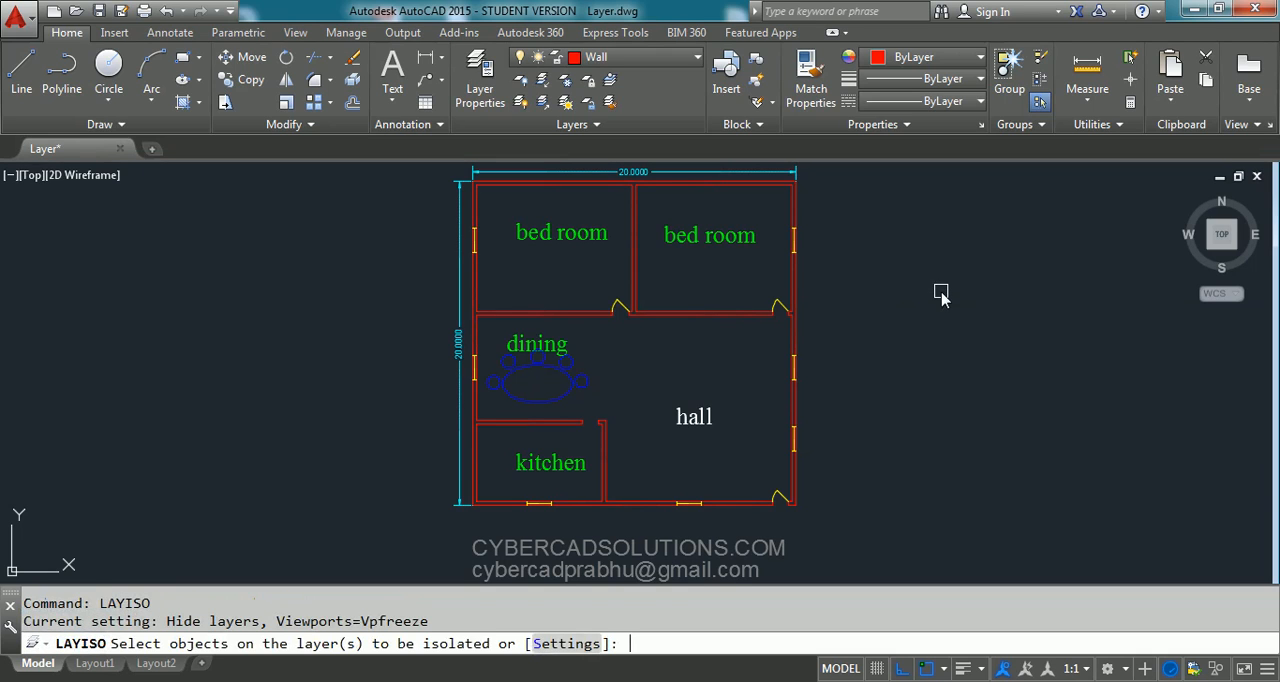
left_click(636, 274)
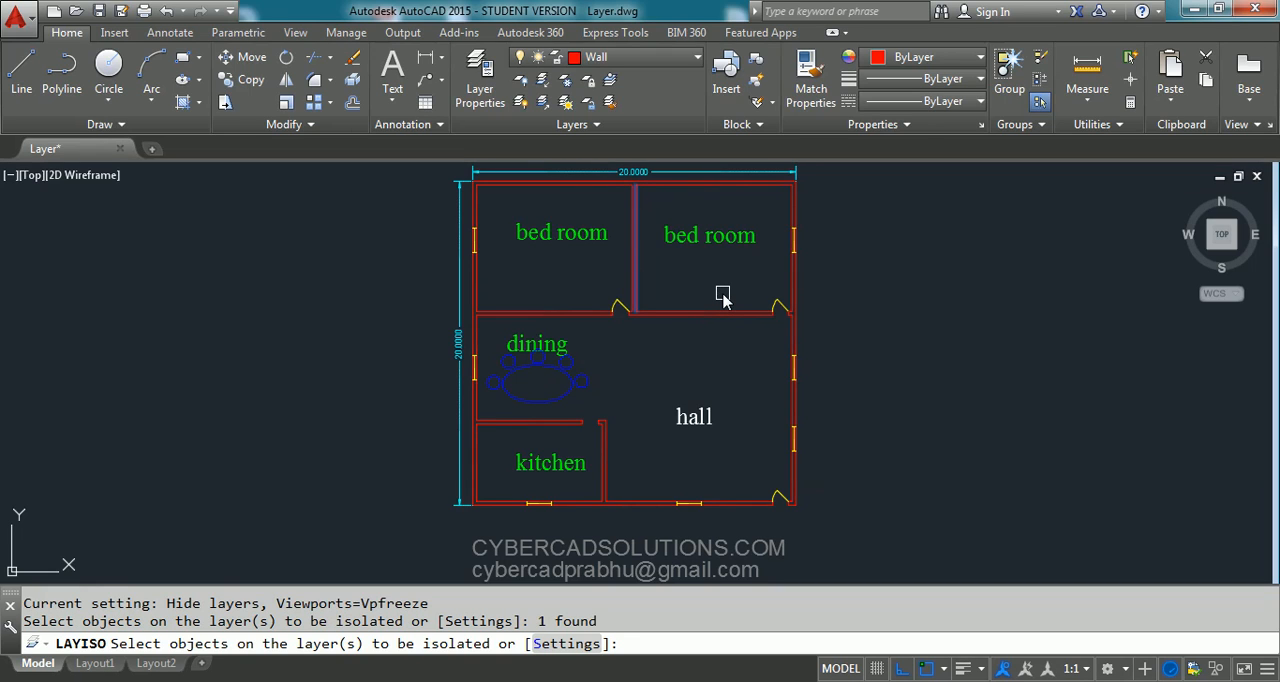
left_click(617, 303)
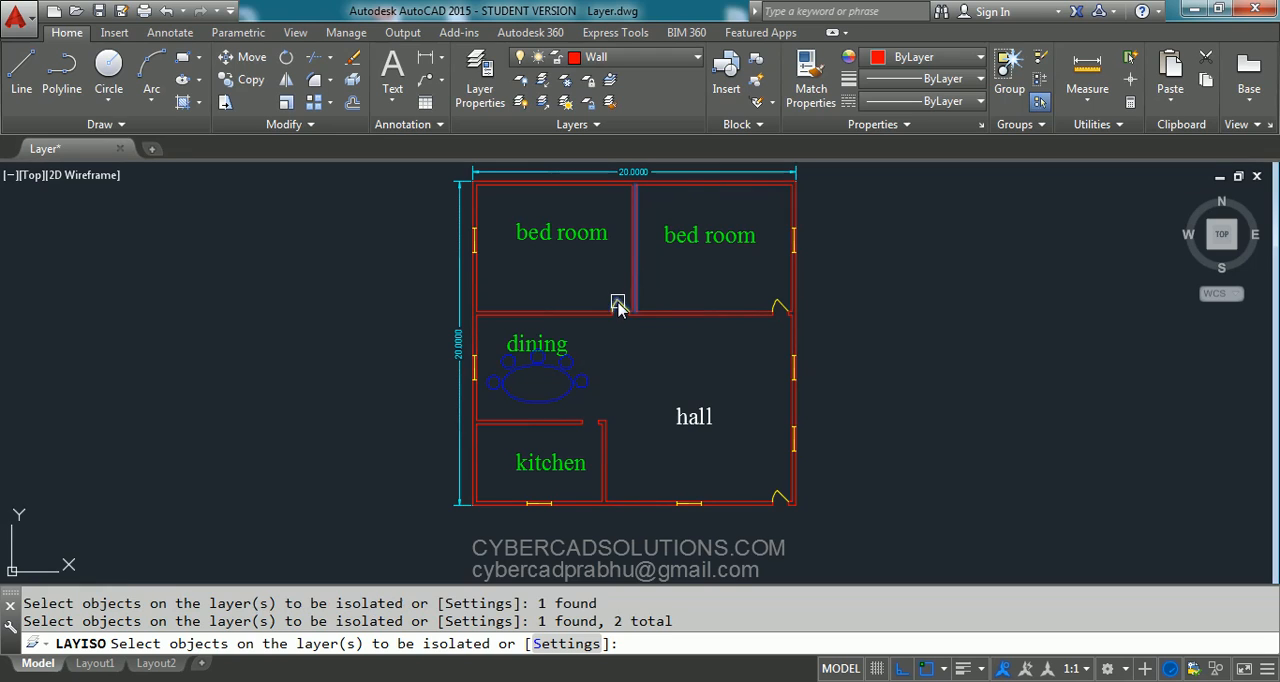
key("Return")
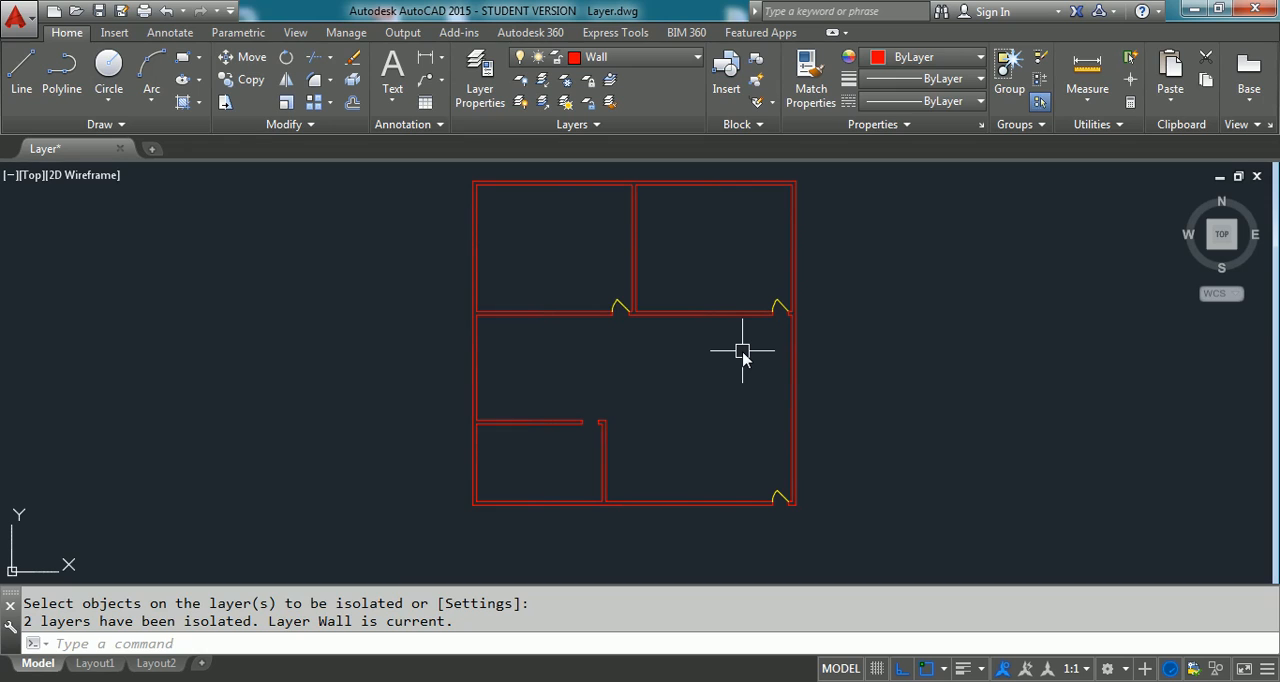
type("LAYON")
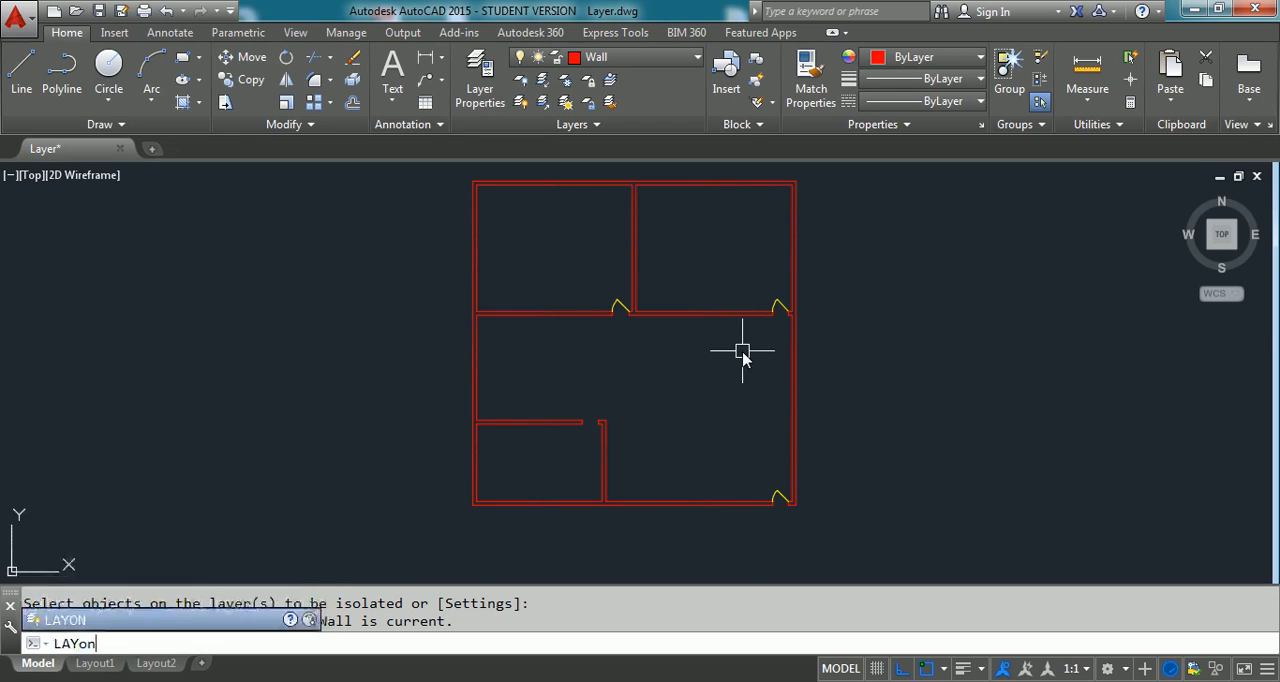
key("Return")
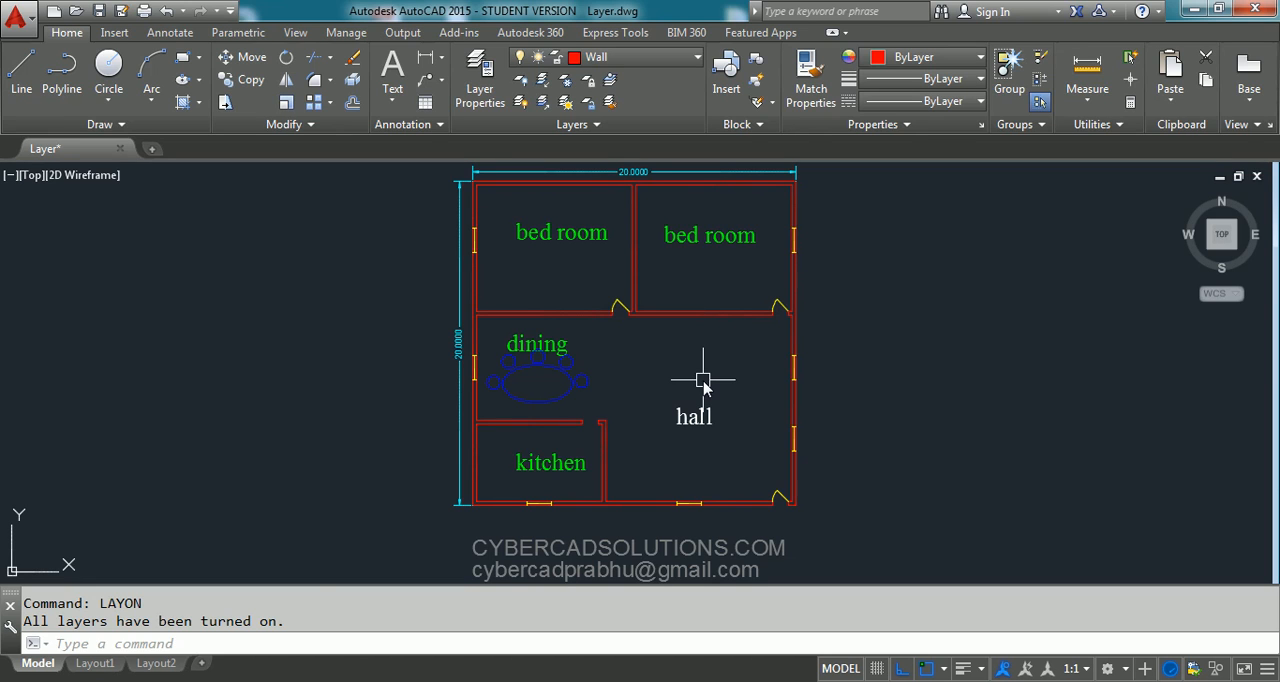
- Try to delete the current Wall layer in the Layer Properties Manager
type("LA")
key("Return")
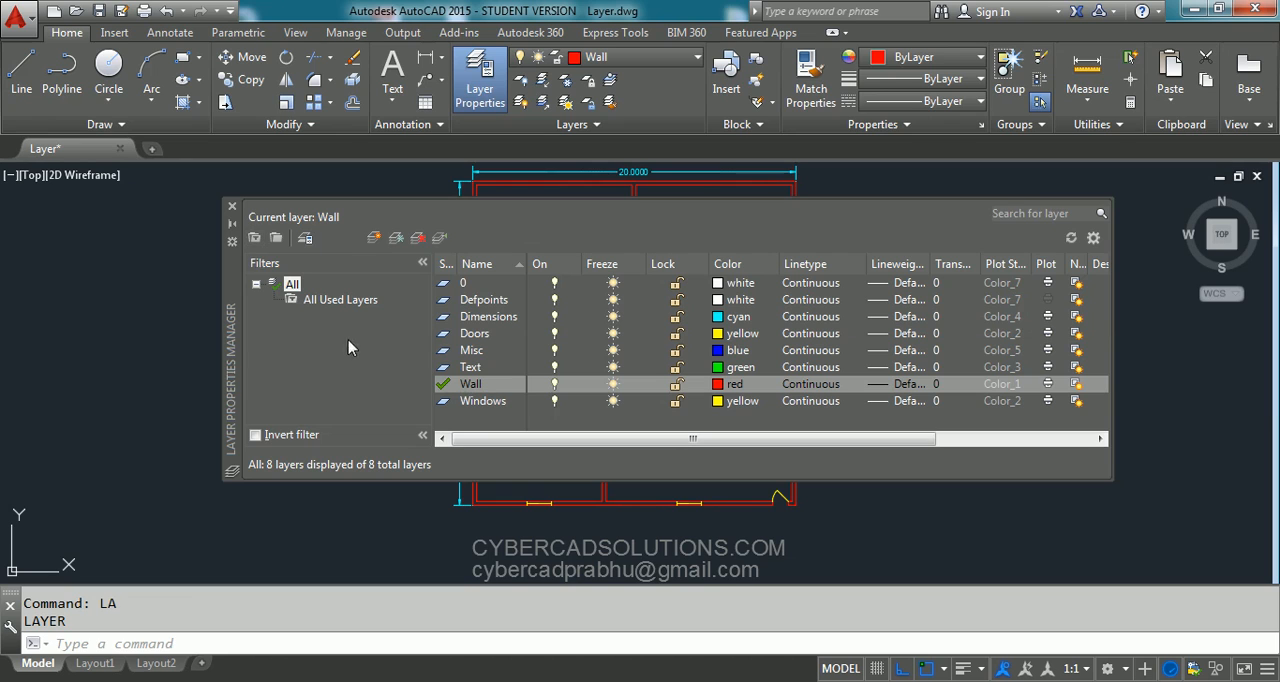
left_click(487, 385)
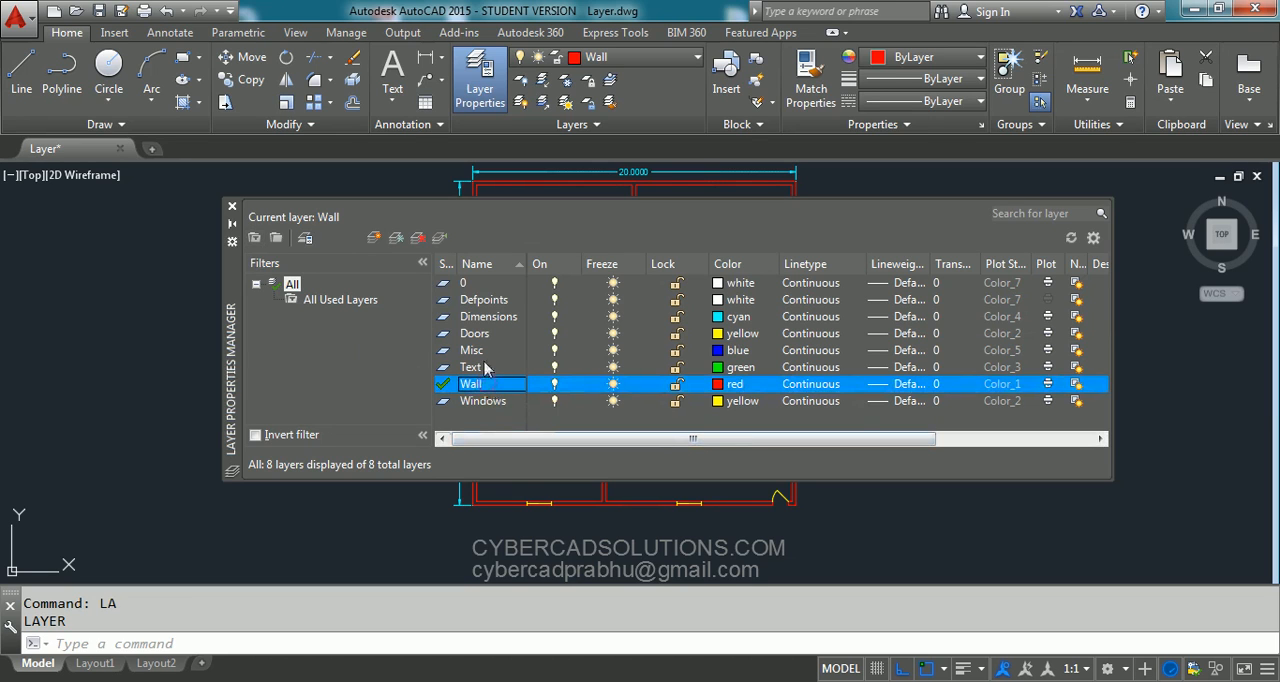
left_click(418, 240)
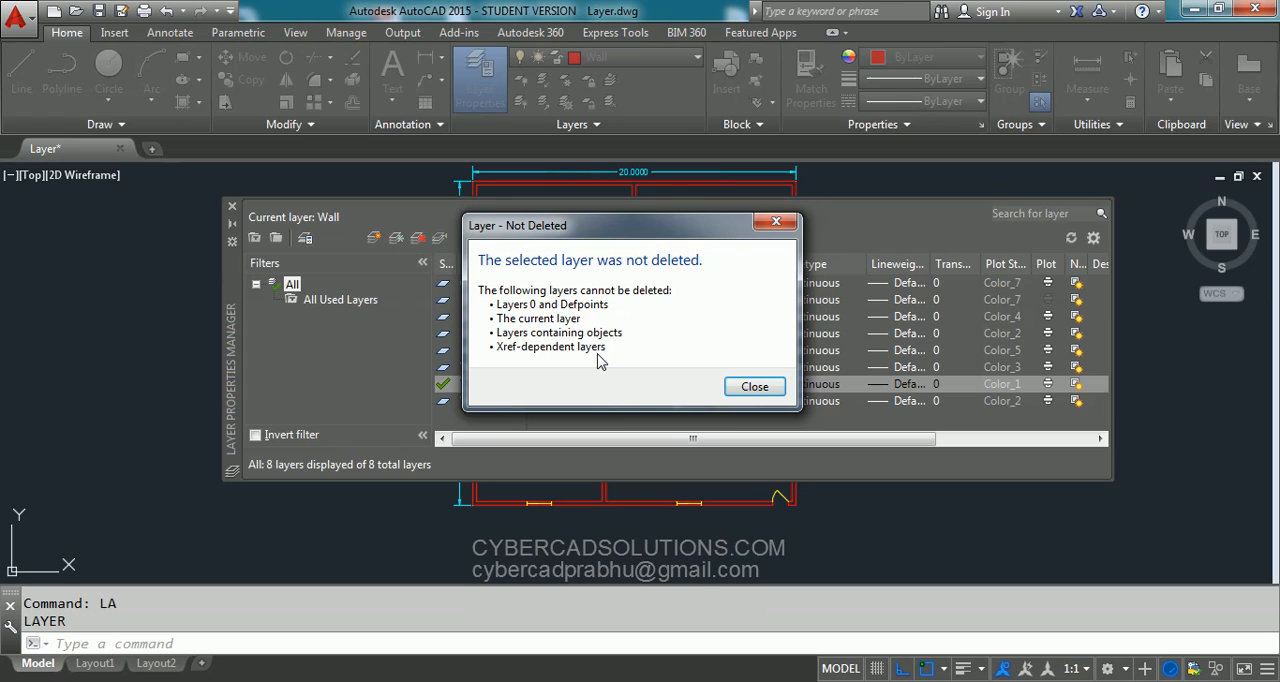
left_click(756, 392)
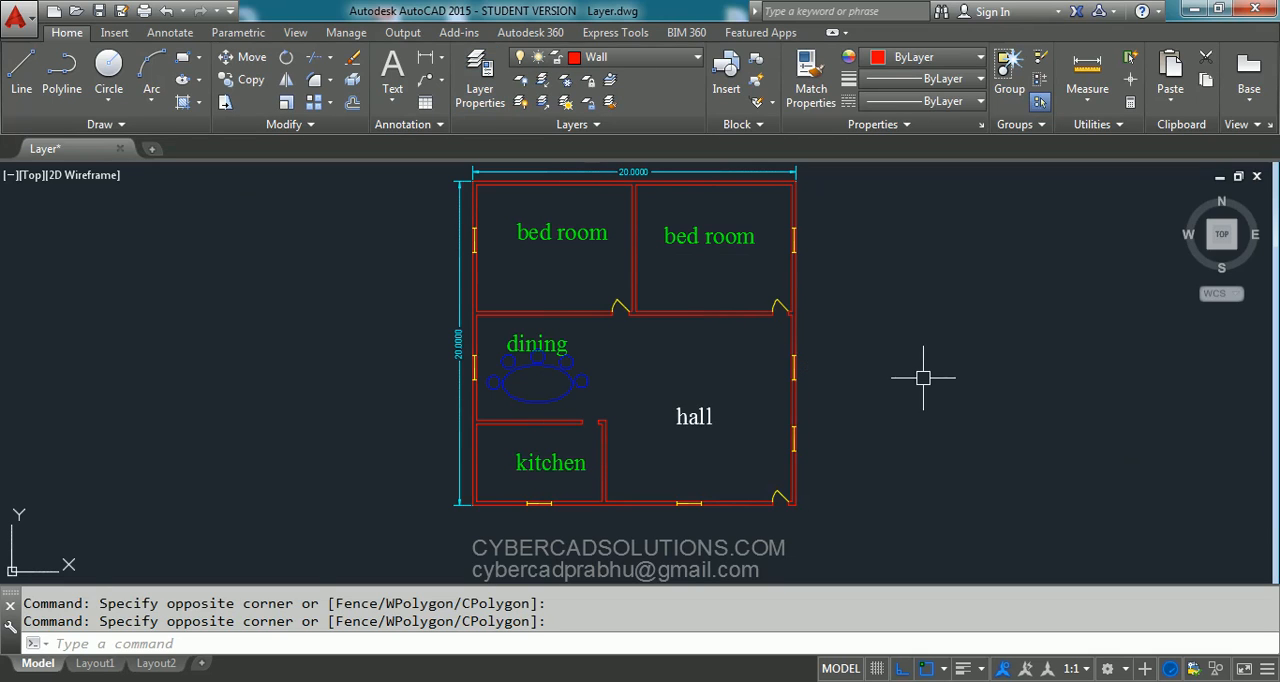
- Create a new layer with its default name in the Layer Properties Manager, enlarge the layer list and select the new layer
type("la")
key("space")
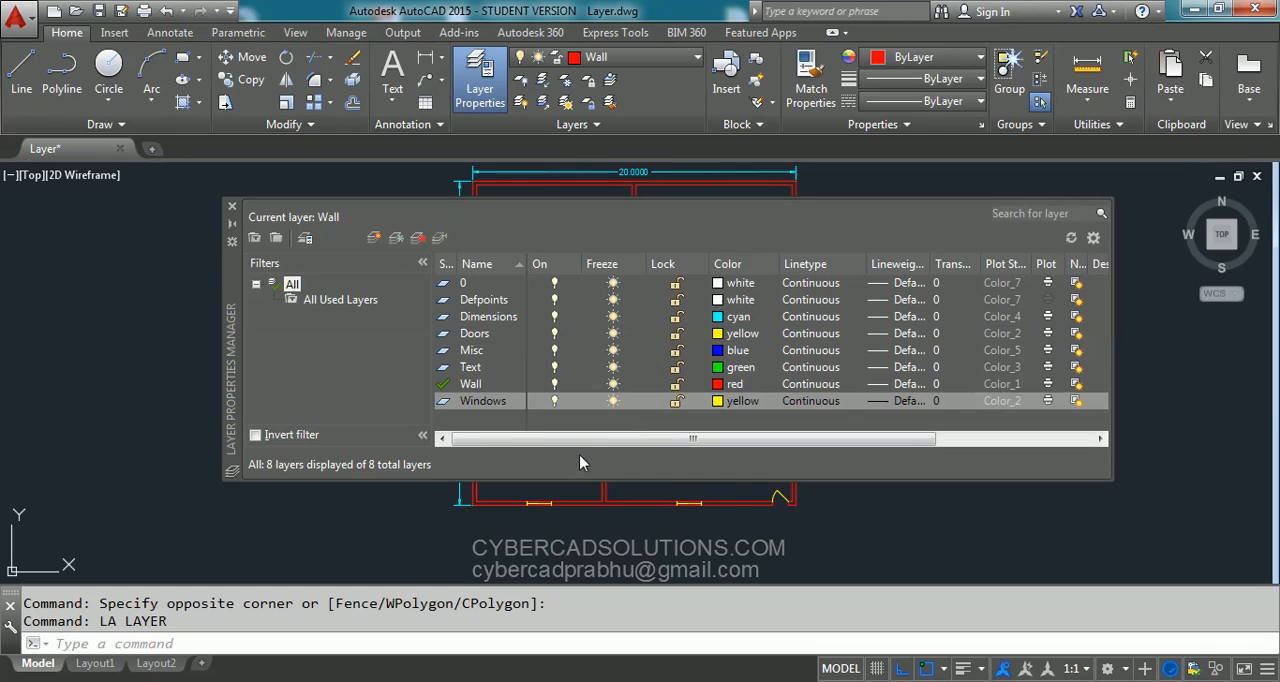
left_click(374, 237)
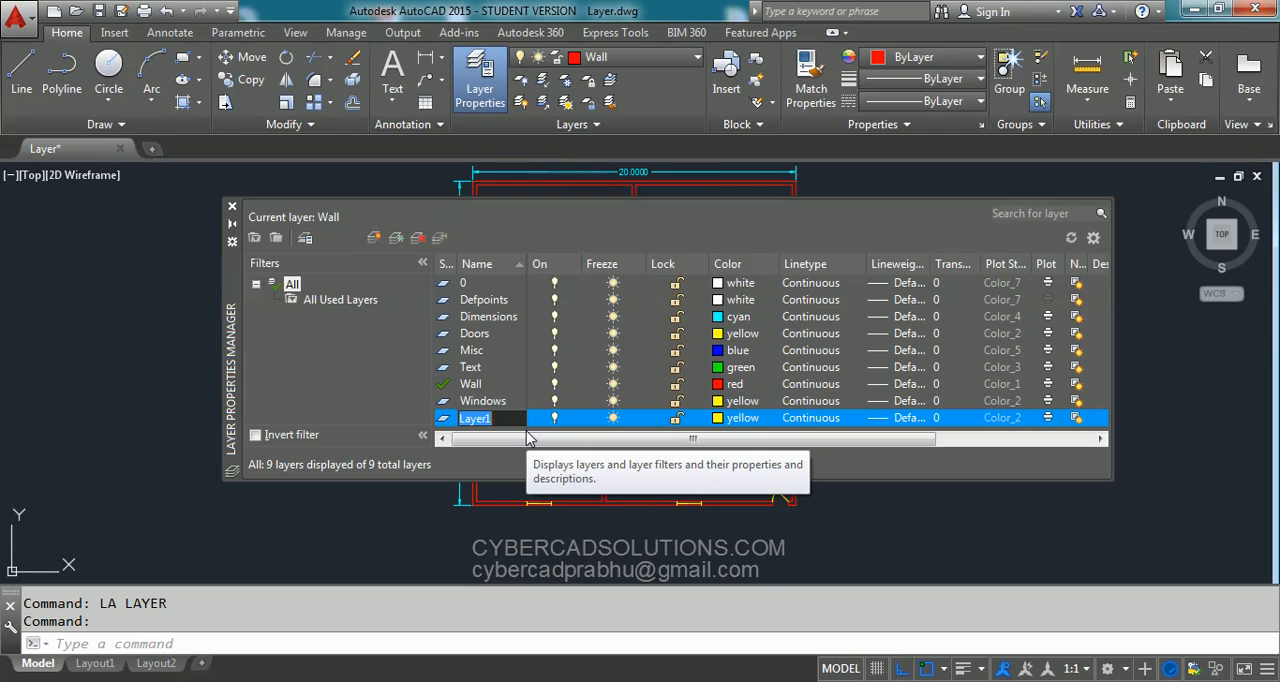
key("Return")
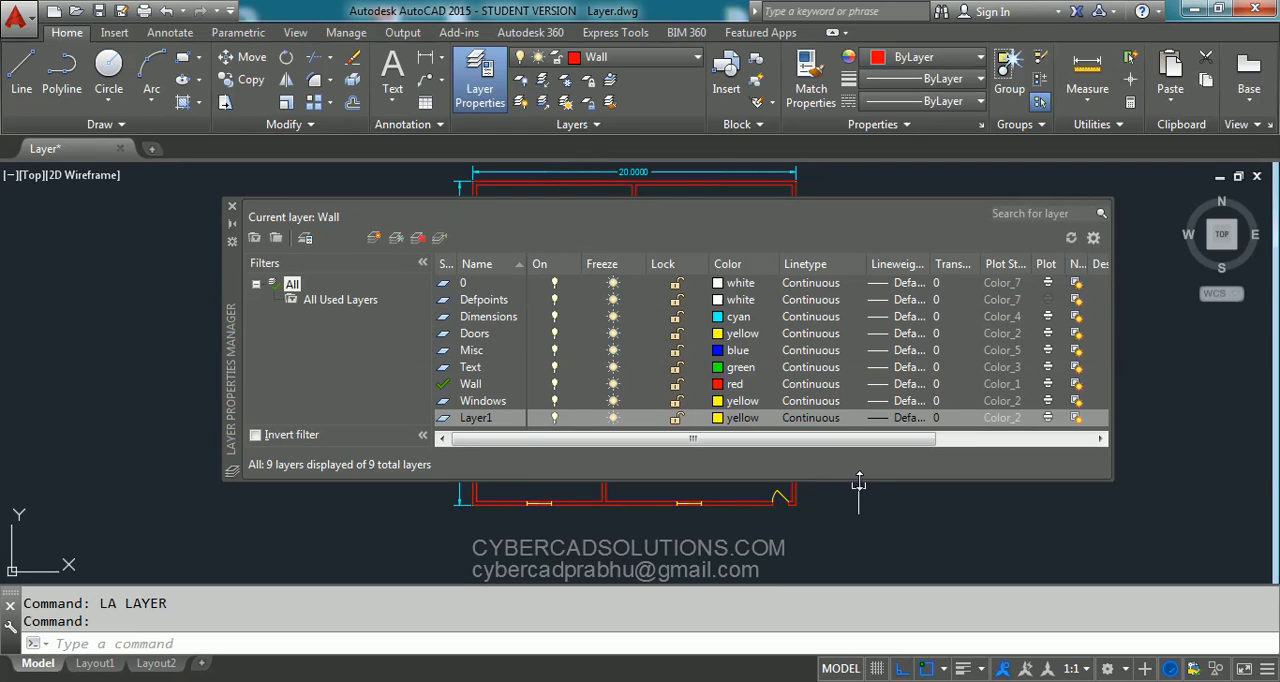
left_click_drag(858, 483, 859, 526)
left_click(490, 420)
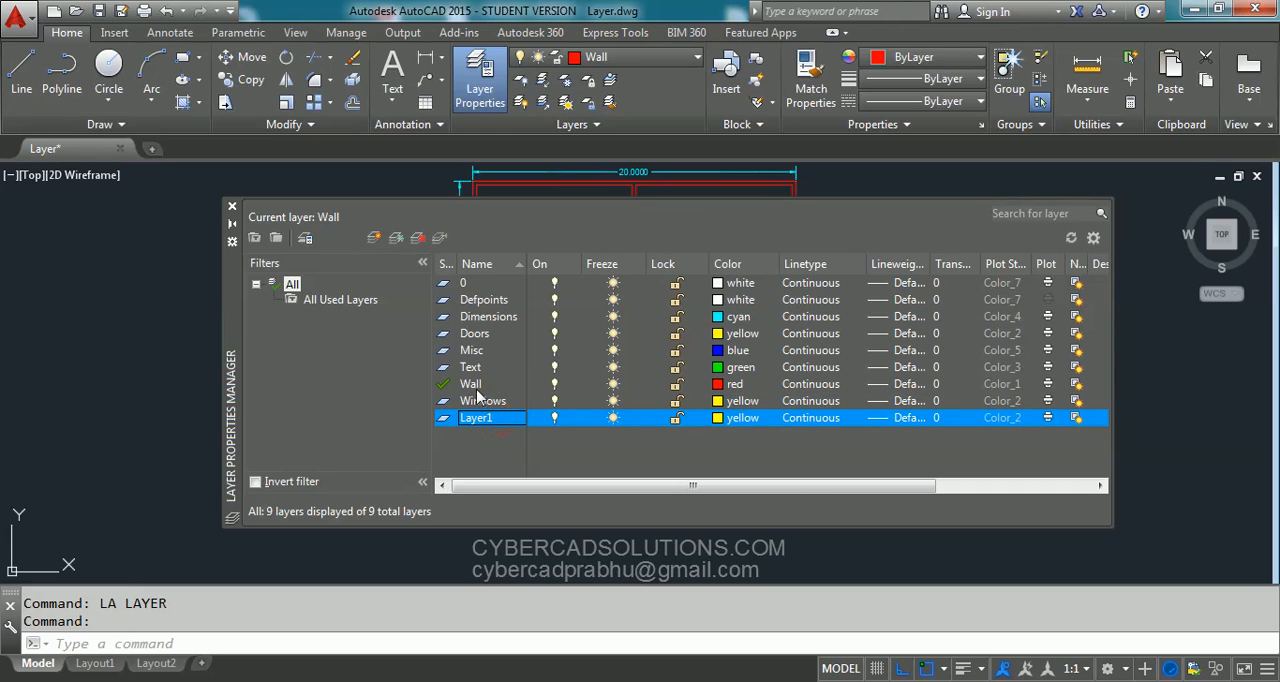
- Delete the unused layer Layer1 in the Layer Properties Manager, and close the manager
left_click(479, 389)
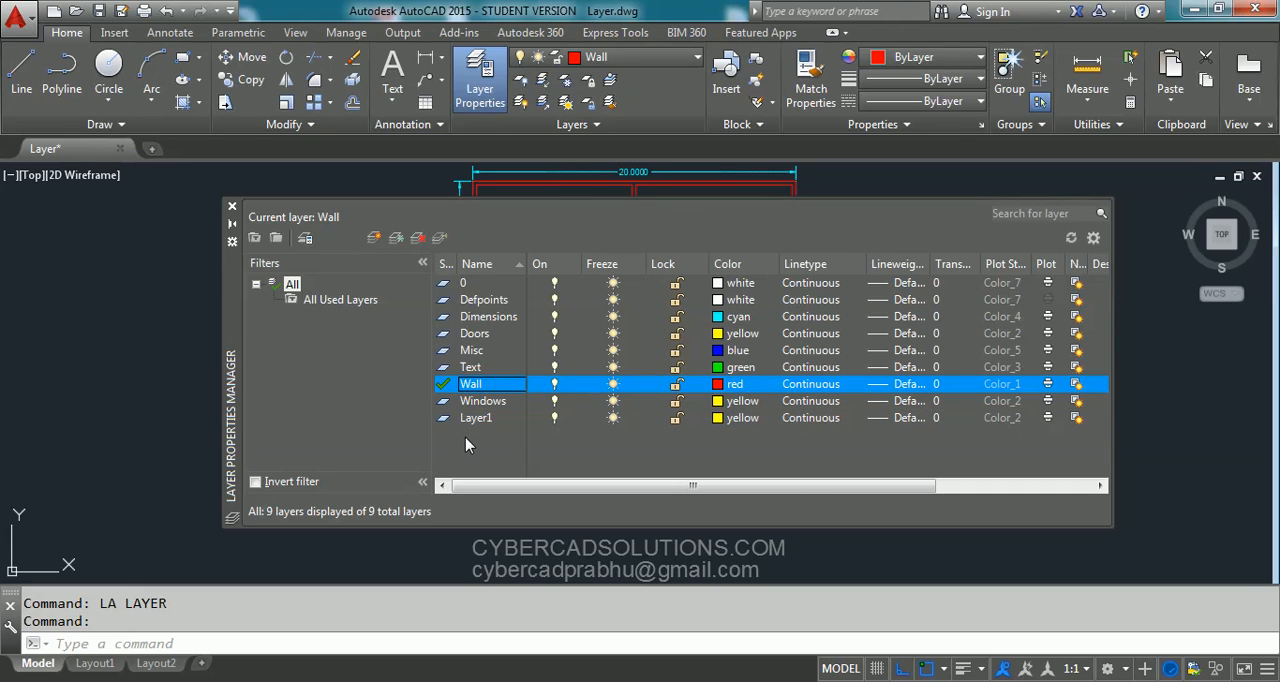
left_click(478, 425)
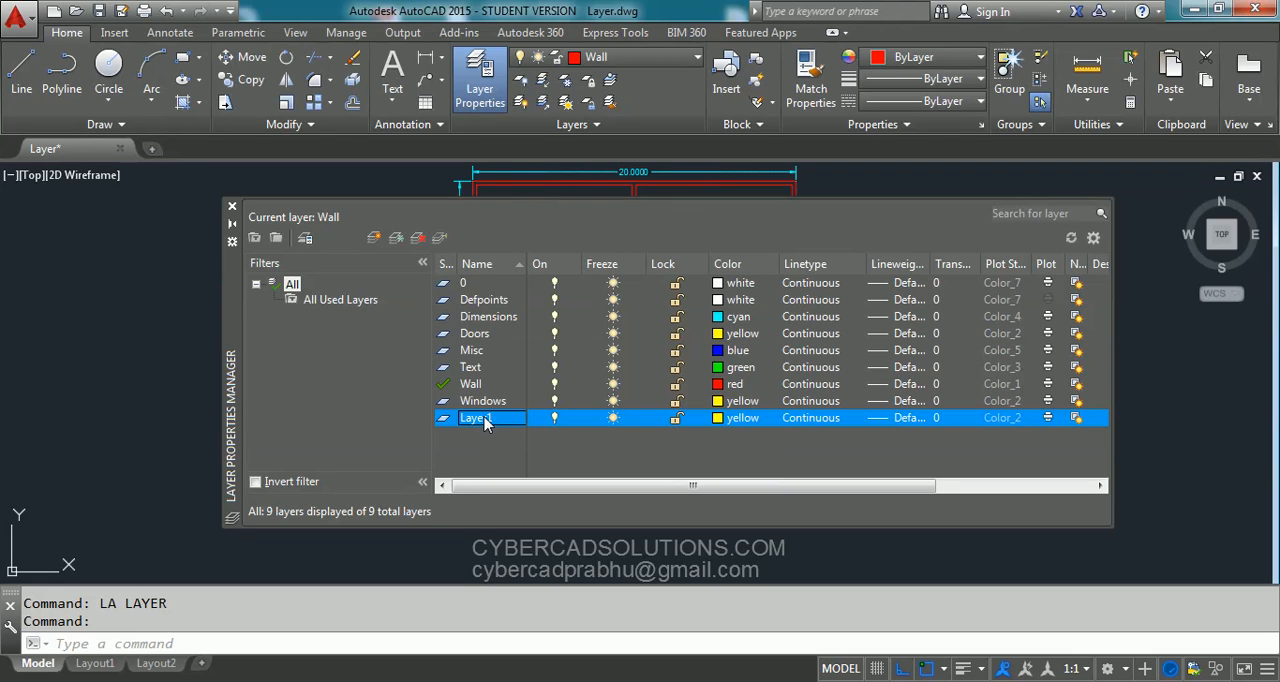
right_click(483, 423)
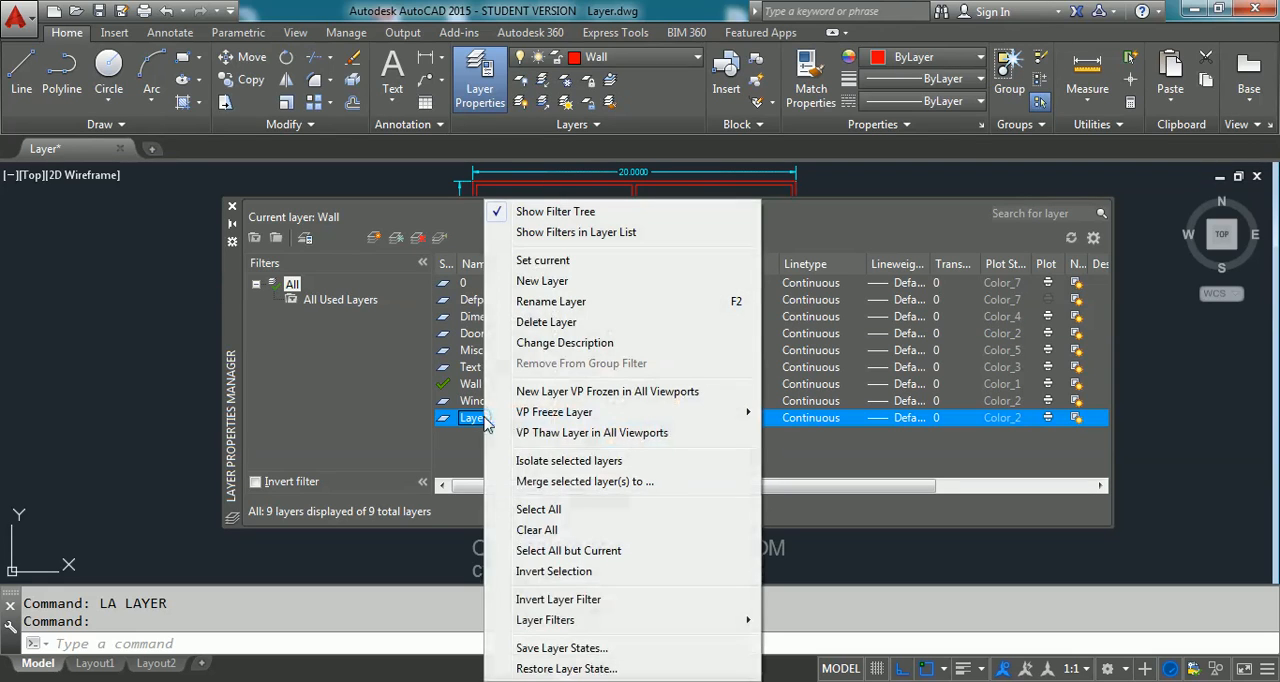
left_click(548, 322)
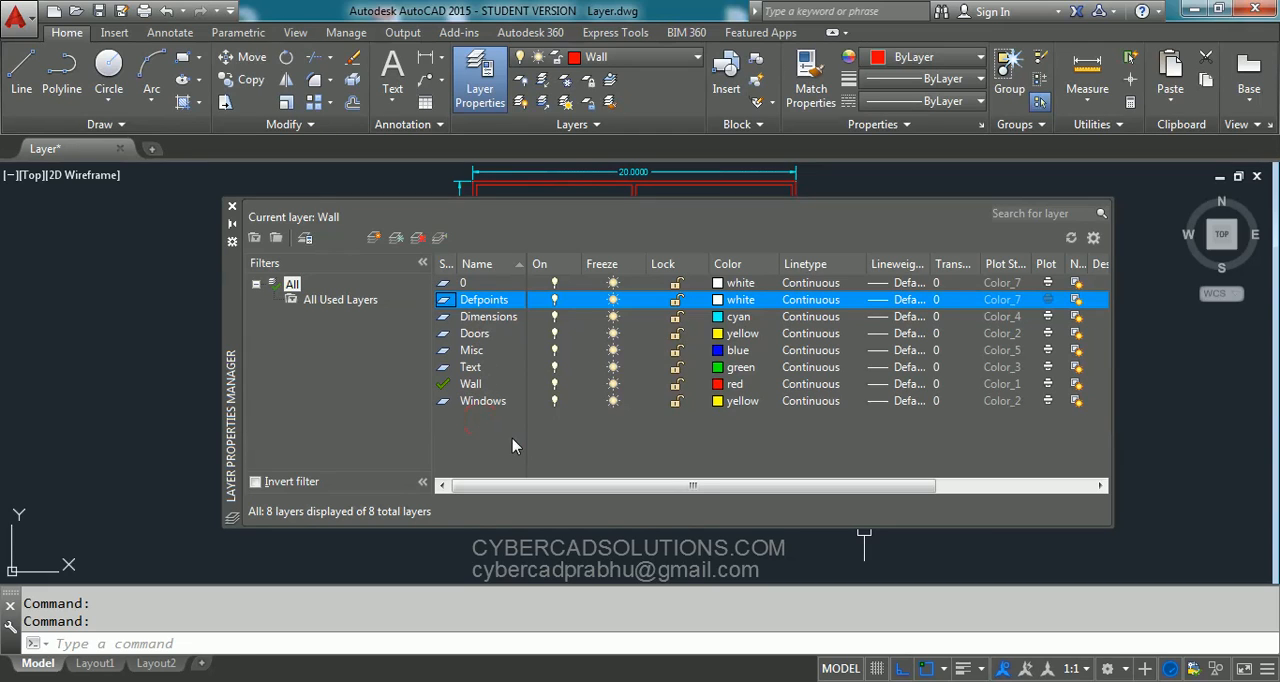
left_click(232, 206)
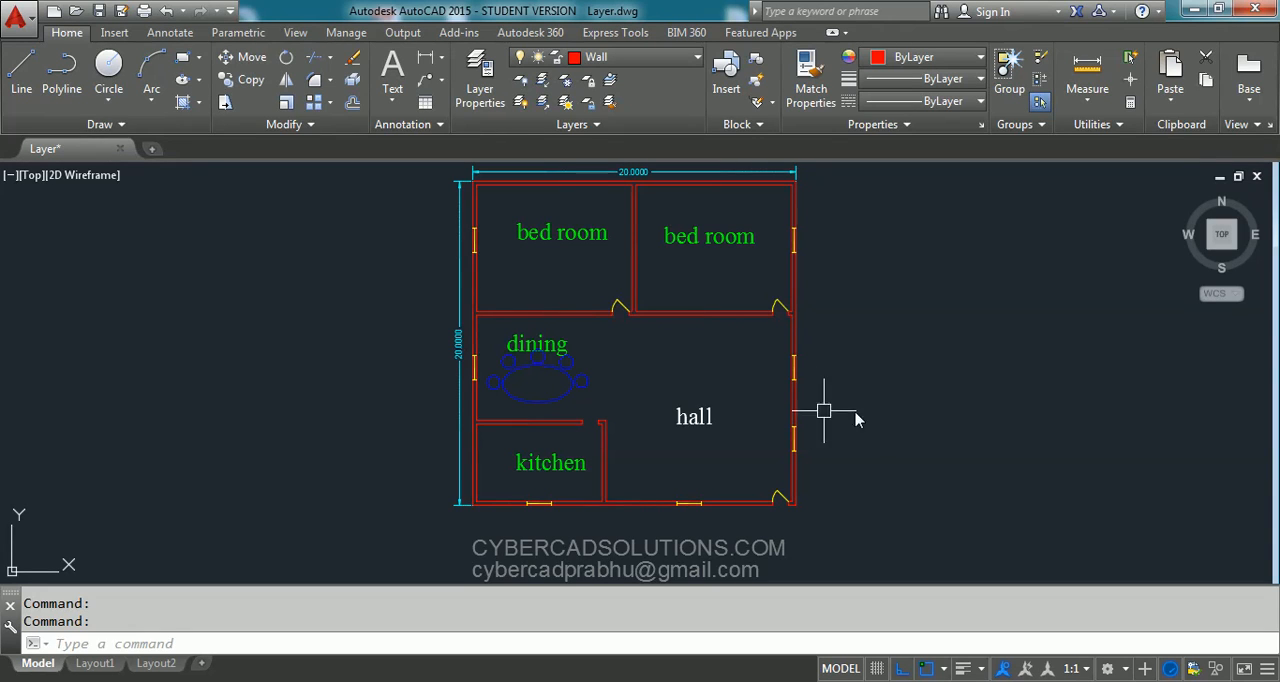
left_click(436, 525)
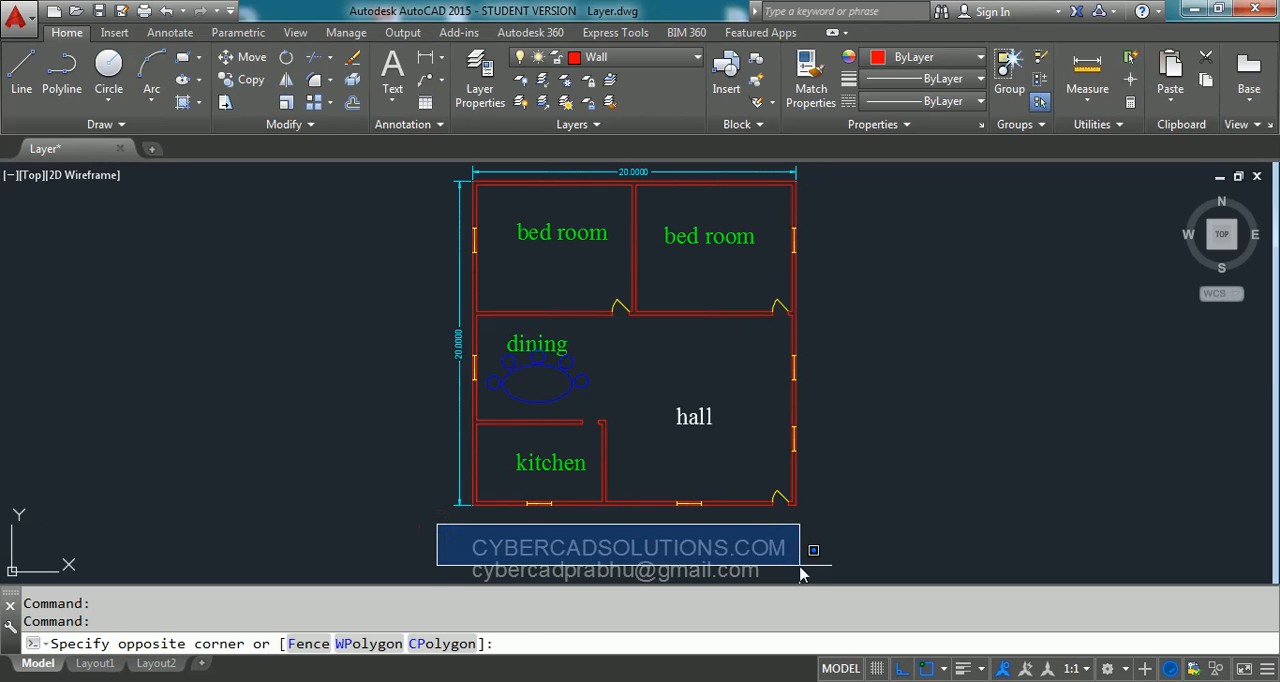
left_click(800, 540)
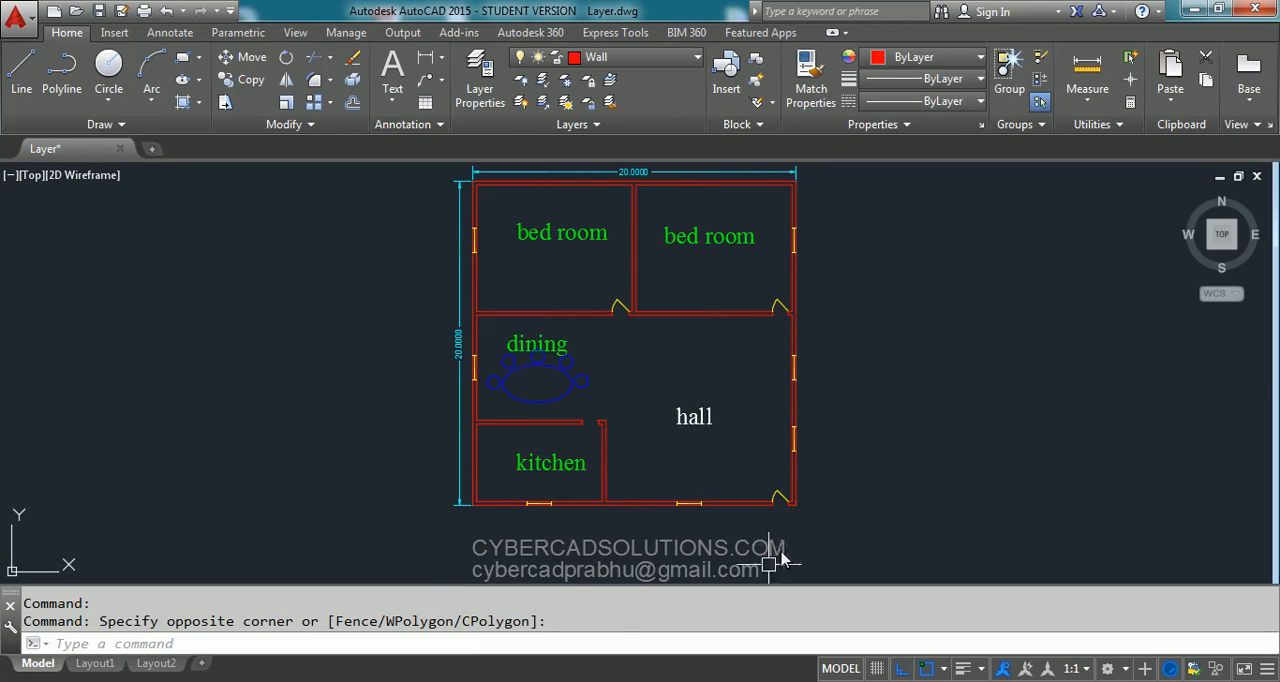